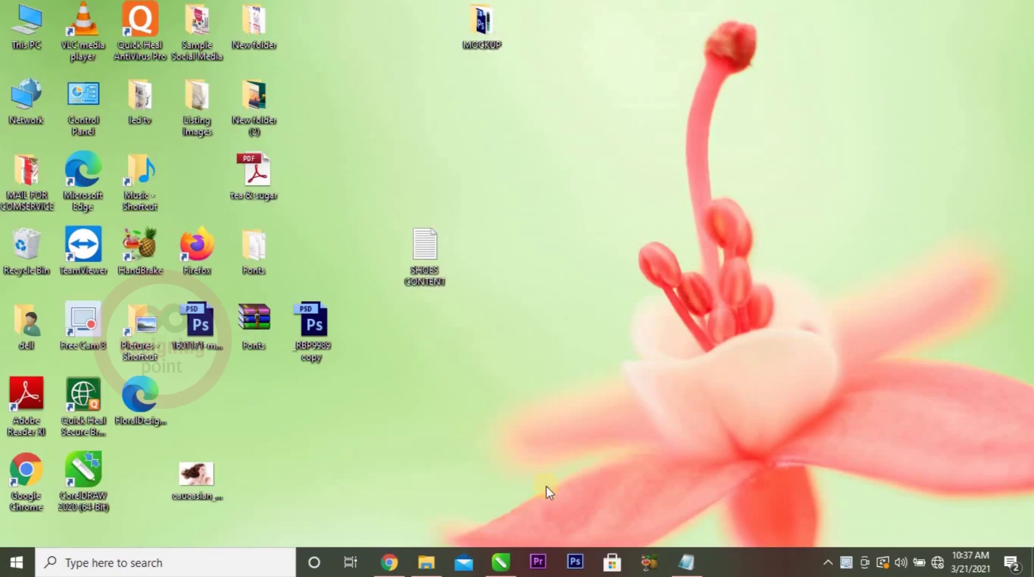
Step: Add a page-sized rectangle with no outline
{"action": "left_click", "coordinate": [497, 564]}
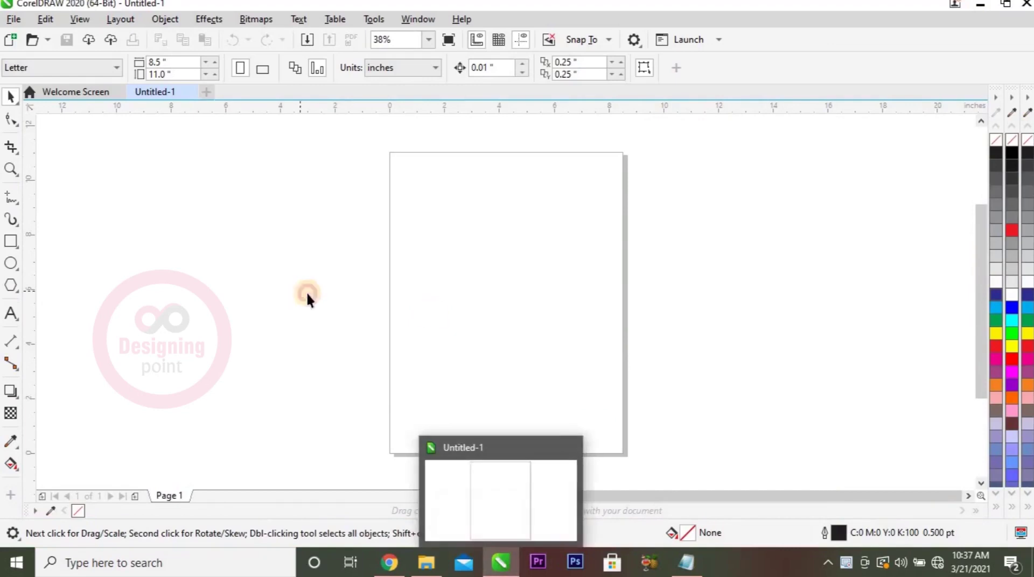
{"action": "double_click", "coordinate": [11, 241]}
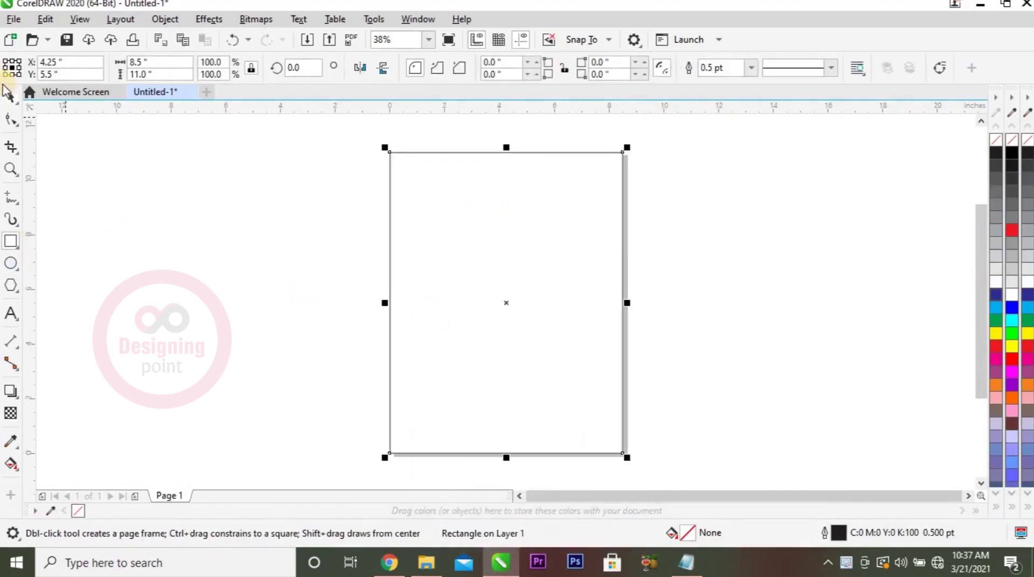
{"action": "left_click", "coordinate": [11, 97]}
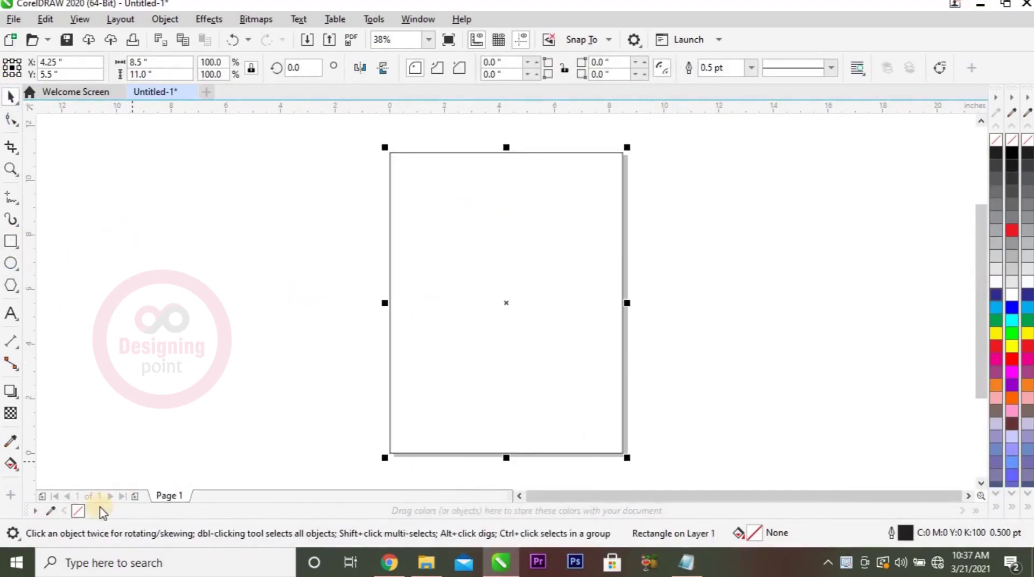
{"action": "left_click", "coordinate": [139, 350]}
Step: Save the drawing as E-COMMERCE SHOES POSTER.cdr
{"action": "key", "text": "ctrl+s"}
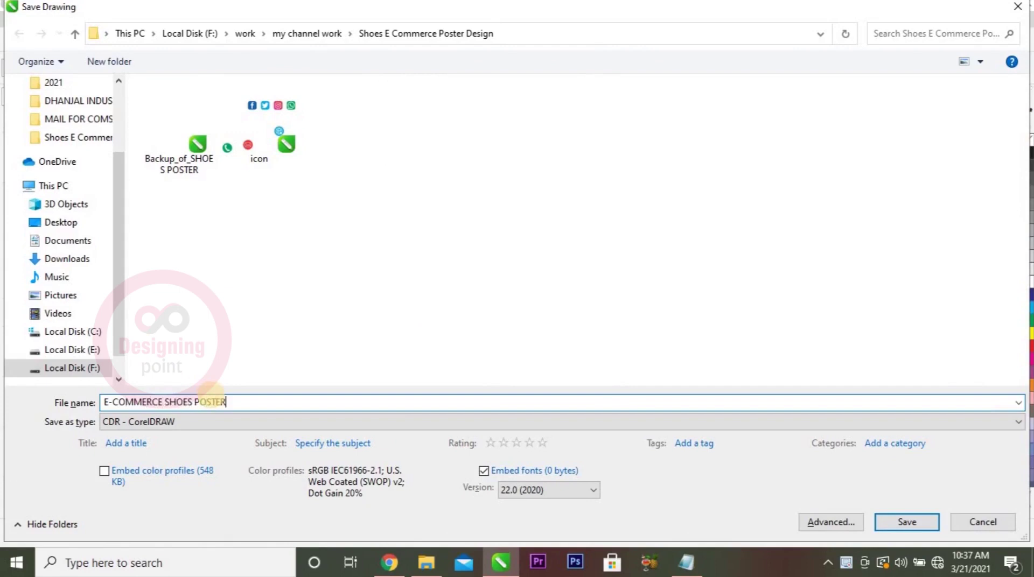
{"action": "key", "text": "Return"}
{"action": "left_click", "coordinate": [429, 564]}
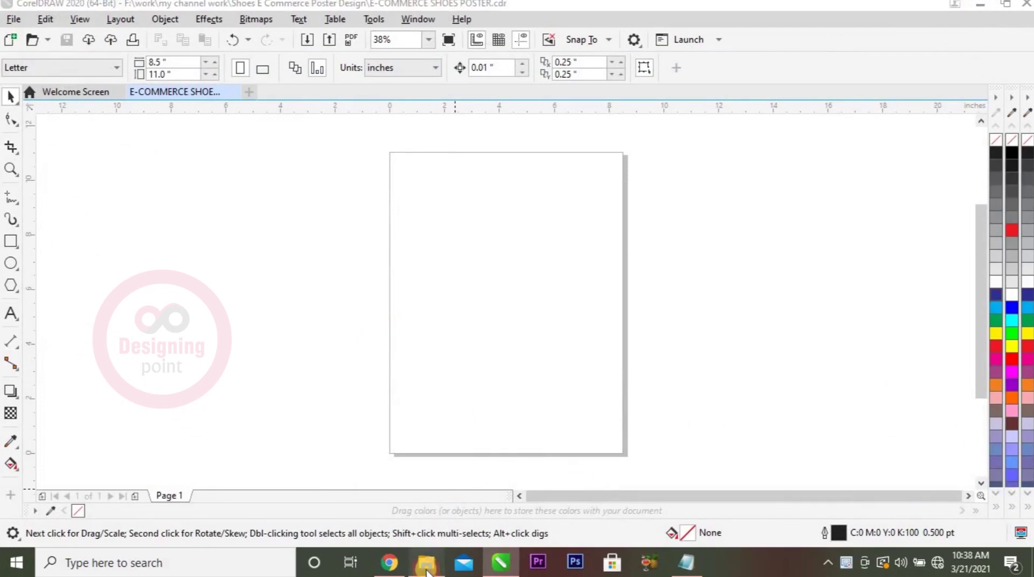
Step: Enlarge the folder icons and open red-shoes-copy-500x500 in Photos
{"action": "scroll", "coordinate": [710, 340], "scroll_direction": "up", "scroll_amount": 1}
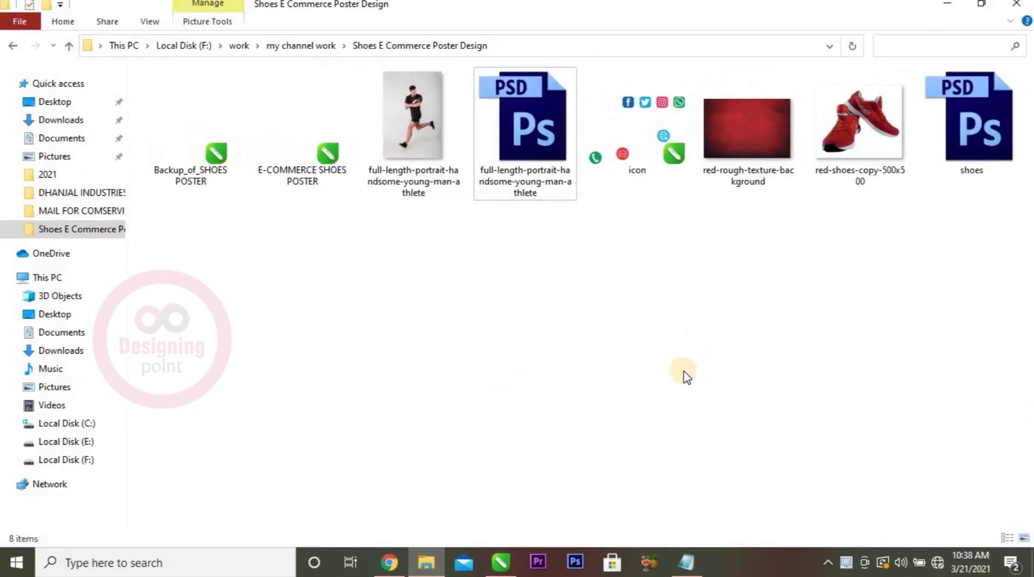
{"action": "scroll", "coordinate": [683, 374], "scroll_direction": "up", "scroll_amount": 1}
{"action": "left_click", "coordinate": [476, 162]}
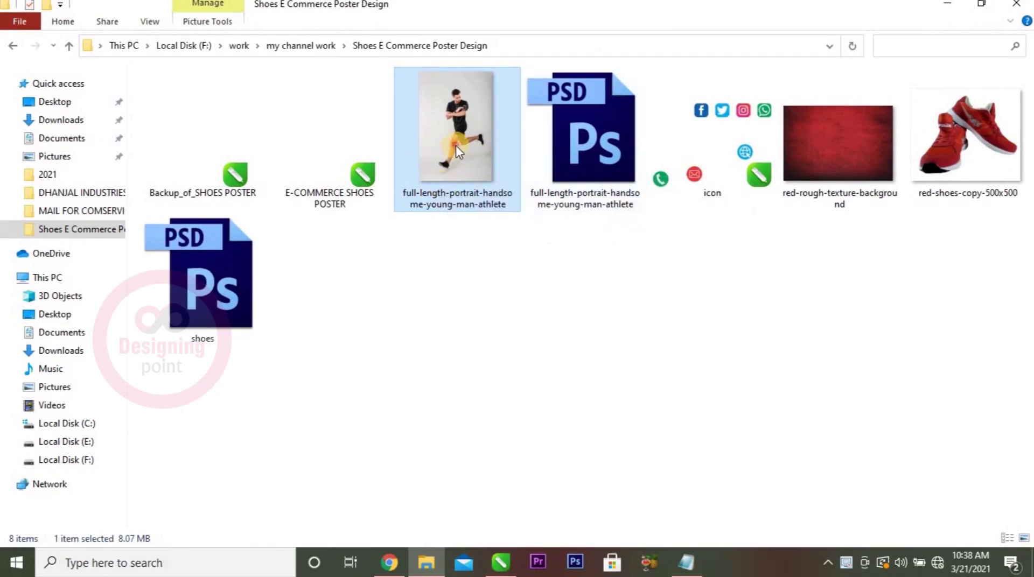
{"action": "left_click", "coordinate": [968, 153]}
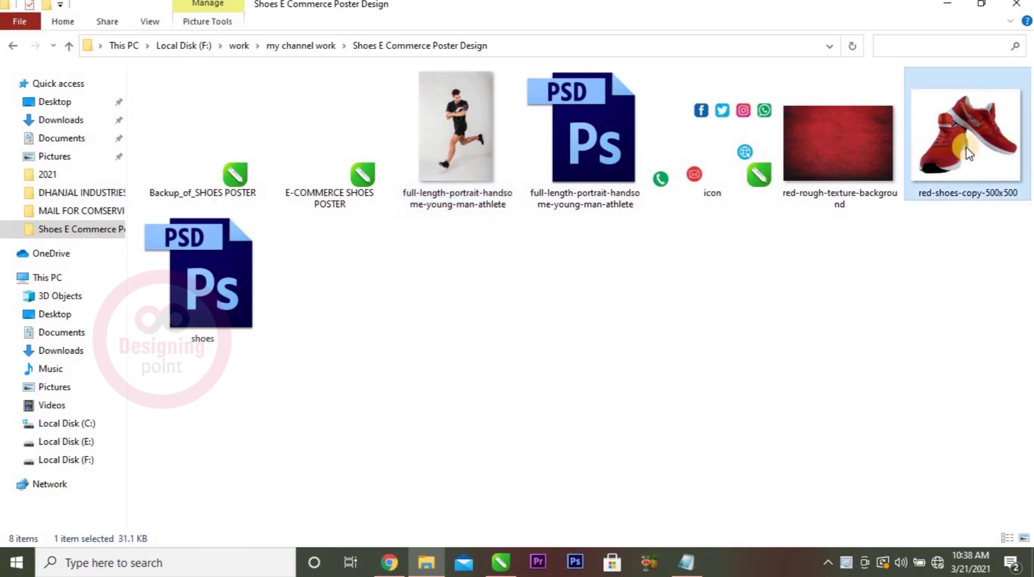
{"action": "double_click", "coordinate": [968, 153]}
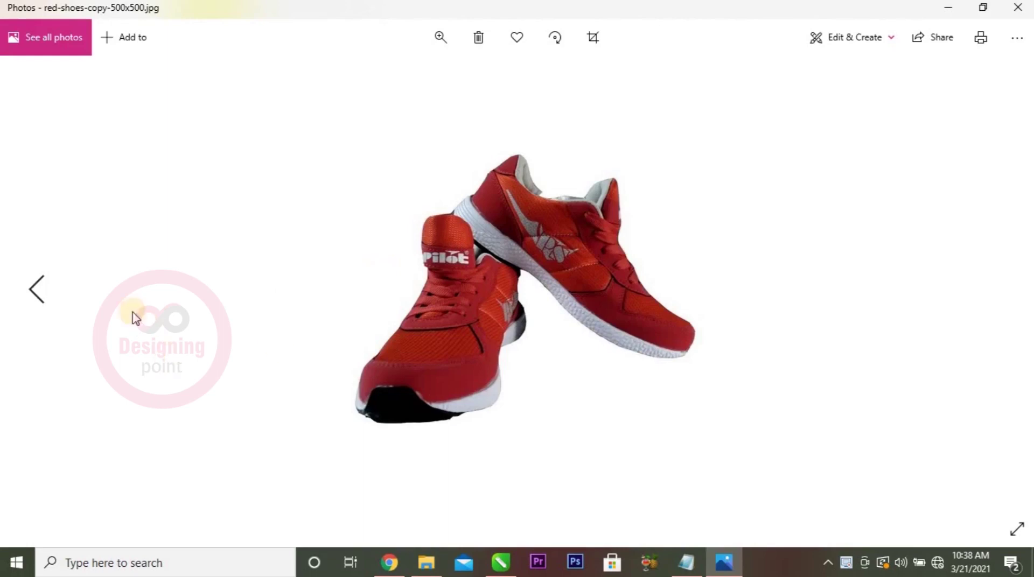
Step: Go back to the athlete photo, zoom and pan to inspect it, then close Photos
{"action": "left_click", "coordinate": [35, 287]}
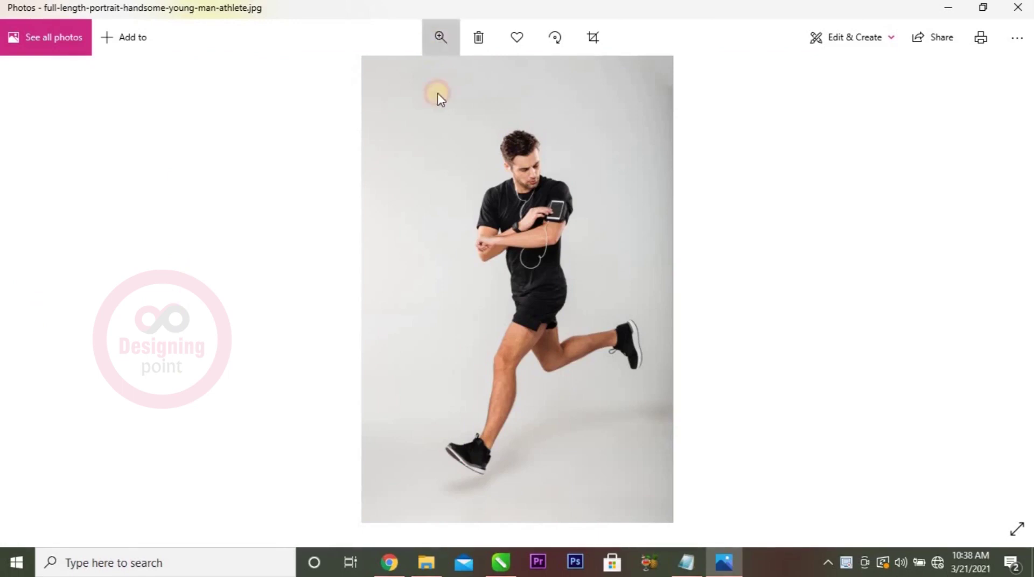
{"action": "left_click_drag", "start_coordinate": [404, 86], "coordinate": [425, 140]}
{"action": "scroll", "coordinate": [425, 140], "scroll_direction": "down", "scroll_amount": 2}
{"action": "scroll", "coordinate": [487, 118], "scroll_direction": "down", "scroll_amount": 2}
{"action": "scroll", "coordinate": [467, 104], "scroll_direction": "down", "scroll_amount": 2}
{"action": "scroll", "coordinate": [446, 183], "scroll_direction": "down", "scroll_amount": 2}
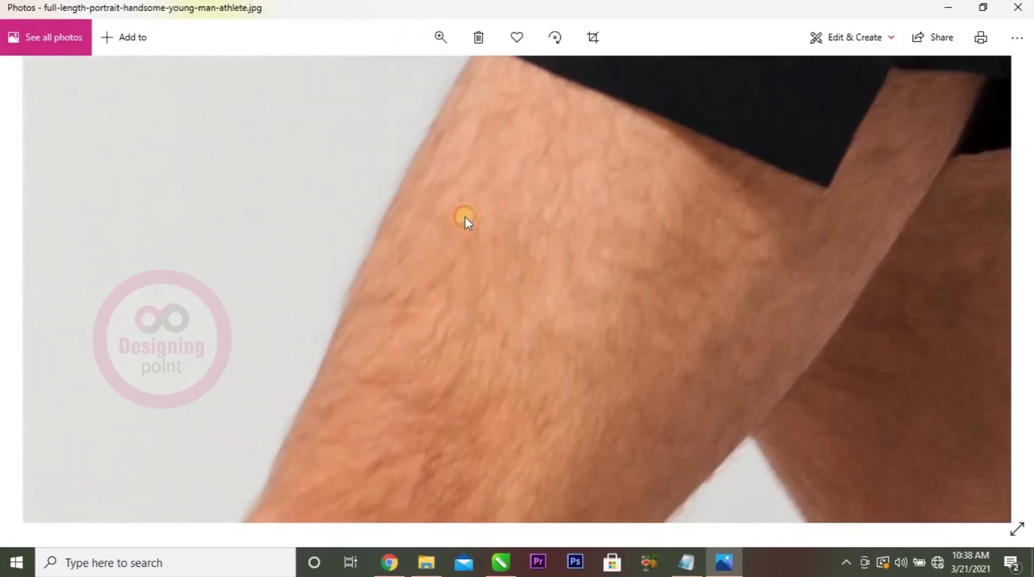
{"action": "scroll", "coordinate": [465, 216], "scroll_direction": "down", "scroll_amount": 2}
{"action": "scroll", "coordinate": [418, 86], "scroll_direction": "down", "scroll_amount": 2}
{"action": "scroll", "coordinate": [404, 130], "scroll_direction": "down", "scroll_amount": 2}
{"action": "scroll", "coordinate": [429, 322], "scroll_direction": "down", "scroll_amount": 2}
{"action": "scroll", "coordinate": [319, 323], "scroll_direction": "right", "scroll_amount": 2}
{"action": "scroll", "coordinate": [360, 245], "scroll_direction": "right", "scroll_amount": 2}
{"action": "scroll", "coordinate": [655, 324], "scroll_direction": "right", "scroll_amount": 3}
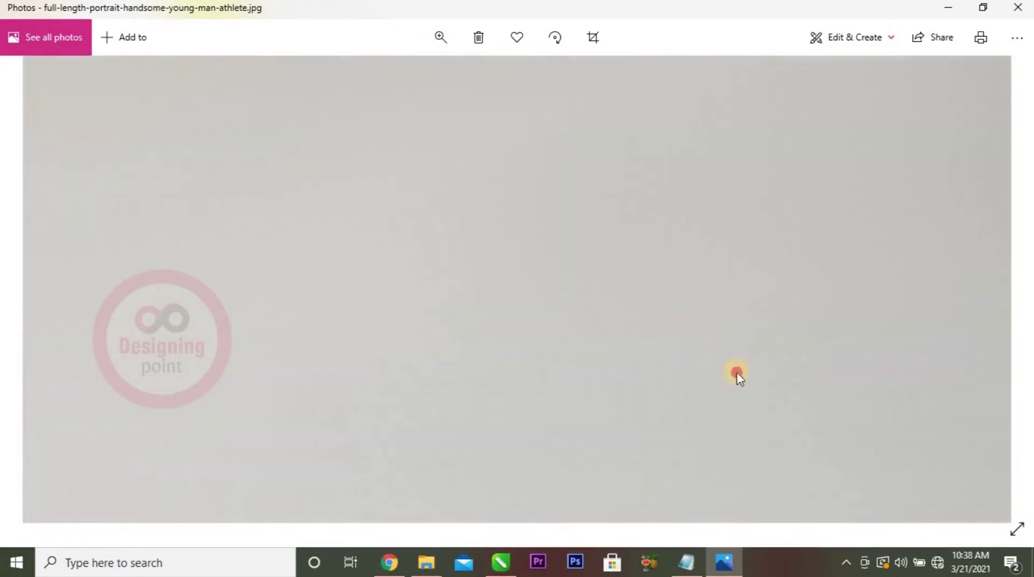
{"action": "left_click_drag", "start_coordinate": [782, 393], "coordinate": [586, 244]}
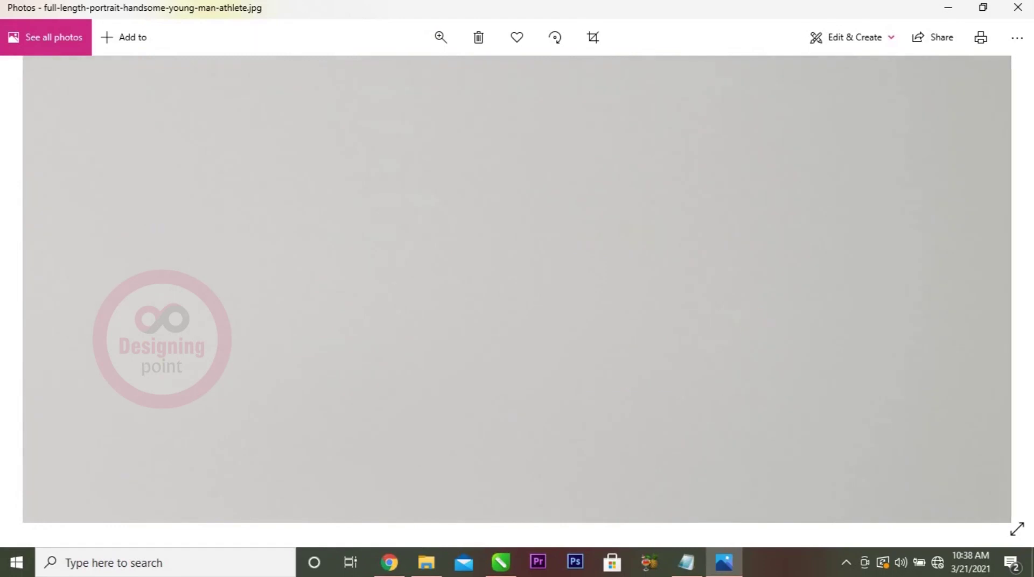
{"action": "key", "text": "alt+F4"}
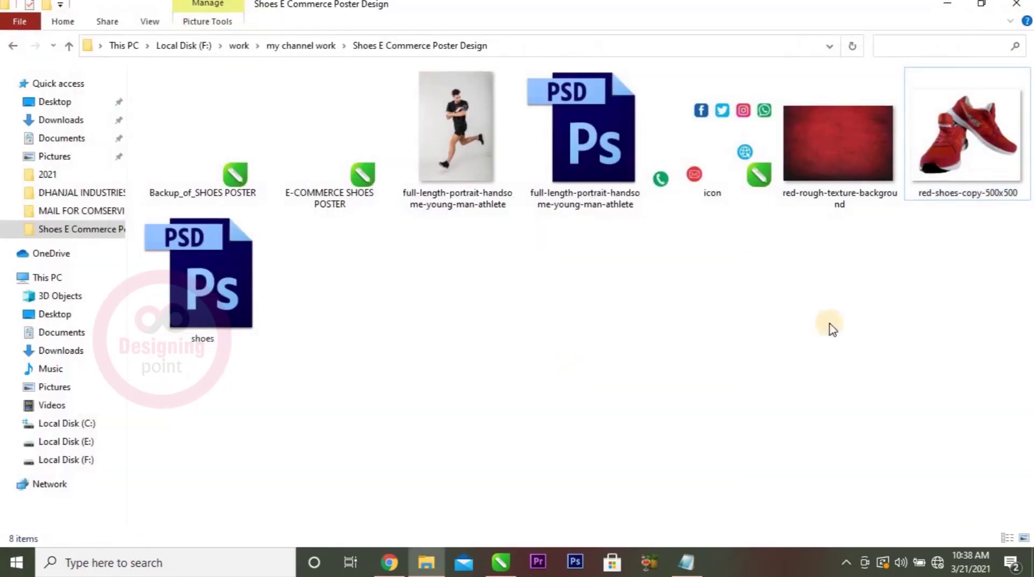
{"action": "left_click", "coordinate": [952, 145]}
Step: Bring the red texture and shoe images into the drawing and centre the shoes on the page
{"action": "left_click", "coordinate": [845, 155]}
{"action": "mouse_move", "coordinate": [203, 330]}
{"action": "left_mouse_down"}
{"action": "mouse_move", "coordinate": [503, 571]}
{"action": "mouse_move", "coordinate": [711, 400]}
{"action": "left_mouse_up"}
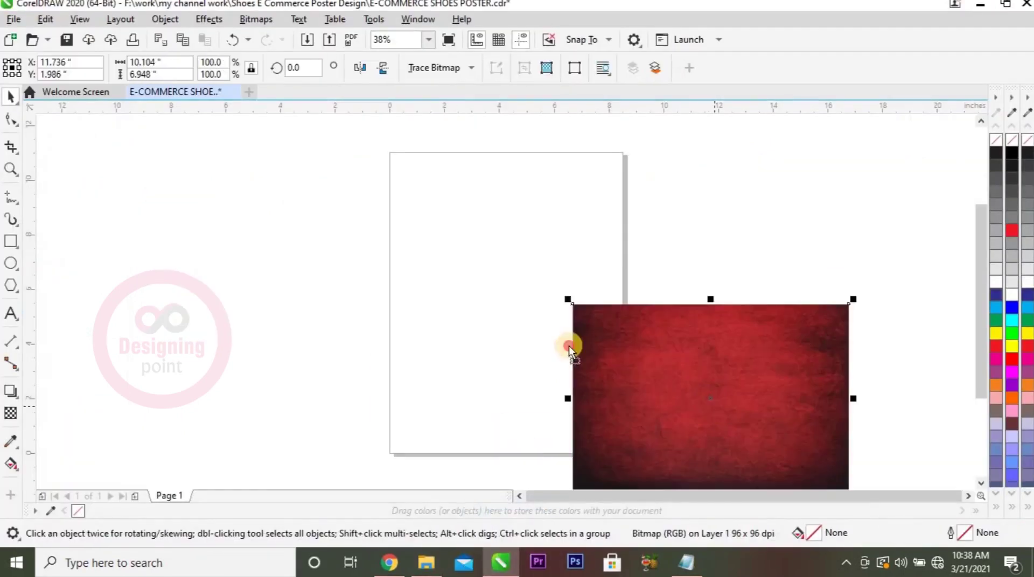
{"action": "left_click_drag", "start_coordinate": [623, 338], "coordinate": [619, 250]}
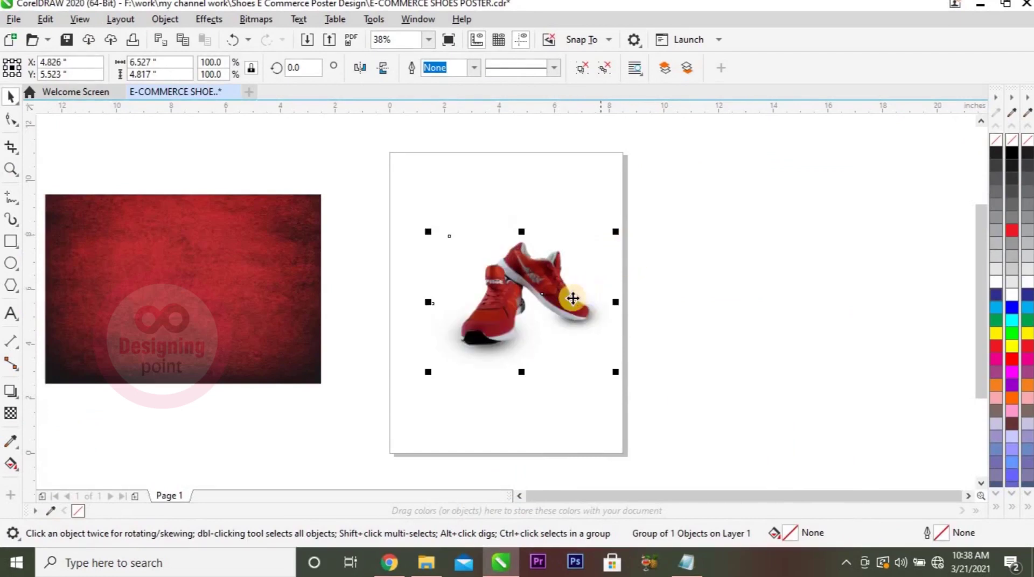
Step: Rotate the red texture background upright by 270°
{"action": "left_click", "coordinate": [298, 238]}
{"action": "left_click", "coordinate": [334, 193]}
{"action": "left_click_drag", "start_coordinate": [334, 191], "coordinate": [246, 410]}
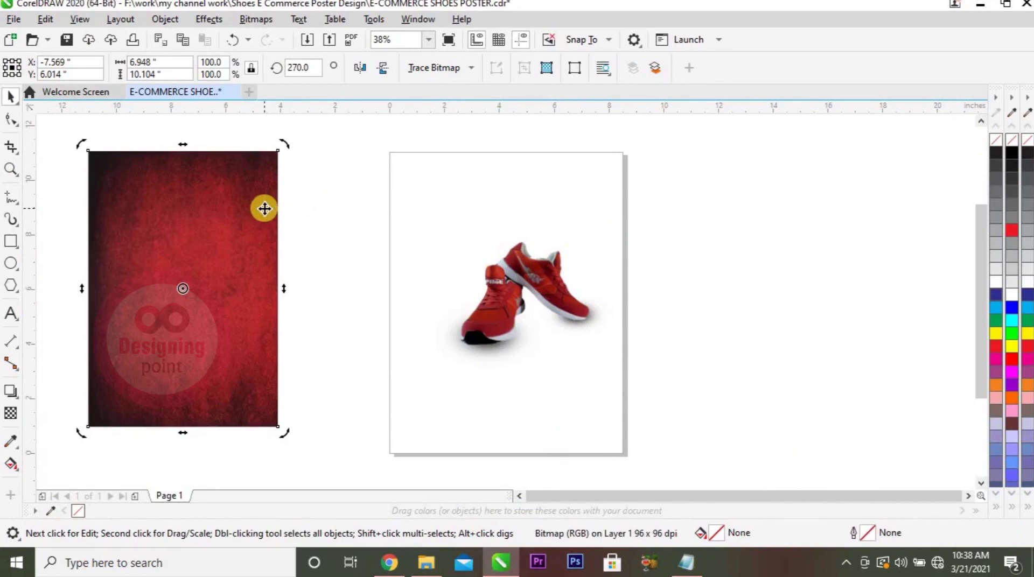
Step: Scale the red texture up to cover the page, undoing a trial PowerClip
{"action": "right_click", "coordinate": [264, 211]}
{"action": "left_click", "coordinate": [301, 317]}
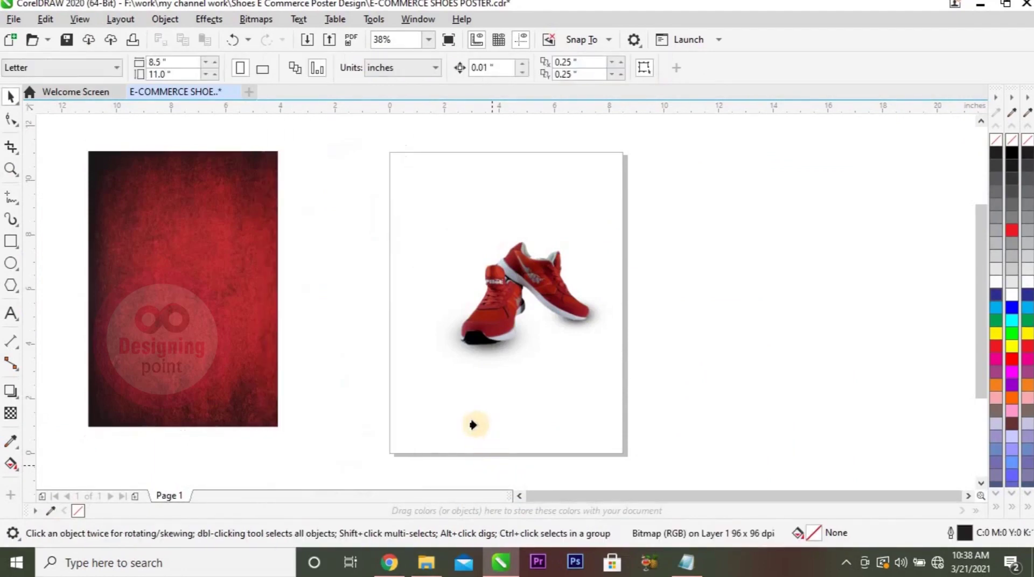
{"action": "left_click", "coordinate": [497, 390]}
{"action": "key", "text": "ctrl+z"}
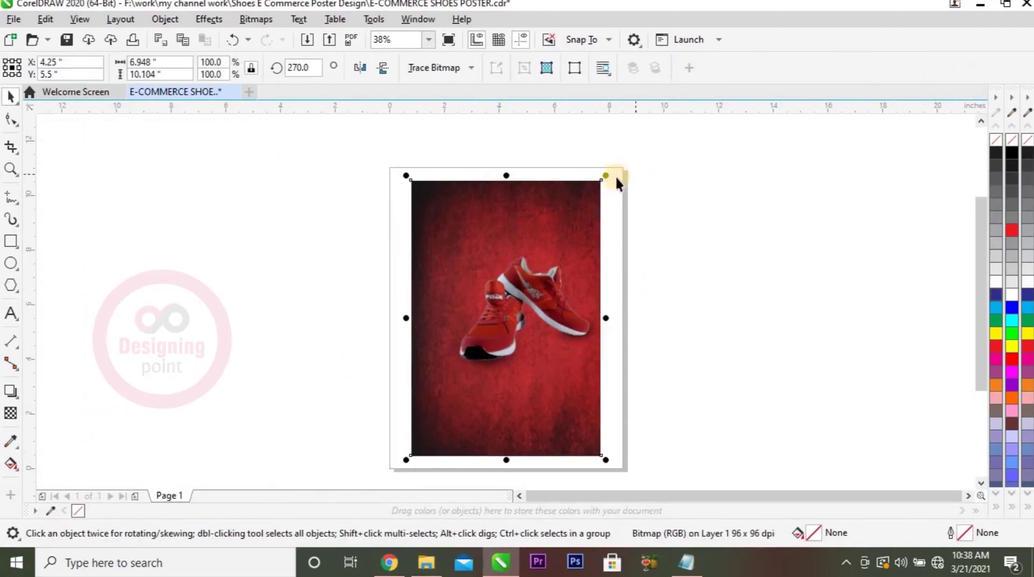
{"action": "left_click_drag", "start_coordinate": [610, 176], "coordinate": [644, 143]}
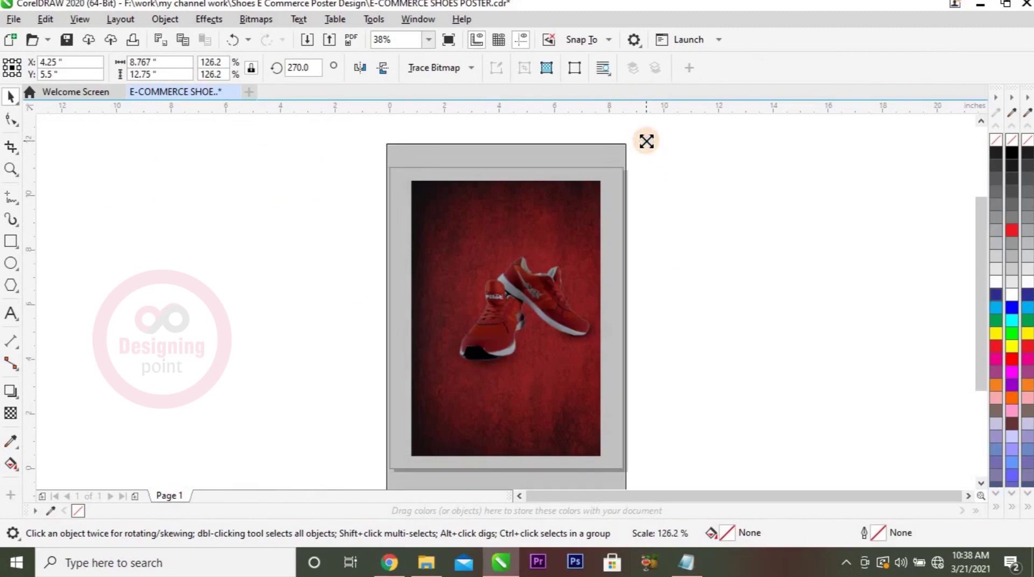
{"action": "left_click", "coordinate": [678, 237]}
{"action": "key", "text": "shift+F4"}
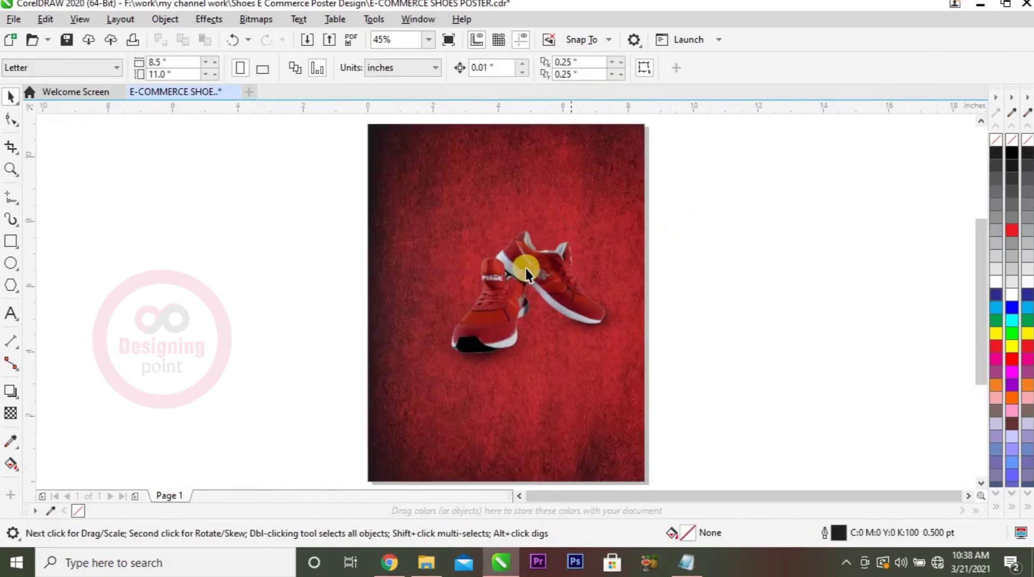
Step: Fill the page-sized background frame with Deep Yellow
{"action": "left_click", "coordinate": [526, 269]}
{"action": "left_click", "coordinate": [614, 268]}
{"action": "left_click", "coordinate": [536, 170]}
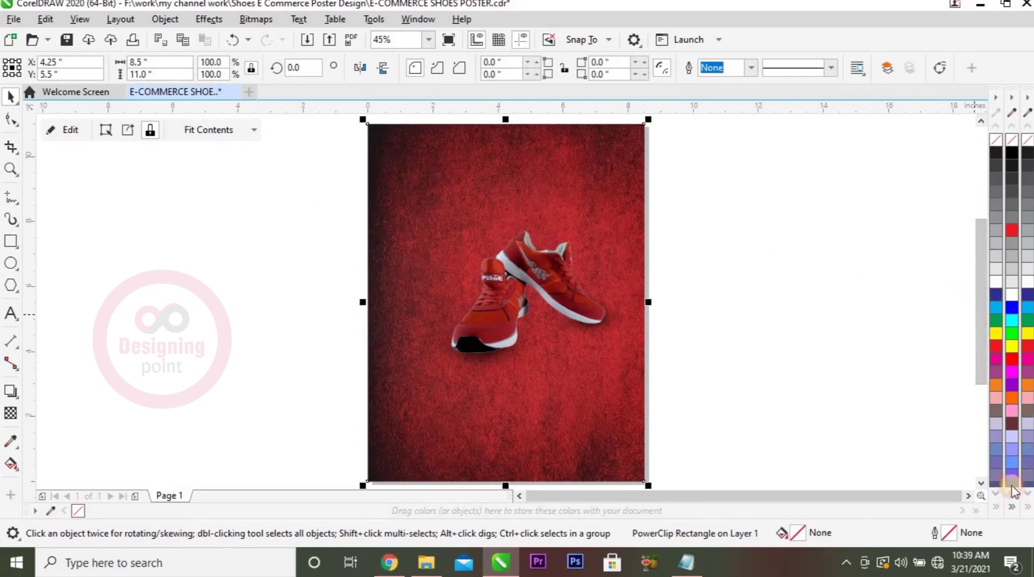
{"action": "left_click", "coordinate": [1012, 507]}
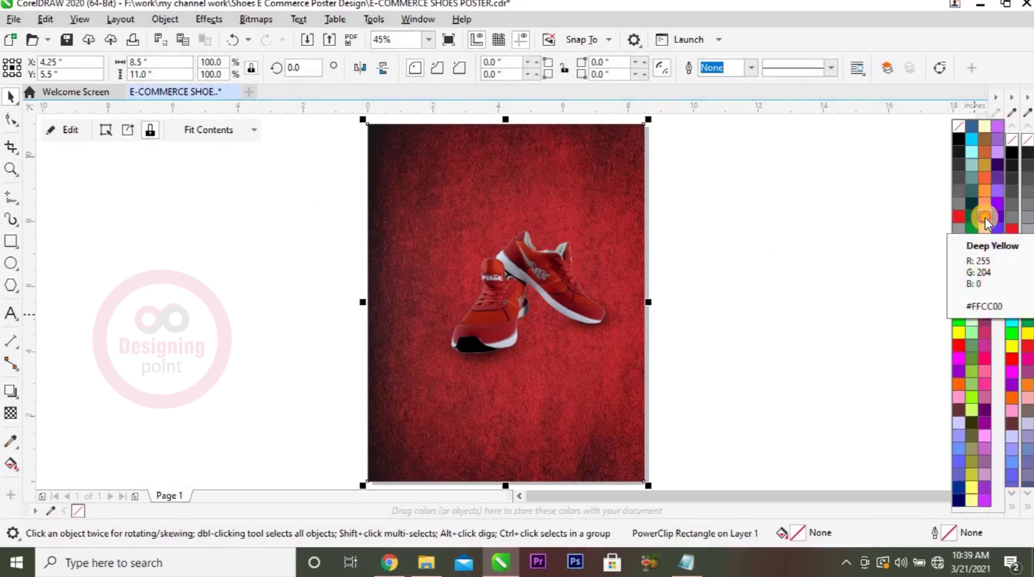
{"action": "left_click", "coordinate": [983, 220]}
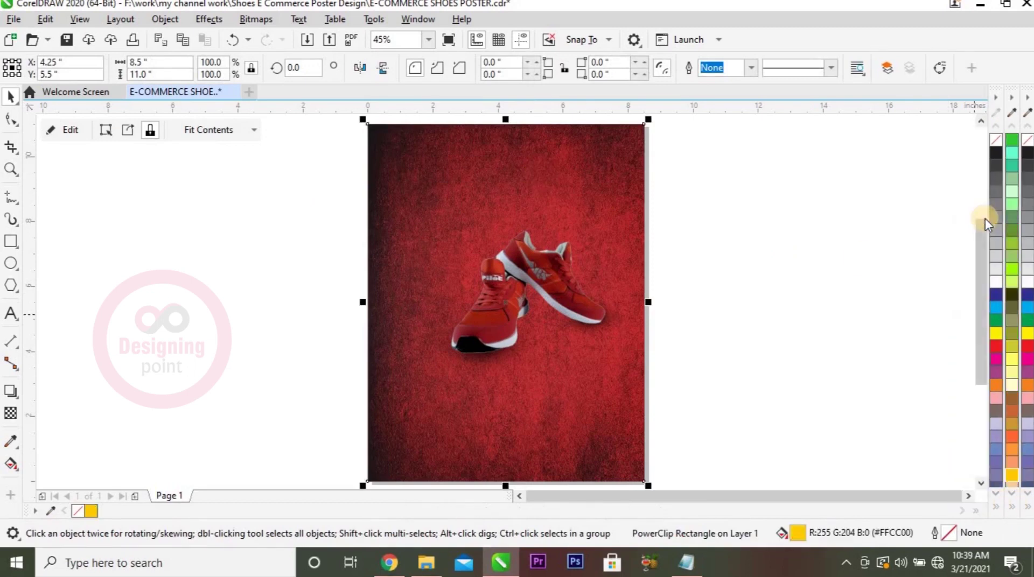
Step: Blend the red texture in Overlay mode, after trying Multiply and Logical OR
{"action": "left_click", "coordinate": [422, 204], "text": "ctrl"}
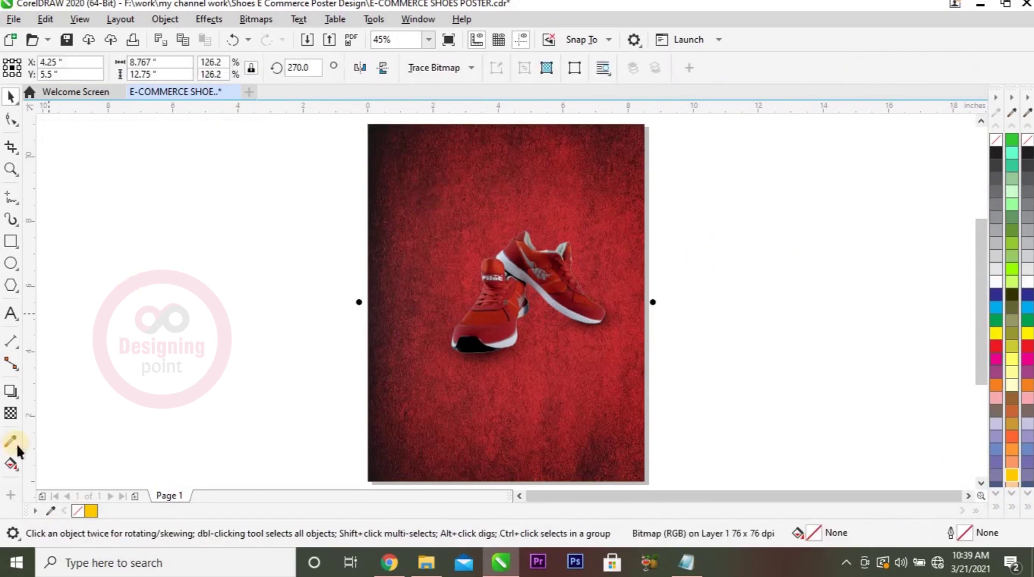
{"action": "left_click", "coordinate": [10, 414]}
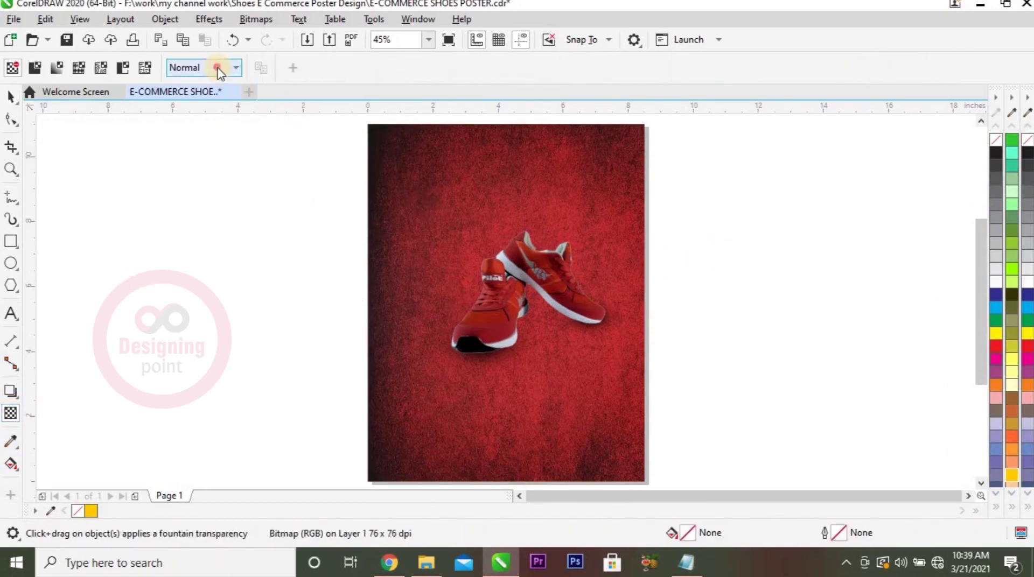
{"action": "left_click", "coordinate": [220, 69]}
{"action": "left_click", "coordinate": [194, 148]}
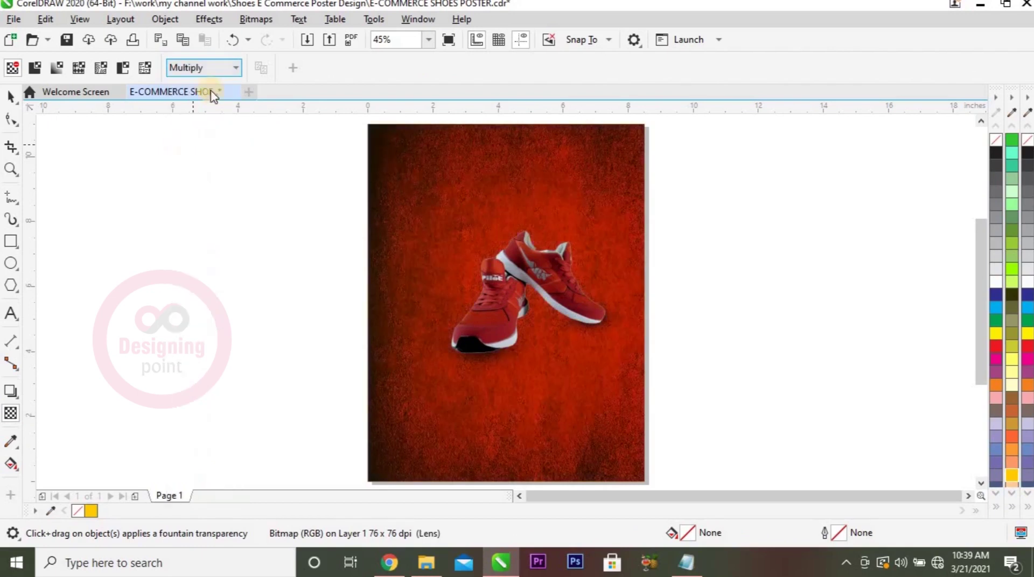
{"action": "left_click", "coordinate": [235, 68]}
{"action": "left_click", "coordinate": [205, 241]}
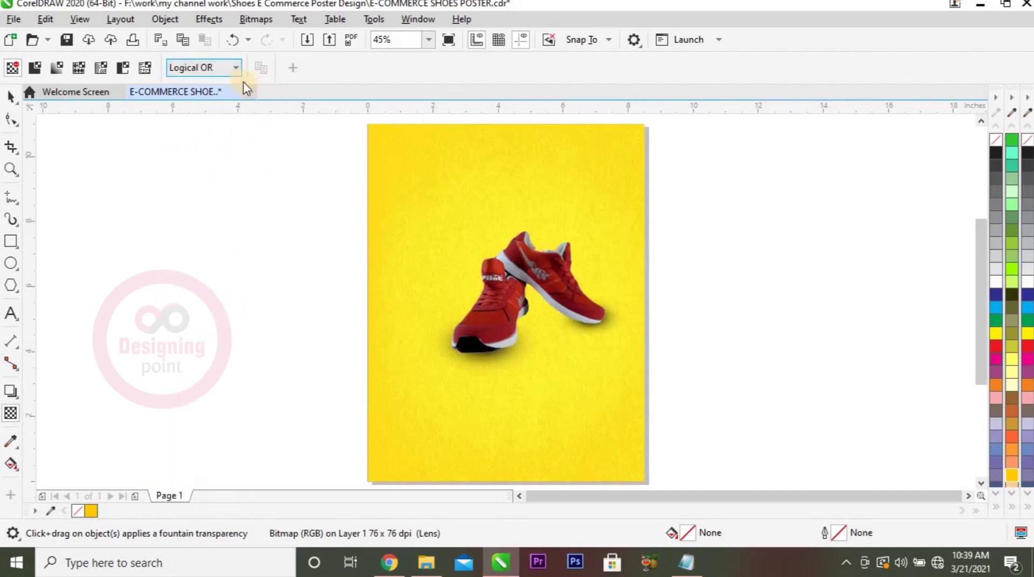
{"action": "left_click", "coordinate": [224, 70]}
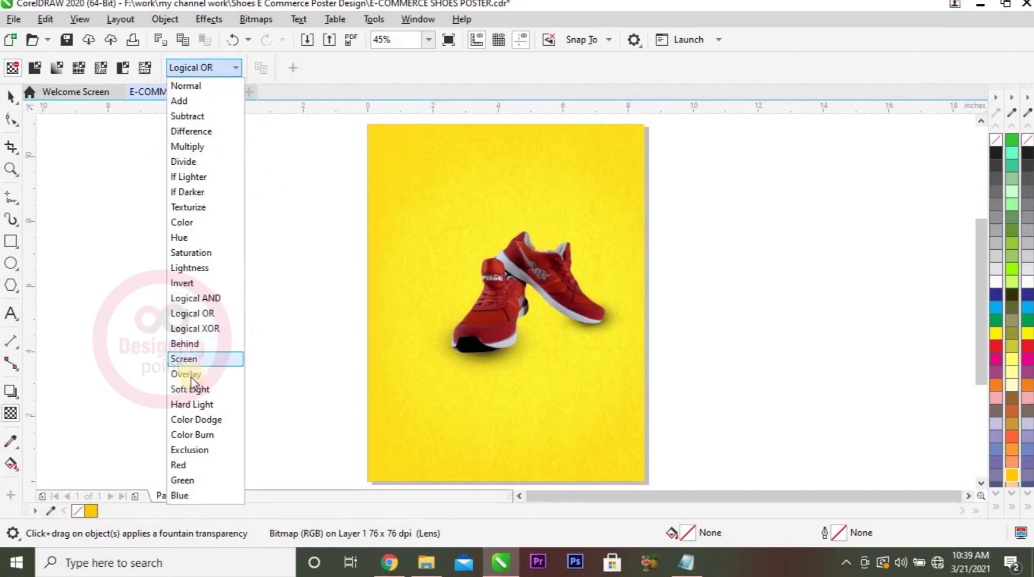
{"action": "left_click", "coordinate": [190, 375]}
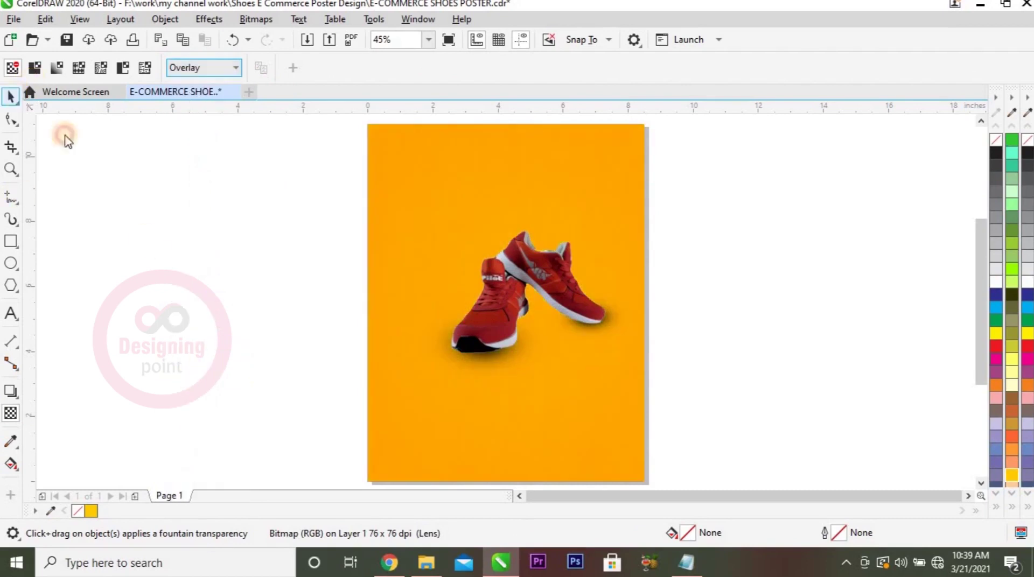
{"action": "left_click", "coordinate": [11, 96]}
{"action": "left_click", "coordinate": [580, 307]}
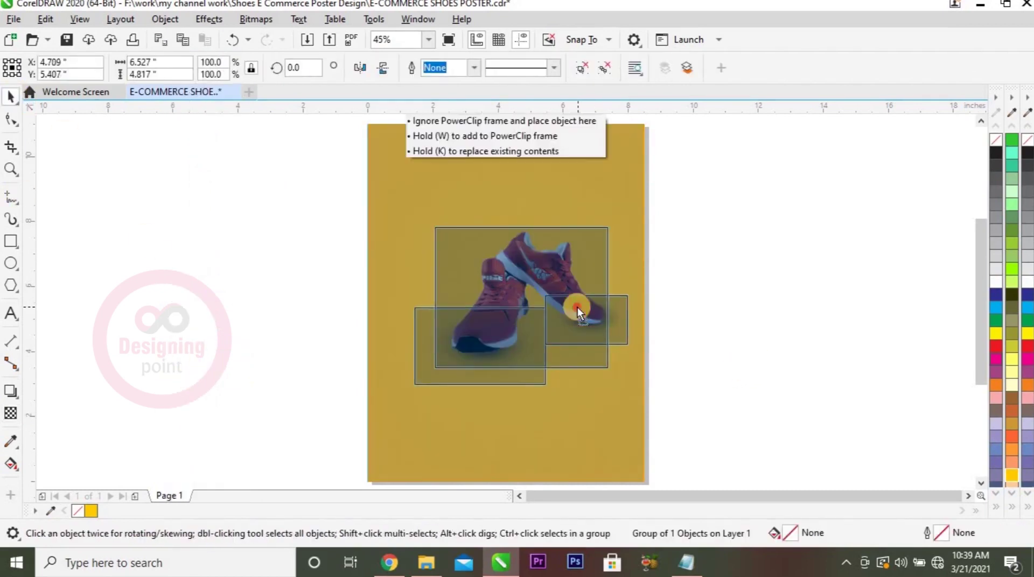
Step: Shrink the shadows under both shoes to about 81%
{"action": "key", "text": "Escape"}
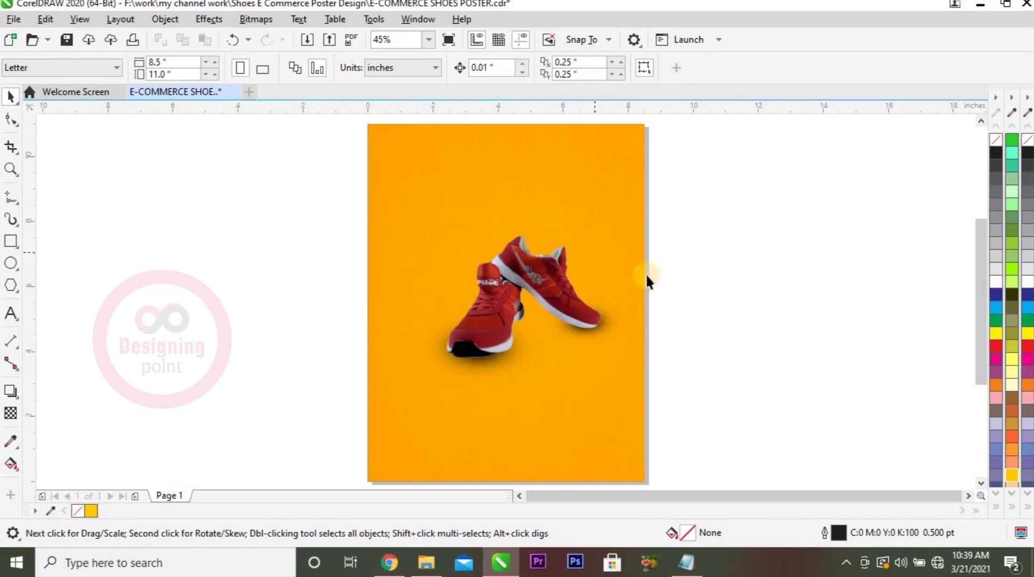
{"action": "key", "text": "F2"}
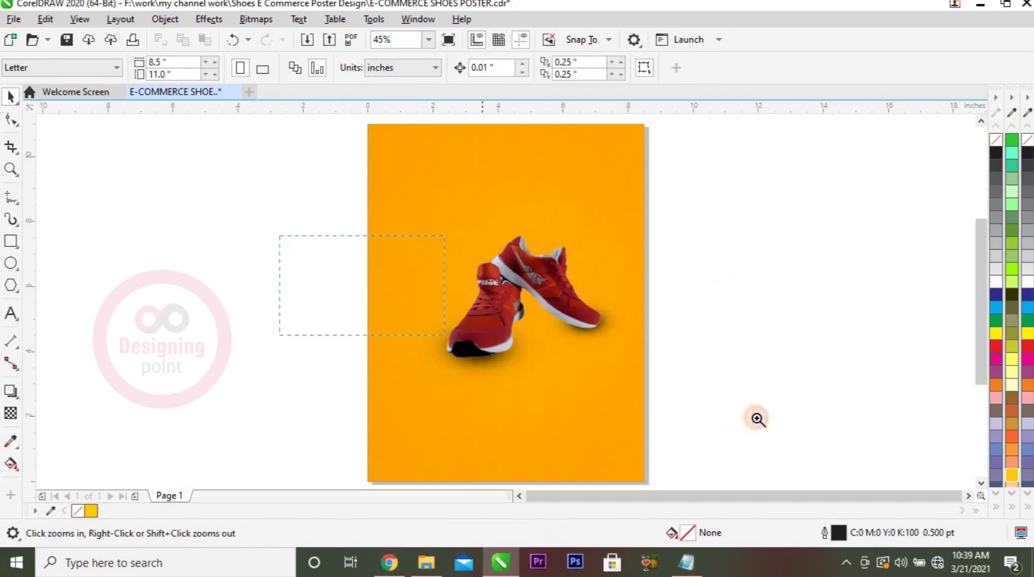
{"action": "left_click", "coordinate": [530, 352]}
{"action": "left_click", "coordinate": [504, 360]}
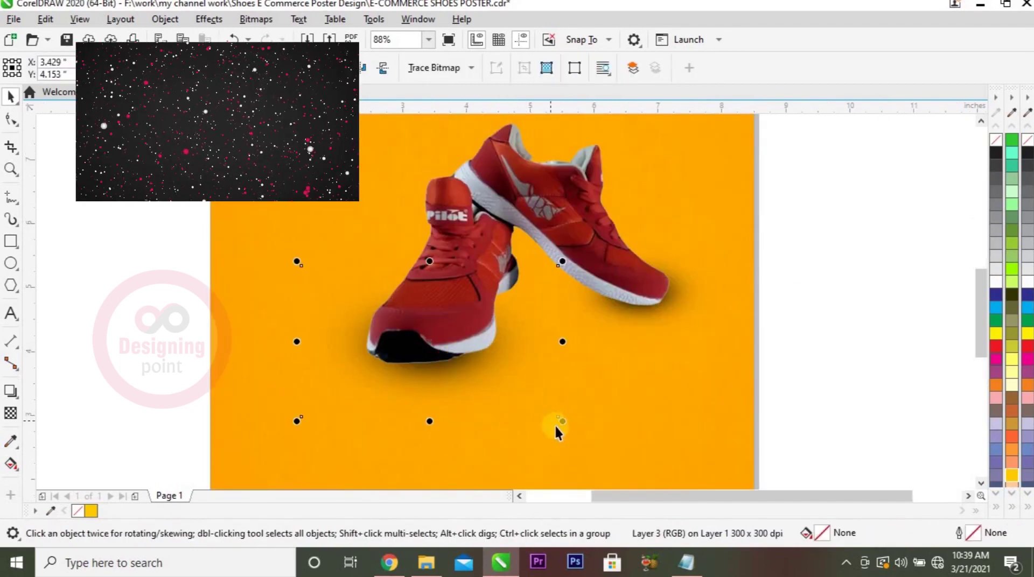
{"action": "left_click_drag", "start_coordinate": [558, 426], "coordinate": [544, 412]}
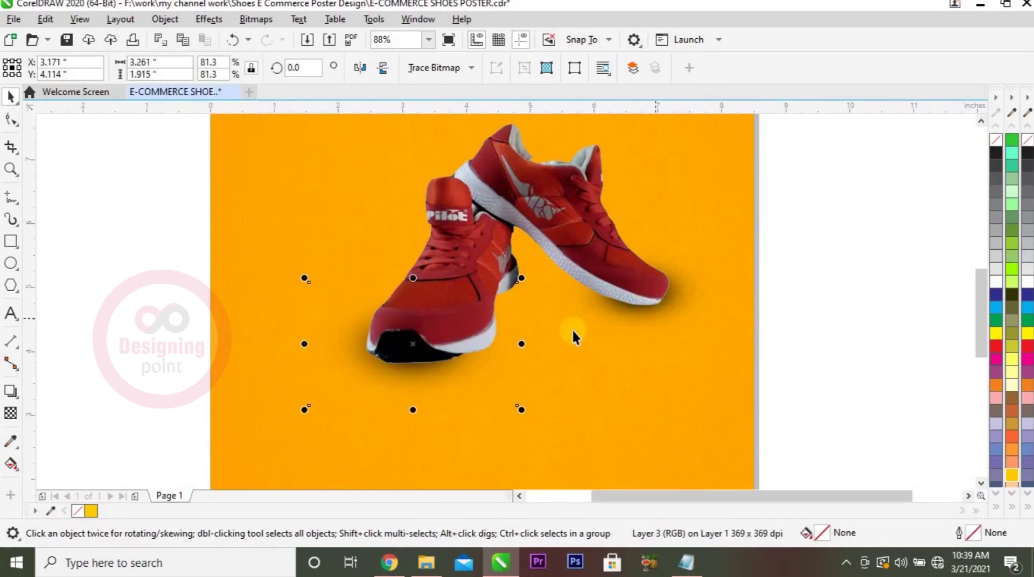
{"action": "left_click", "coordinate": [703, 323]}
{"action": "left_click_drag", "start_coordinate": [727, 346], "coordinate": [709, 332]}
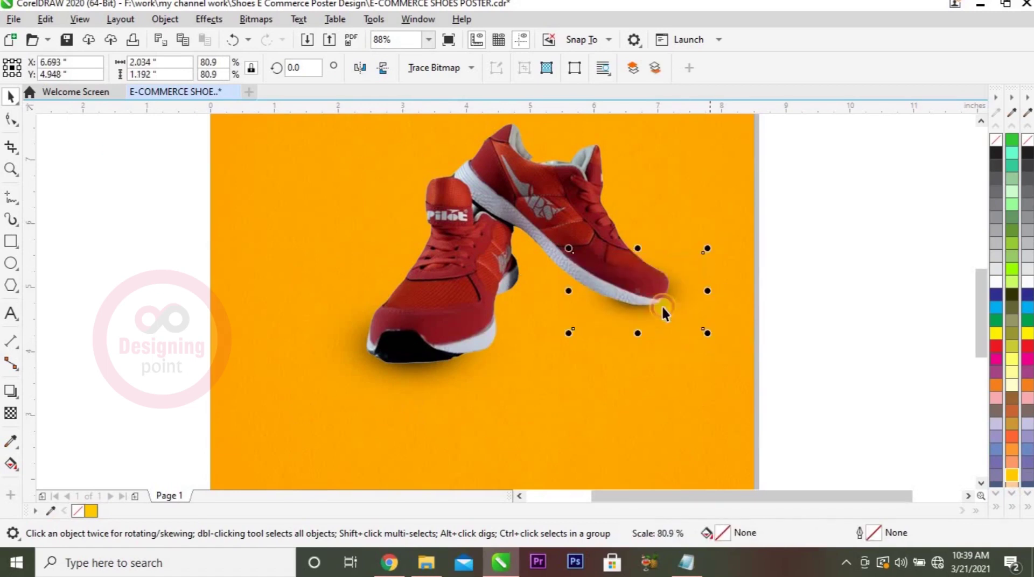
{"action": "left_click", "coordinate": [807, 307]}
{"action": "key", "text": "shift+F4"}
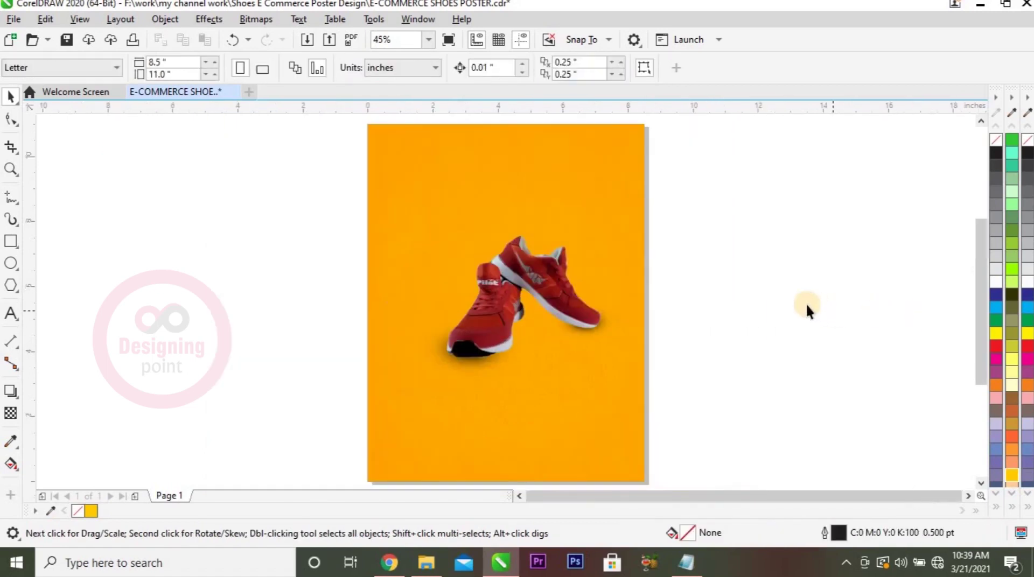
Step: Save the poster and nudge the shoe group slightly right and down
{"action": "left_click", "coordinate": [556, 299]}
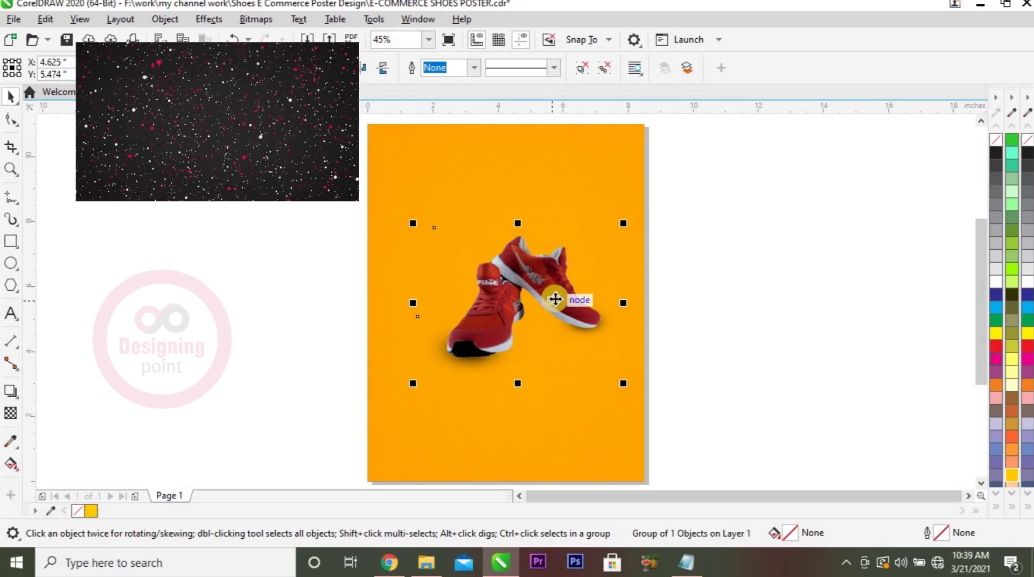
{"action": "left_click", "coordinate": [702, 300]}
{"action": "left_click", "coordinate": [580, 284]}
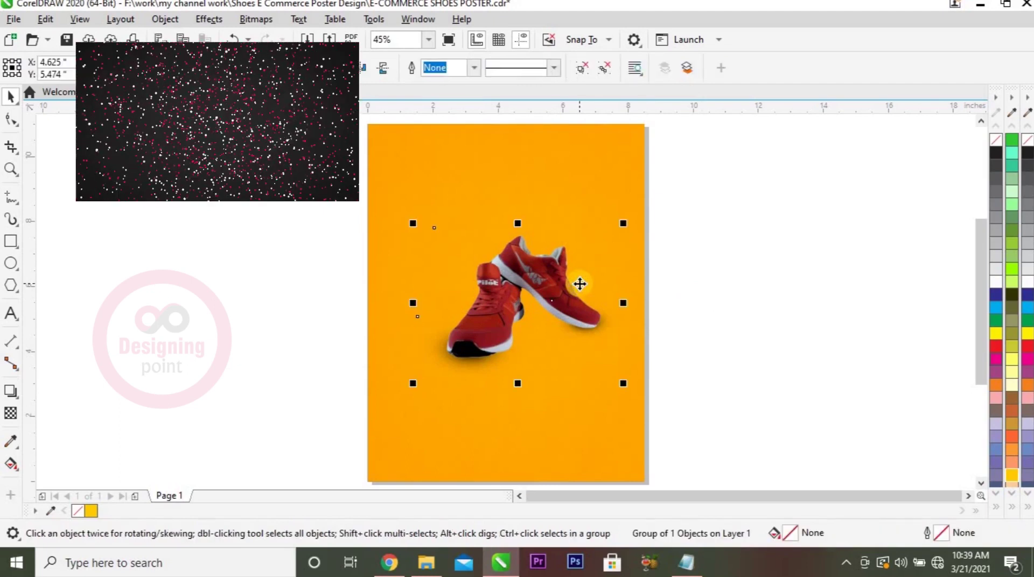
{"action": "left_click", "coordinate": [746, 293]}
{"action": "key", "text": "ctrl+s"}
{"action": "left_click_drag", "start_coordinate": [535, 285], "coordinate": [543, 290]}
{"action": "left_click", "coordinate": [818, 316]}
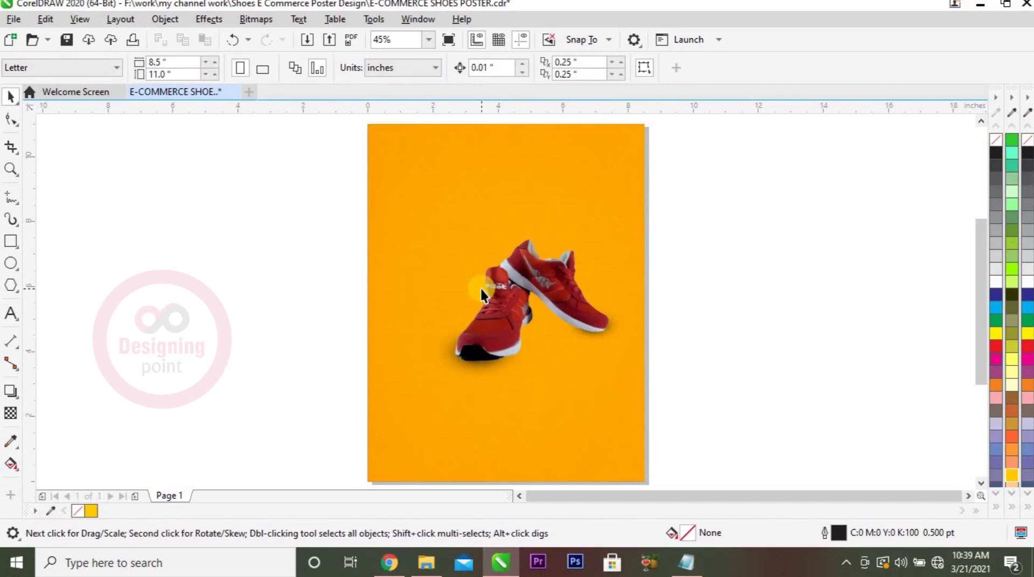
{"action": "left_click", "coordinate": [390, 249]}
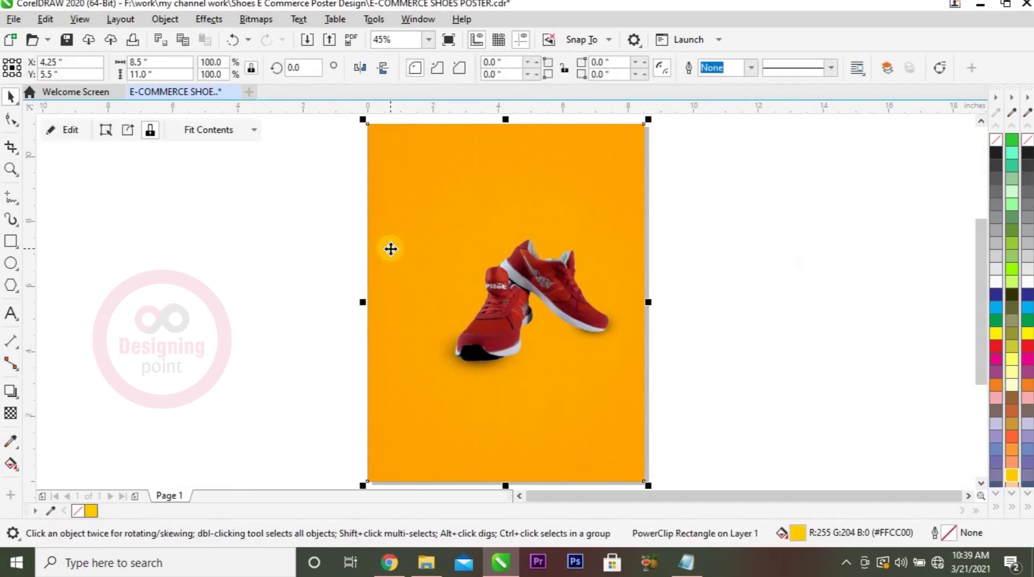
Step: Give the background a fountain fill rotated vertically to 272.3°
{"action": "key", "text": "F11"}
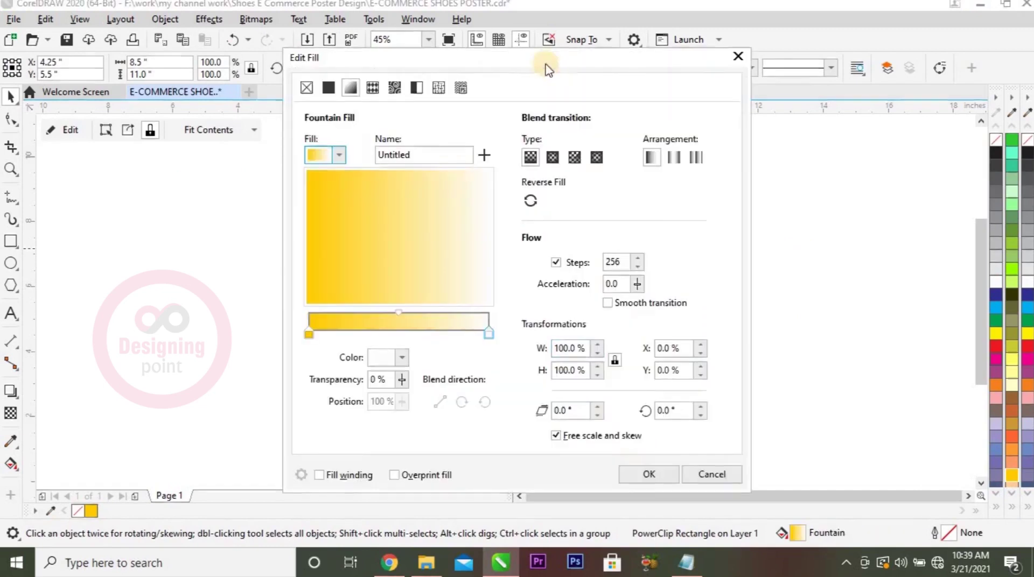
{"action": "left_click_drag", "start_coordinate": [744, 64], "coordinate": [1008, 71]}
{"action": "left_click_drag", "start_coordinate": [643, 320], "coordinate": [754, 366]}
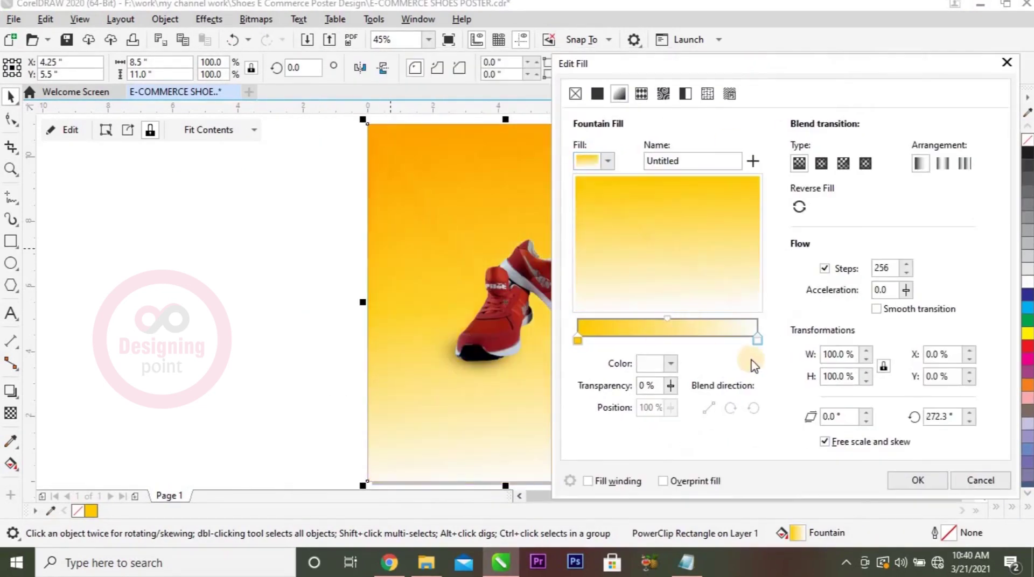
Step: Set the gradient's end colour to an RGB red
{"action": "left_click", "coordinate": [671, 364]}
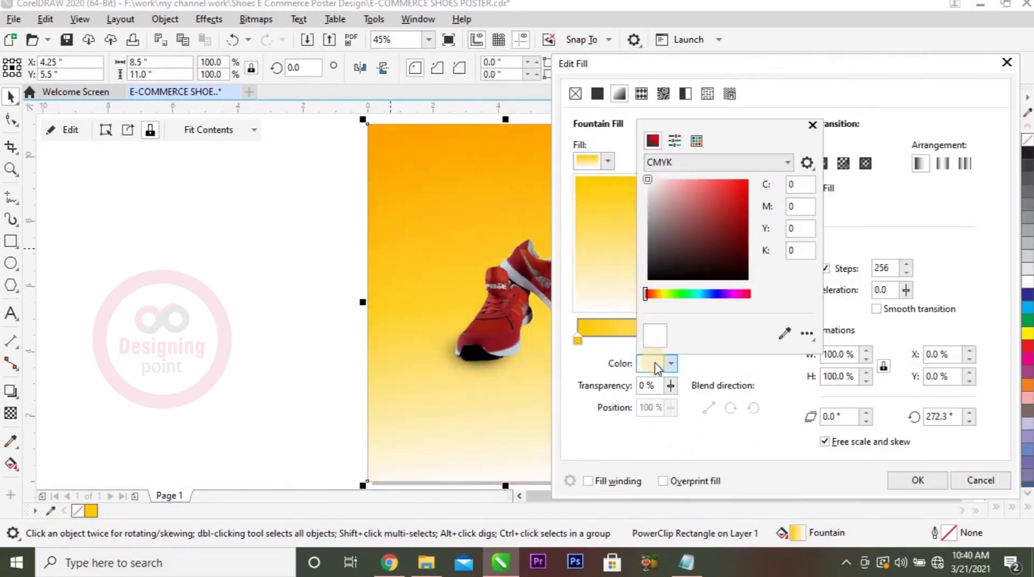
{"action": "left_click", "coordinate": [738, 162]}
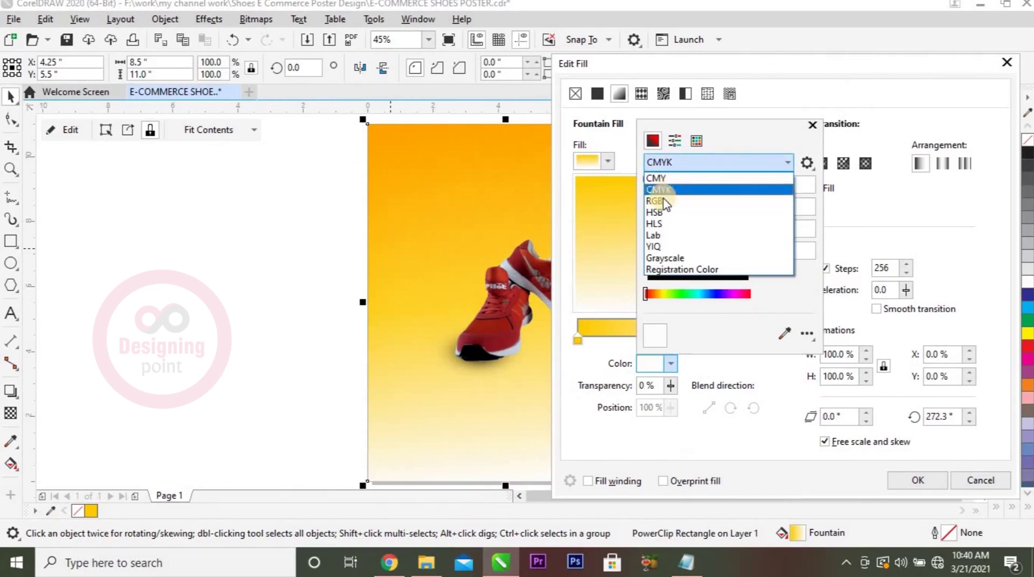
{"action": "left_click", "coordinate": [722, 202]}
{"action": "left_click_drag", "start_coordinate": [719, 205], "coordinate": [704, 188]}
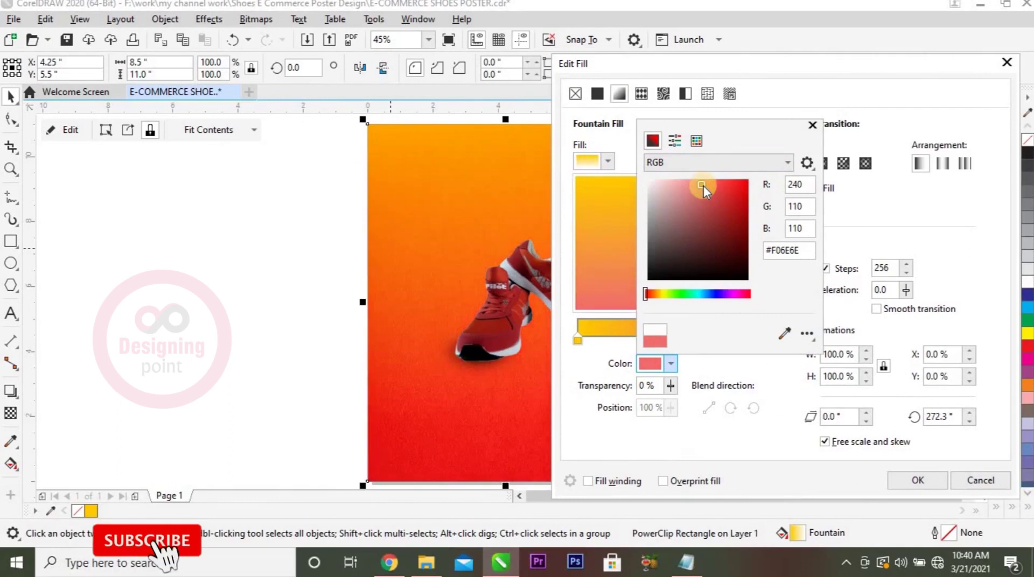
{"action": "left_click", "coordinate": [882, 180]}
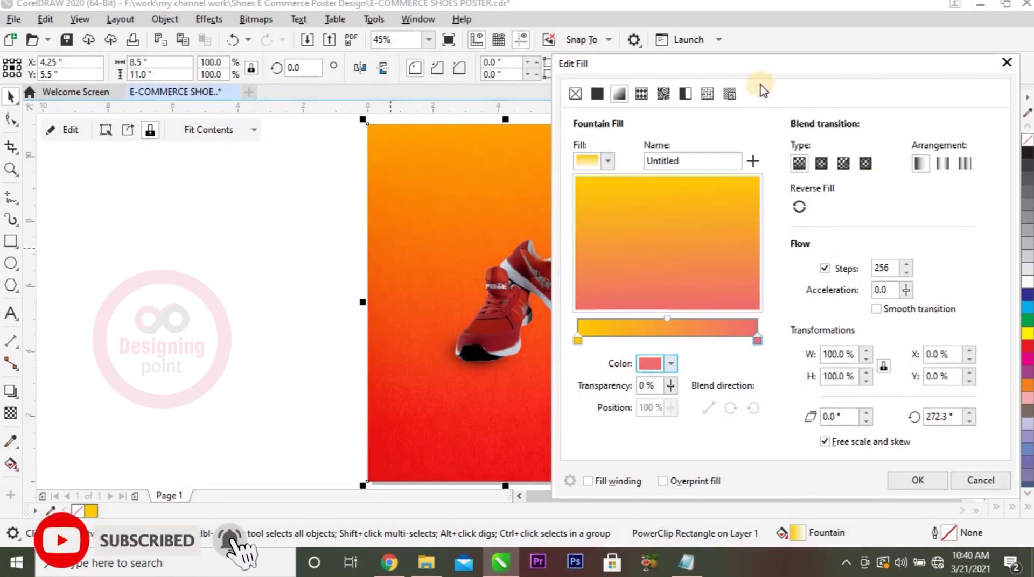
Step: Add a colour node at 74% and apply the gradient
{"action": "left_click_drag", "start_coordinate": [749, 63], "coordinate": [855, 58]}
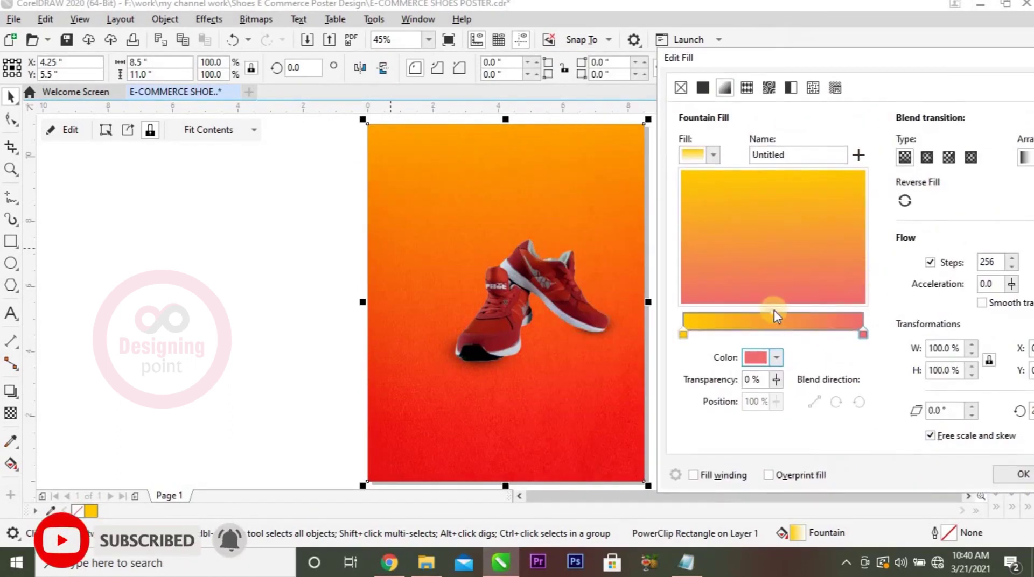
{"action": "double_click", "coordinate": [774, 315]}
{"action": "left_click_drag", "start_coordinate": [774, 312], "coordinate": [823, 315]}
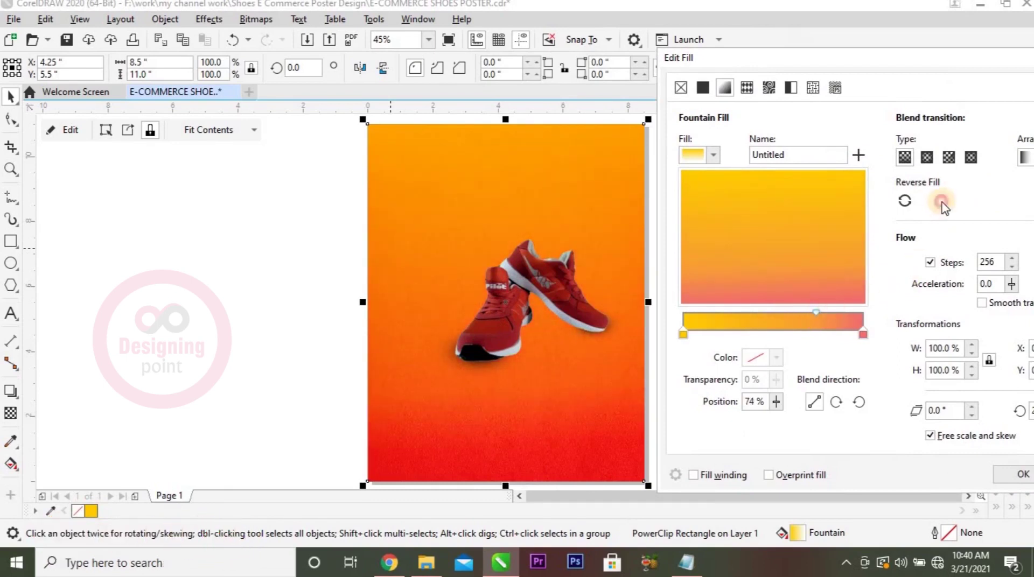
{"action": "left_click_drag", "start_coordinate": [877, 63], "coordinate": [754, 66]}
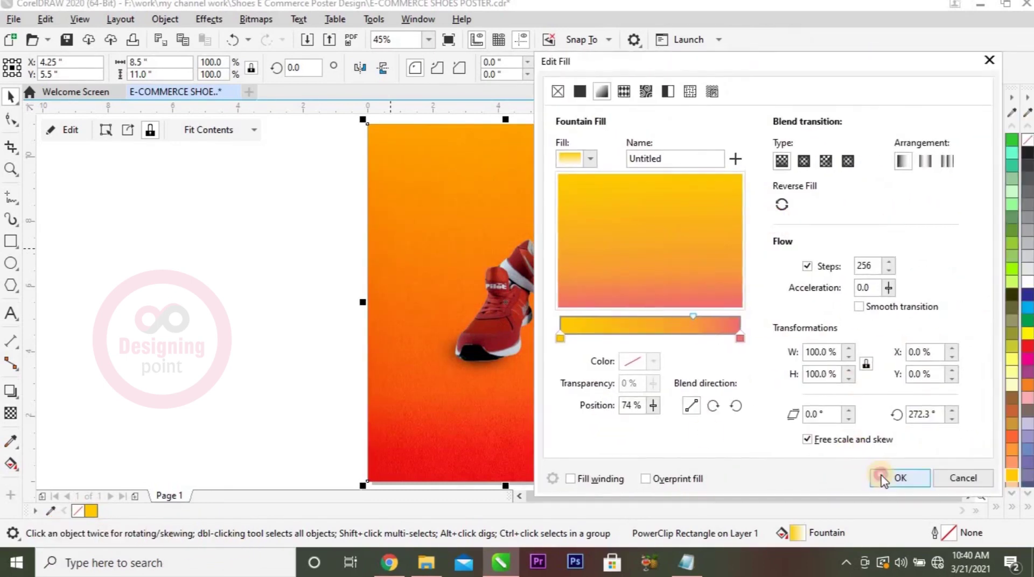
{"action": "left_click", "coordinate": [897, 478]}
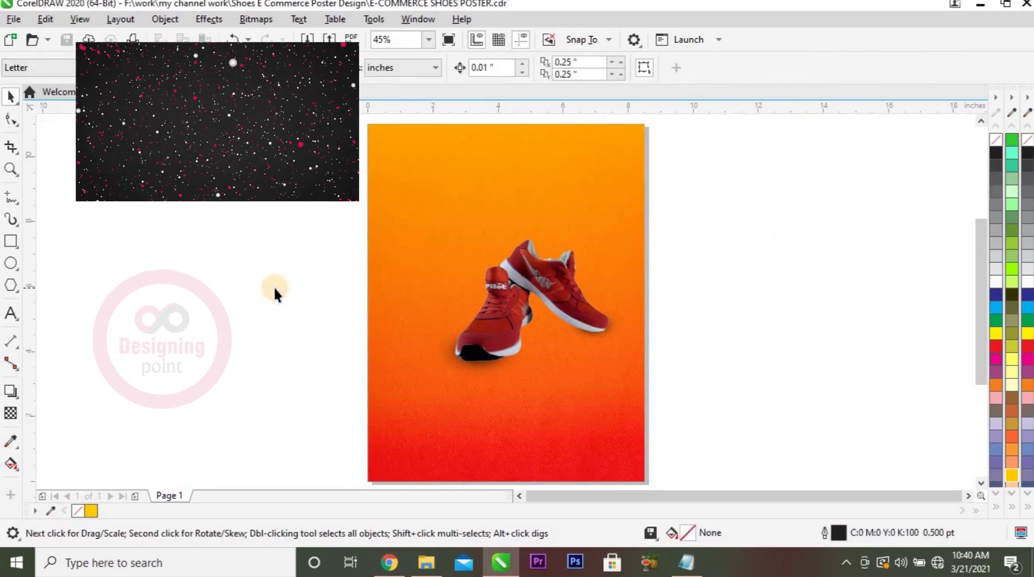
Step: Open SHOES CONTENT.txt and copy the line IT'S TIME TO CHANGE YOUR SHOES
{"action": "left_click", "coordinate": [687, 563]}
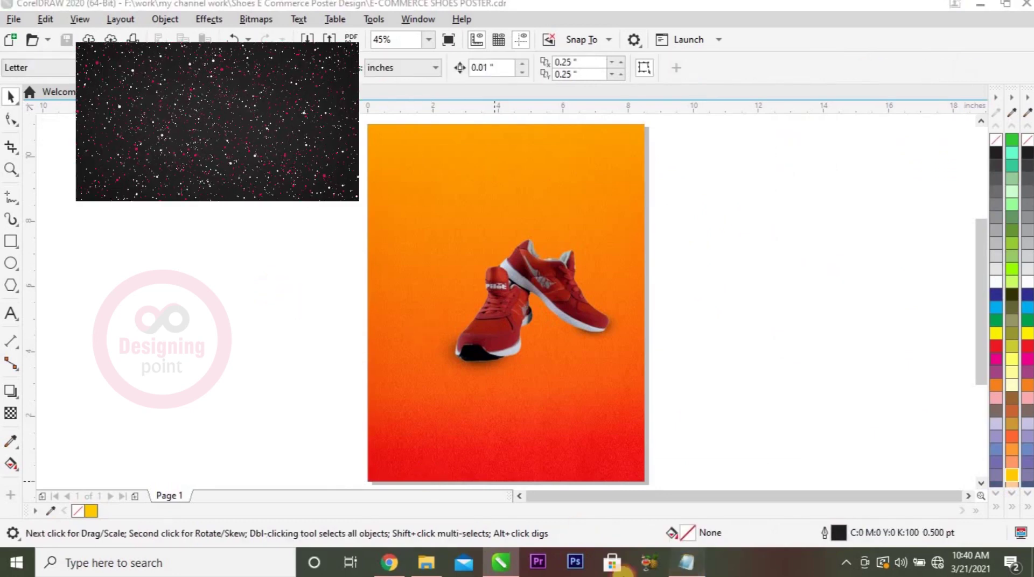
{"action": "left_click", "coordinate": [599, 205]}
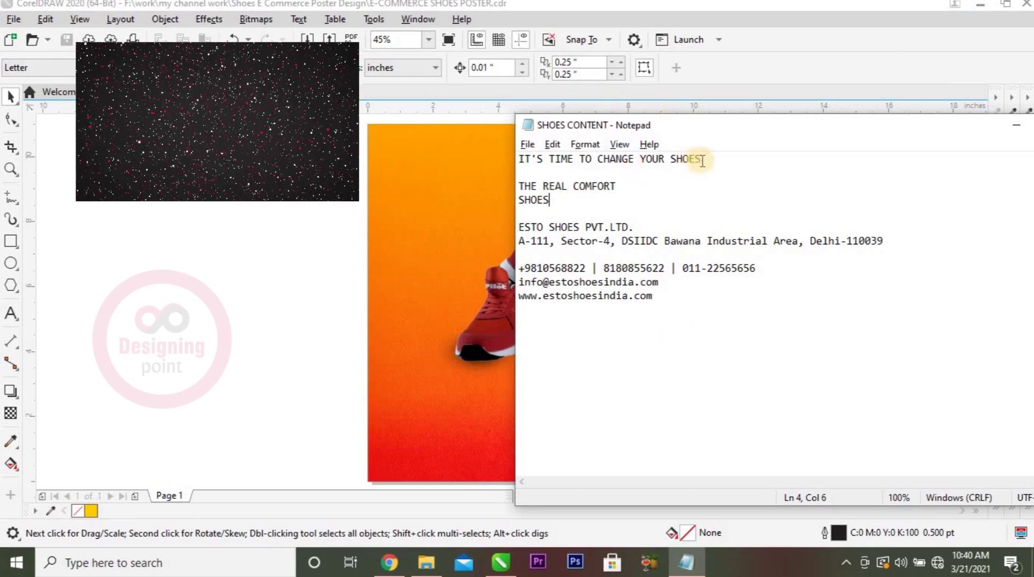
{"action": "left_click", "coordinate": [522, 171]}
{"action": "left_click_drag", "start_coordinate": [521, 171], "coordinate": [509, 155]}
{"action": "key", "text": "ctrl+c"}
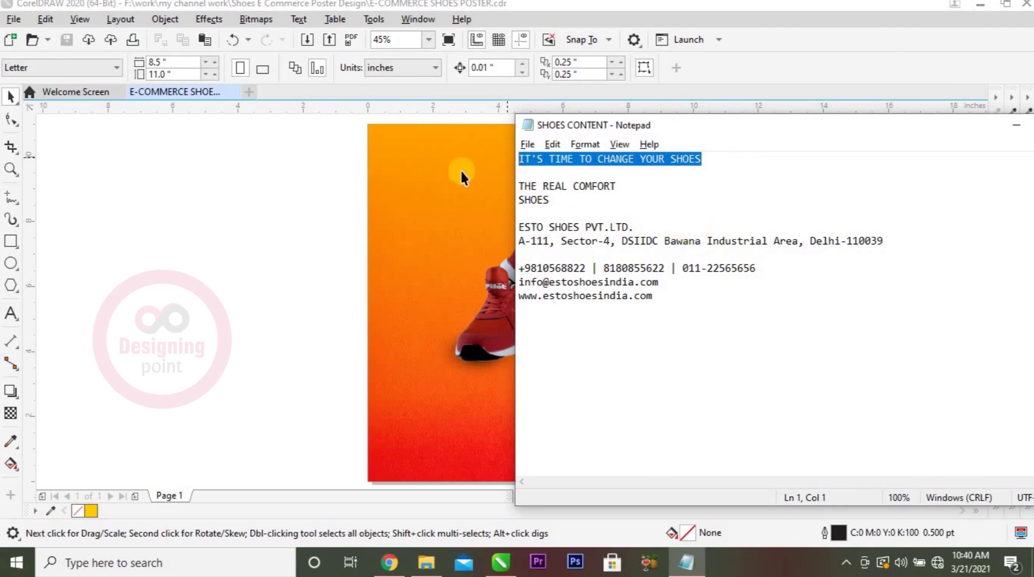
{"action": "left_click", "coordinate": [393, 160]}
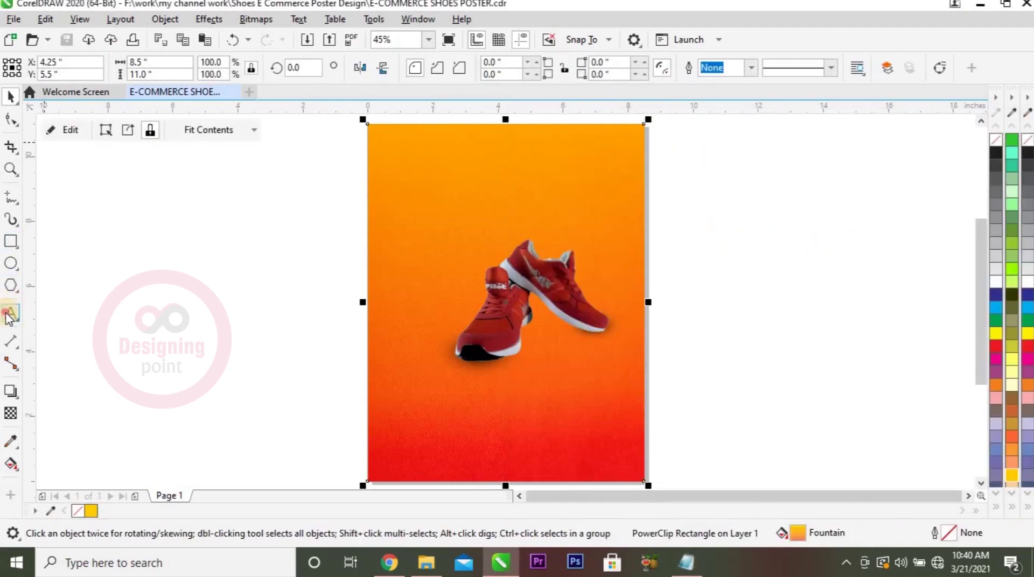
Step: Paste the headline IT'S TIME TO CHANGE YOUR SHOES as text on the poster
{"action": "left_click", "coordinate": [11, 314]}
{"action": "left_click", "coordinate": [450, 262]}
{"action": "key", "text": "ctrl+v"}
{"action": "left_click", "coordinate": [11, 97]}
{"action": "left_click_drag", "start_coordinate": [277, 138], "coordinate": [827, 272]}
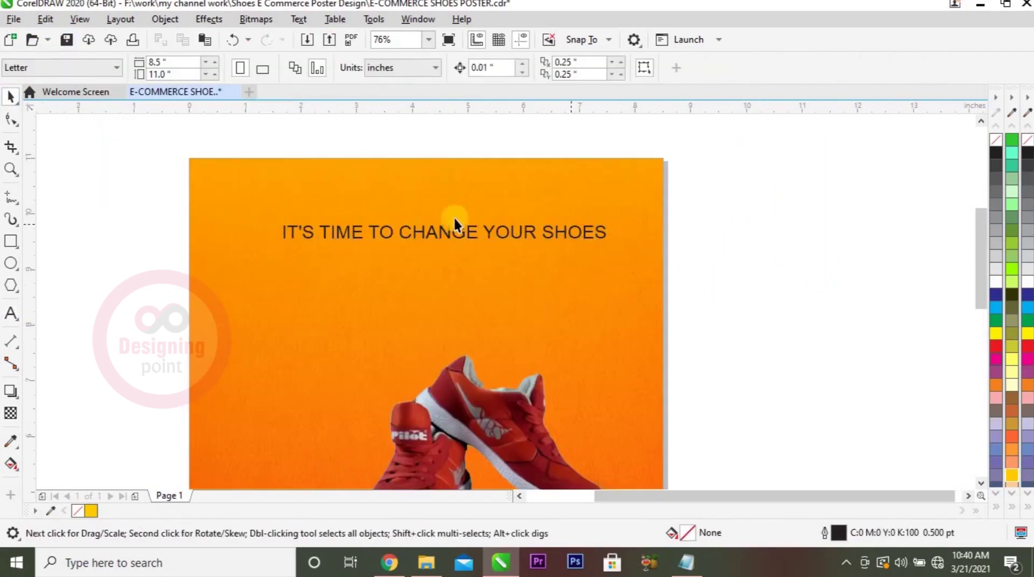
Step: Break the headline into three lines and move it to the poster's top-left corner
{"action": "double_click", "coordinate": [401, 232]}
{"action": "key", "text": "Return"}
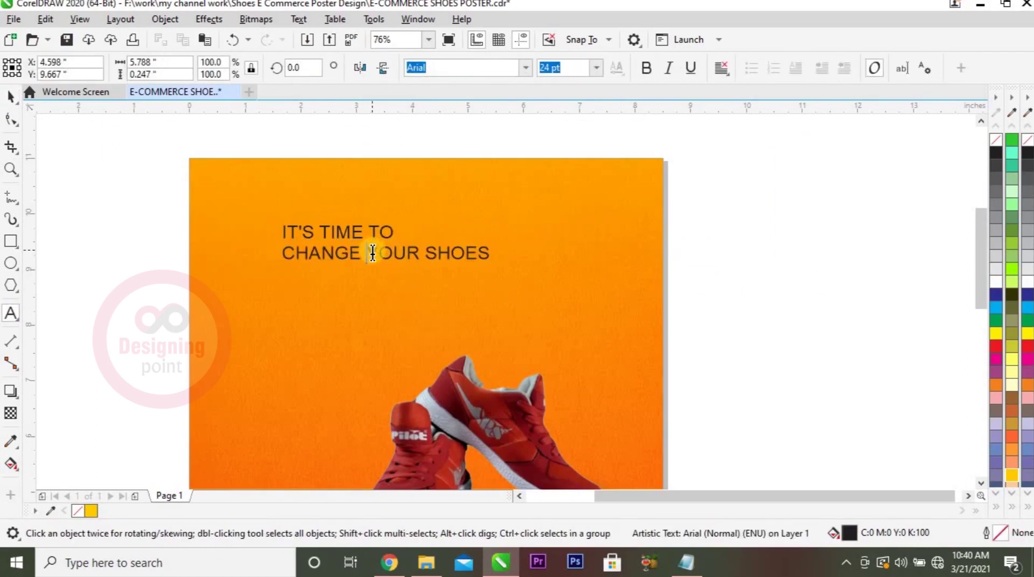
{"action": "key", "text": "Return"}
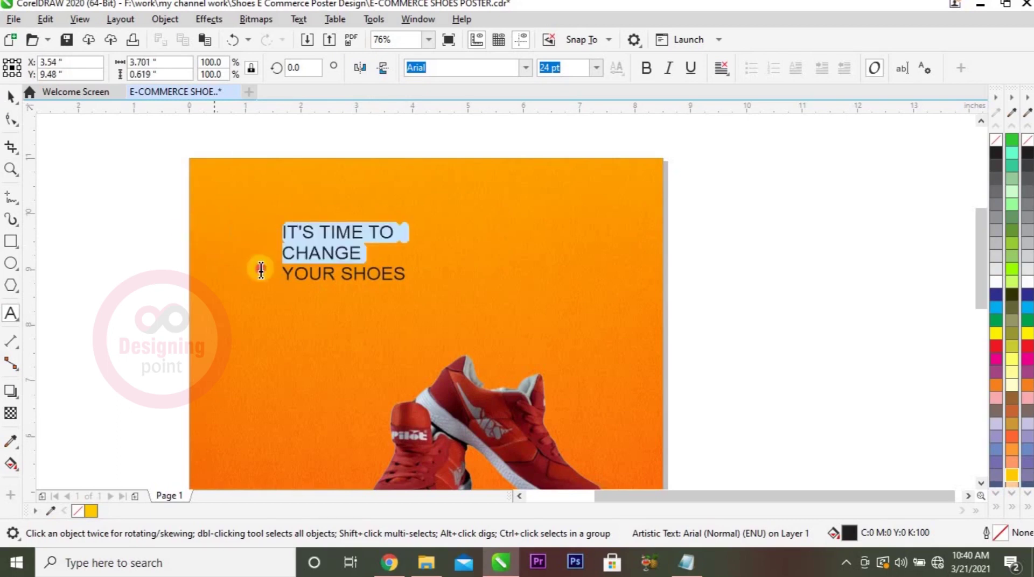
{"action": "key", "text": "shift+Up"}
{"action": "left_click", "coordinate": [566, 69]}
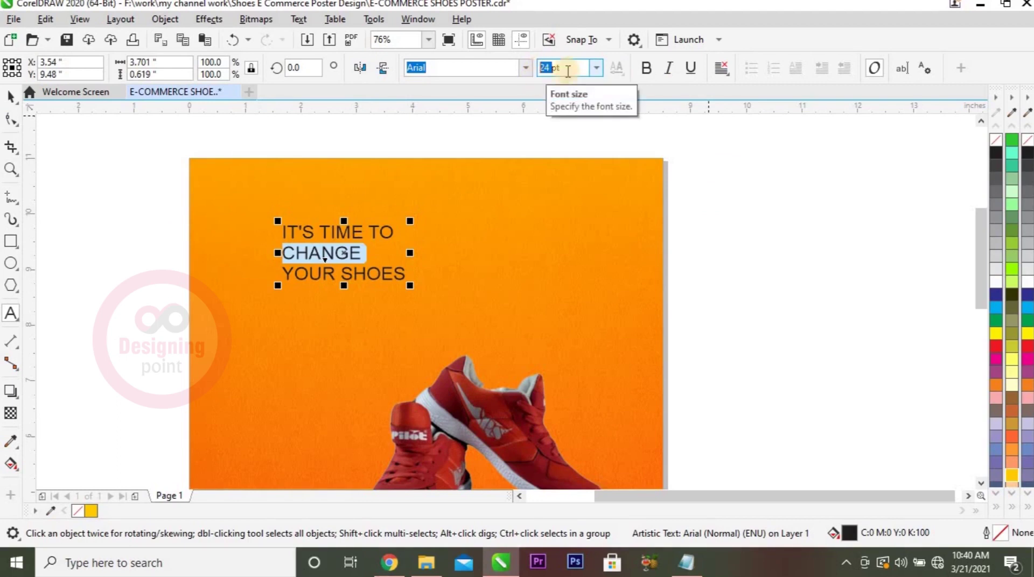
{"action": "key", "text": "ctrl+space"}
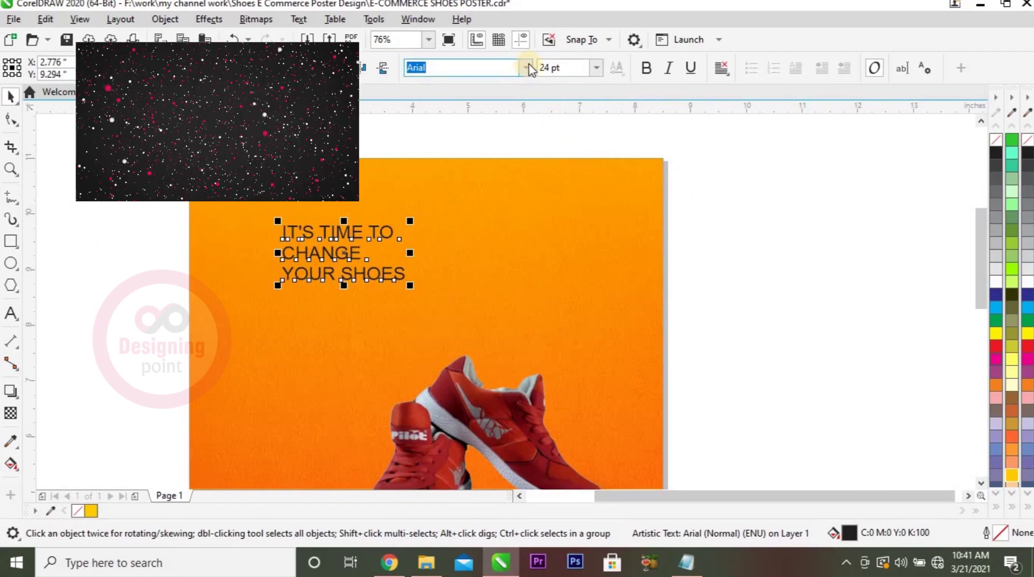
{"action": "left_click_drag", "start_coordinate": [339, 253], "coordinate": [281, 215]}
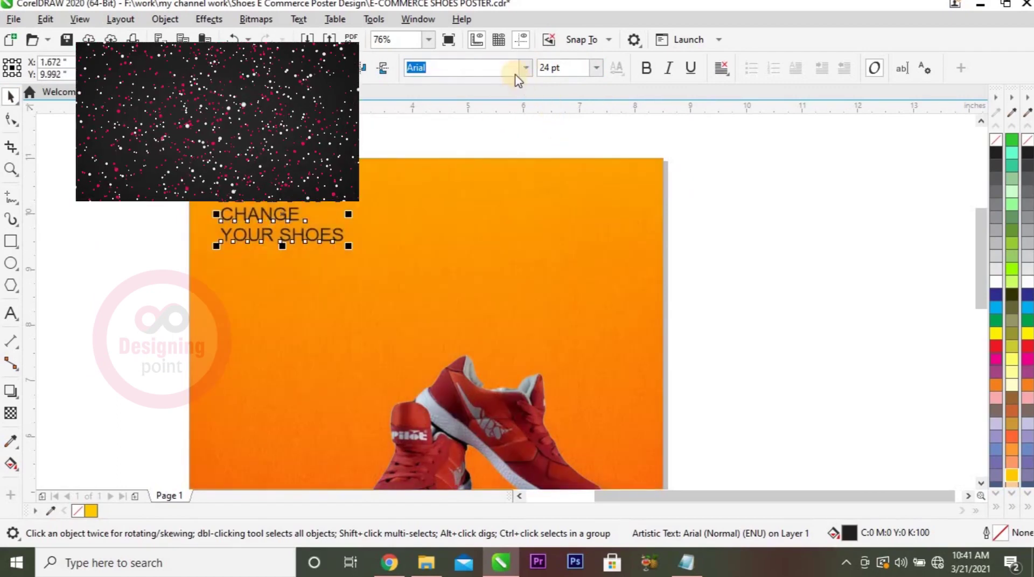
{"action": "left_click", "coordinate": [526, 67]}
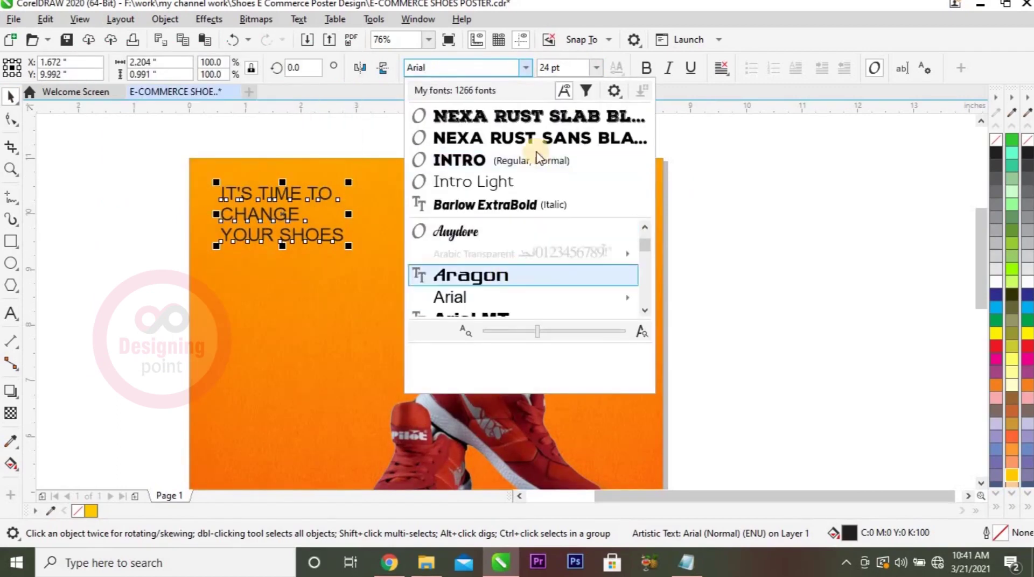
Step: Change the headline font from Arial to Barlow Bold by filtering the font list with BARL
{"action": "scroll", "coordinate": [505, 241], "scroll_direction": "up", "scroll_amount": 2}
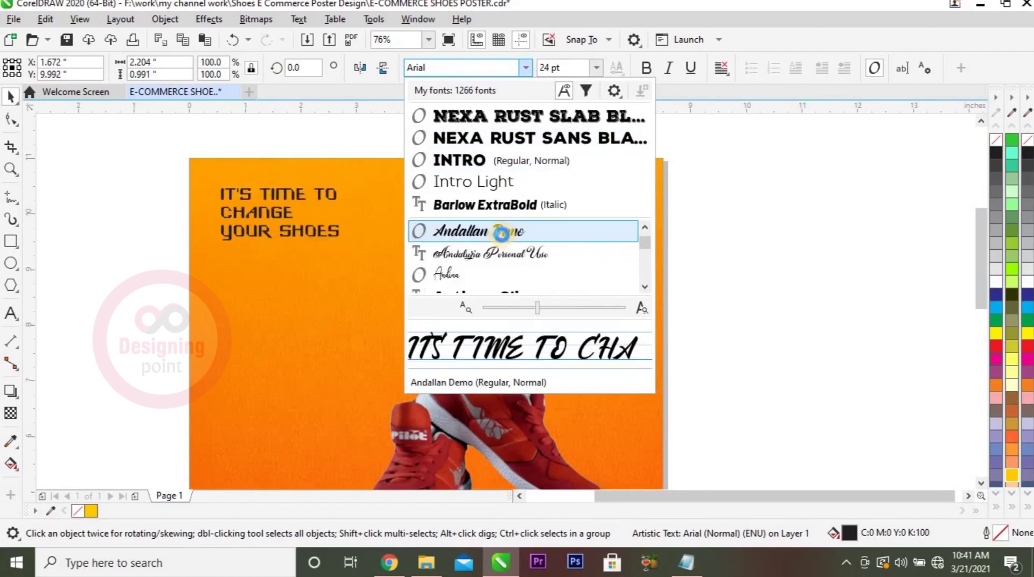
{"action": "scroll", "coordinate": [505, 240], "scroll_direction": "down", "scroll_amount": 2}
{"action": "scroll", "coordinate": [501, 237], "scroll_direction": "up", "scroll_amount": 2}
{"action": "scroll", "coordinate": [499, 234], "scroll_direction": "down", "scroll_amount": 2}
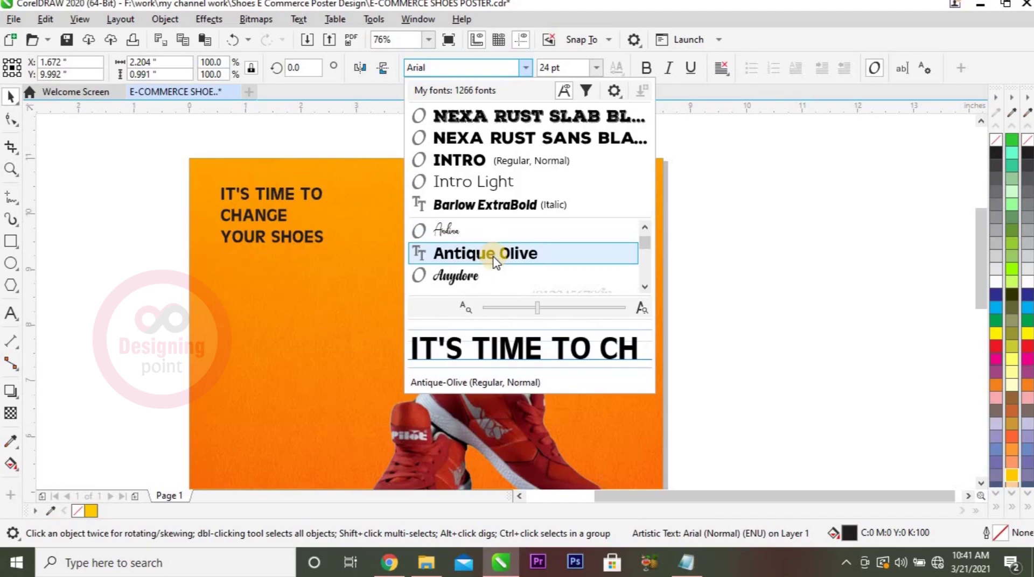
{"action": "scroll", "coordinate": [496, 262], "scroll_direction": "down", "scroll_amount": 2}
{"action": "key", "text": "Down"}
{"action": "key", "text": "Down"}
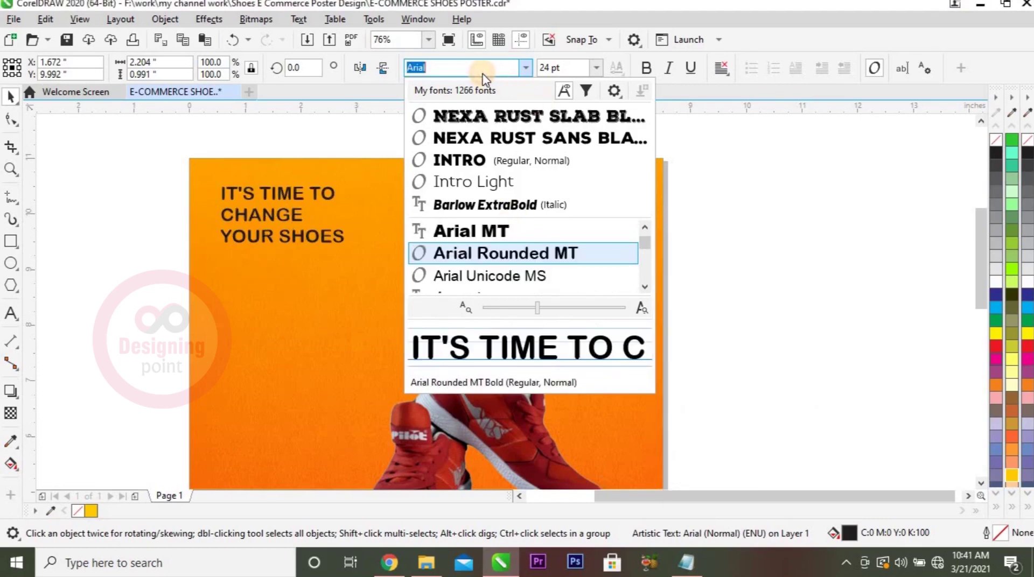
{"action": "type", "text": "BARL"}
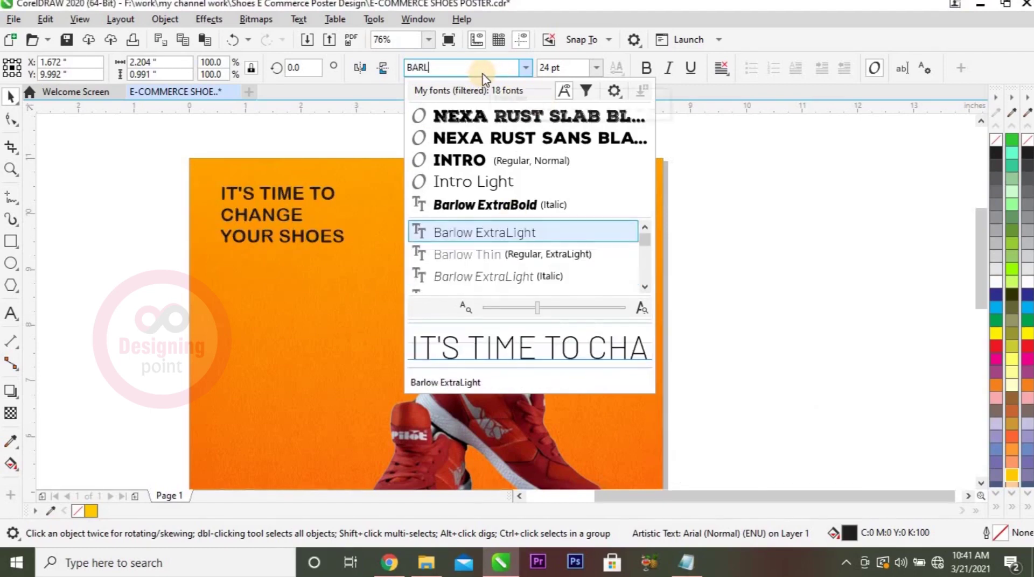
{"action": "key", "text": "Down"}
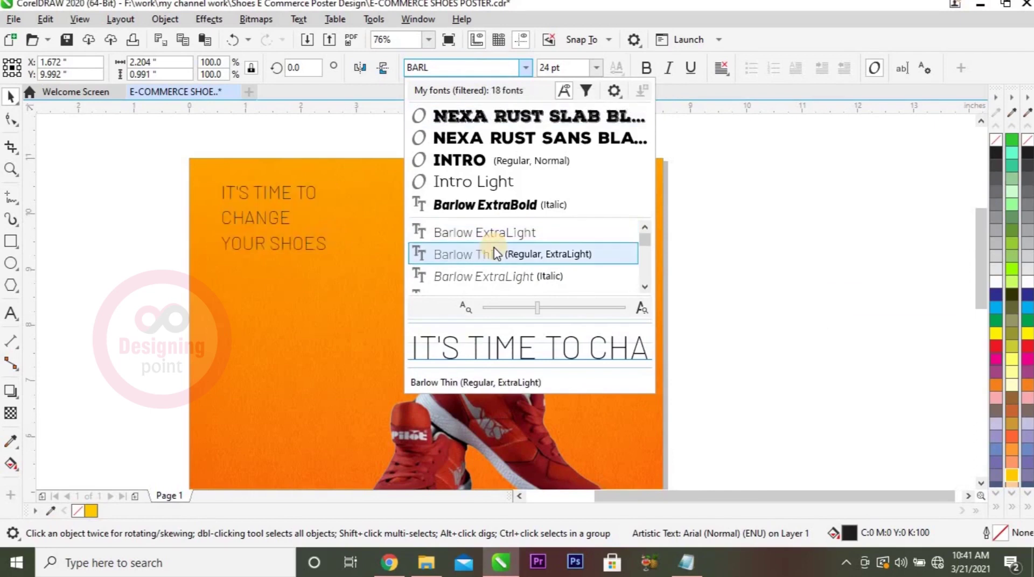
{"action": "key", "text": "Down"}
{"action": "key", "text": "Down"}
{"action": "key", "text": "Down"}
{"action": "key", "text": "Down"}
{"action": "key", "text": "Down"}
{"action": "key", "text": "Down"}
{"action": "key", "text": "Down"}
{"action": "key", "text": "Down"}
{"action": "key", "text": "Down"}
{"action": "key", "text": "Down"}
{"action": "key", "text": "Down"}
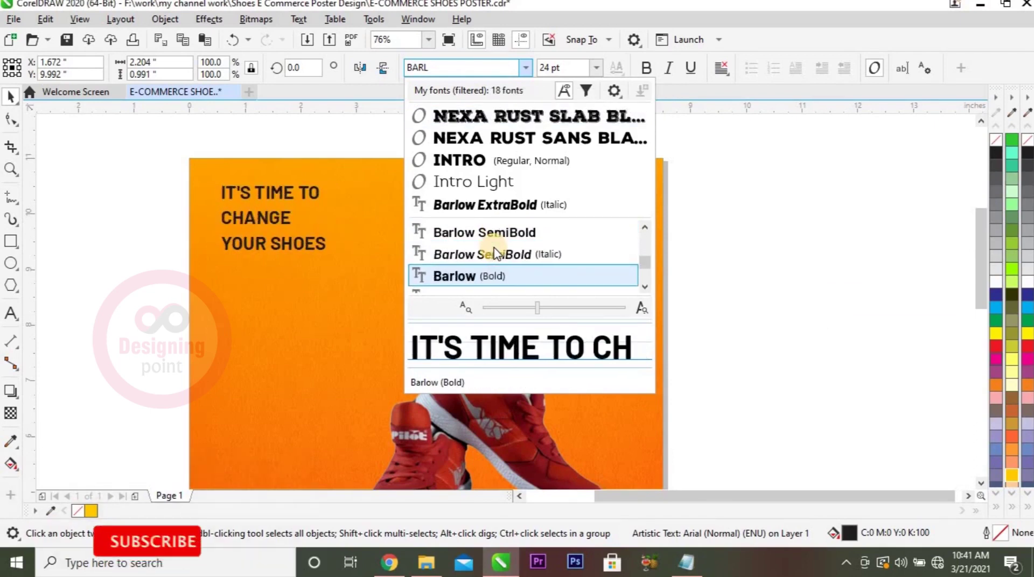
{"action": "key", "text": "Return"}
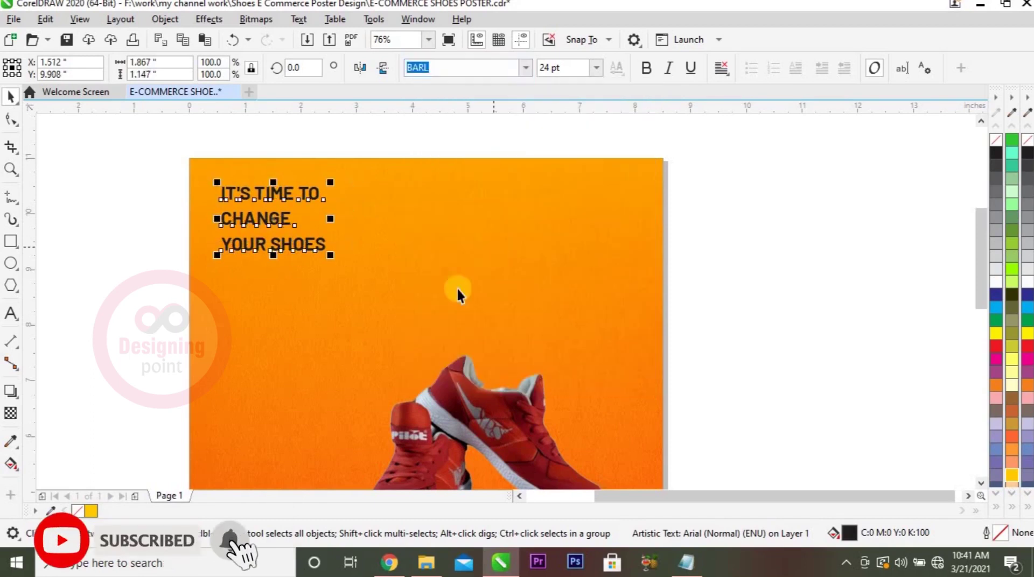
{"action": "double_click", "coordinate": [261, 215]}
{"action": "left_click_drag", "start_coordinate": [294, 218], "coordinate": [150, 212]}
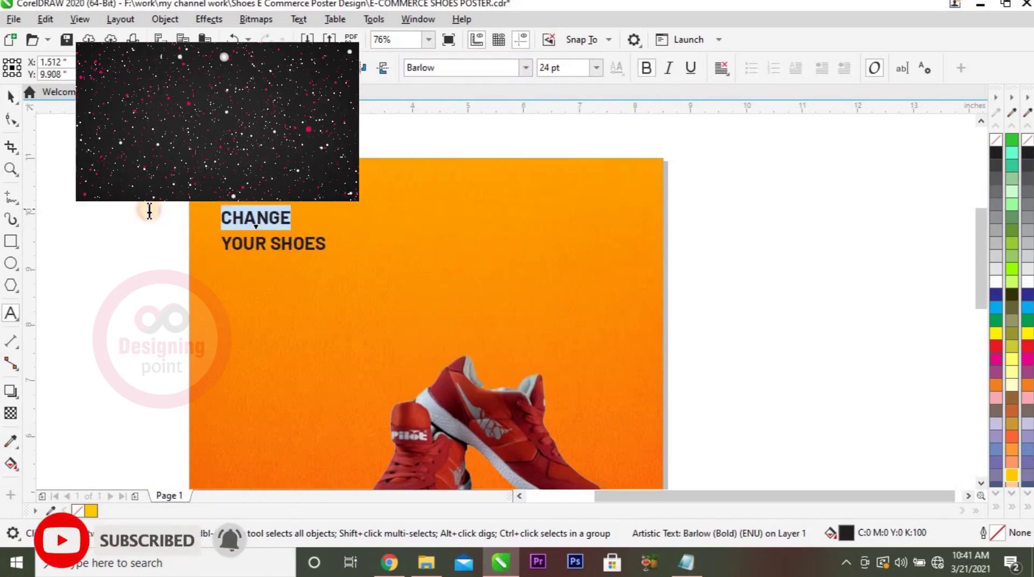
Step: Set CHANGE to 72 pt and make the whole headline bold italic
{"action": "left_click", "coordinate": [596, 68]}
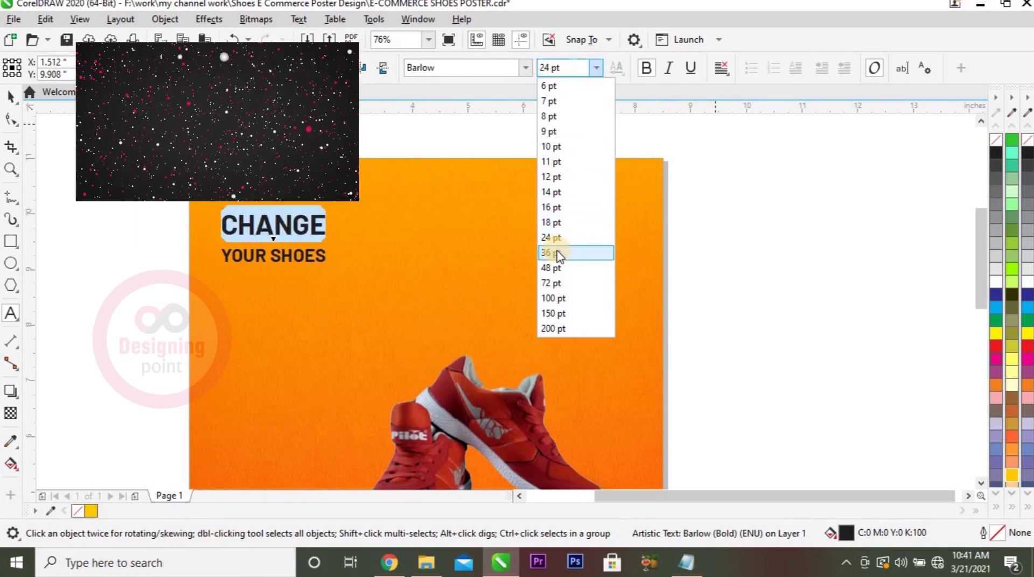
{"action": "left_click", "coordinate": [561, 284]}
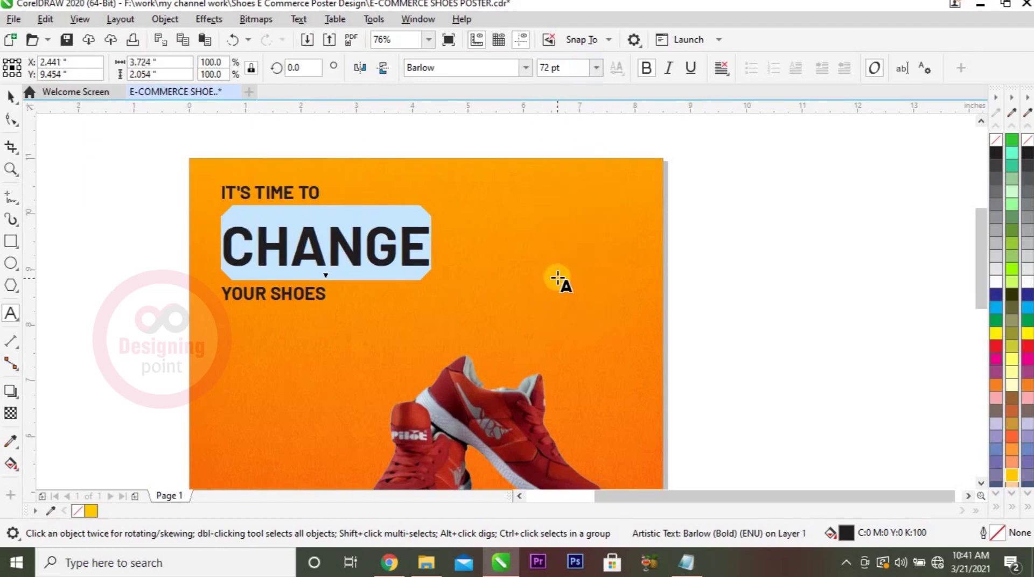
{"action": "left_click", "coordinate": [8, 97]}
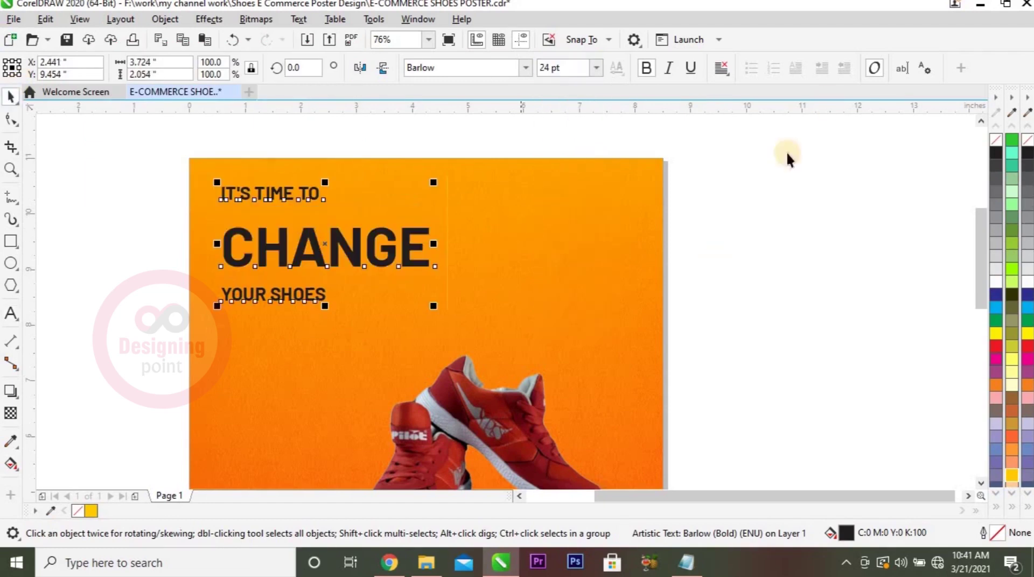
{"action": "left_click", "coordinate": [646, 67]}
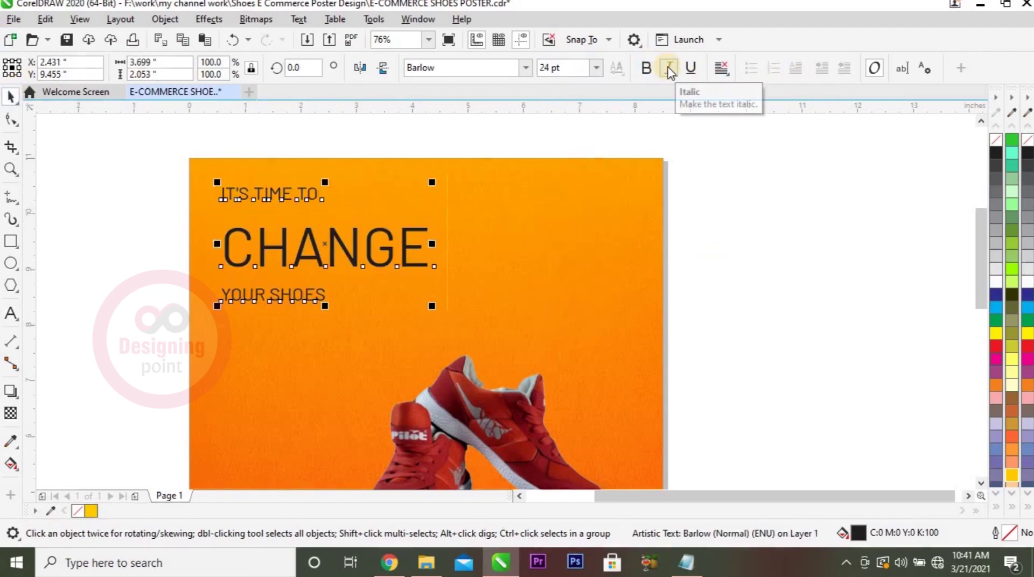
{"action": "key", "text": "ctrl+b"}
{"action": "left_click", "coordinate": [670, 69]}
Step: Break the headline into lines, lower IT'S TIME TO above CHANGE, and enlarge YOUR SHOES ~148%
{"action": "left_click", "coordinate": [148, 267]}
{"action": "left_click", "coordinate": [246, 254]}
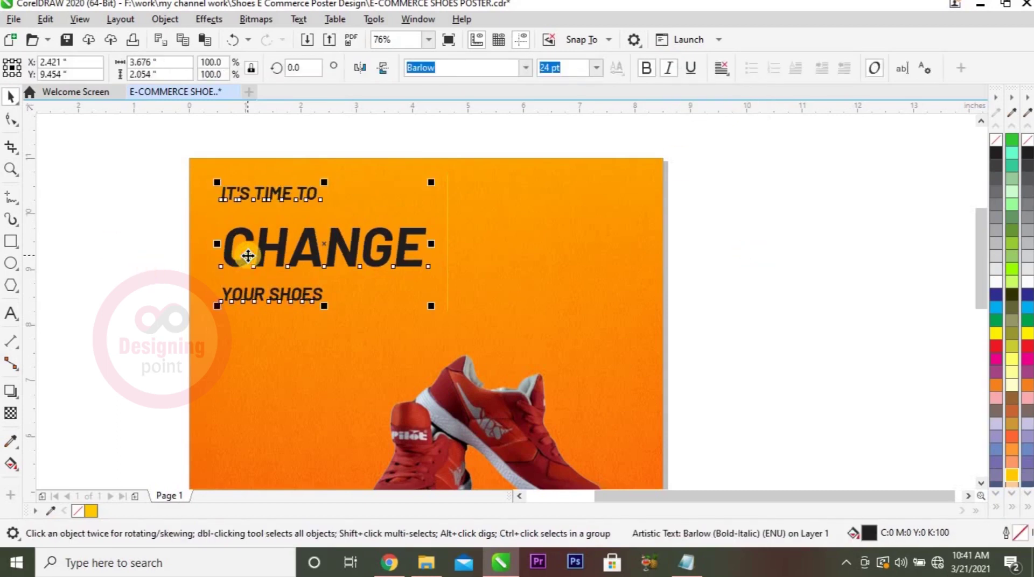
{"action": "key", "text": "ctrl+k"}
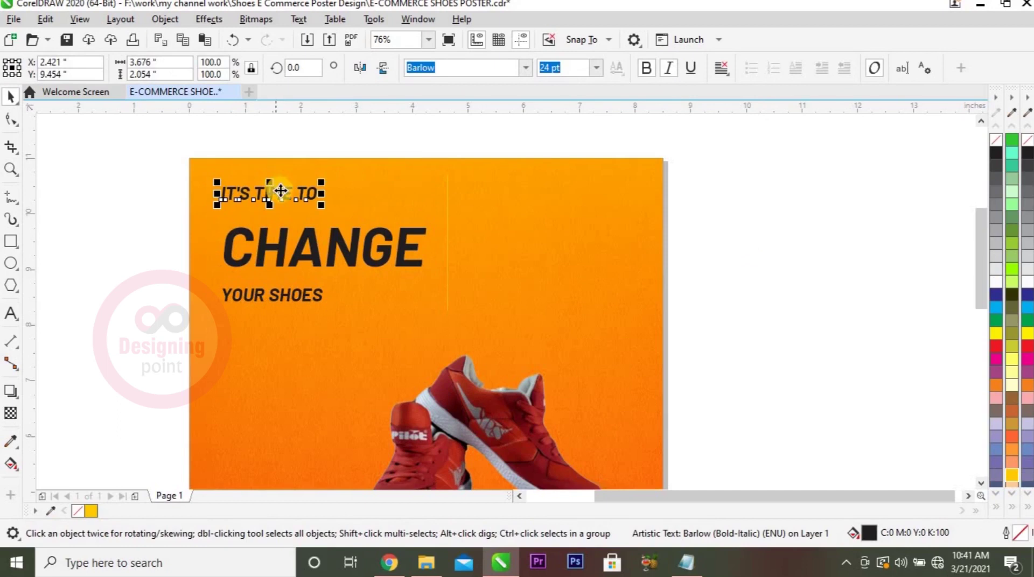
{"action": "left_click_drag", "start_coordinate": [281, 192], "coordinate": [273, 215]}
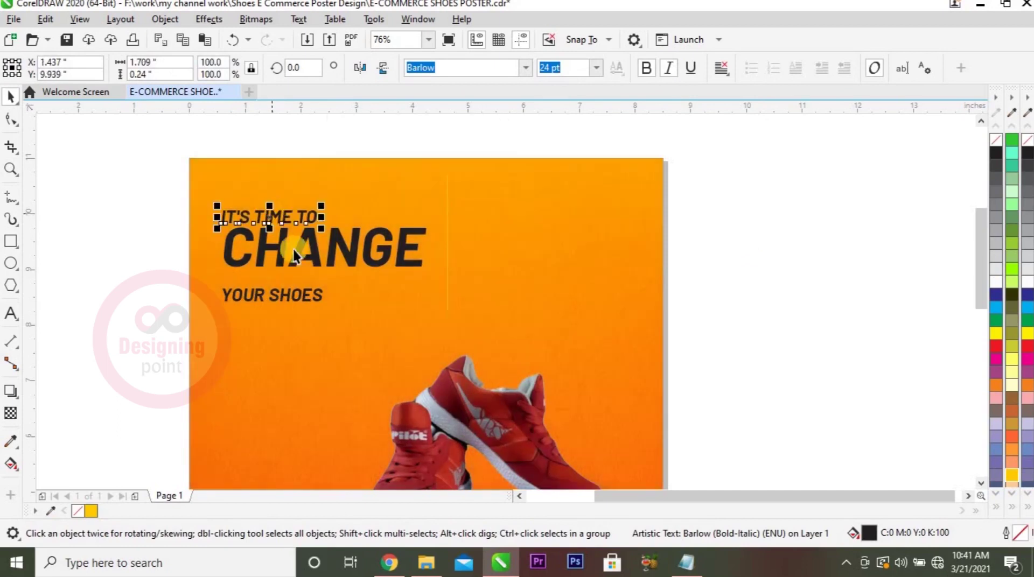
{"action": "left_click", "coordinate": [309, 286]}
{"action": "left_click_drag", "start_coordinate": [325, 284], "coordinate": [370, 255]}
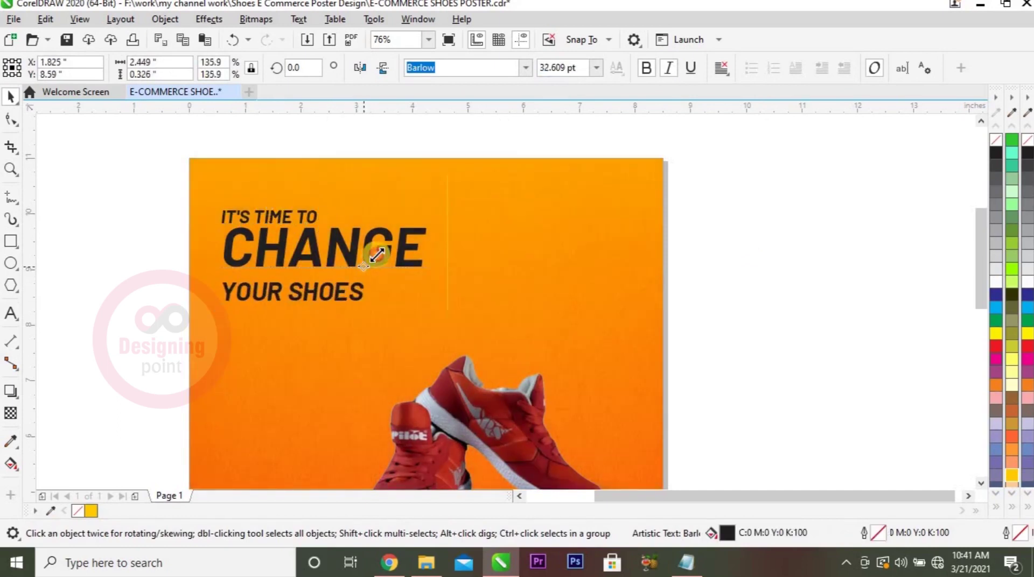
Step: Right-align YOUR SHOES with CHANGE and tuck it just beneath CHANGE
{"action": "left_click", "coordinate": [367, 254], "text": "shift"}
{"action": "key", "text": "r"}
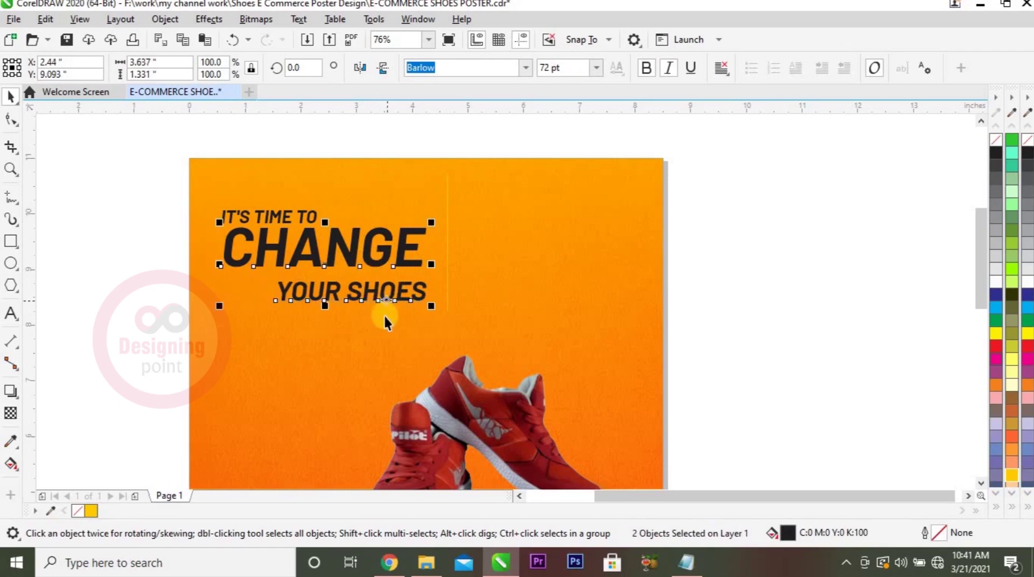
{"action": "key", "text": "Escape"}
{"action": "left_click", "coordinate": [363, 292]}
{"action": "left_click_drag", "start_coordinate": [363, 290], "coordinate": [365, 284]}
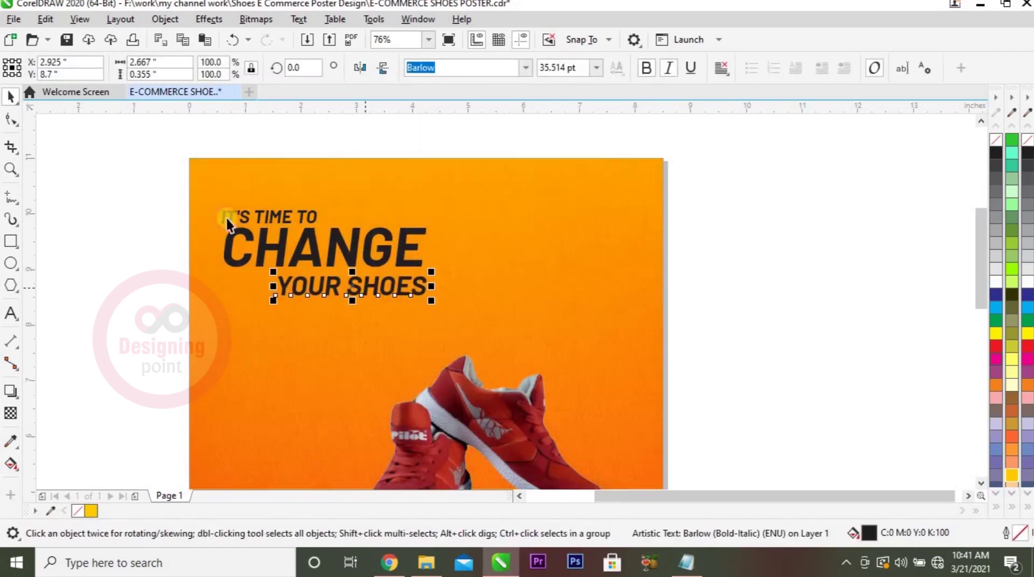
{"action": "key", "text": "ctrl+a"}
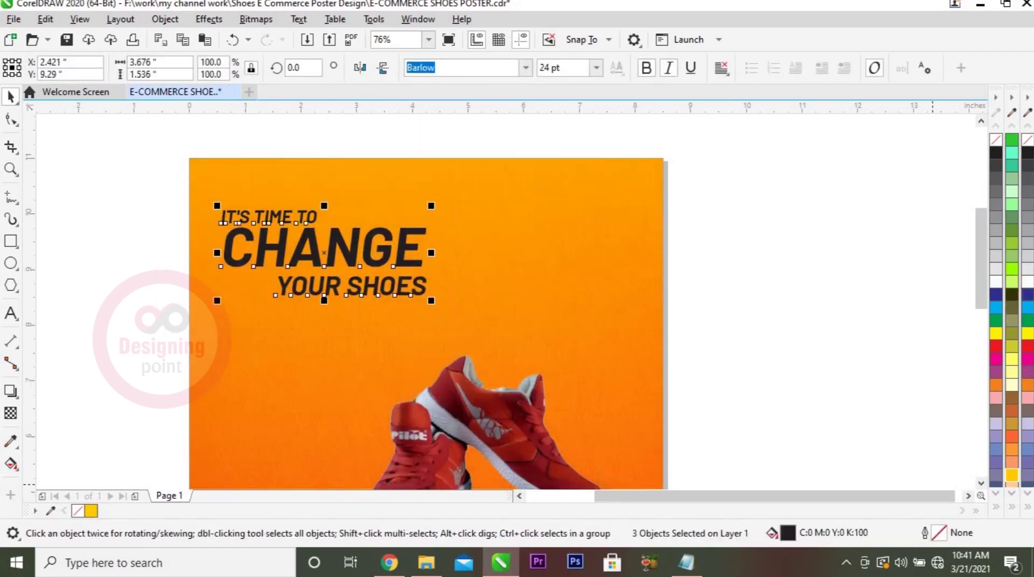
{"action": "left_click", "coordinate": [1011, 507]}
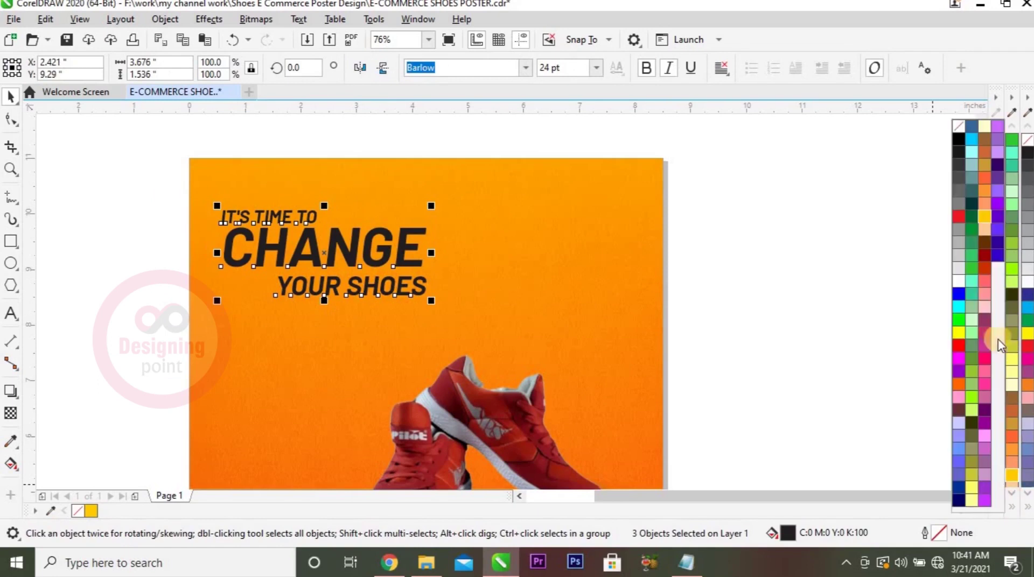
Step: Colour the three headline lines white and group them
{"action": "left_click", "coordinate": [962, 278]}
{"action": "key", "text": "ctrl+g"}
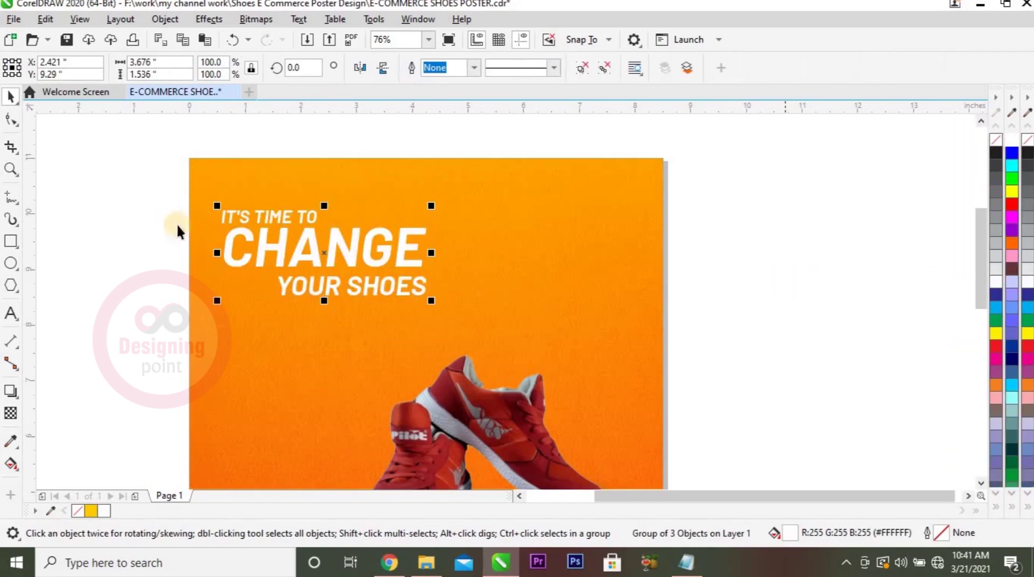
{"action": "left_click", "coordinate": [496, 135]}
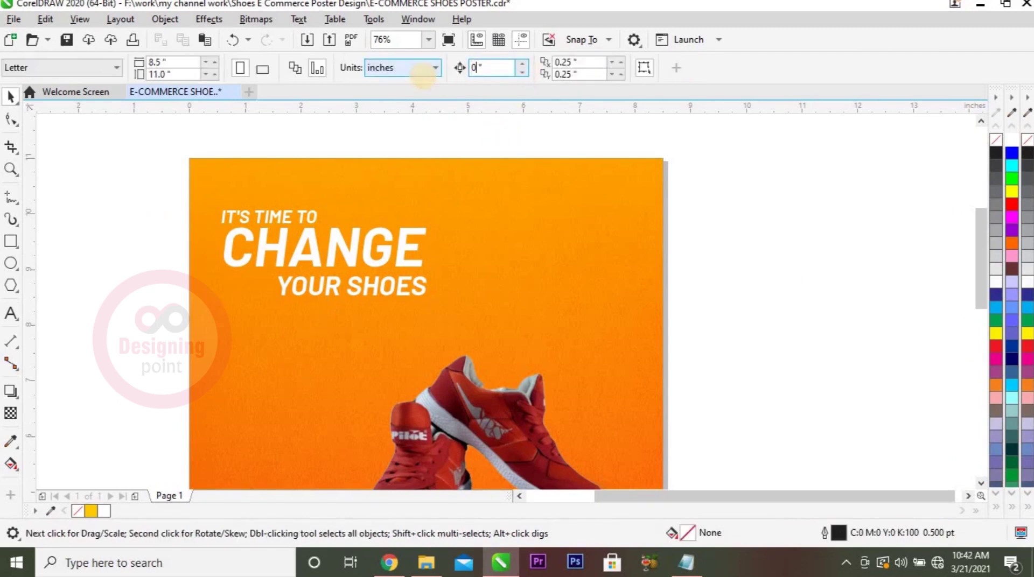
{"action": "type", "text": ".125"}
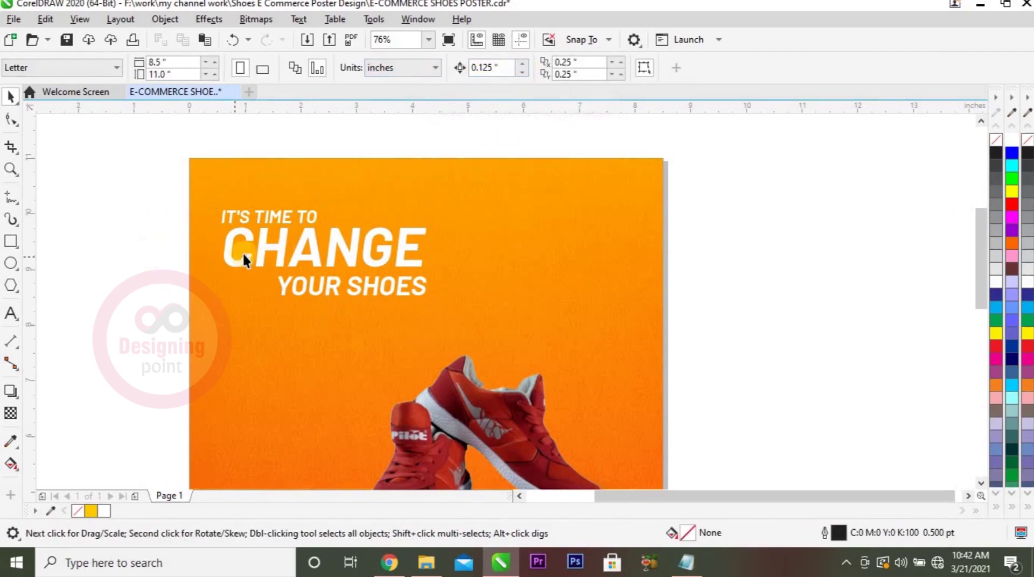
Step: Align the headline group to the background's top-left corner, then nudge it right and down
{"action": "left_click", "coordinate": [234, 249]}
{"action": "left_click", "coordinate": [567, 231], "text": "shift"}
{"action": "key", "text": "t"}
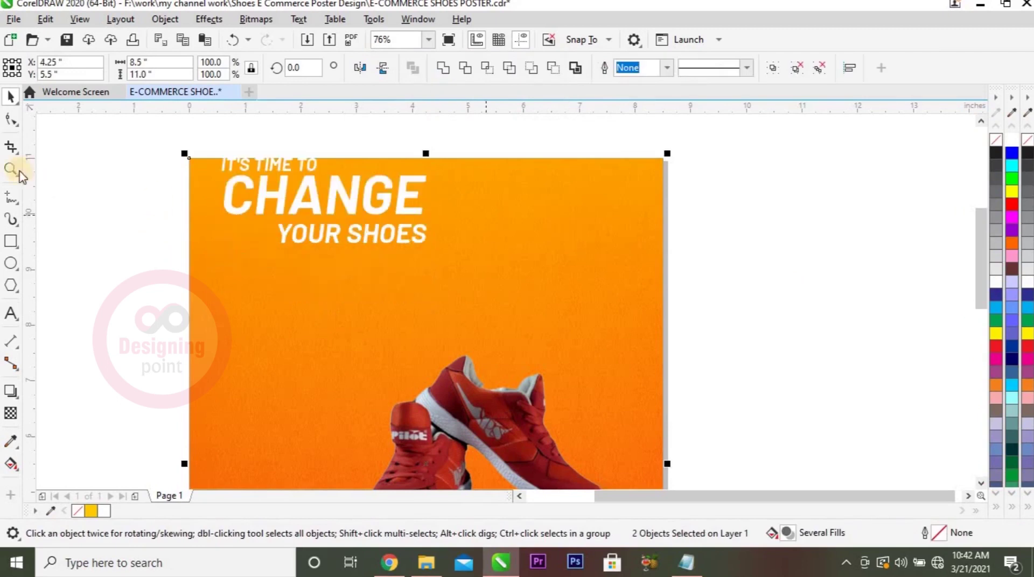
{"action": "key", "text": "l"}
{"action": "left_click_drag", "start_coordinate": [115, 127], "coordinate": [503, 317]}
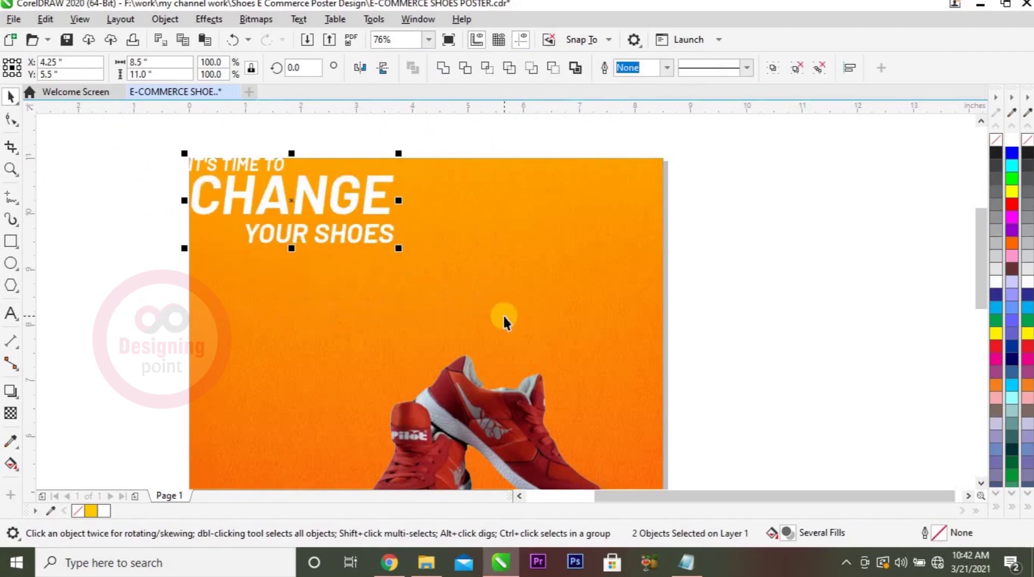
{"action": "key", "text": "Right"}
{"action": "key", "text": "Down"}
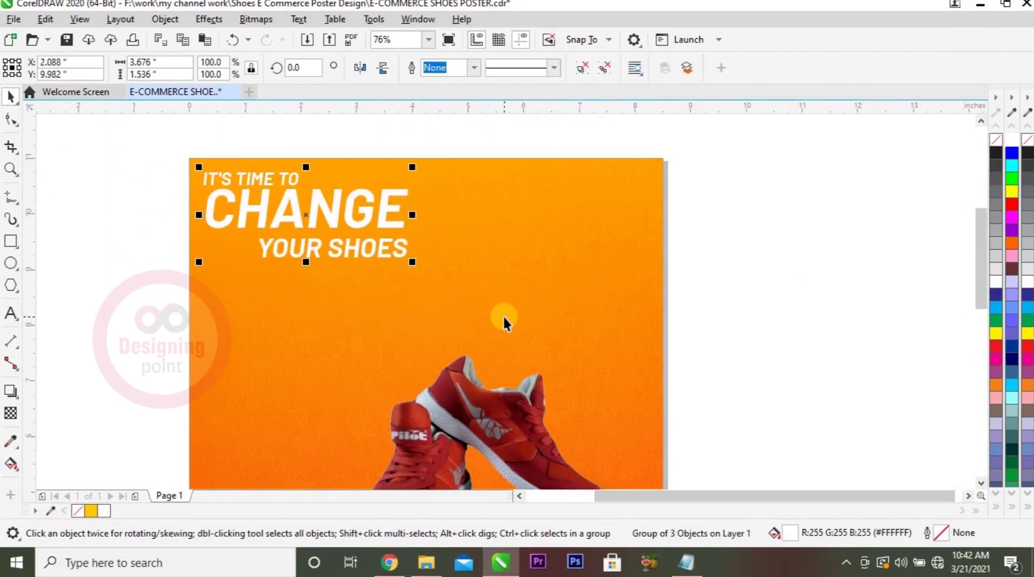
{"action": "key", "text": "Right"}
{"action": "key", "text": "Down"}
{"action": "key", "text": "Escape"}
Step: Add a black copy of the headline, offset slightly right and down, behind the white text
{"action": "key", "text": "z"}
{"action": "left_click_drag", "start_coordinate": [166, 168], "coordinate": [594, 311]}
{"action": "key", "text": "space"}
{"action": "left_click", "coordinate": [425, 278]}
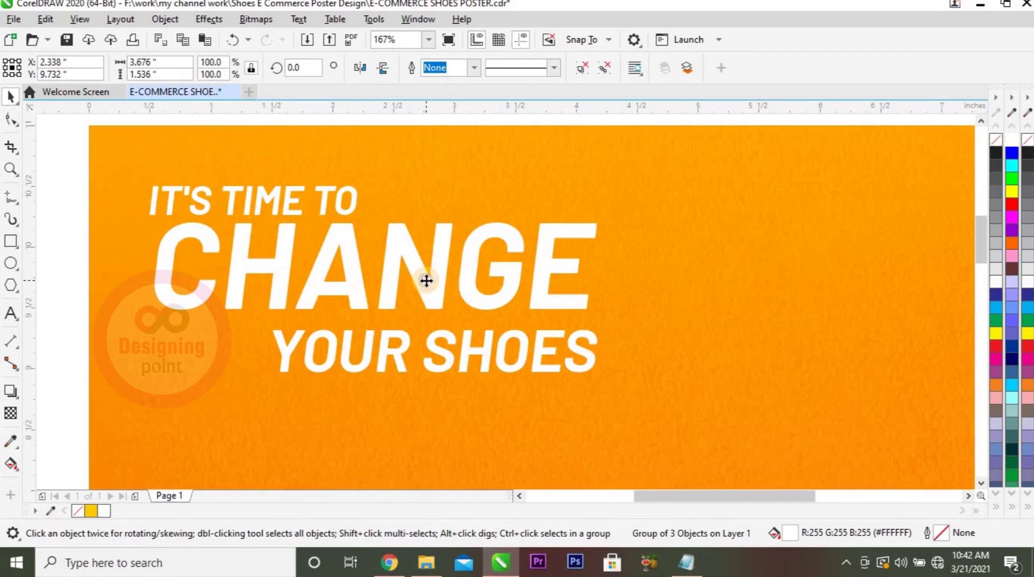
{"action": "left_click_drag", "start_coordinate": [426, 280], "coordinate": [423, 282]}
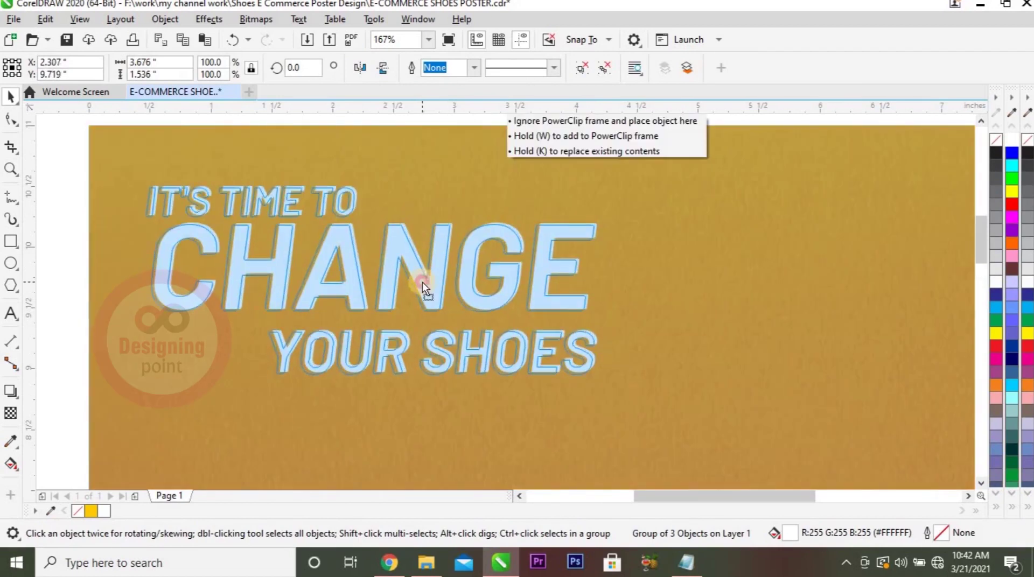
{"action": "left_click_drag", "start_coordinate": [422, 283], "coordinate": [426, 284]}
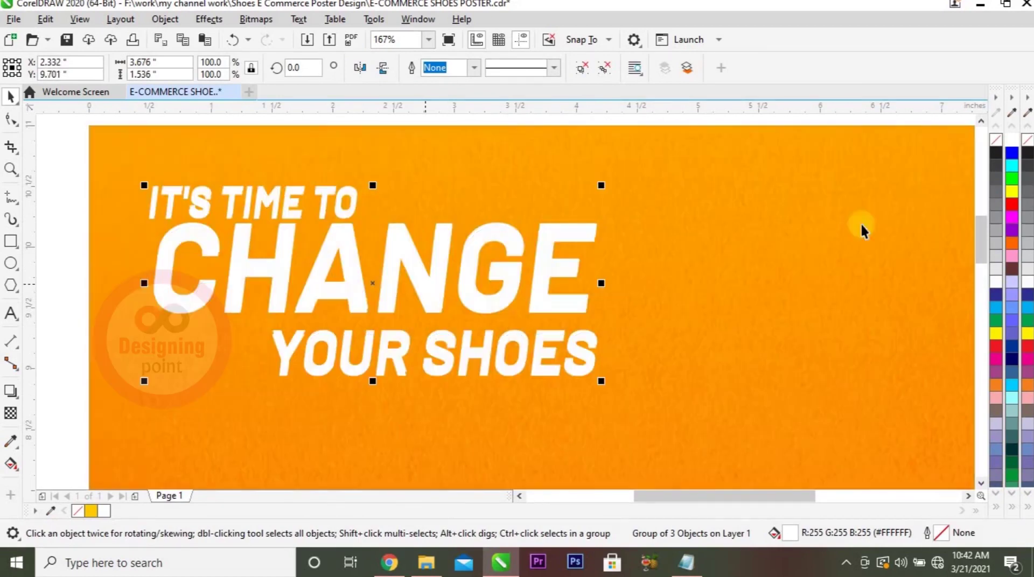
{"action": "left_click_drag", "start_coordinate": [996, 153], "coordinate": [344, 259]}
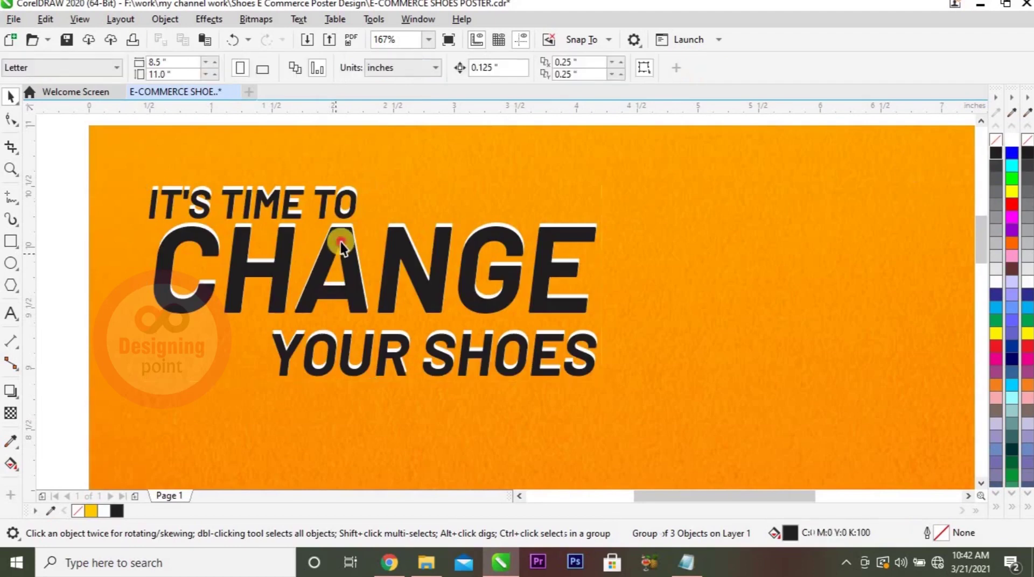
{"action": "key", "text": "ctrl+z"}
{"action": "key", "text": "Escape"}
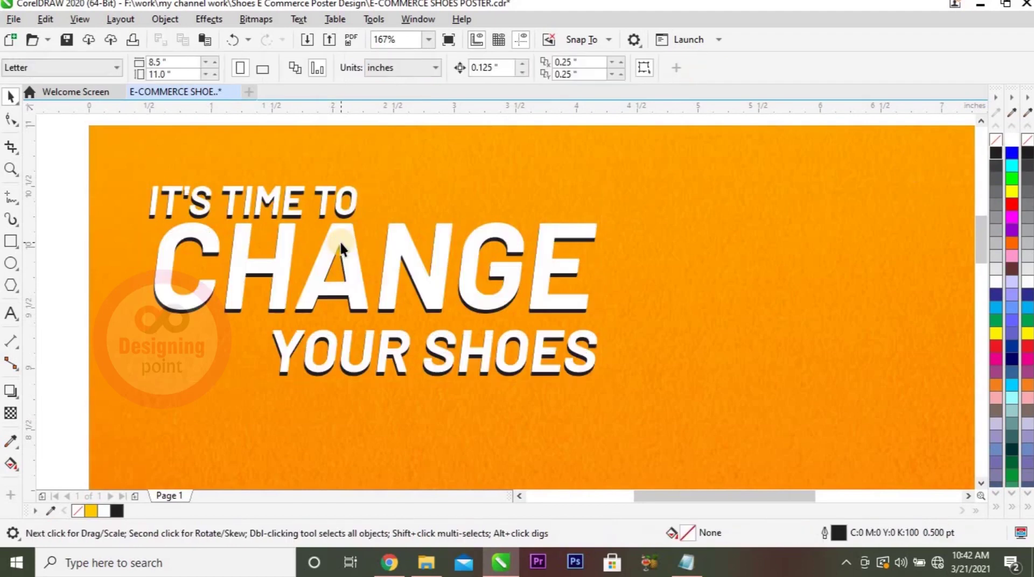
{"action": "key", "text": "shift+F4"}
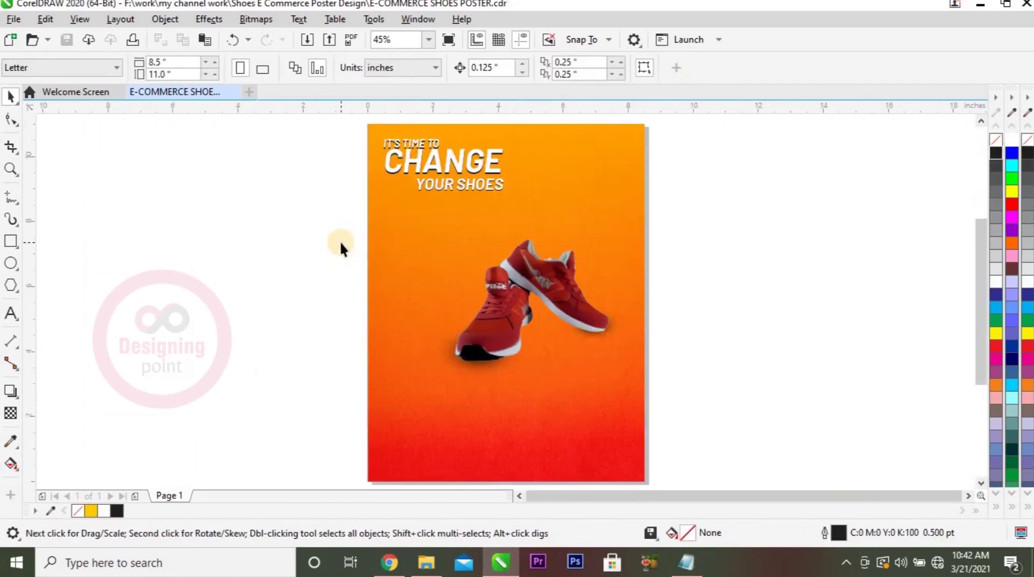
Step: Scale the headline to about 110% after undoing a stray move, then zoom around the shoes
{"action": "left_click_drag", "start_coordinate": [551, 227], "coordinate": [524, 209]}
{"action": "key", "text": "ctrl+z"}
{"action": "left_click_drag", "start_coordinate": [568, 290], "coordinate": [571, 279]}
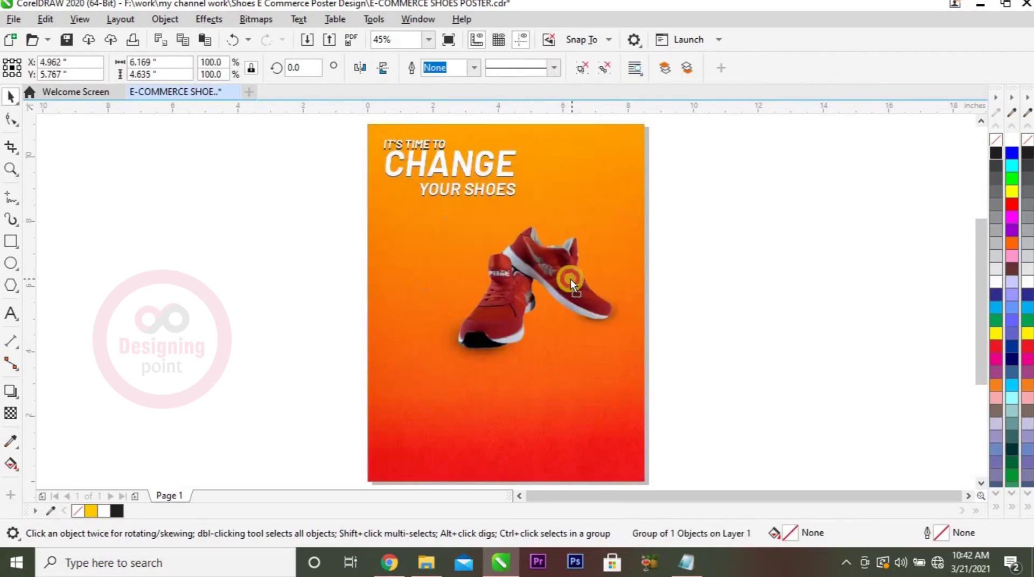
{"action": "left_click", "coordinate": [809, 283]}
{"action": "key", "text": "z"}
{"action": "left_click_drag", "start_coordinate": [256, 191], "coordinate": [814, 380]}
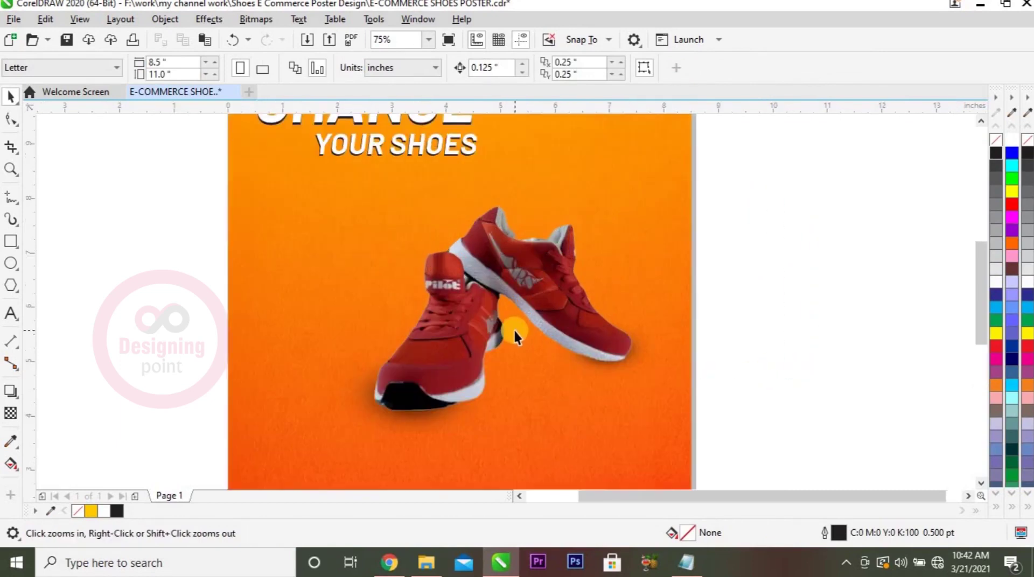
{"action": "right_click", "coordinate": [513, 328]}
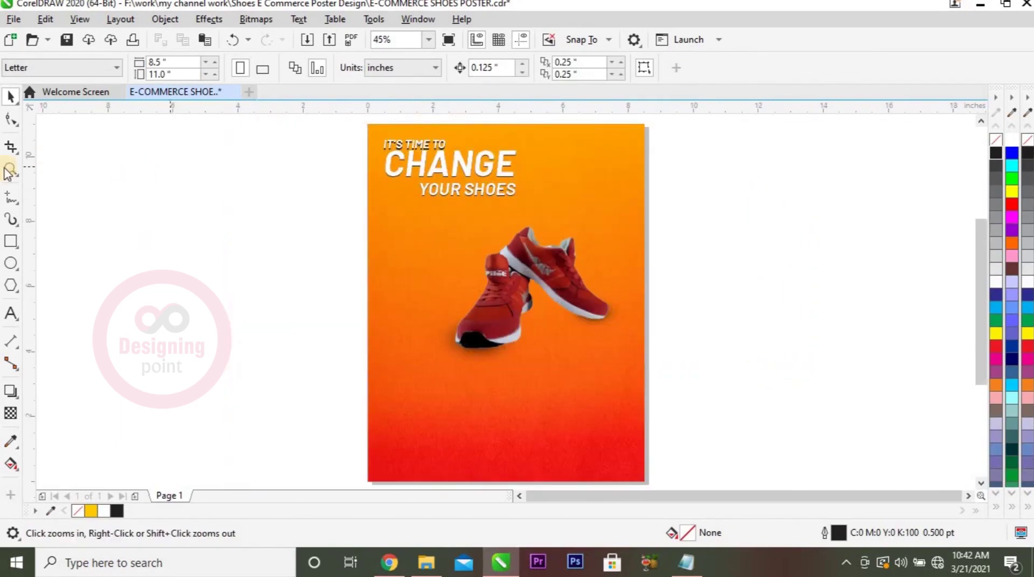
{"action": "left_click_drag", "start_coordinate": [184, 192], "coordinate": [785, 374]}
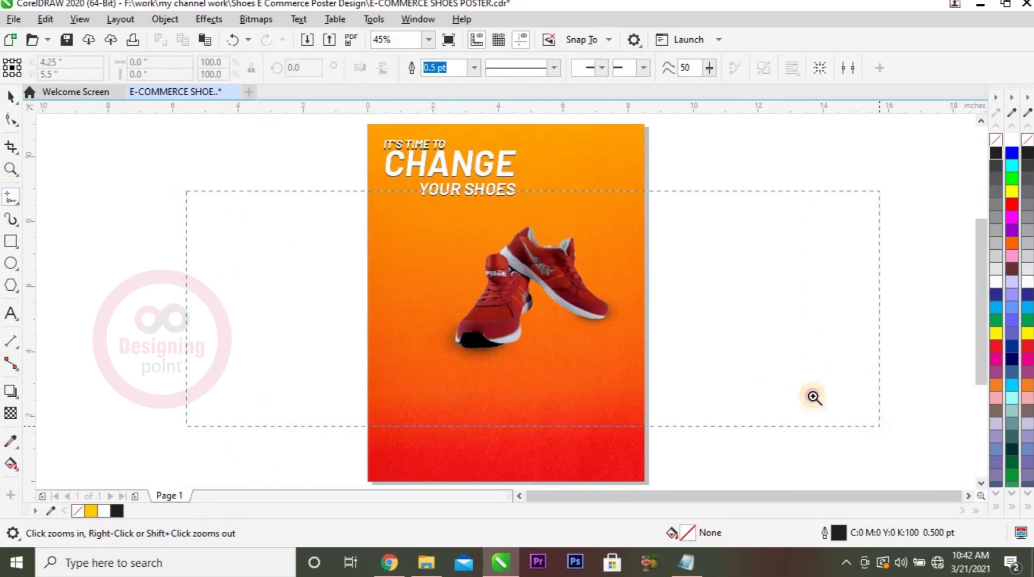
Step: Draw a closed three-corner outline around the shoes and pull its top corner up and left
{"action": "left_click", "coordinate": [501, 202]}
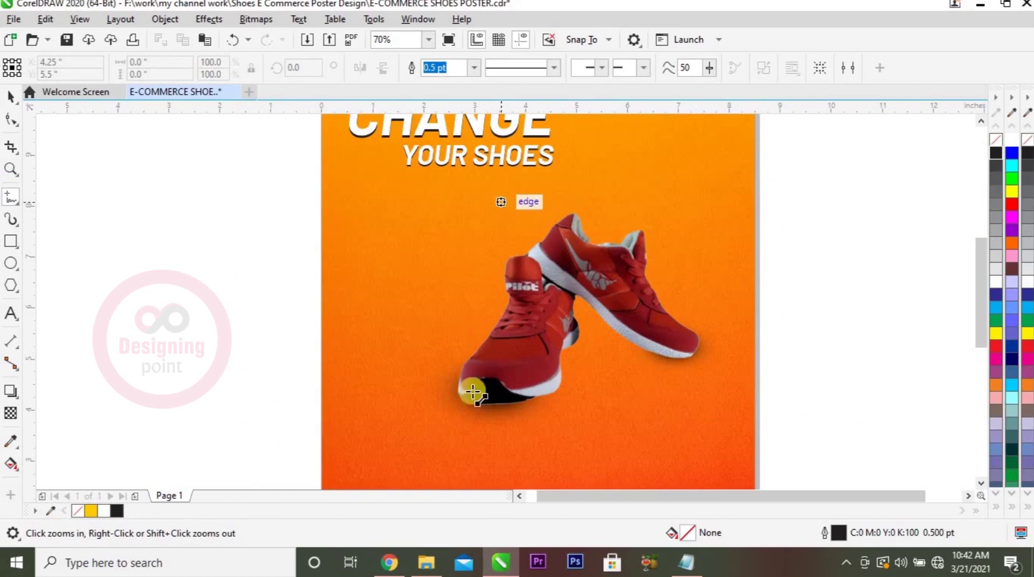
{"action": "double_click", "coordinate": [481, 431]}
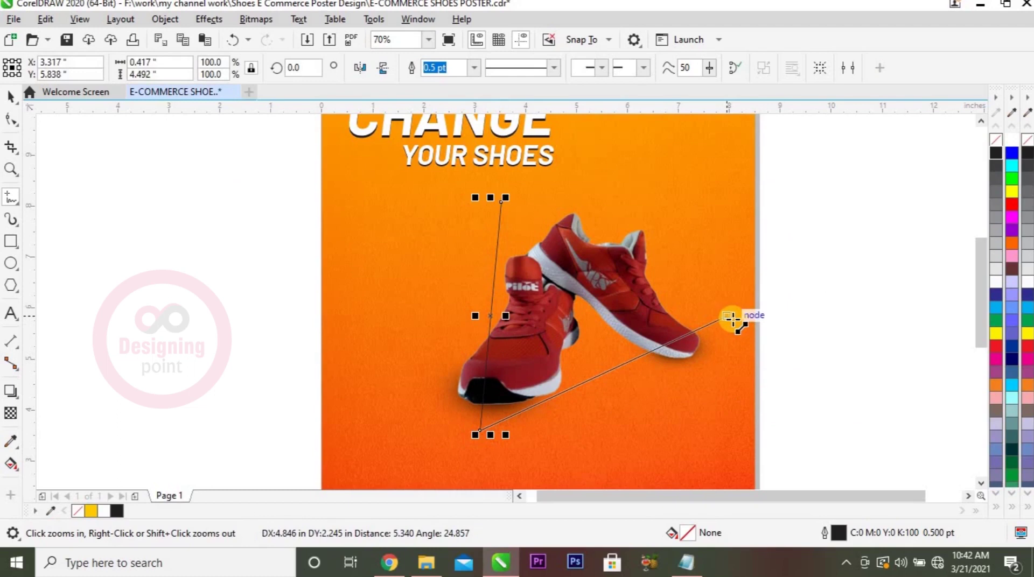
{"action": "double_click", "coordinate": [728, 318]}
{"action": "key", "text": "F10"}
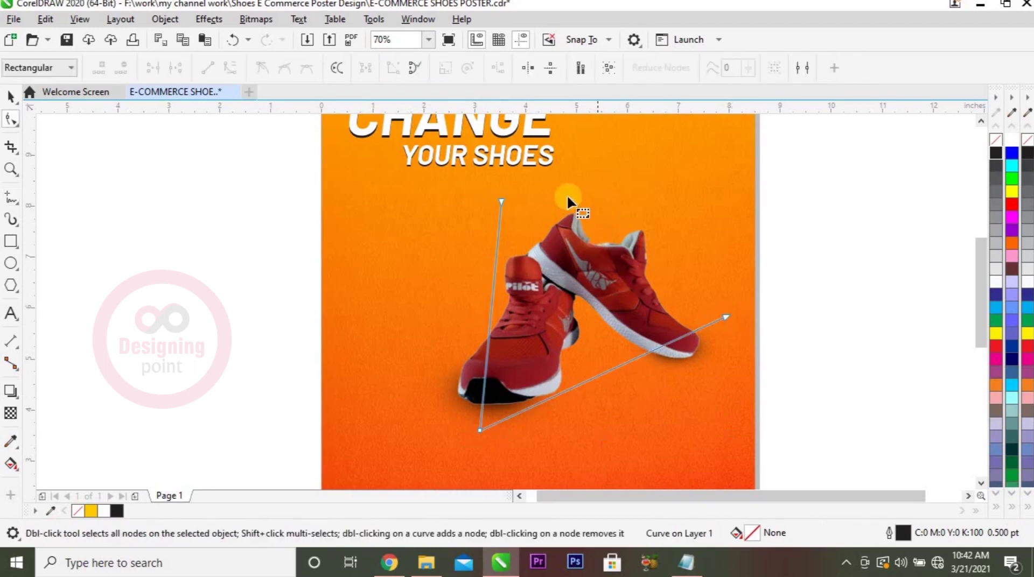
{"action": "left_click", "coordinate": [12, 201]}
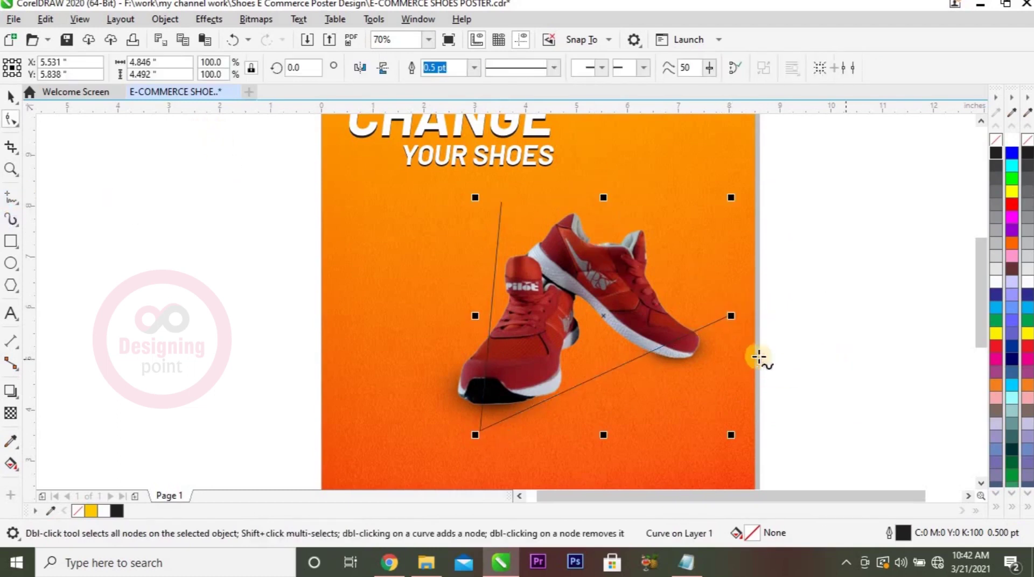
{"action": "left_click", "coordinate": [723, 311]}
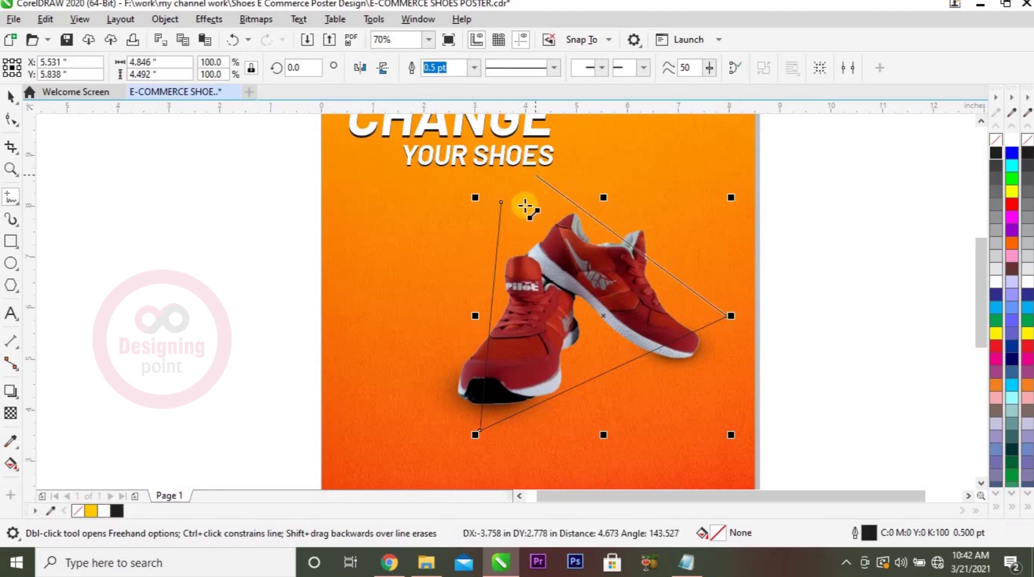
{"action": "left_click", "coordinate": [501, 199]}
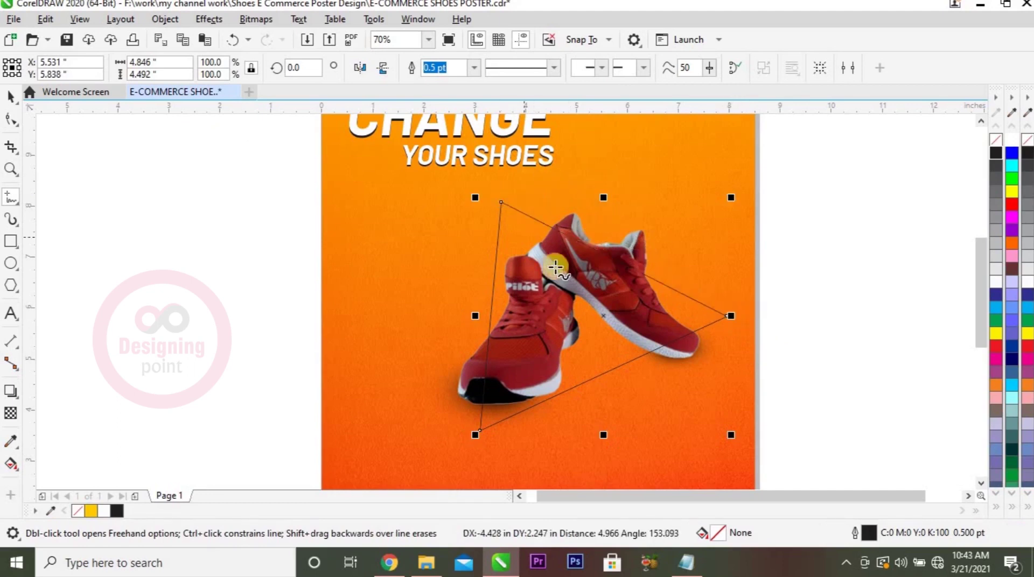
{"action": "left_click", "coordinate": [12, 120]}
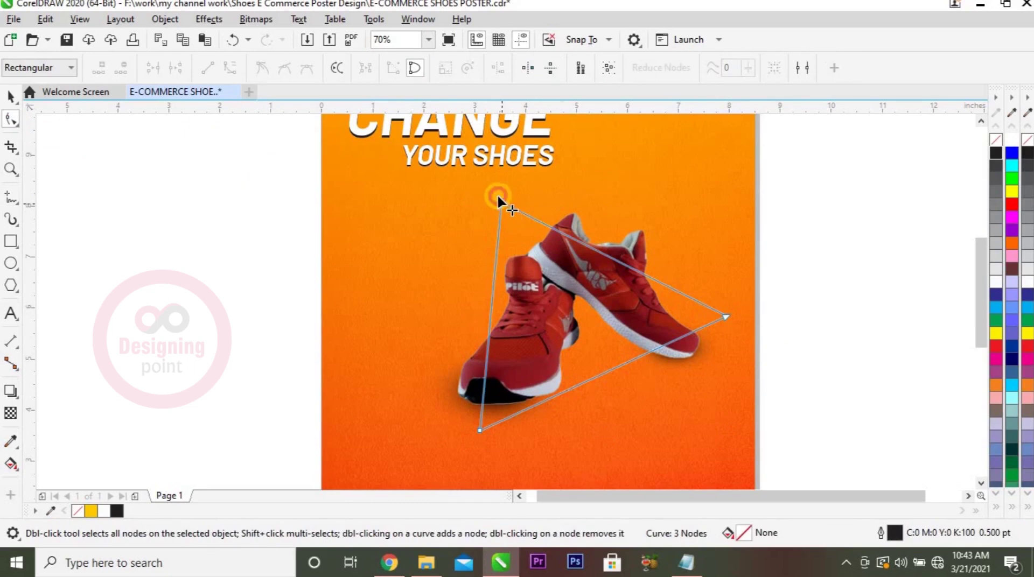
{"action": "left_click_drag", "start_coordinate": [501, 203], "coordinate": [495, 188]}
{"action": "left_click", "coordinate": [11, 96]}
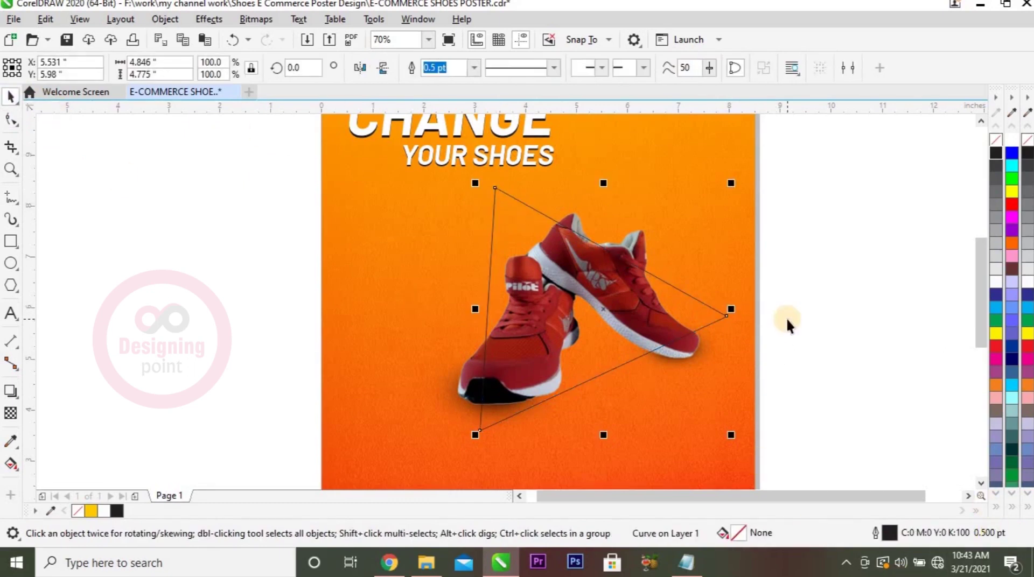
Step: Give the triangle a 4.0 pt outline set behind fill and scaled with the object
{"action": "key", "text": "F12"}
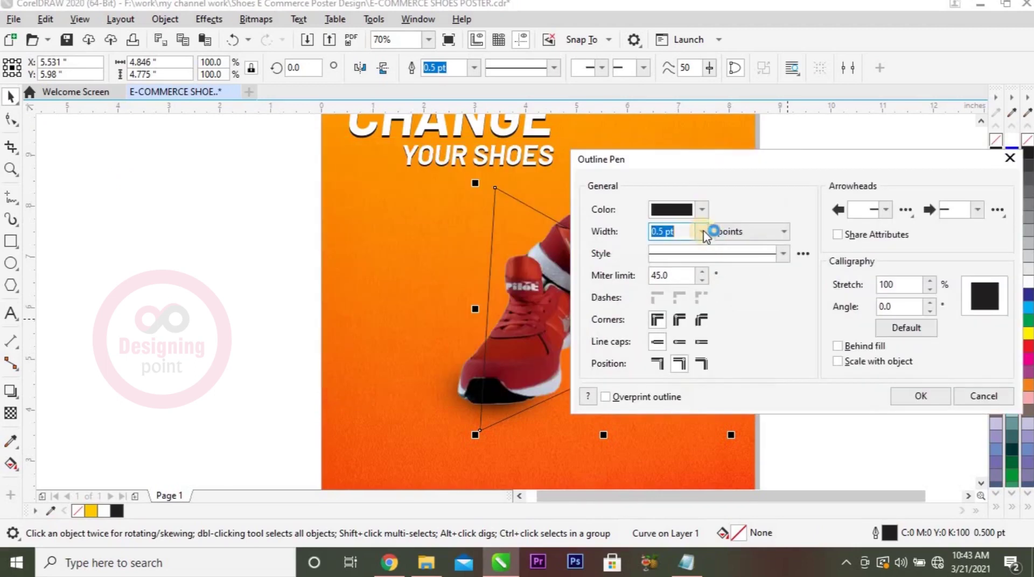
{"action": "left_click", "coordinate": [703, 232]}
{"action": "left_click", "coordinate": [653, 318]}
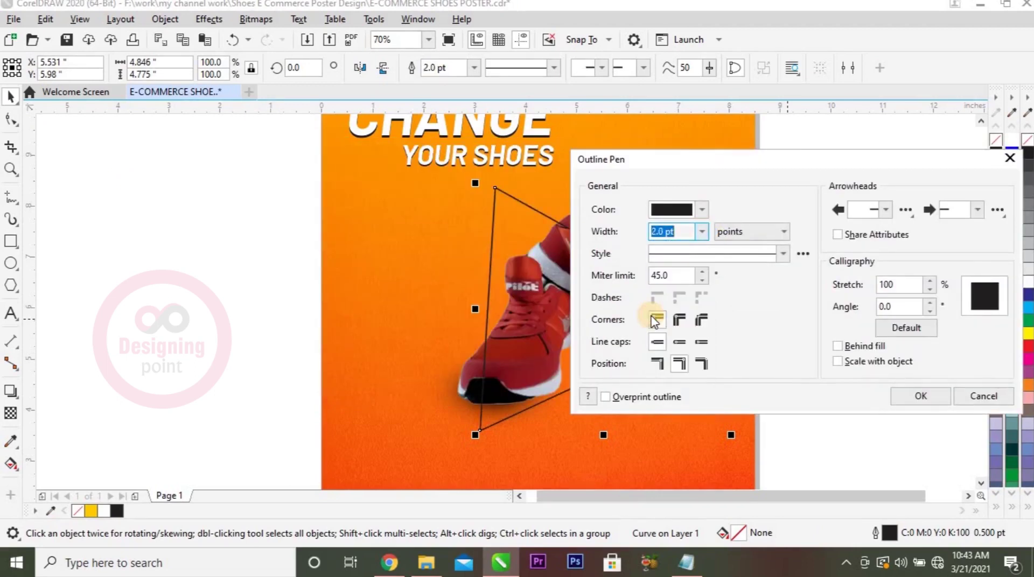
{"action": "left_click", "coordinate": [702, 232]}
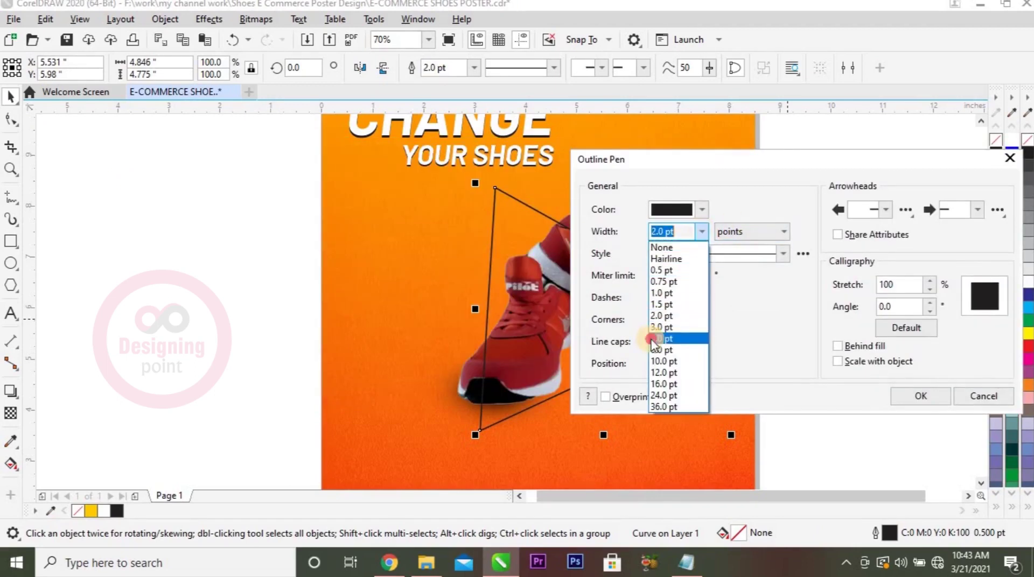
{"action": "left_click", "coordinate": [654, 338]}
{"action": "left_click", "coordinate": [853, 361]}
{"action": "left_click", "coordinate": [847, 346]}
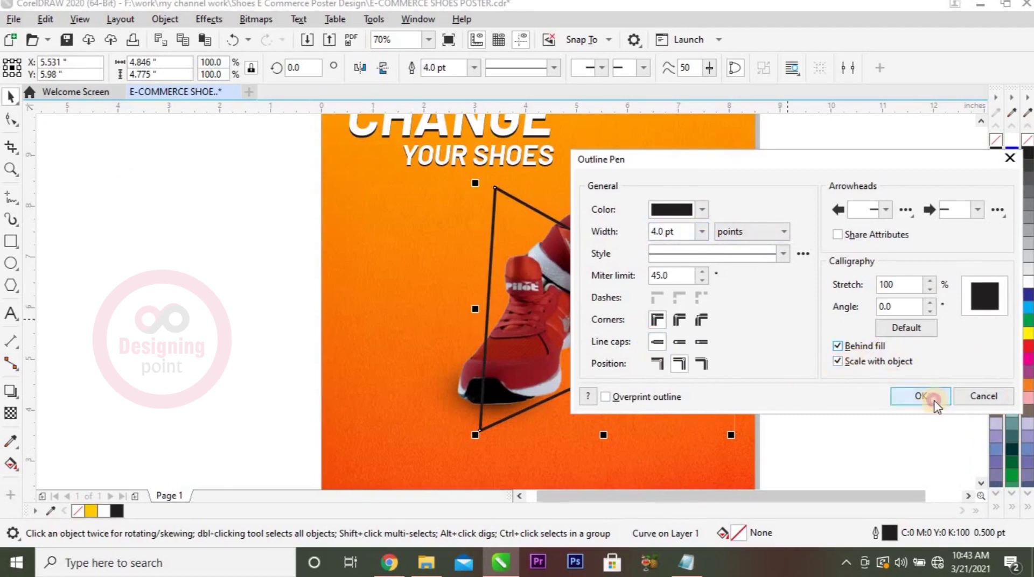
{"action": "left_click", "coordinate": [935, 403]}
Step: Convert the triangle outline to an object and fill the frame red
{"action": "left_click", "coordinate": [531, 207]}
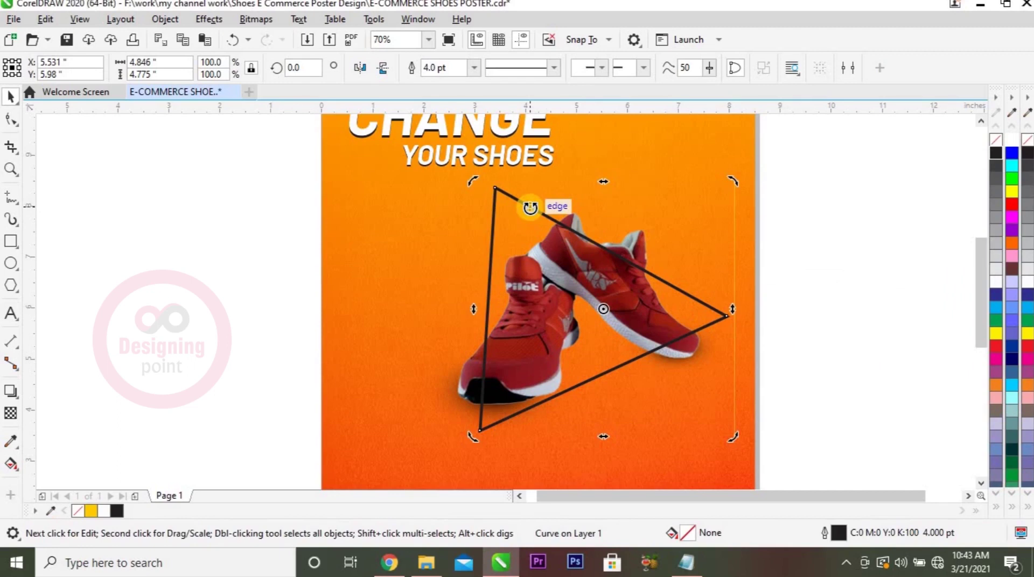
{"action": "key", "text": "ctrl+shift+q"}
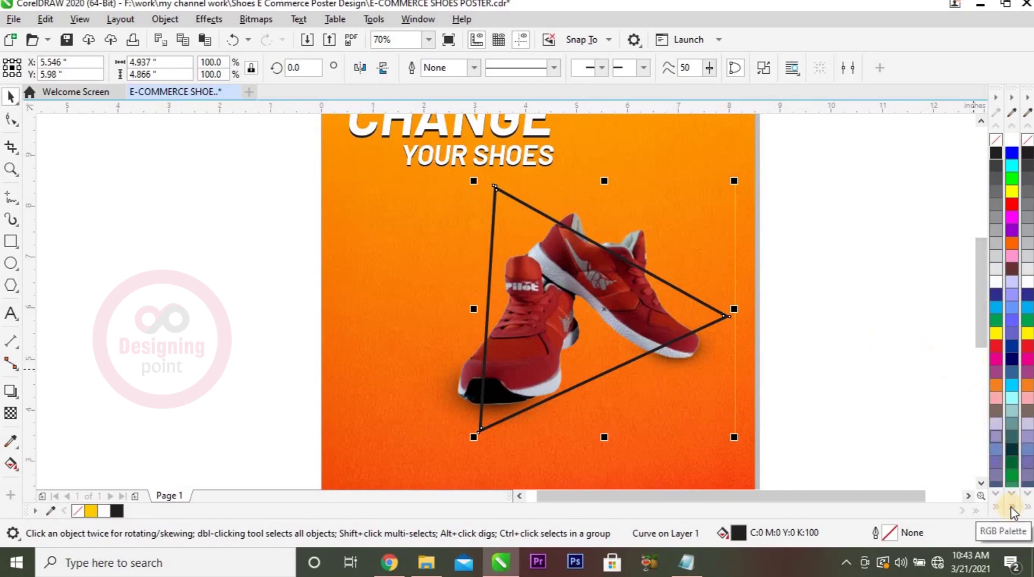
{"action": "left_click", "coordinate": [1000, 348]}
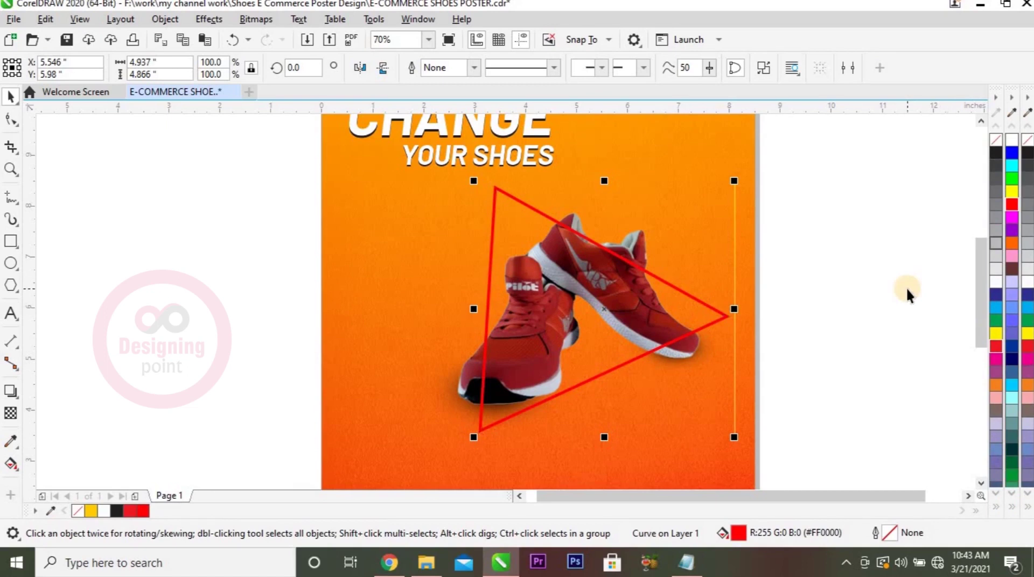
{"action": "left_click", "coordinate": [817, 294]}
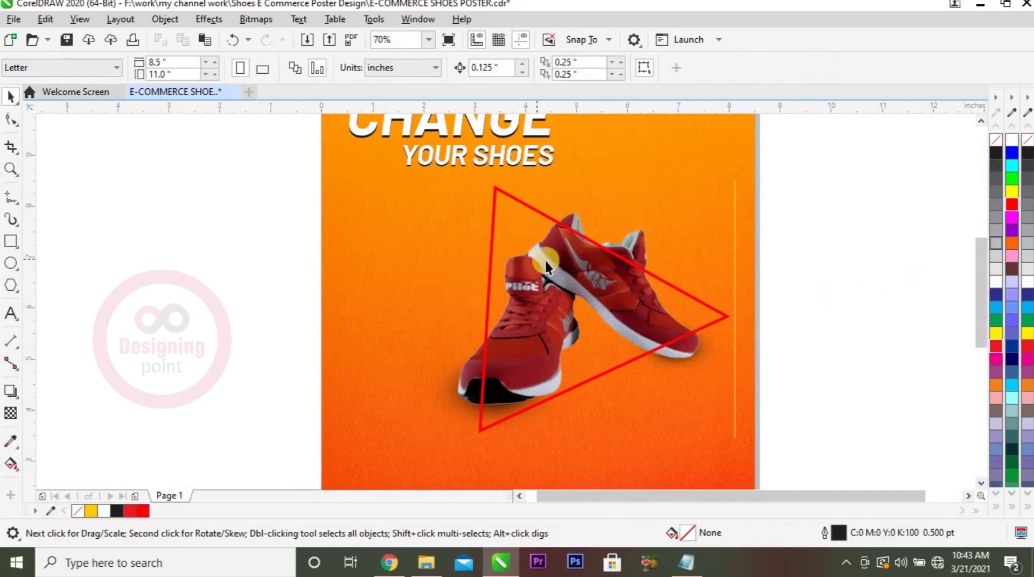
Step: PowerClip the shoes and triangle inside the orange background
{"action": "left_click_drag", "start_coordinate": [377, 157], "coordinate": [835, 469]}
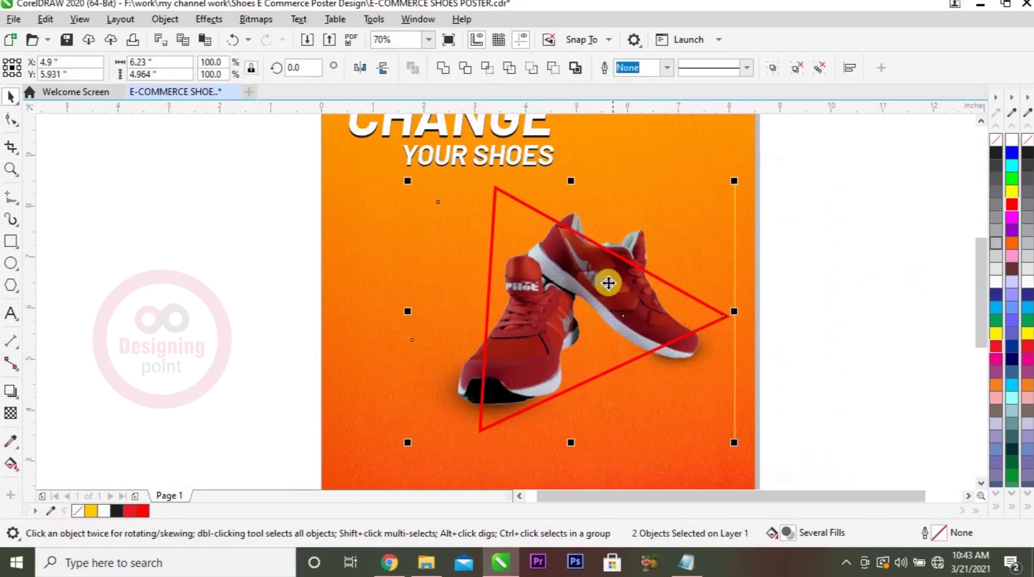
{"action": "right_click", "coordinate": [606, 280]}
{"action": "left_click", "coordinate": [654, 321]}
{"action": "left_click", "coordinate": [351, 265]}
{"action": "left_click", "coordinate": [632, 276]}
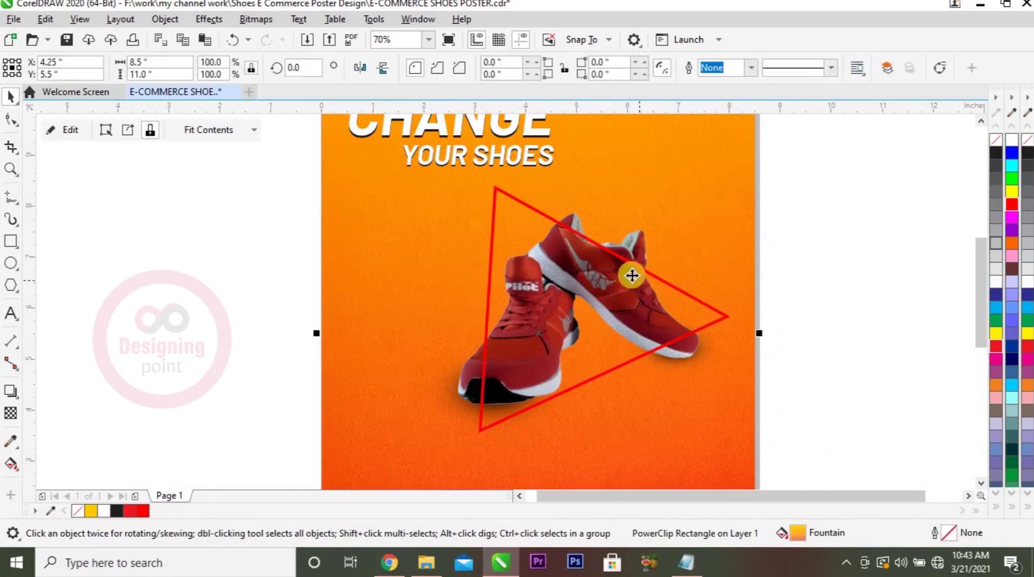
Step: Open the background PowerClip for editing and zoom in on the shoes and triangle
{"action": "key", "text": "z"}
{"action": "left_click_drag", "start_coordinate": [431, 190], "coordinate": [865, 340]}
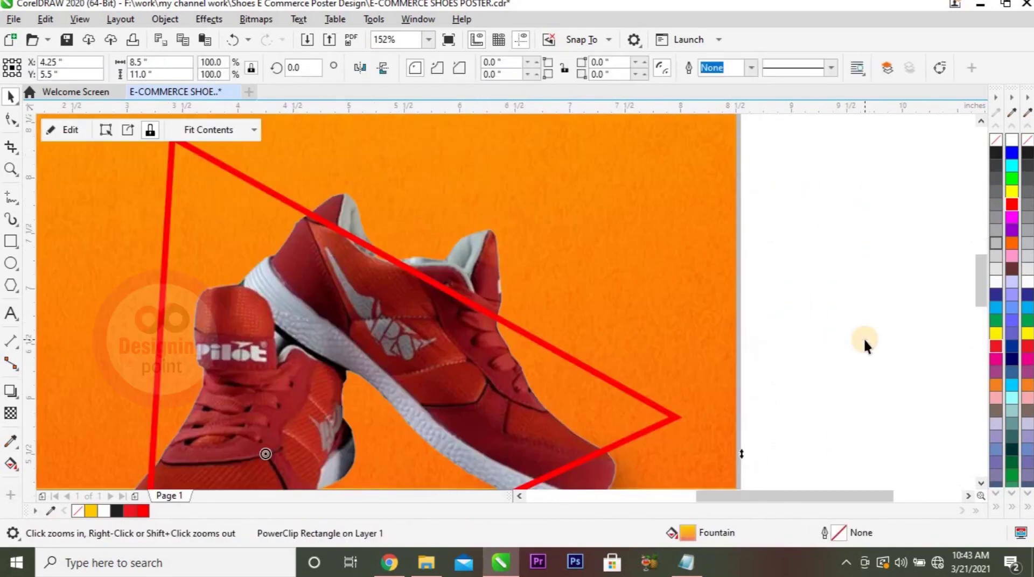
{"action": "key", "text": "space"}
{"action": "double_click", "coordinate": [400, 298]}
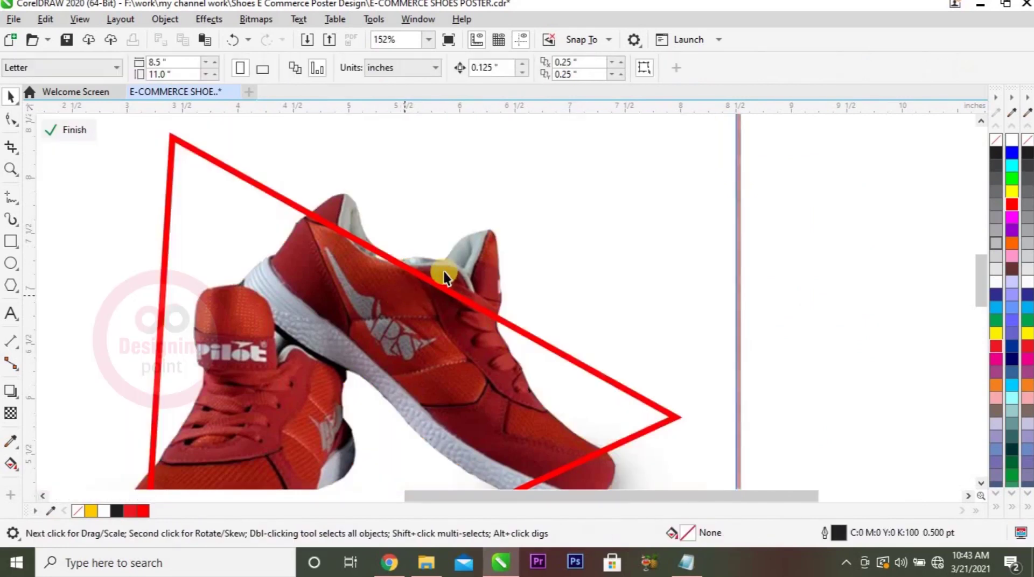
{"action": "scroll", "coordinate": [444, 272], "scroll_direction": "down", "scroll_amount": 2}
{"action": "left_click", "coordinate": [283, 407]}
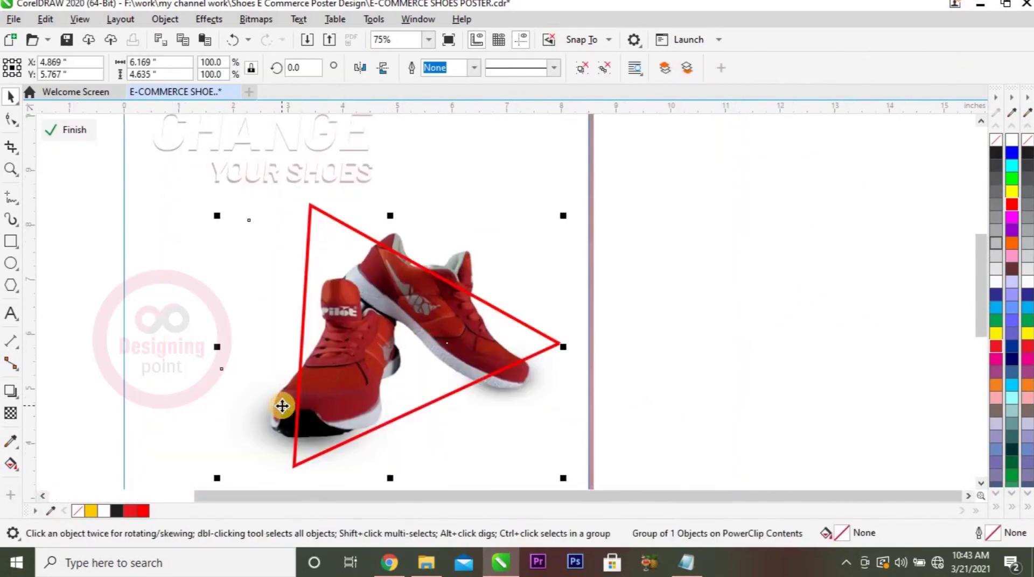
{"action": "key", "text": "z"}
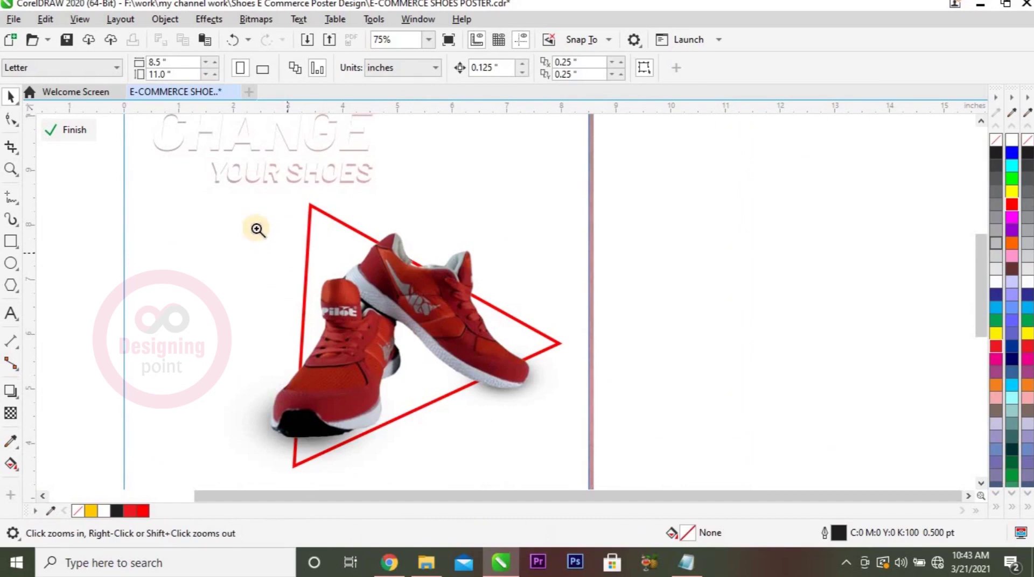
{"action": "left_click_drag", "start_coordinate": [256, 228], "coordinate": [751, 410]}
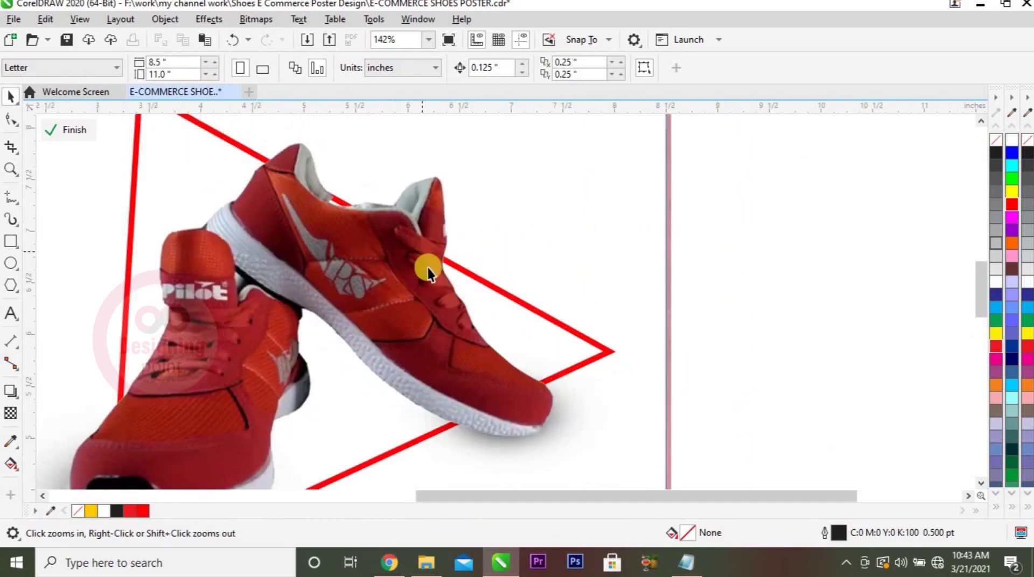
{"action": "scroll", "coordinate": [426, 266], "scroll_direction": "up", "scroll_amount": 2}
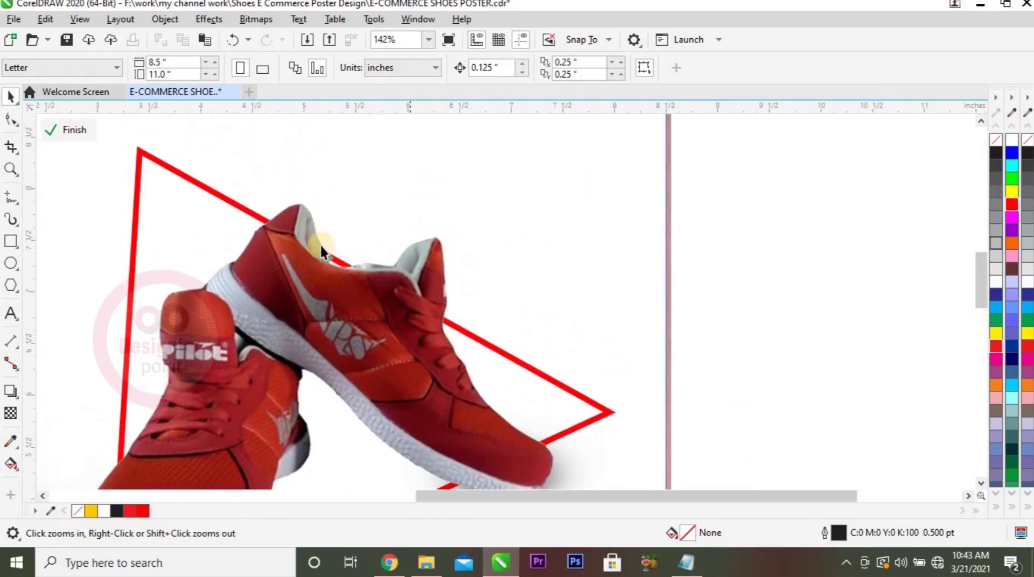
Step: Pen-trace a closed outline over the back shoe where the triangle edge crosses it
{"action": "left_click", "coordinate": [13, 200]}
{"action": "left_click", "coordinate": [84, 244]}
{"action": "left_click", "coordinate": [424, 353]}
{"action": "left_click", "coordinate": [492, 317]}
{"action": "left_click", "coordinate": [450, 243]}
{"action": "left_click", "coordinate": [339, 173]}
{"action": "left_click", "coordinate": [255, 185]}
{"action": "left_click", "coordinate": [242, 223]}
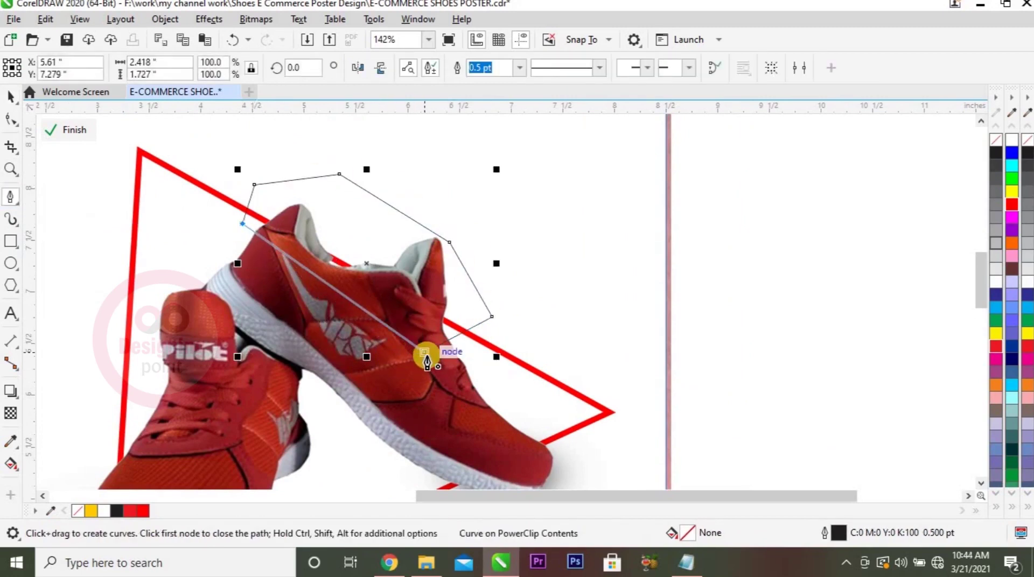
{"action": "left_click", "coordinate": [425, 353]}
Step: Intersect the outline with the triangle, discard the helper, and bring the edge piece forward
{"action": "key", "text": "space"}
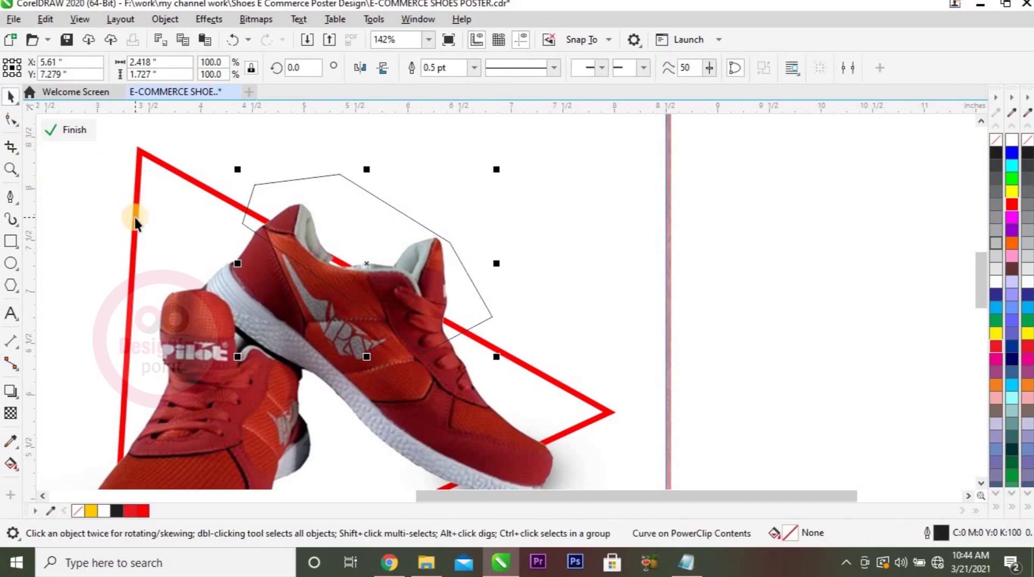
{"action": "left_click", "coordinate": [135, 217], "text": "shift"}
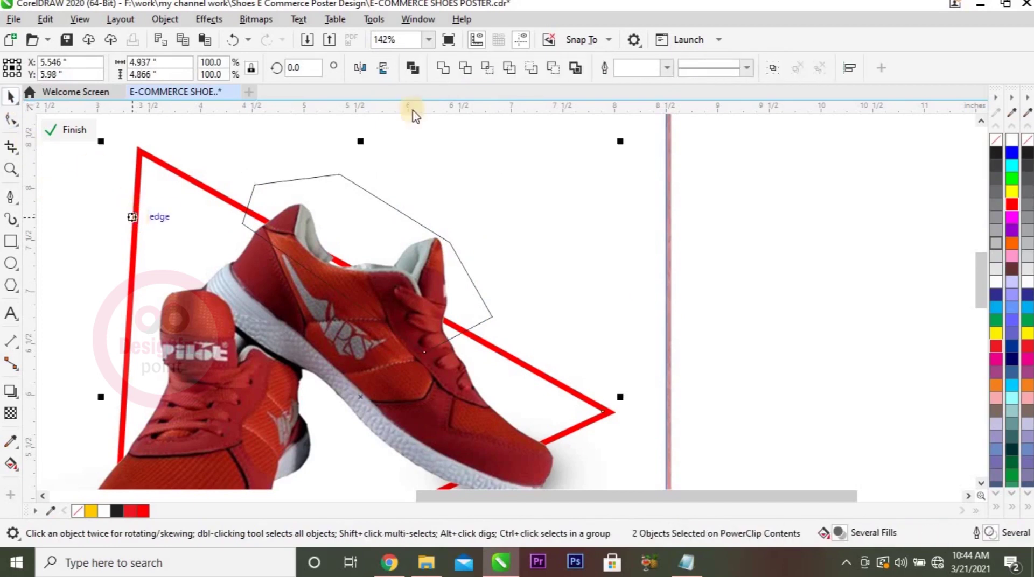
{"action": "left_click", "coordinate": [488, 68]}
{"action": "left_click", "coordinate": [243, 200]}
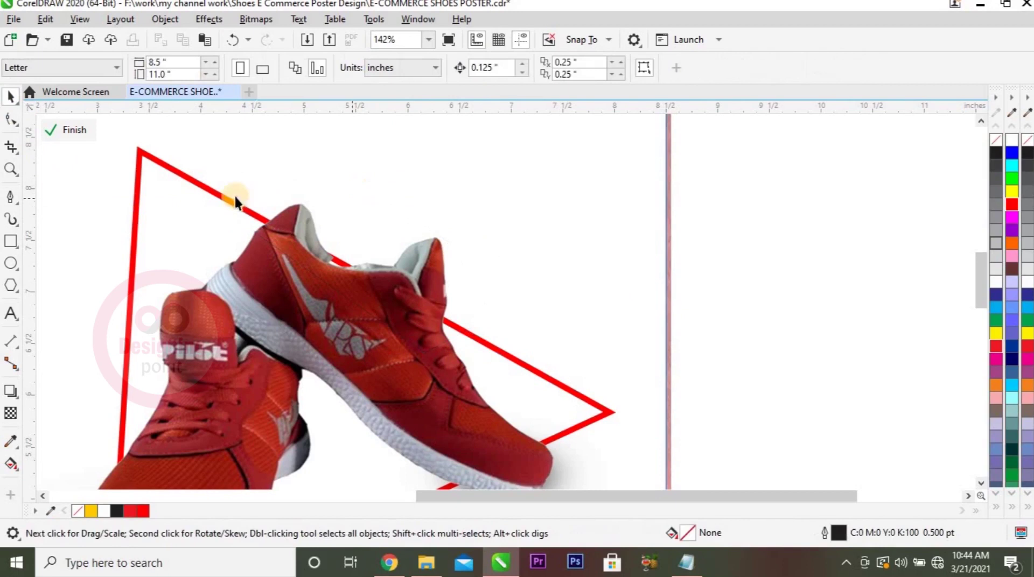
{"action": "left_click_drag", "start_coordinate": [173, 173], "coordinate": [558, 383]}
{"action": "key", "text": "shift+Page_Down"}
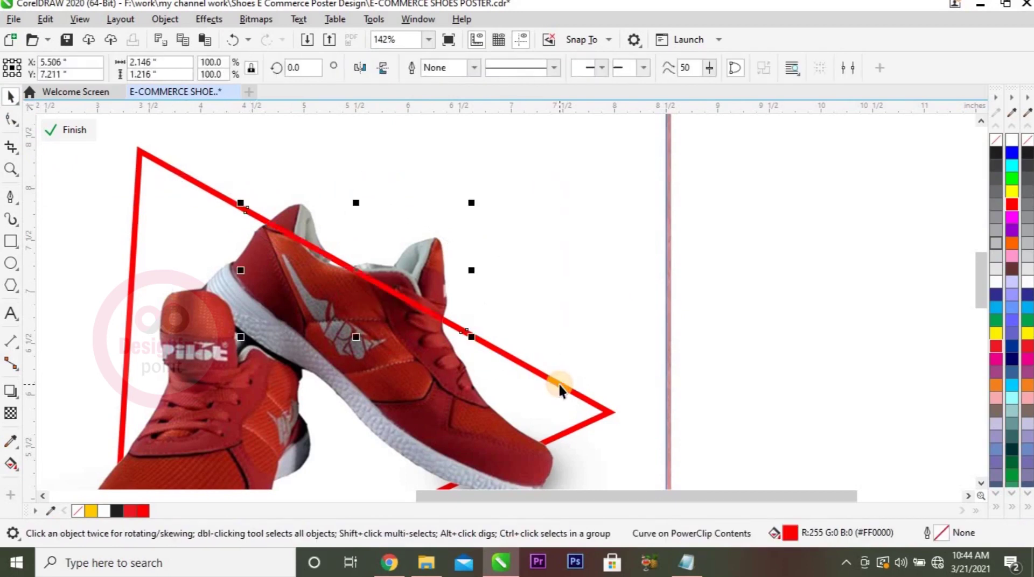
{"action": "key", "text": "Escape"}
Step: Finish the PowerClip edit and zoom in on the poster's shoe area
{"action": "scroll", "coordinate": [558, 383], "scroll_direction": "down", "scroll_amount": 5}
{"action": "key", "text": "z"}
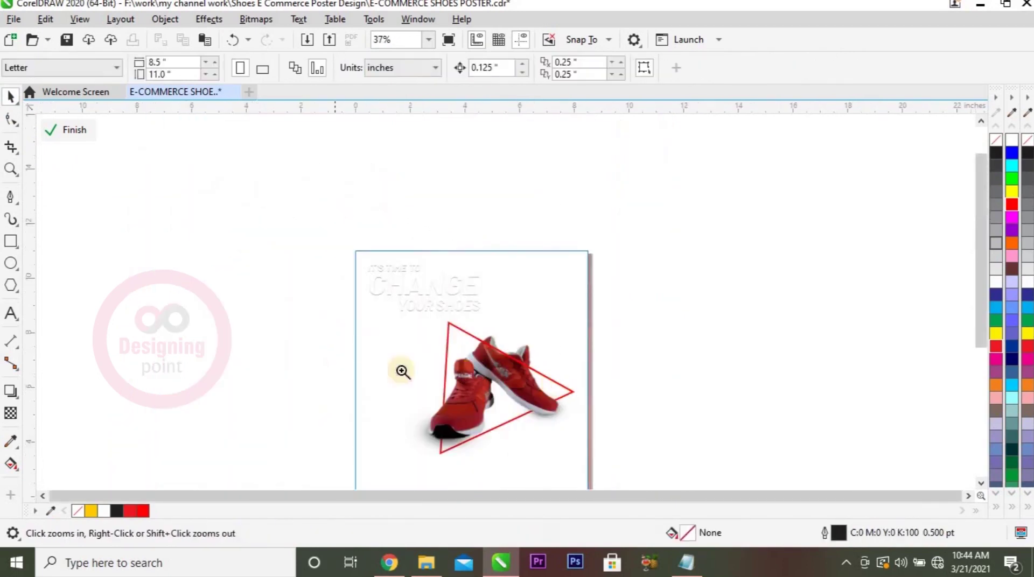
{"action": "left_click", "coordinate": [534, 424]}
{"action": "key", "text": "shift+F4"}
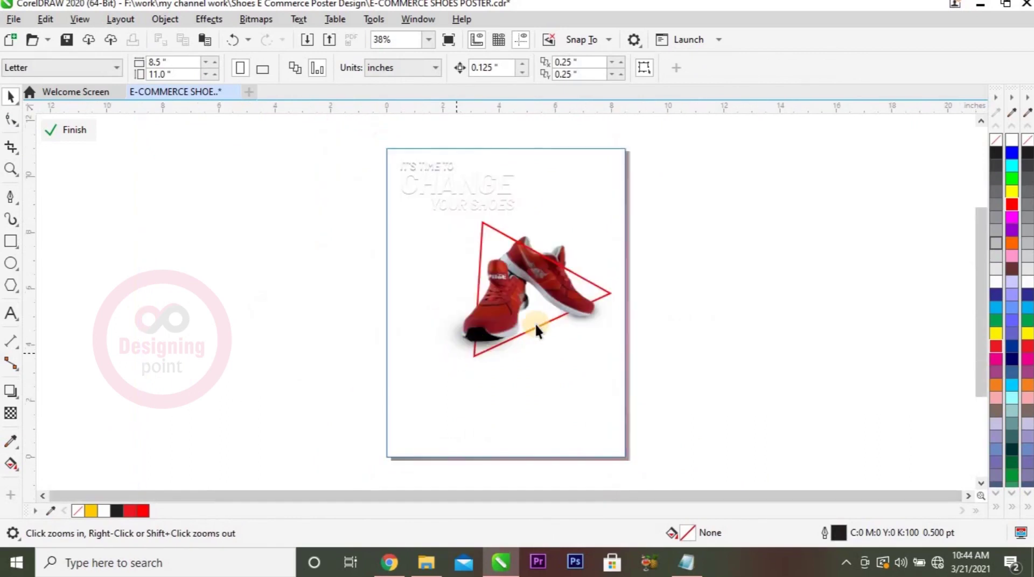
{"action": "left_click", "coordinate": [748, 248]}
{"action": "key", "text": "Escape"}
{"action": "left_click_drag", "start_coordinate": [266, 219], "coordinate": [895, 434]}
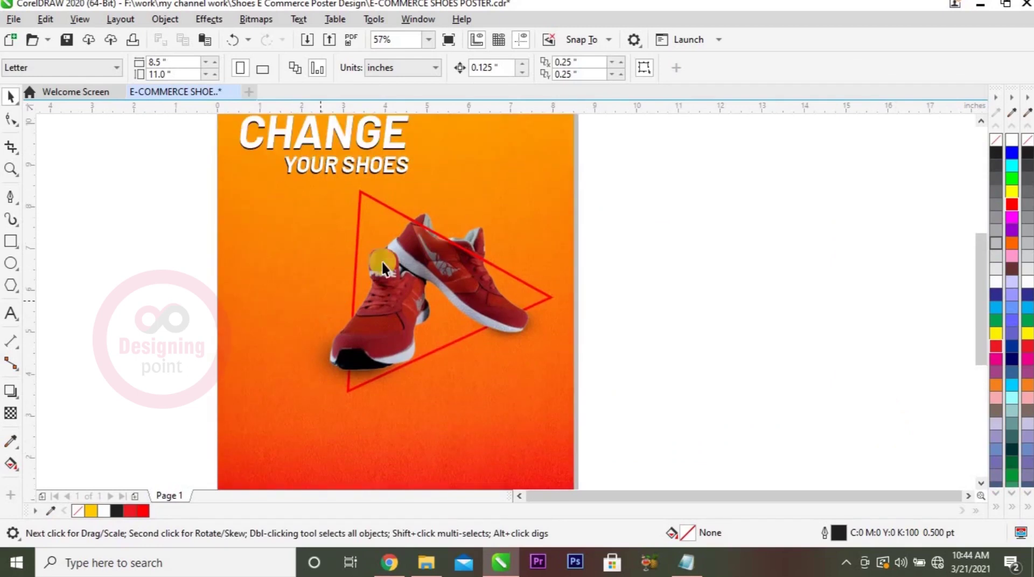
Step: Pen-draw a closed diagonal band notched around the triangle's top corner and fill it yellow
{"action": "left_click", "coordinate": [10, 197]}
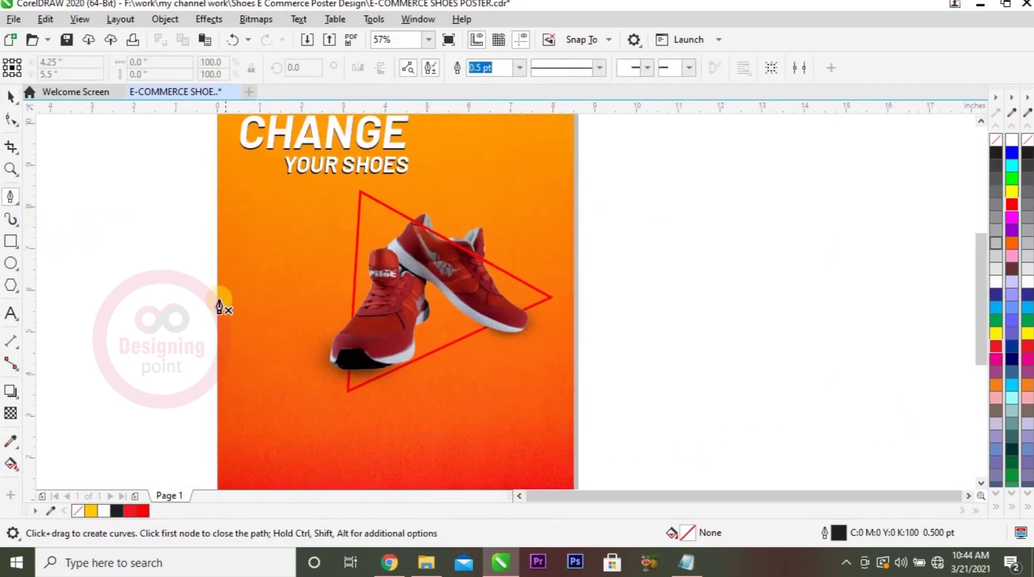
{"action": "left_click", "coordinate": [180, 347]}
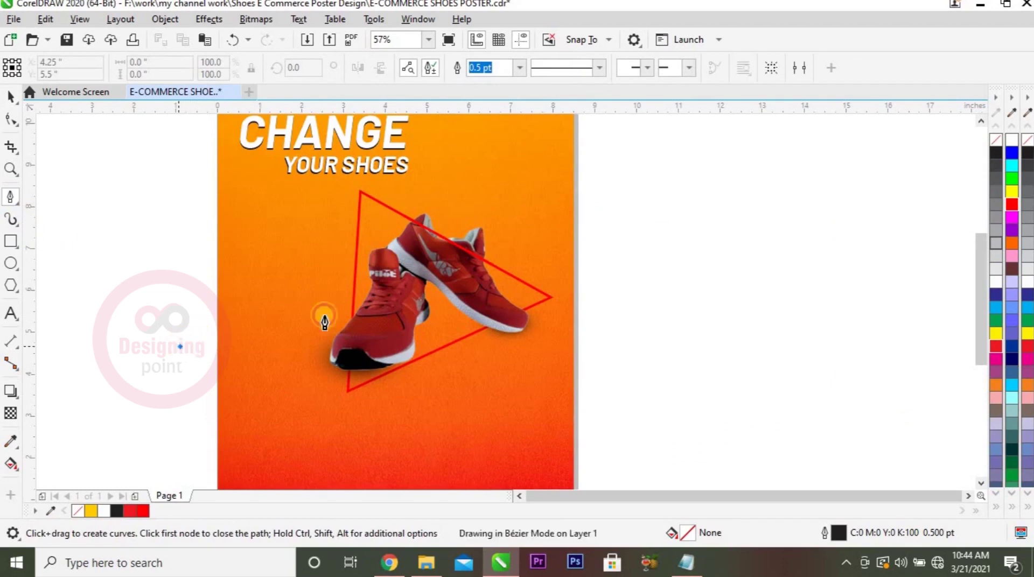
{"action": "left_click", "coordinate": [355, 259]}
{"action": "left_click", "coordinate": [359, 189]}
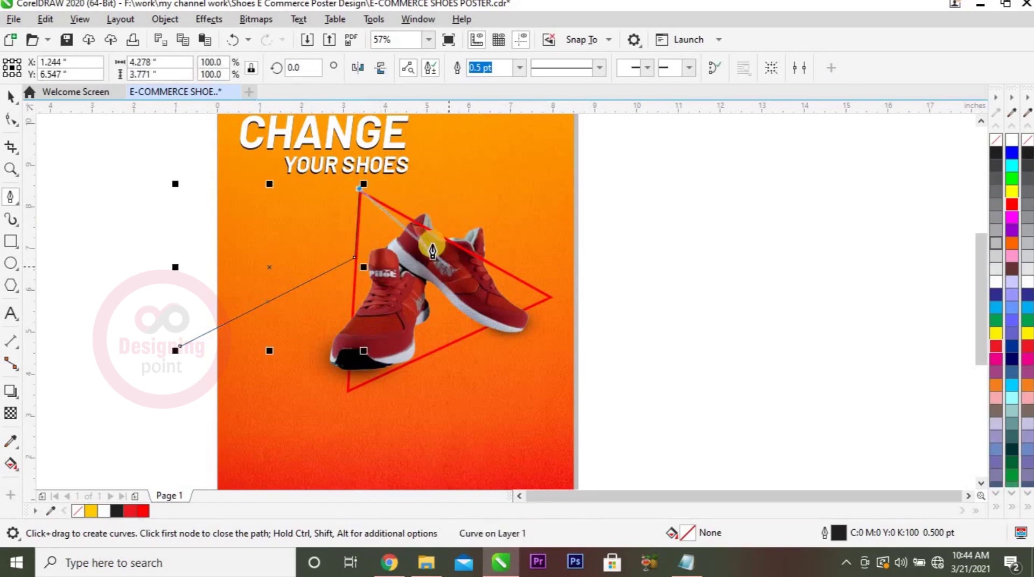
{"action": "left_click", "coordinate": [413, 222]}
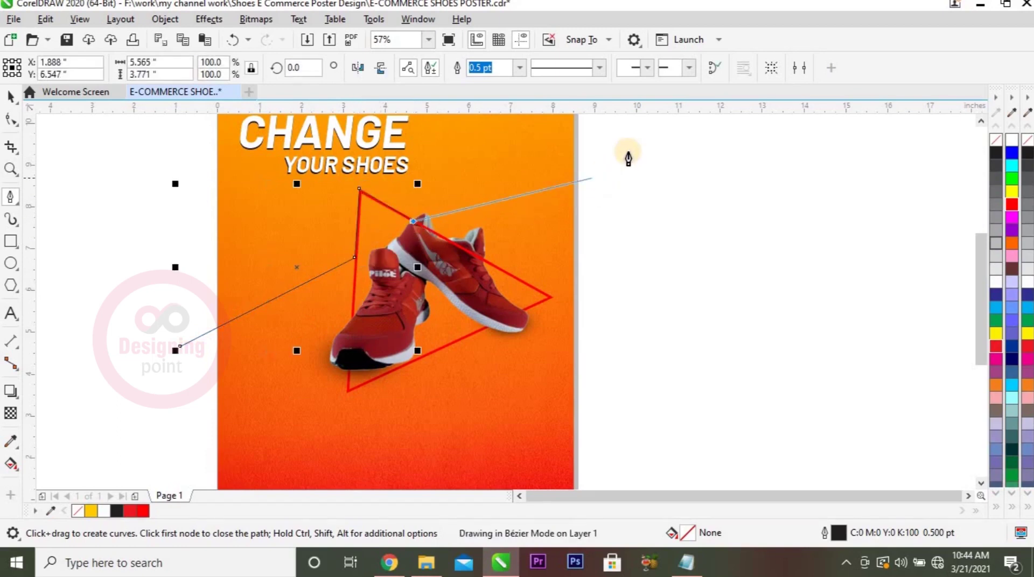
{"action": "left_click", "coordinate": [596, 128]}
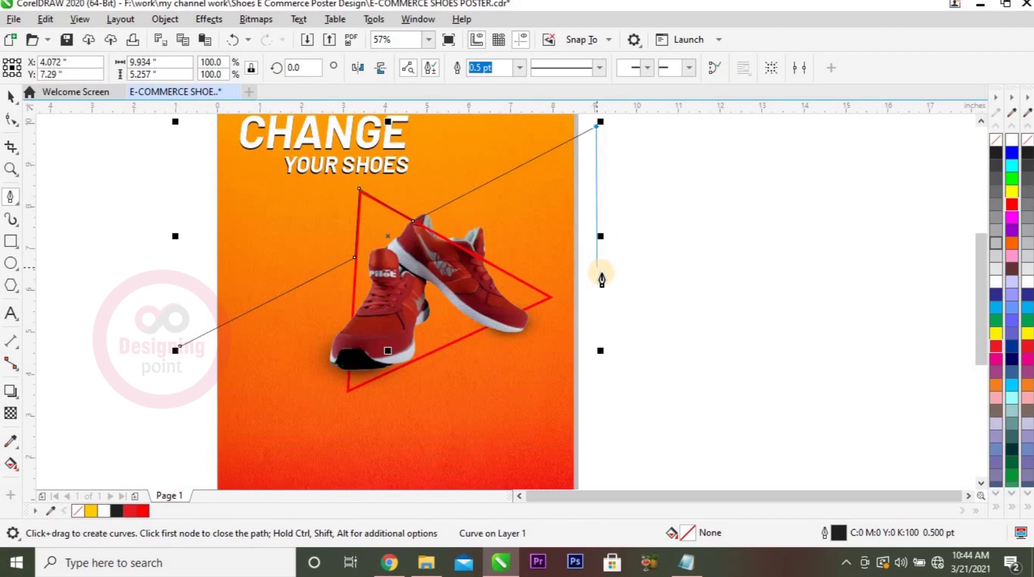
{"action": "left_click_drag", "start_coordinate": [601, 273], "coordinate": [611, 272]}
{"action": "left_click", "coordinate": [345, 399]}
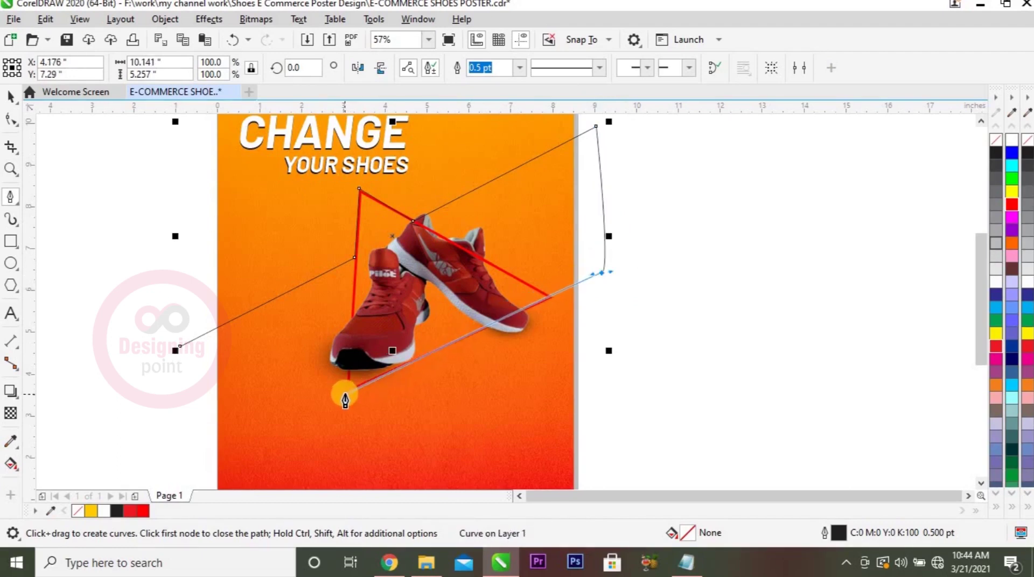
{"action": "left_click", "coordinate": [192, 480]}
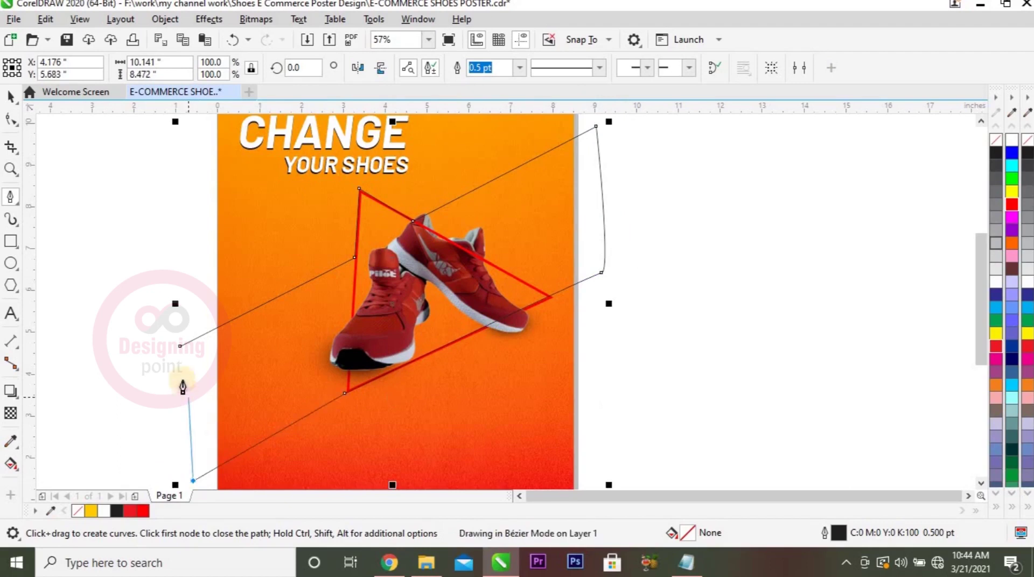
{"action": "left_click", "coordinate": [180, 347]}
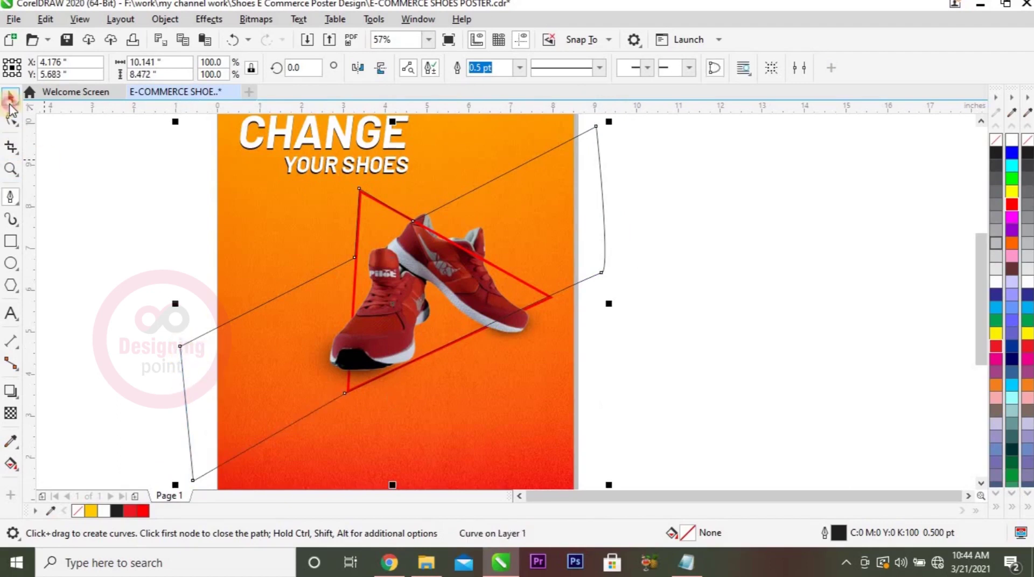
{"action": "left_click", "coordinate": [9, 96]}
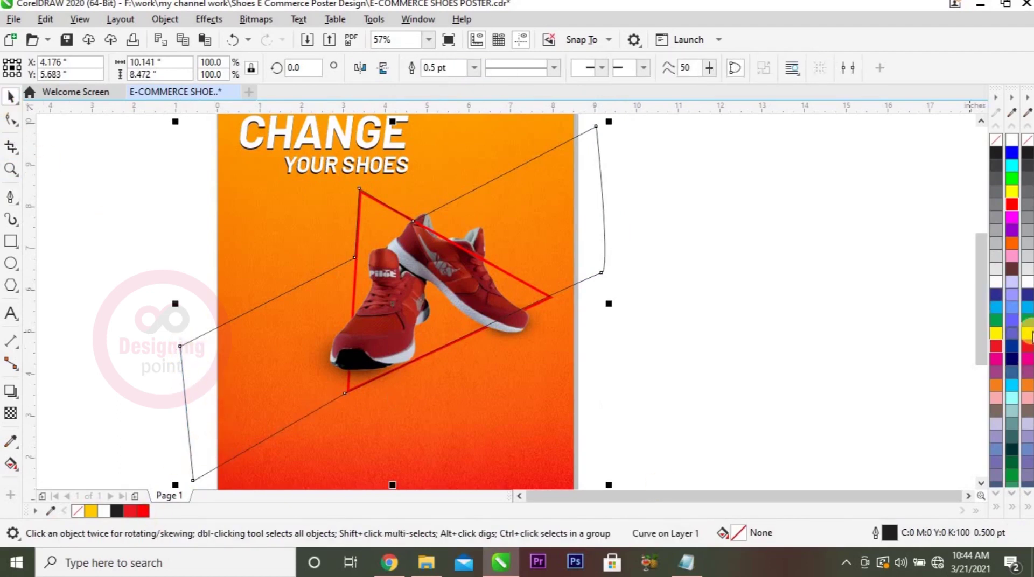
{"action": "left_click", "coordinate": [1028, 334]}
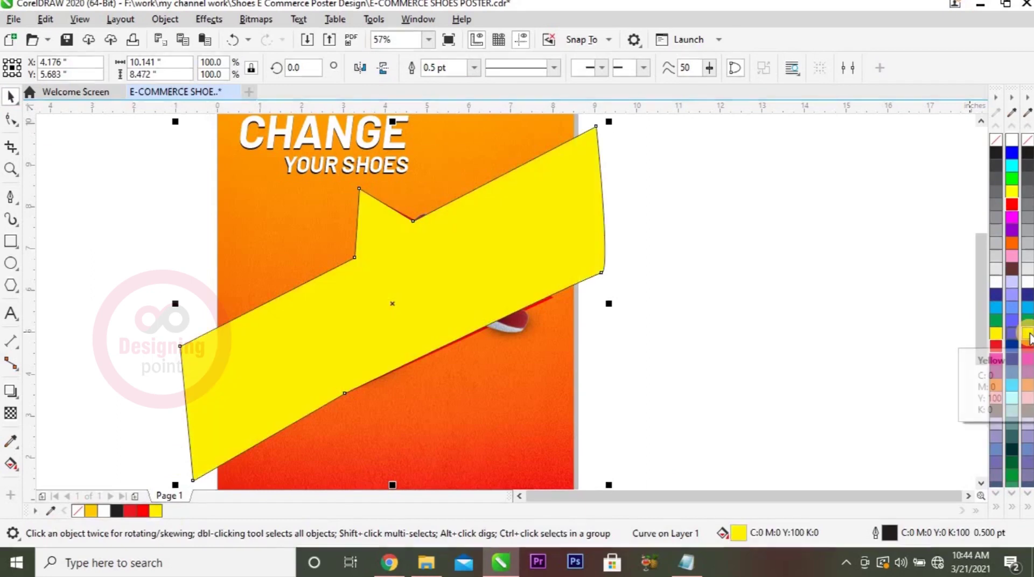
Step: Make the band pure RGB yellow with a white outline and PowerClip it into the background
{"action": "left_click", "coordinate": [1012, 191]}
{"action": "right_click", "coordinate": [1012, 141]}
{"action": "right_click", "coordinate": [451, 237]}
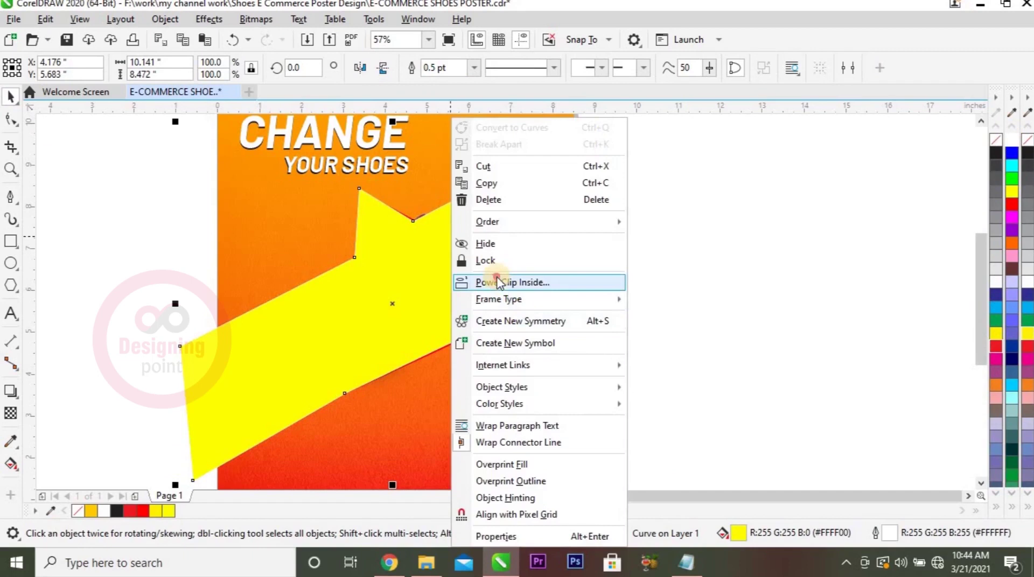
{"action": "left_click", "coordinate": [517, 282]}
{"action": "left_click", "coordinate": [522, 429]}
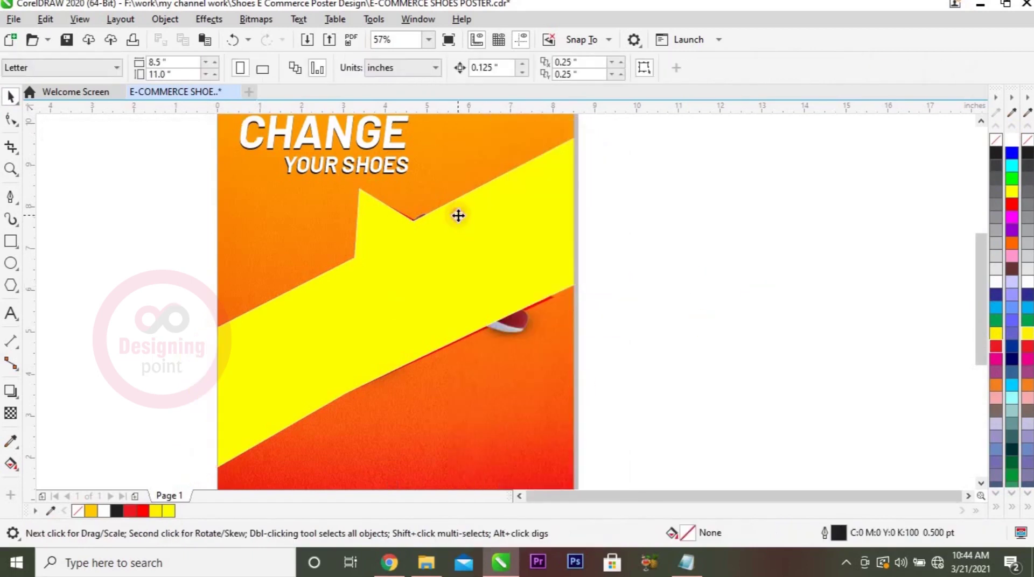
{"action": "left_click", "coordinate": [529, 282], "text": "ctrl"}
Step: Inside the PowerClip, bring the shoes, shadow and red triangle in front of the band
{"action": "double_click", "coordinate": [440, 372]}
{"action": "left_click", "coordinate": [215, 147]}
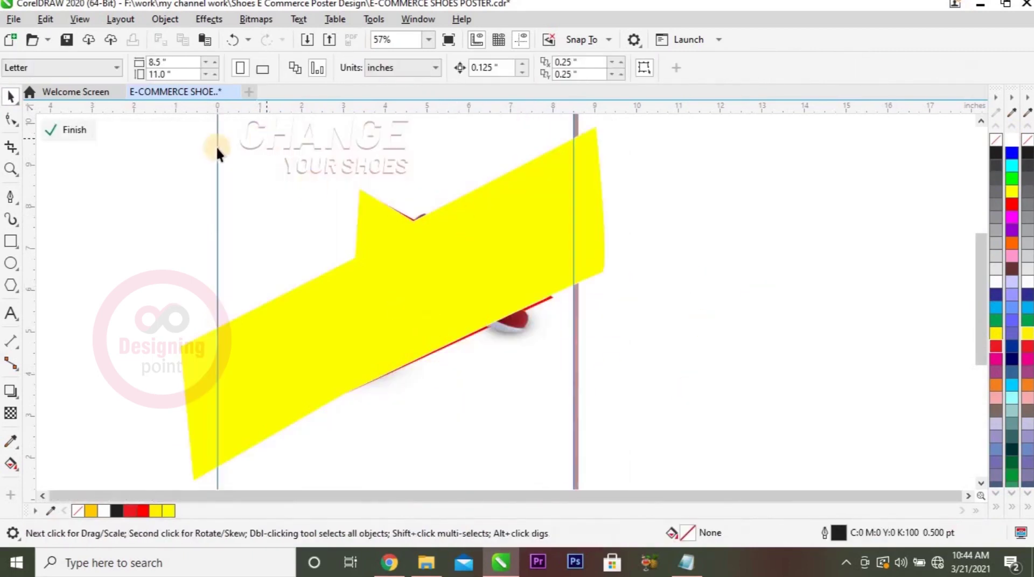
{"action": "left_click_drag", "start_coordinate": [651, 448], "coordinate": [685, 471]}
{"action": "key", "text": "shift+Page_Up"}
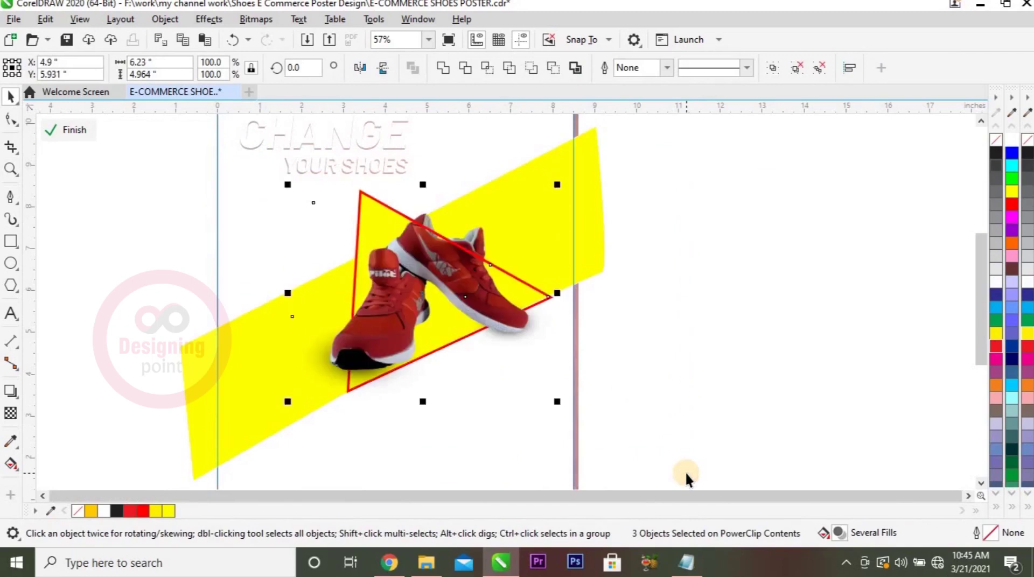
{"action": "key", "text": "Escape"}
{"action": "left_click", "coordinate": [723, 347]}
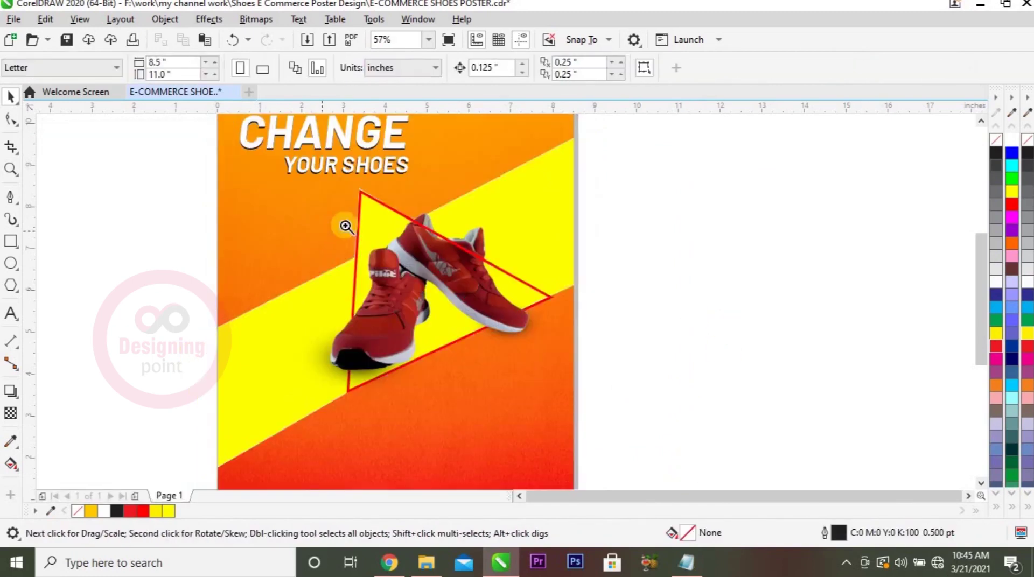
Step: Zoom in on the triangle's top corner
{"action": "left_click_drag", "start_coordinate": [200, 190], "coordinate": [800, 372]}
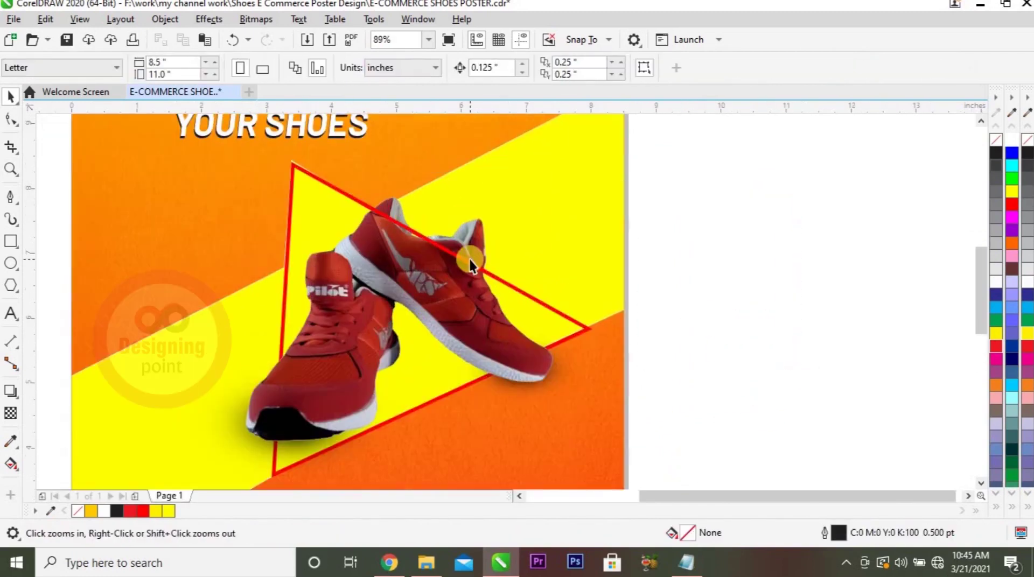
{"action": "scroll", "coordinate": [468, 247], "scroll_direction": "up", "scroll_amount": 1}
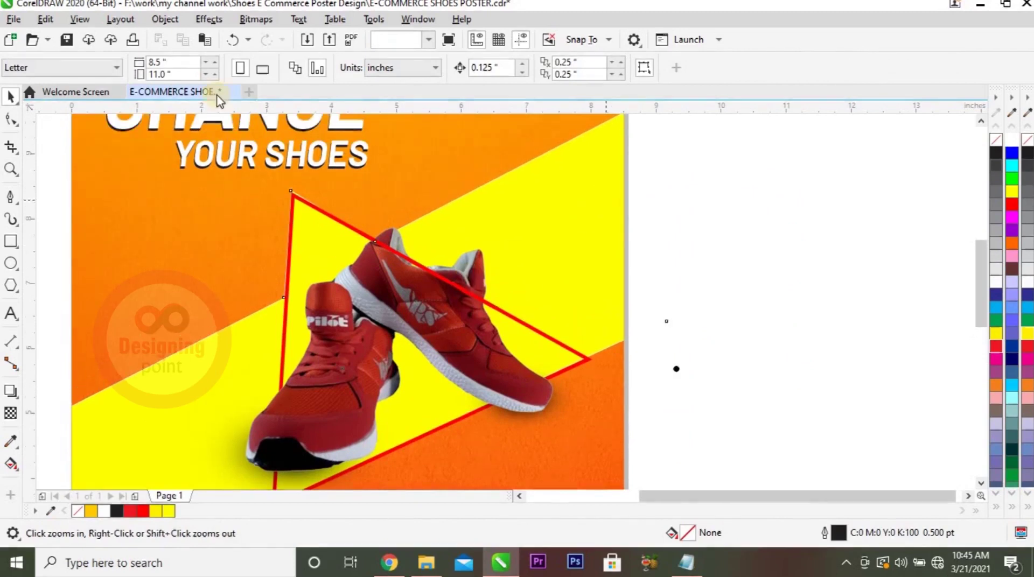
{"action": "key", "text": "space"}
{"action": "key", "text": "F2"}
{"action": "mouse_move", "coordinate": [462, 300]}
{"action": "left_mouse_down"}
{"action": "mouse_move", "coordinate": [322, 204]}
{"action": "mouse_move", "coordinate": [338, 211]}
{"action": "mouse_move", "coordinate": [329, 201]}
{"action": "left_mouse_up"}
Step: Select the yellow band curve from the stacked objects and remove its outline
{"action": "left_click", "coordinate": [10, 97]}
{"action": "left_click", "coordinate": [298, 418]}
{"action": "scroll", "coordinate": [865, 269], "scroll_direction": "down", "scroll_amount": 1}
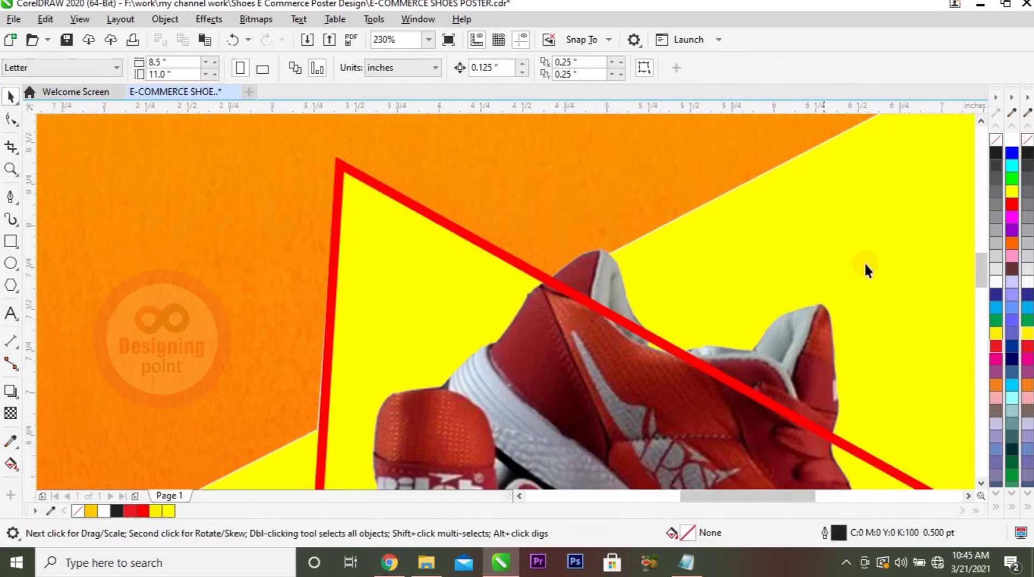
{"action": "left_click", "coordinate": [870, 226]}
{"action": "scroll", "coordinate": [517, 217], "scroll_direction": "down", "scroll_amount": 2}
{"action": "left_click", "coordinate": [862, 221], "text": "alt"}
{"action": "left_click", "coordinate": [859, 215], "text": "alt"}
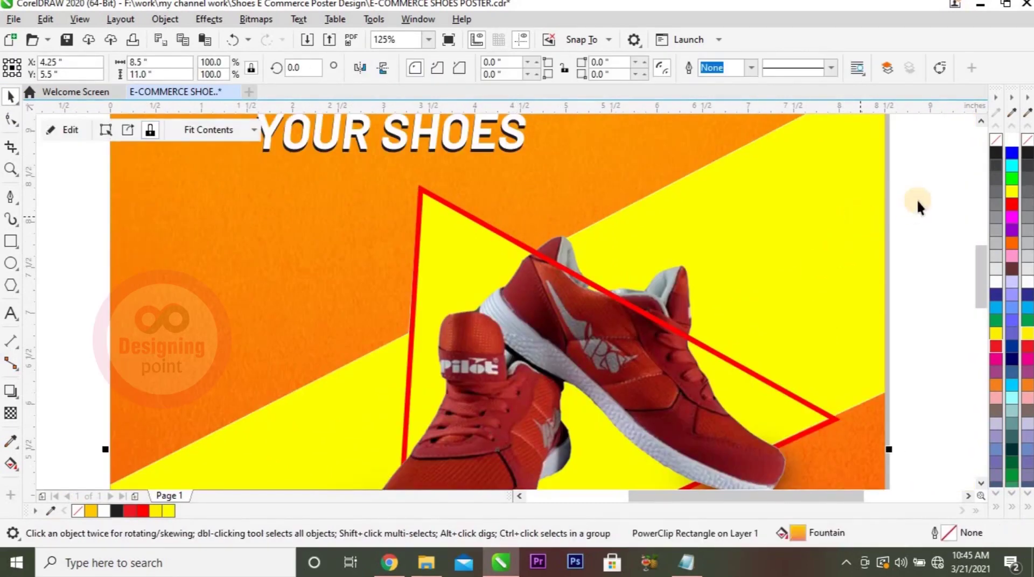
{"action": "left_click", "coordinate": [877, 187], "text": "alt"}
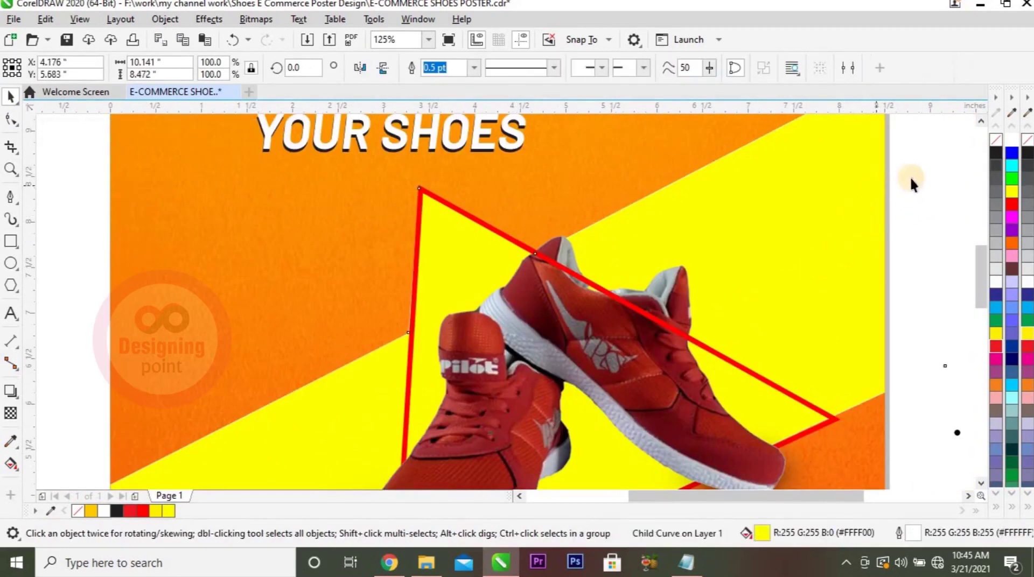
{"action": "right_click", "coordinate": [996, 141]}
Step: Move one of the yellow band's corner nodes onto the triangle's edge
{"action": "left_click", "coordinate": [11, 118]}
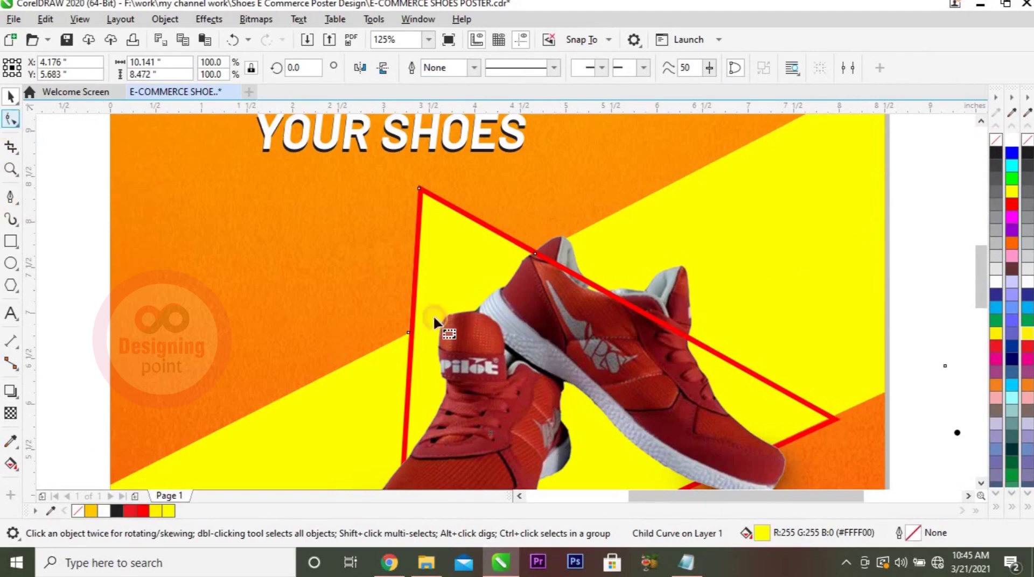
{"action": "scroll", "coordinate": [498, 257], "scroll_direction": "up", "scroll_amount": 5}
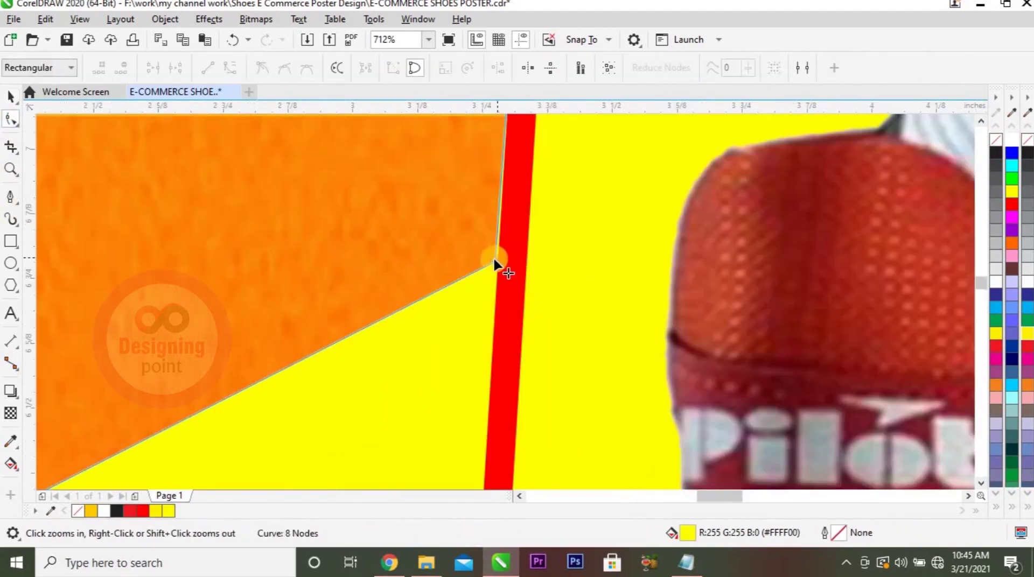
{"action": "left_click_drag", "start_coordinate": [495, 262], "coordinate": [507, 270]}
{"action": "left_click", "coordinate": [10, 97]}
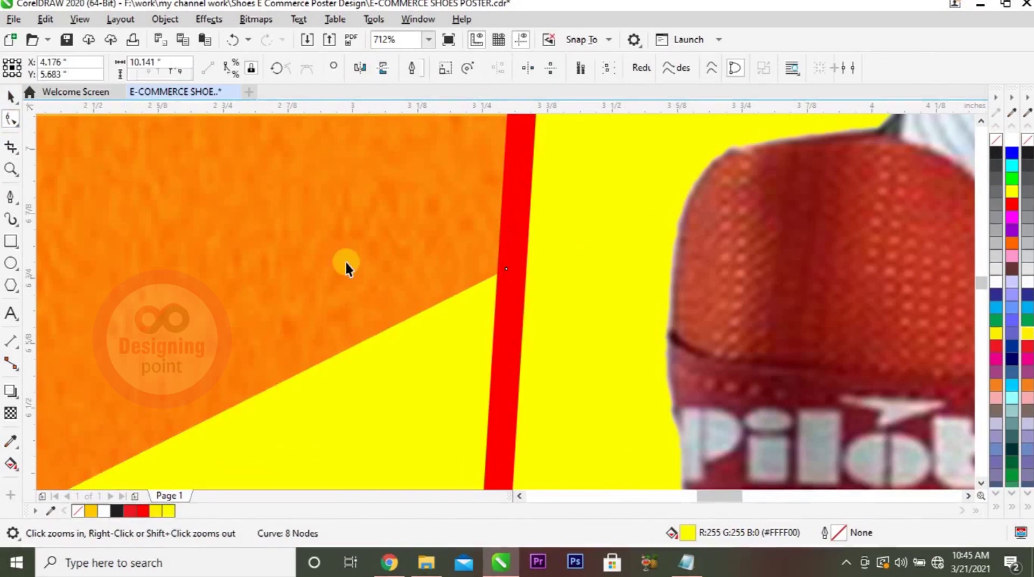
{"action": "key", "text": "F4"}
Step: Enlarge both headline text objects together
{"action": "left_click", "coordinate": [238, 229]}
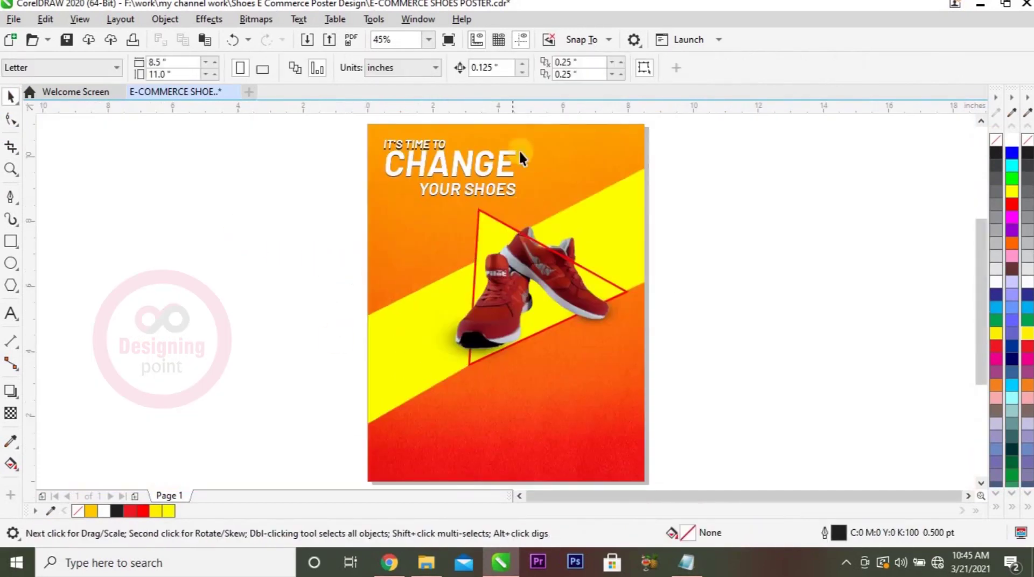
{"action": "left_click_drag", "start_coordinate": [362, 136], "coordinate": [538, 206]}
{"action": "left_click", "coordinate": [722, 295]}
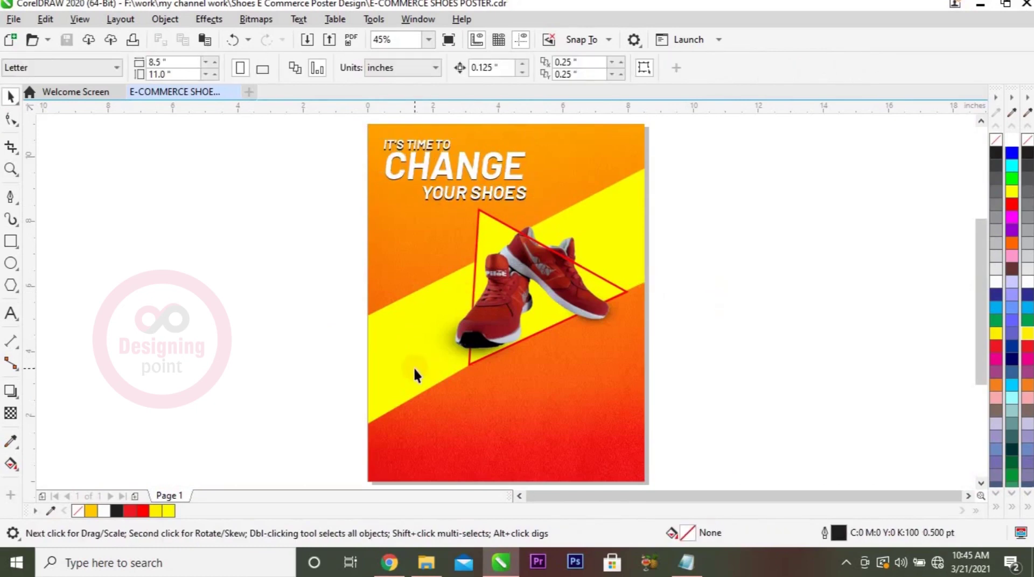
Step: Extend the yellow band's lower-left corner node further left
{"action": "left_click", "coordinate": [10, 118]}
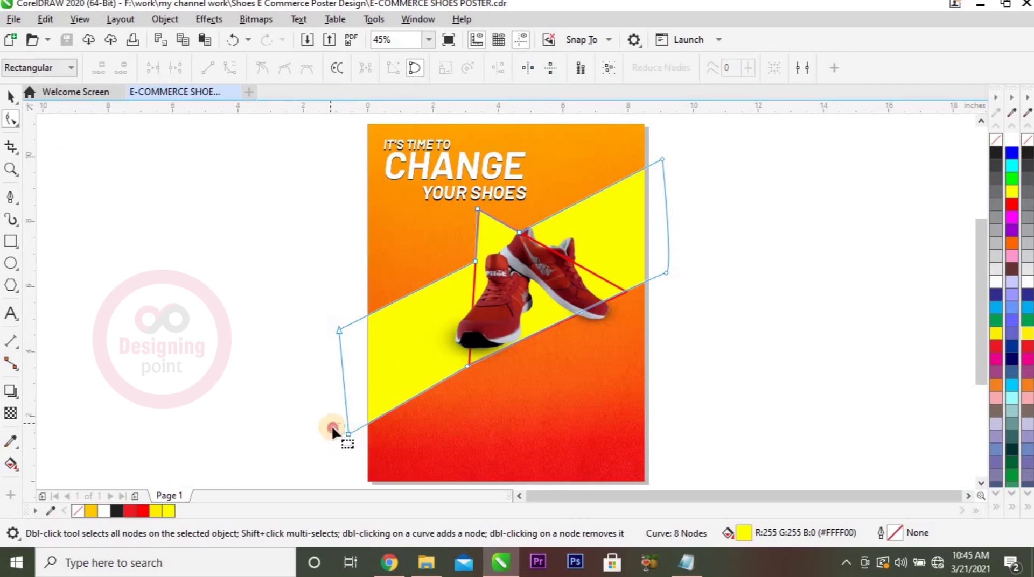
{"action": "left_click_drag", "start_coordinate": [353, 435], "coordinate": [335, 433]}
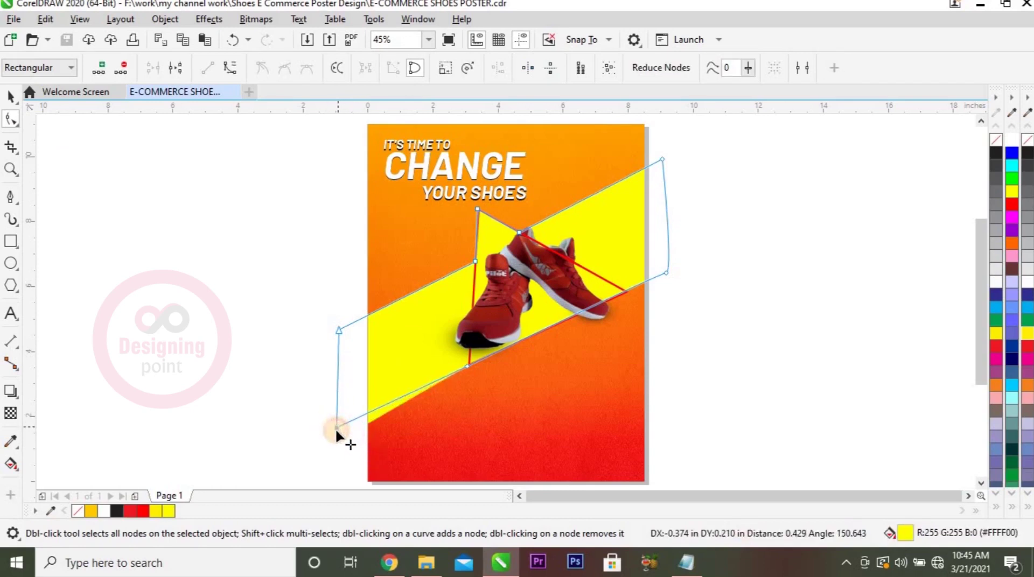
{"action": "left_click", "coordinate": [11, 96]}
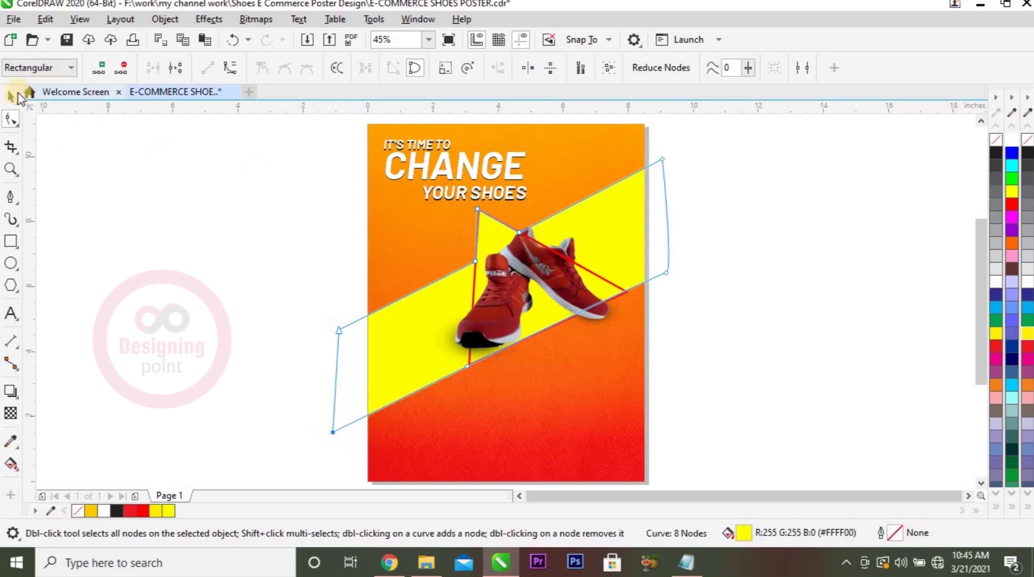
{"action": "left_click", "coordinate": [137, 241]}
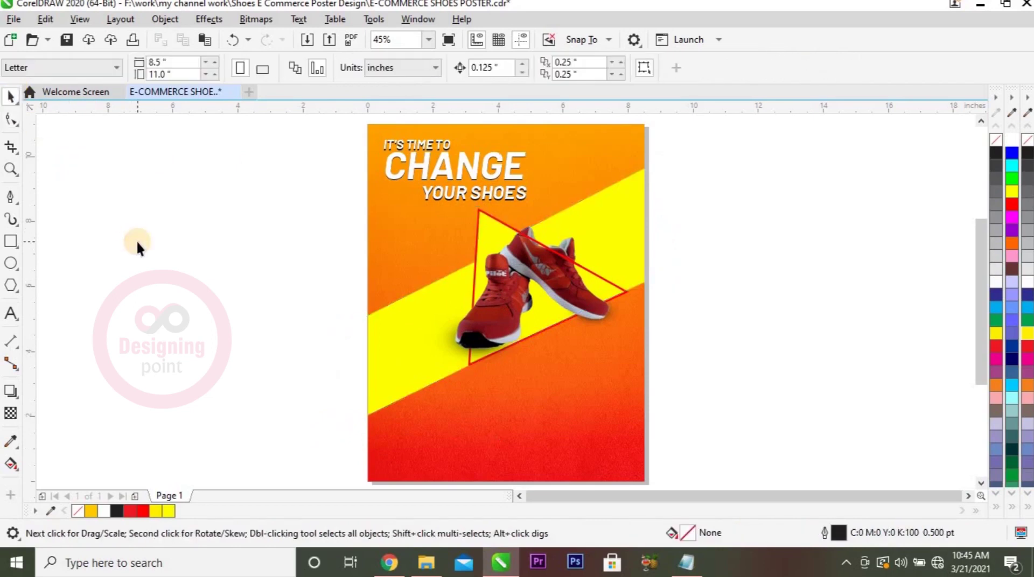
Step: Inside the background PowerClip, draw the first thin wedge converging on the triangle's left edge
{"action": "key", "text": "z"}
{"action": "left_click_drag", "start_coordinate": [833, 402], "coordinate": [240, 255]}
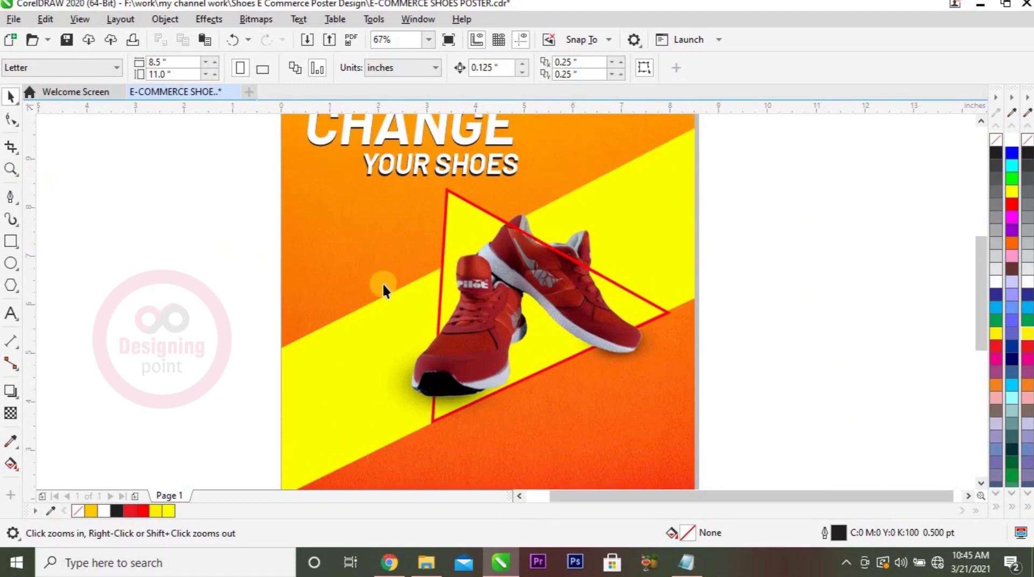
{"action": "left_click", "coordinate": [62, 129]}
{"action": "left_click", "coordinate": [10, 197]}
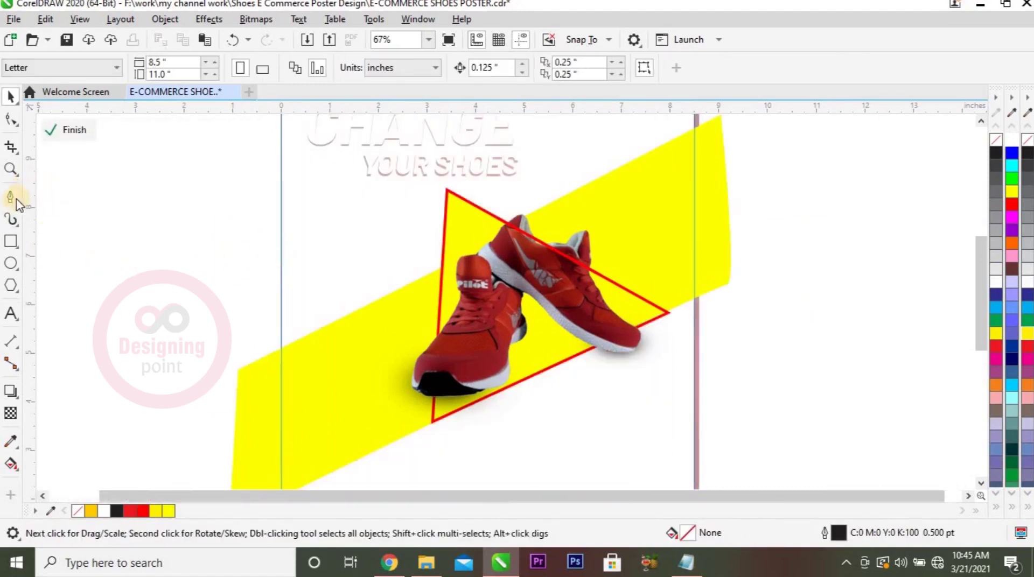
{"action": "left_click", "coordinate": [291, 286]}
{"action": "left_click", "coordinate": [240, 264]}
{"action": "left_click", "coordinate": [442, 252]}
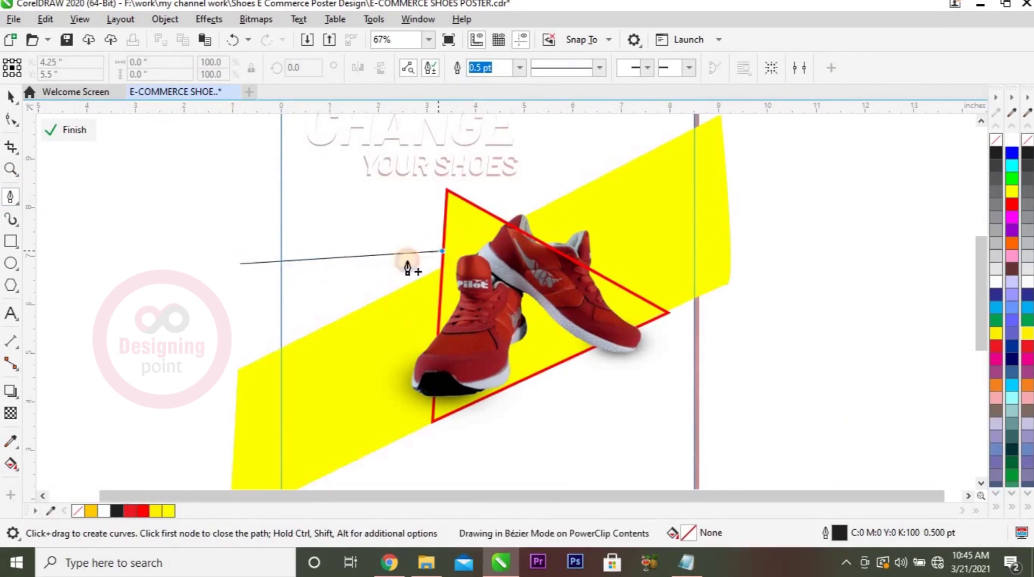
{"action": "left_click", "coordinate": [230, 292]}
{"action": "left_click", "coordinate": [243, 266]}
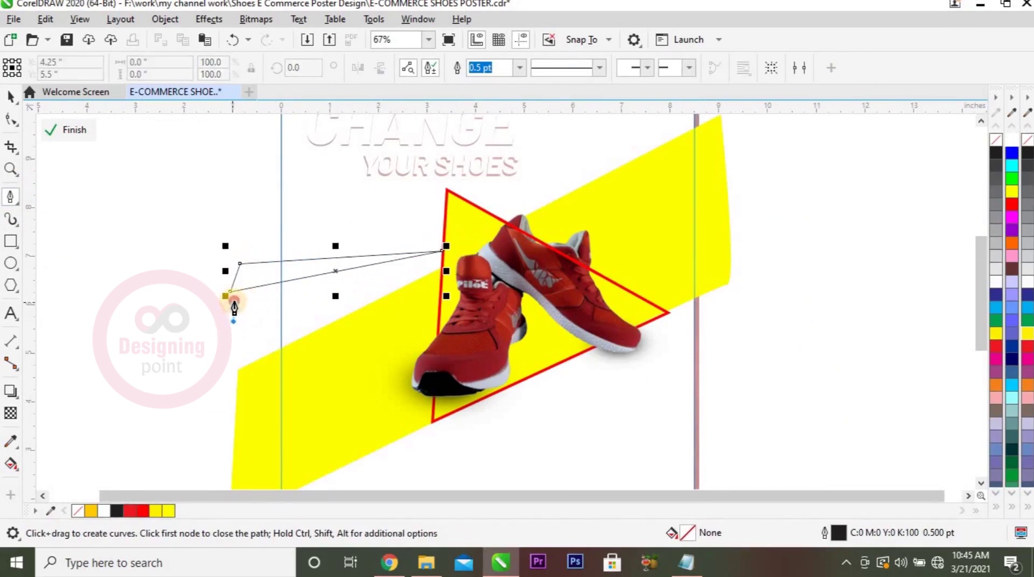
Step: Draw a second wedge below the first, also meeting the triangle's edge
{"action": "left_click", "coordinate": [234, 300]}
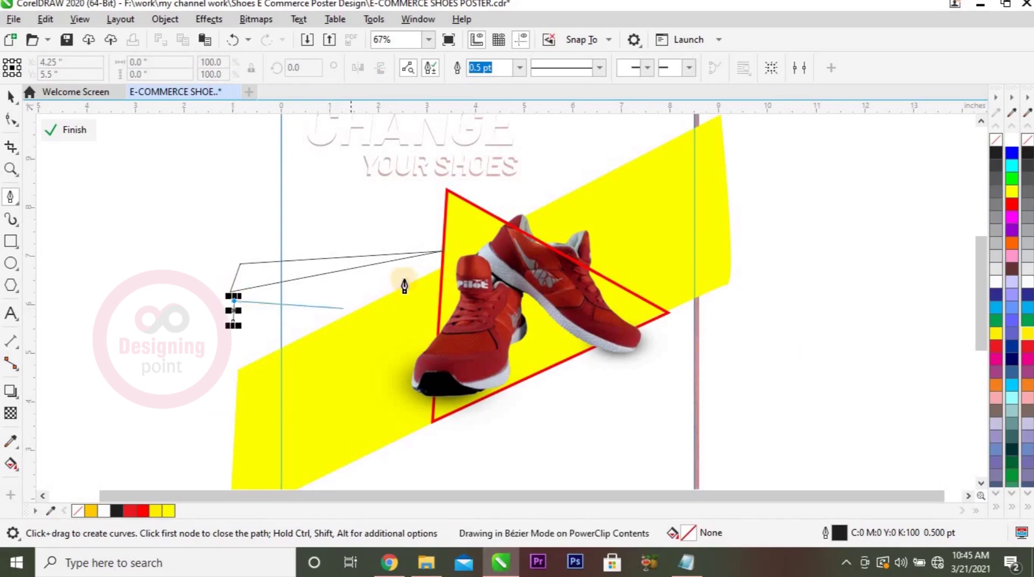
{"action": "left_click", "coordinate": [436, 263]}
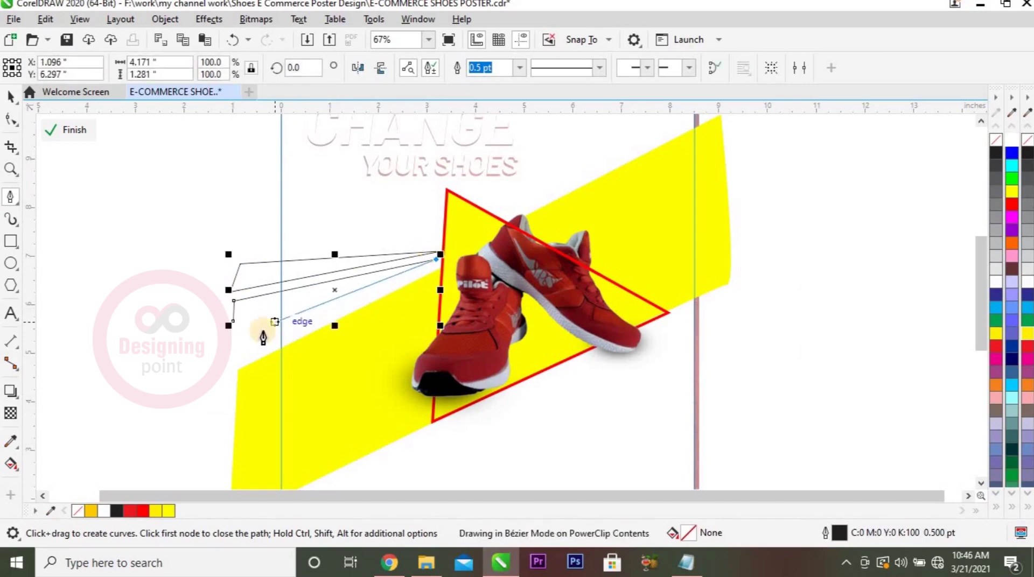
{"action": "left_click", "coordinate": [235, 334]}
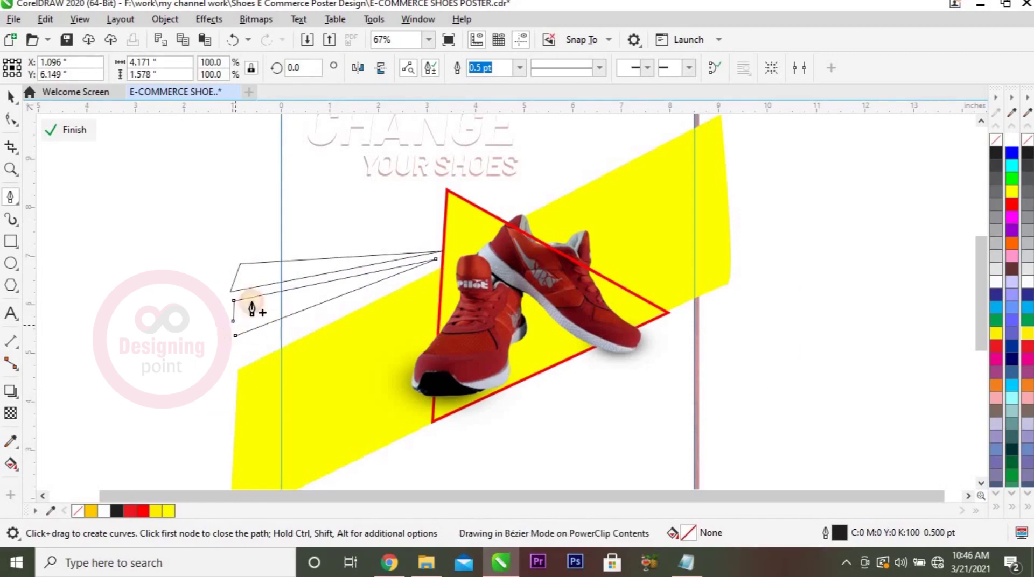
Step: Draw a third, lower wedge from the poster's left side to the triangle's edge
{"action": "key", "text": "z"}
{"action": "left_click", "coordinate": [596, 381]}
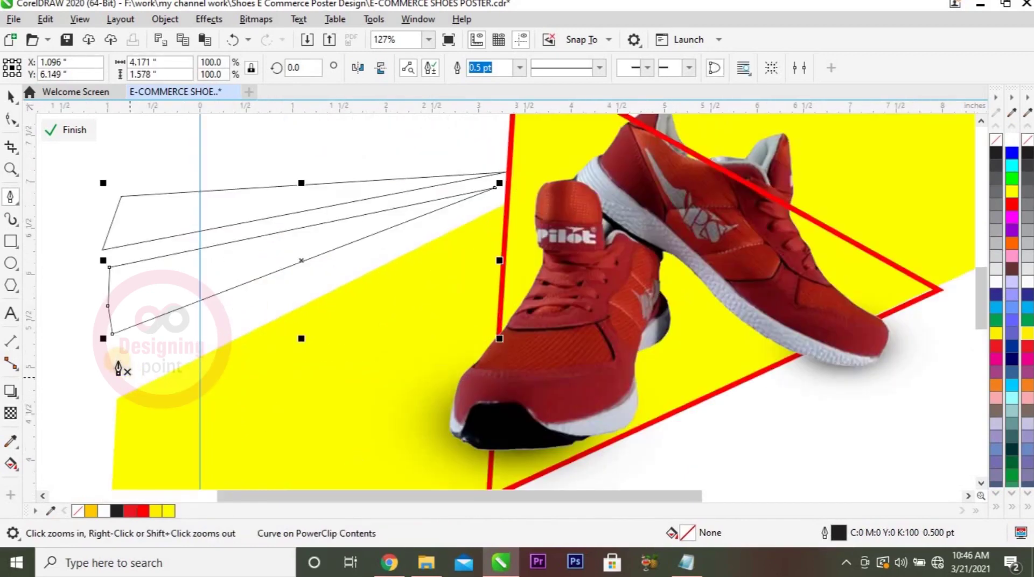
{"action": "left_click", "coordinate": [116, 368]}
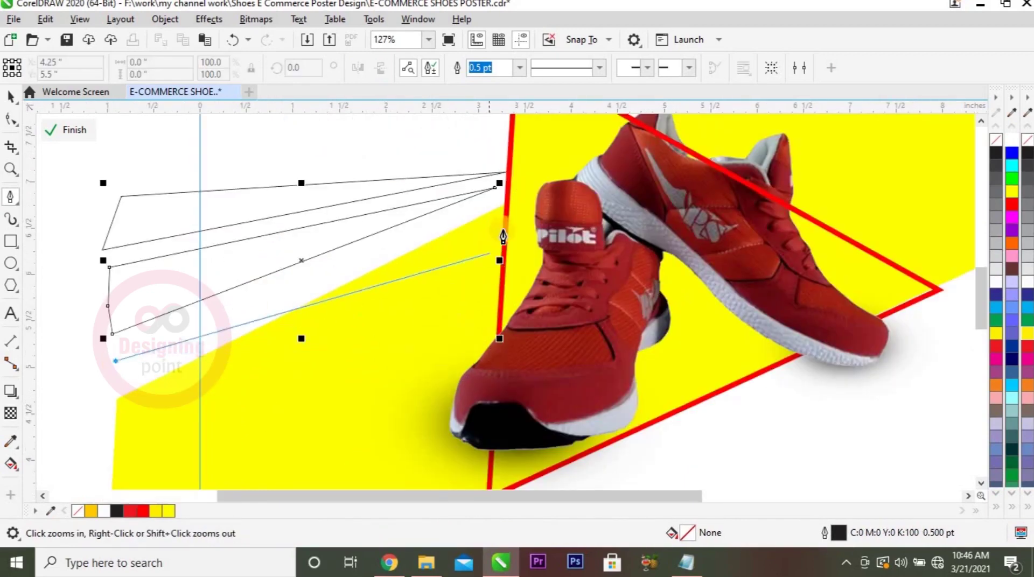
{"action": "left_click", "coordinate": [498, 197]}
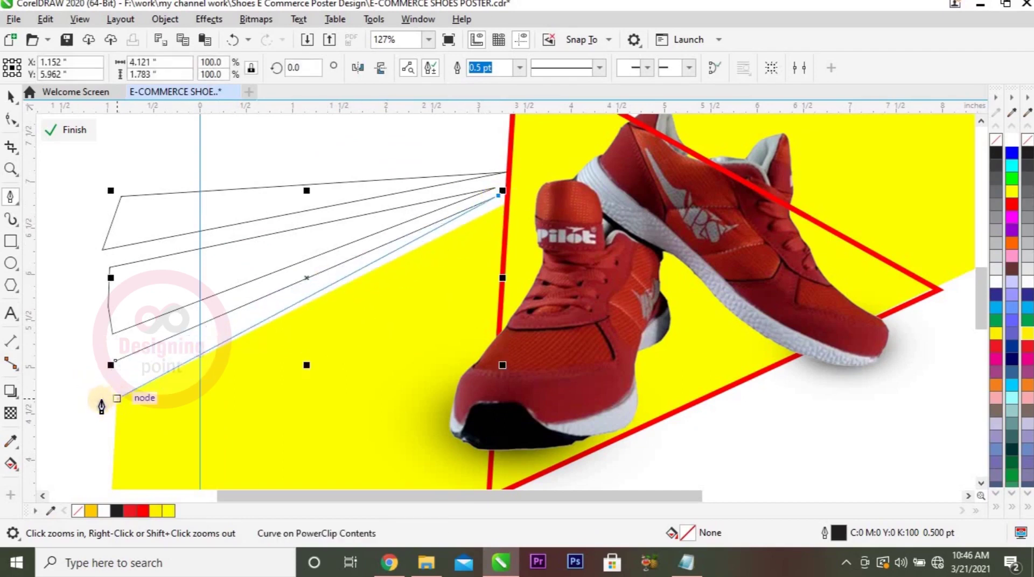
{"action": "left_click", "coordinate": [99, 401]}
{"action": "left_click", "coordinate": [116, 361]}
{"action": "key", "text": "space"}
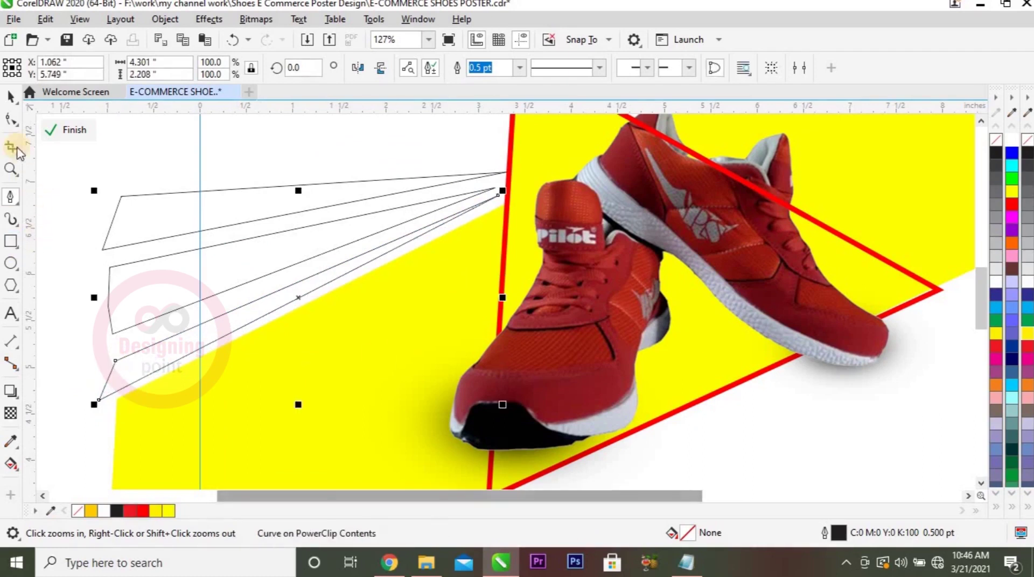
{"action": "scroll", "coordinate": [323, 334], "scroll_direction": "down", "scroll_amount": 3}
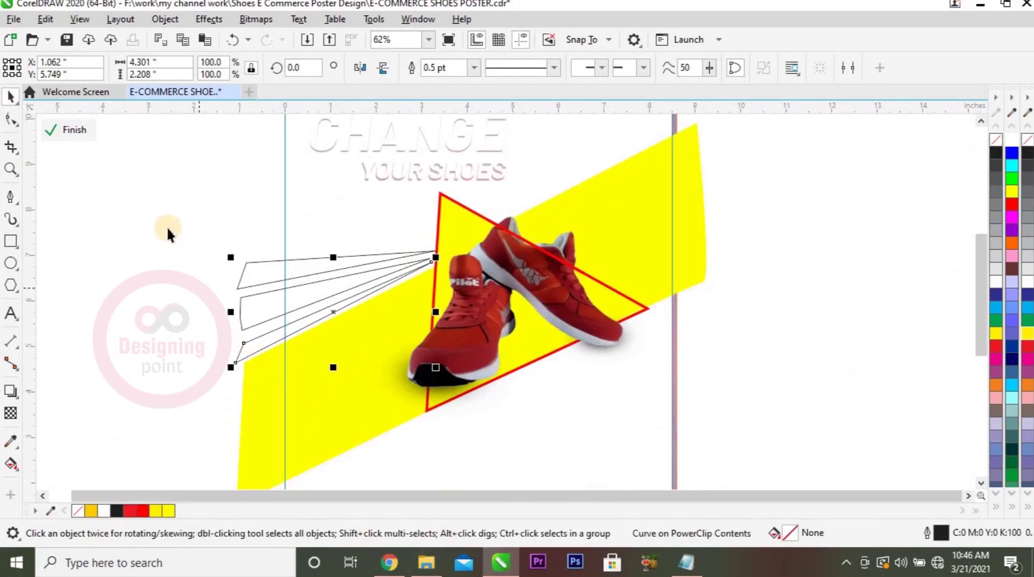
Step: Fill the three wedges red and exit the background's PowerClip editing
{"action": "left_click", "coordinate": [487, 382], "text": "shift"}
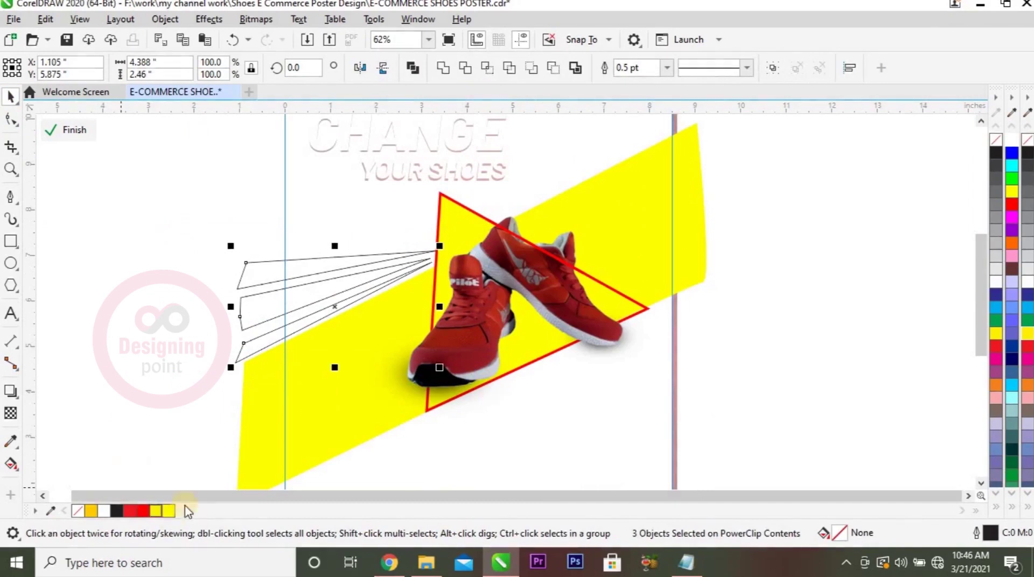
{"action": "left_click", "coordinate": [143, 511]}
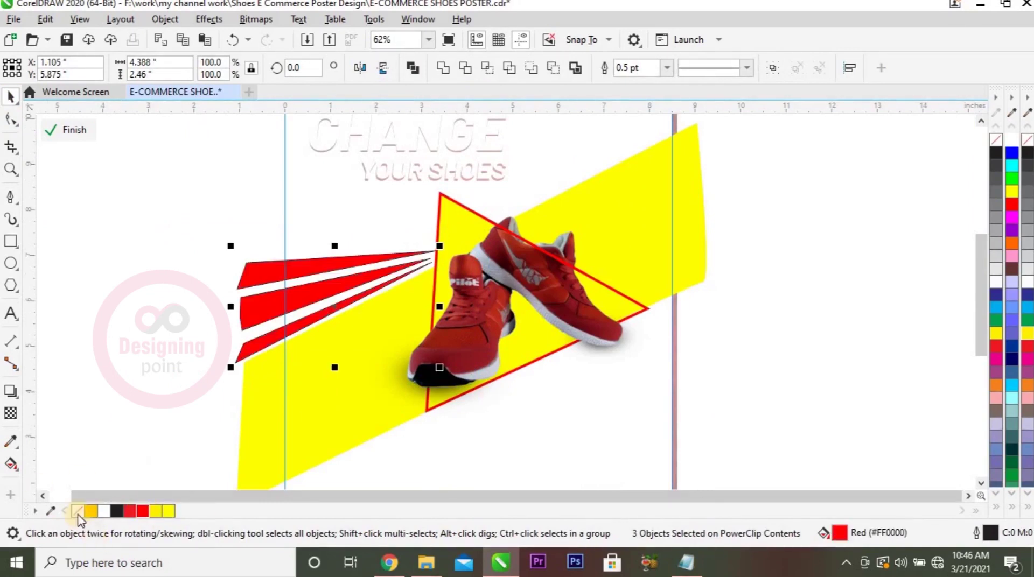
{"action": "left_click", "coordinate": [811, 306]}
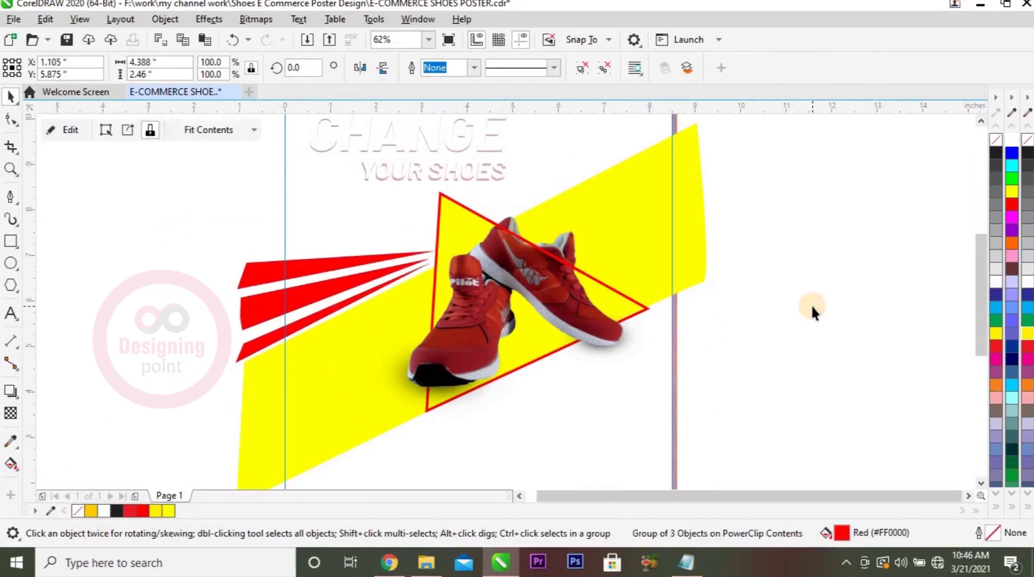
{"action": "left_click", "coordinate": [805, 323]}
{"action": "scroll", "coordinate": [803, 333], "scroll_direction": "down", "scroll_amount": 1}
{"action": "key", "text": "z"}
{"action": "left_click_drag", "start_coordinate": [237, 174], "coordinate": [878, 330]}
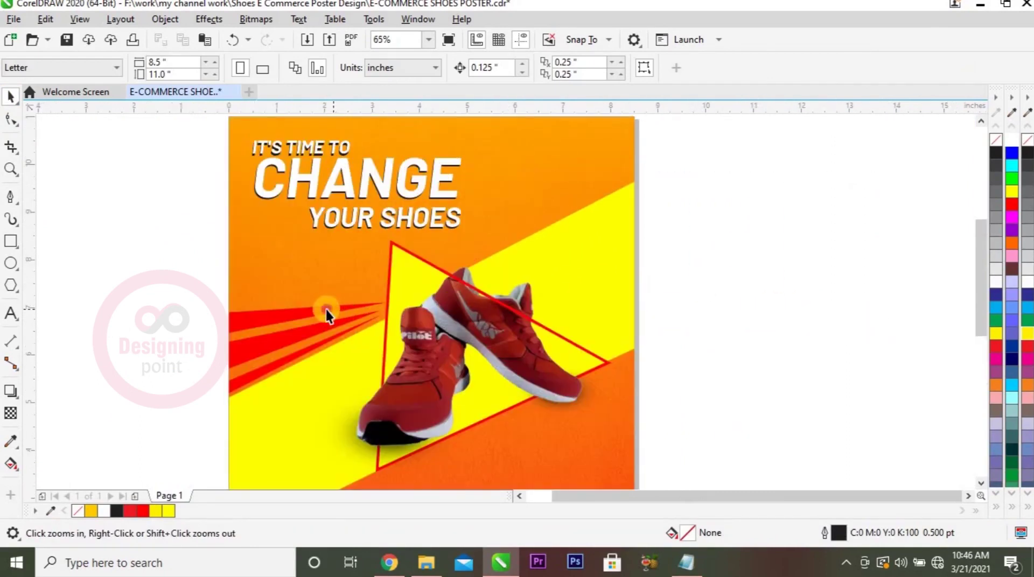
{"action": "key", "text": "space"}
Step: Recolour the three wedges and the triangle outline with the shoe's dark red #8F1405
{"action": "left_click", "coordinate": [326, 310]}
{"action": "scroll", "coordinate": [622, 316], "scroll_direction": "up", "scroll_amount": 1}
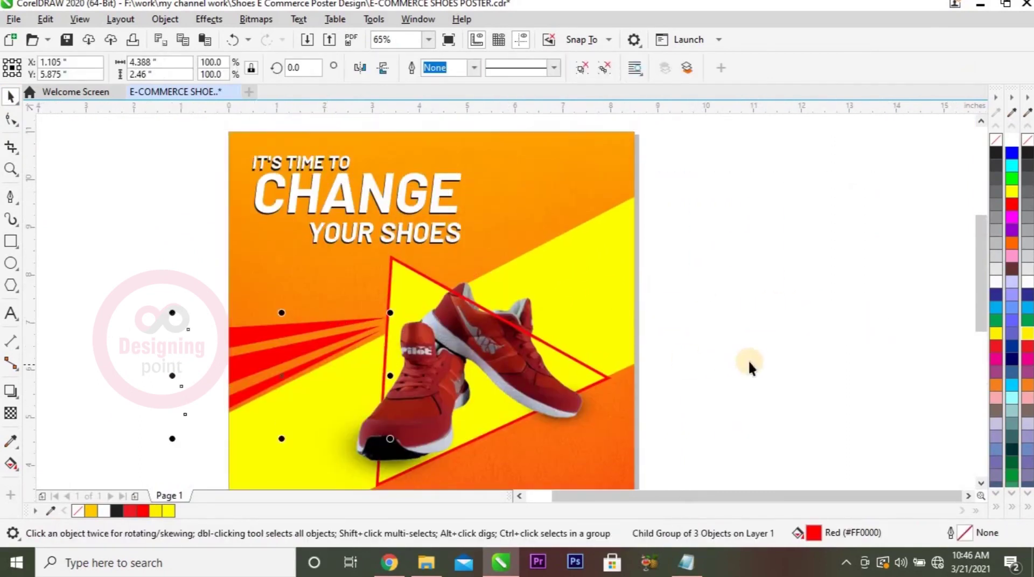
{"action": "left_click", "coordinate": [226, 317]}
{"action": "double_click", "coordinate": [321, 342]}
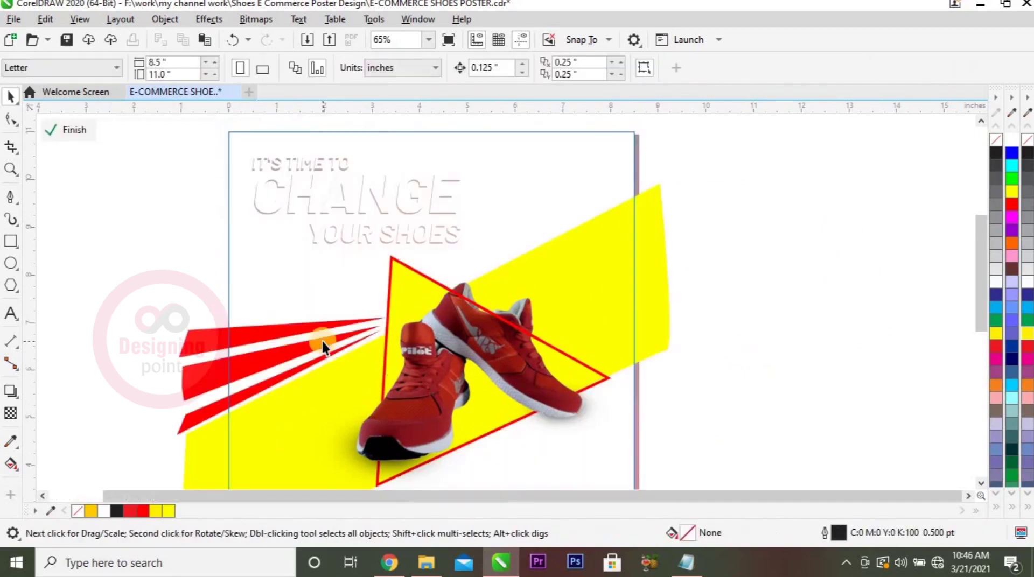
{"action": "left_click", "coordinate": [11, 441]}
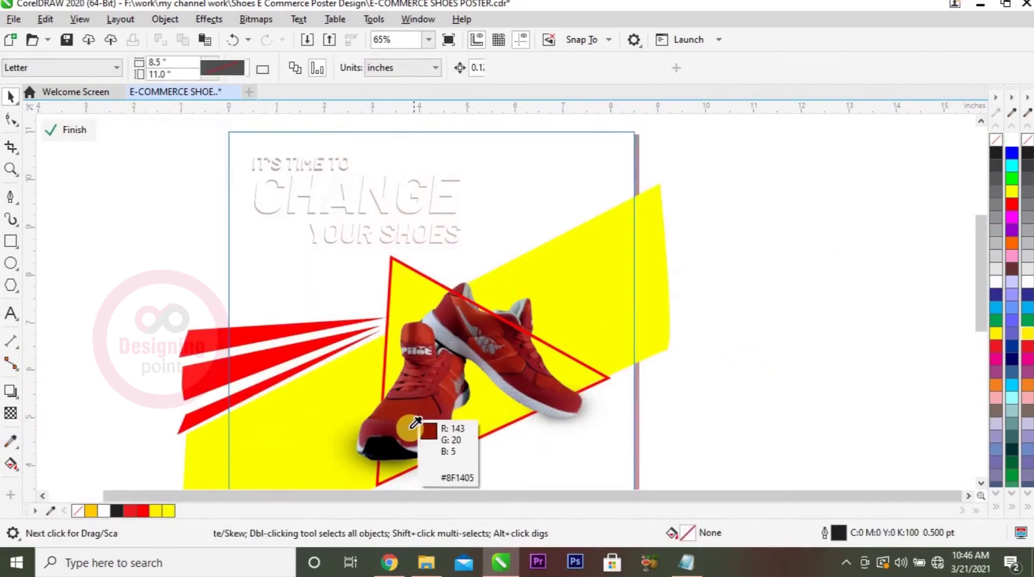
{"action": "left_click", "coordinate": [445, 423]}
{"action": "left_click", "coordinate": [215, 338]}
{"action": "left_click", "coordinate": [212, 368]}
{"action": "left_click", "coordinate": [199, 415]}
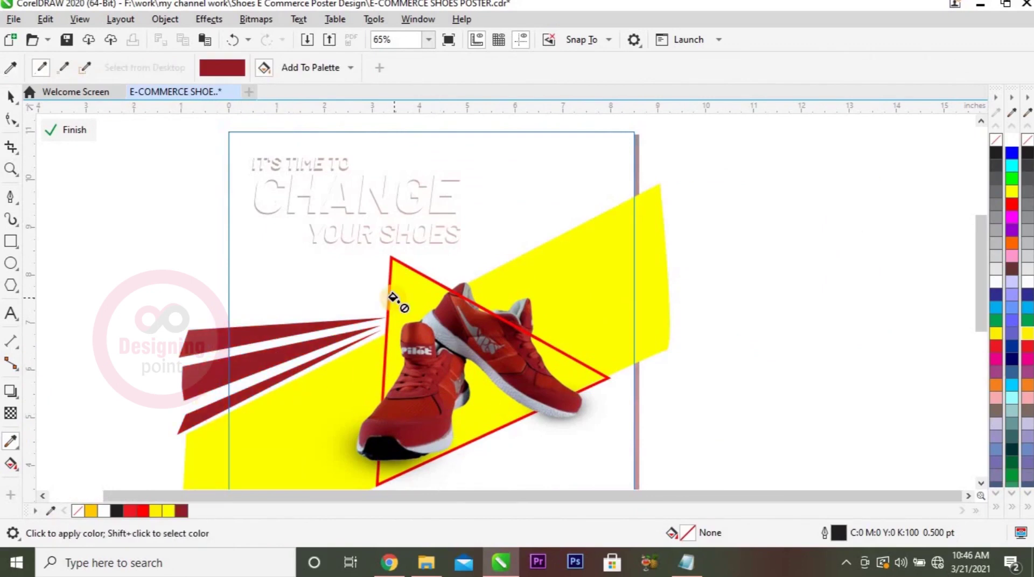
{"action": "left_click", "coordinate": [390, 260]}
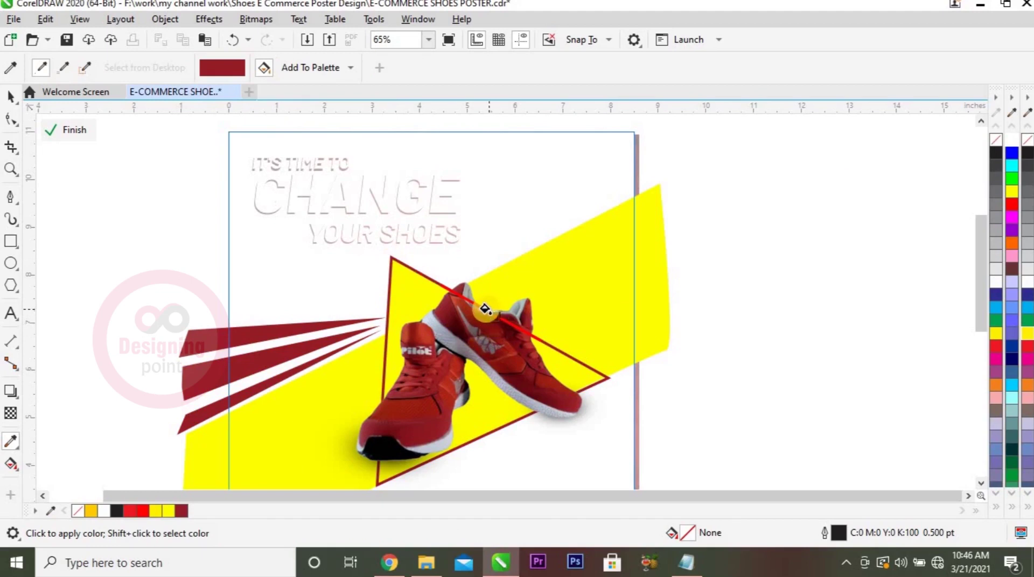
{"action": "left_click", "coordinate": [699, 310]}
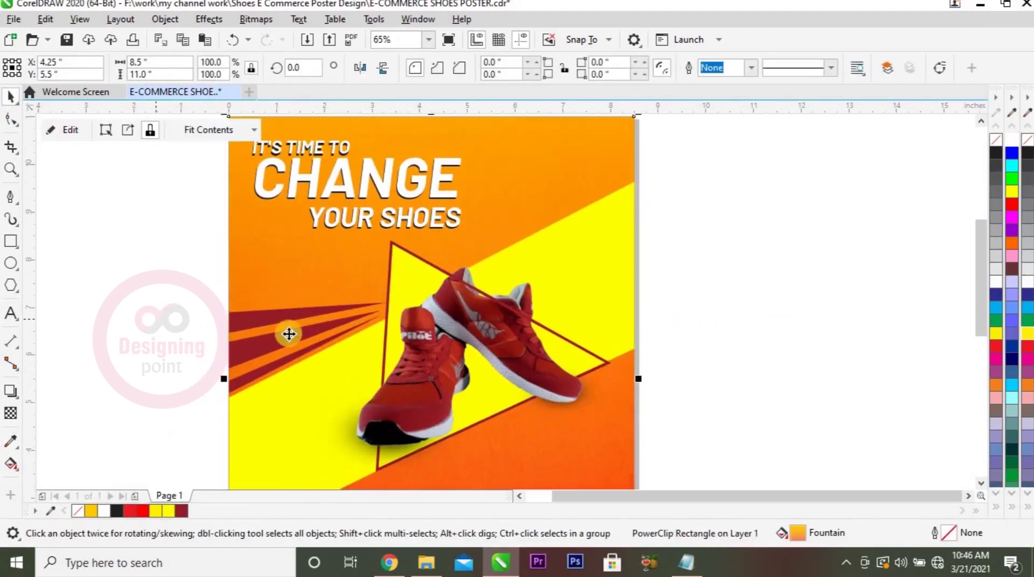
Step: Place a copy of the rays, mirrored horizontally and vertically and scaled to 46.2%, at the shoe's toe
{"action": "double_click", "coordinate": [289, 331]}
{"action": "left_click", "coordinate": [240, 315]}
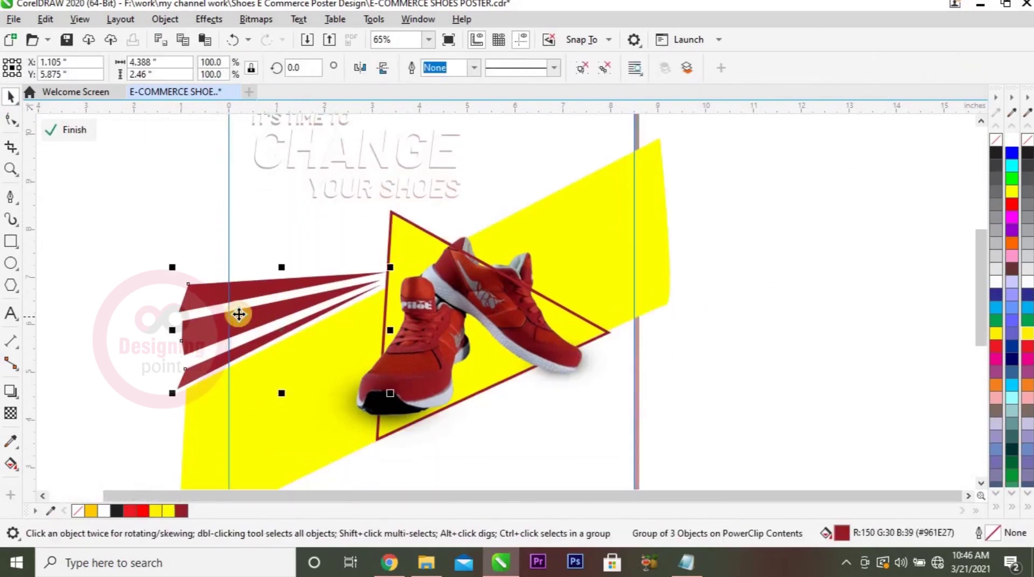
{"action": "left_click_drag", "start_coordinate": [239, 314], "coordinate": [656, 369]}
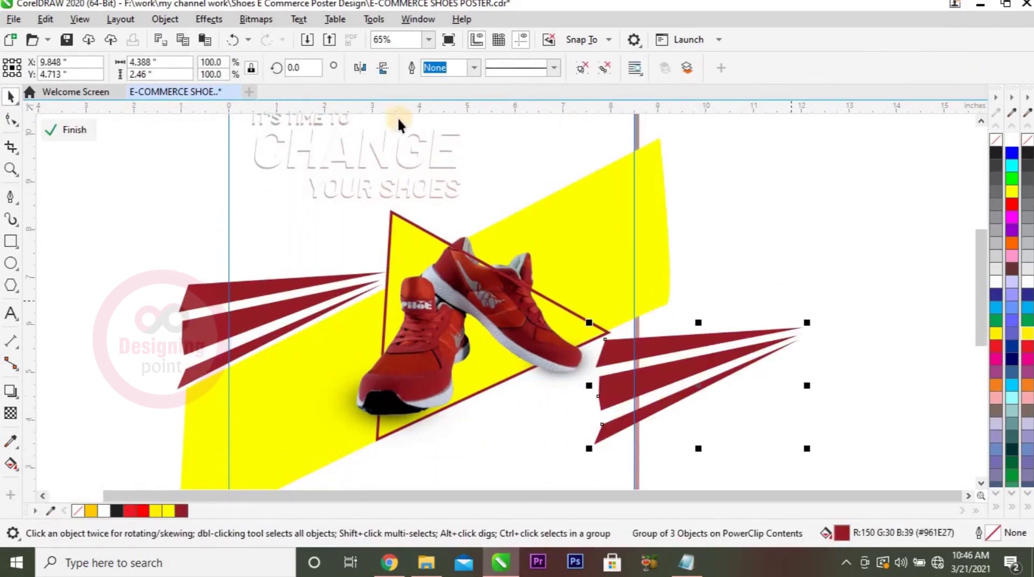
{"action": "left_click", "coordinate": [361, 67]}
{"action": "left_click", "coordinate": [383, 67]}
{"action": "left_click_drag", "start_coordinate": [716, 378], "coordinate": [717, 331]}
{"action": "left_click_drag", "start_coordinate": [716, 325], "coordinate": [717, 325]}
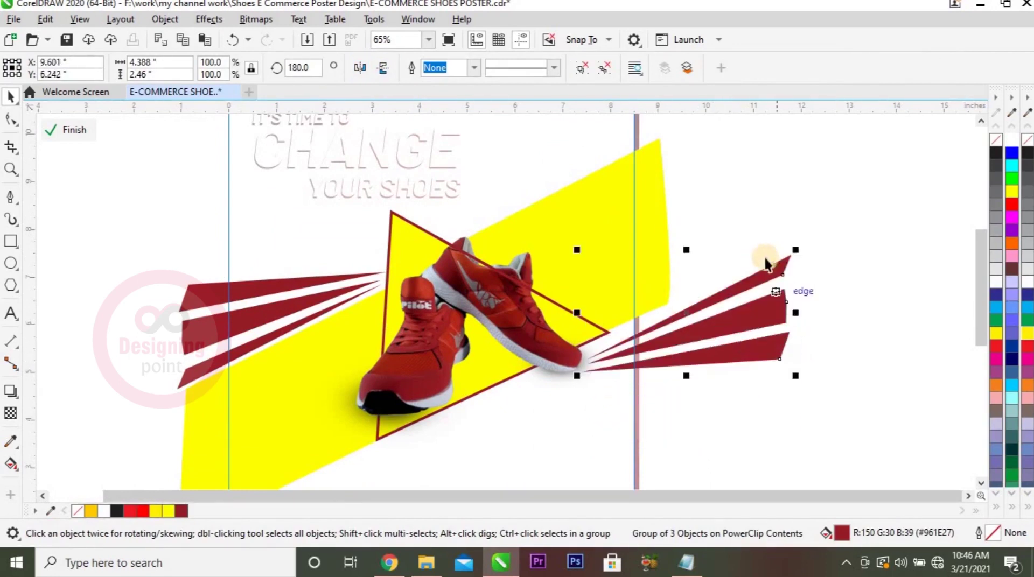
{"action": "left_click_drag", "start_coordinate": [792, 247], "coordinate": [731, 318]}
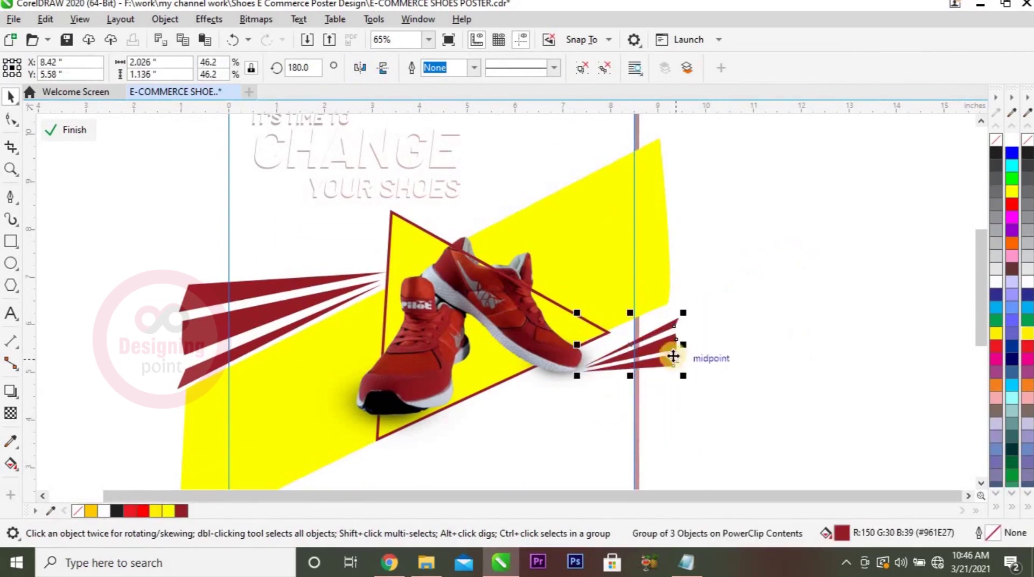
{"action": "left_click_drag", "start_coordinate": [674, 347], "coordinate": [667, 340]}
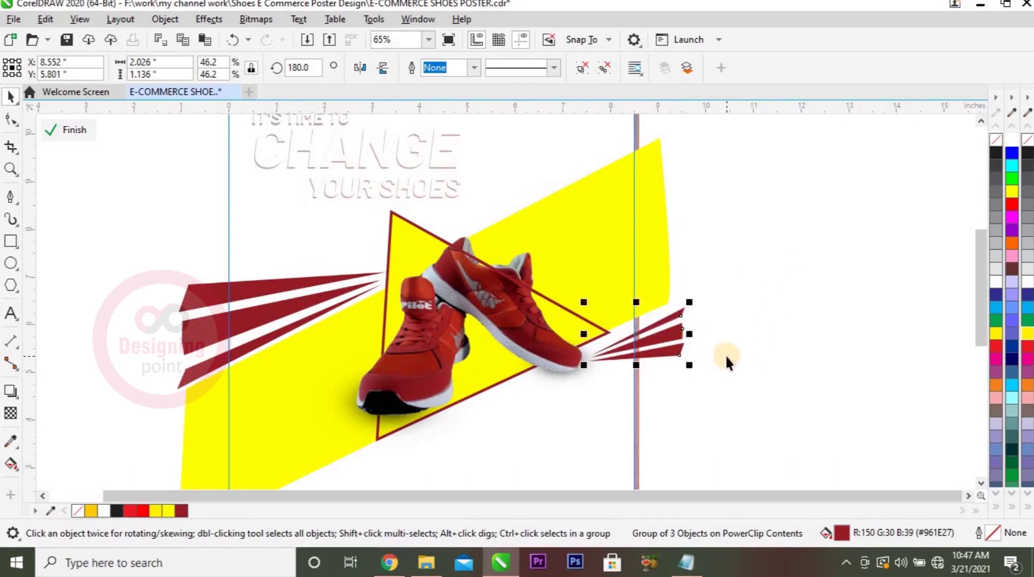
{"action": "scroll", "coordinate": [369, 314], "scroll_direction": "up", "scroll_amount": 1}
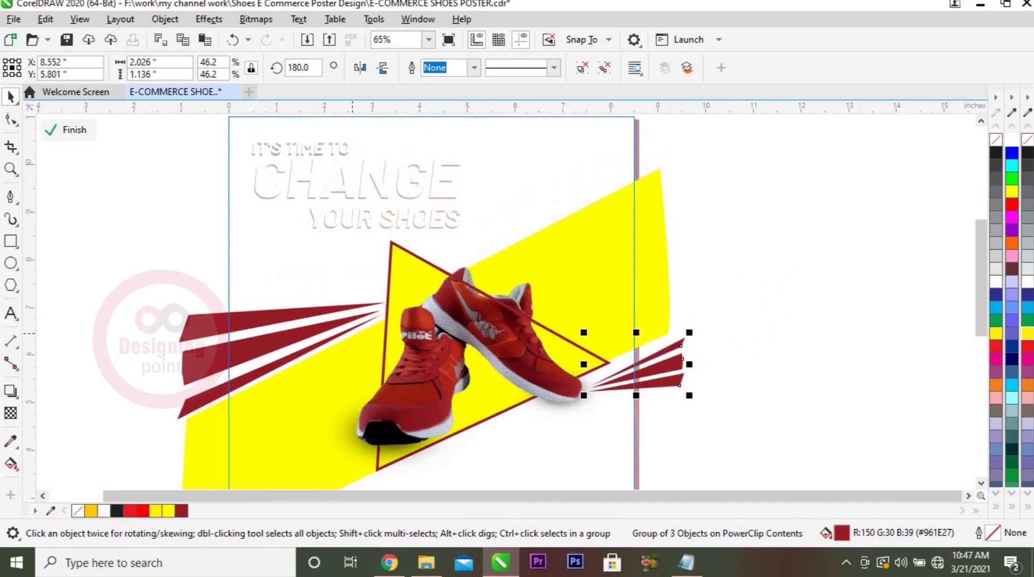
{"action": "left_click", "coordinate": [11, 199]}
{"action": "left_click", "coordinate": [11, 242]}
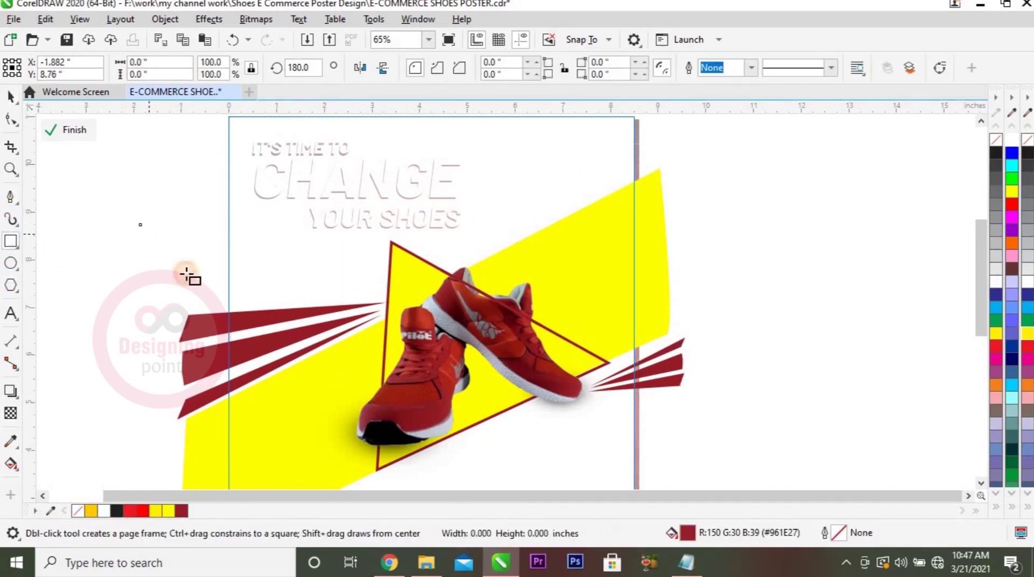
Step: Turn a small square into a triangle with dark red #961E27 fill and no outline
{"action": "left_click_drag", "start_coordinate": [139, 224], "coordinate": [185, 275]}
{"action": "left_click", "coordinate": [18, 124]}
{"action": "key", "text": "ctrl+q"}
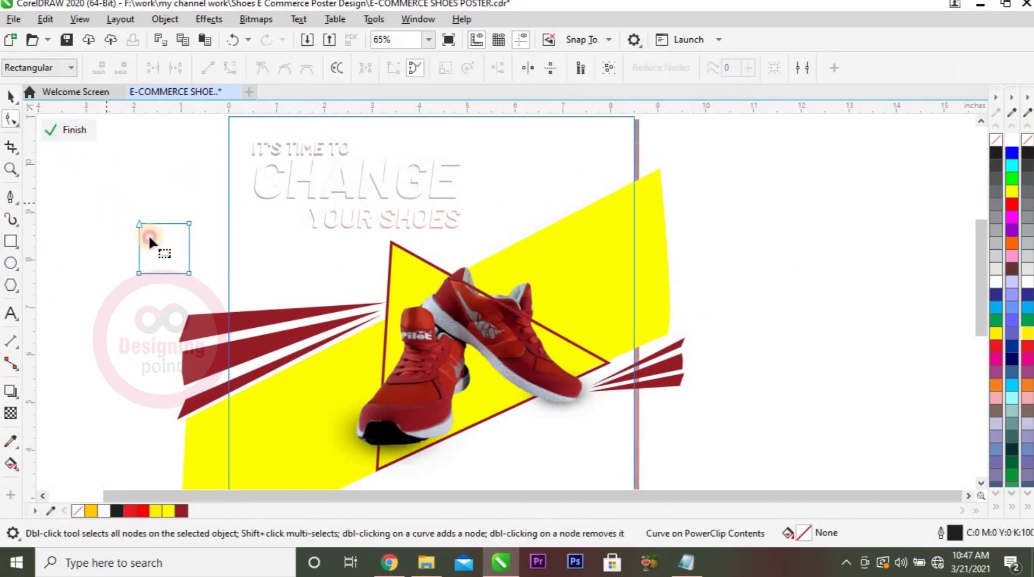
{"action": "mouse_move", "coordinate": [139, 225]}
{"action": "left_mouse_down"}
{"action": "mouse_move", "coordinate": [184, 221]}
{"action": "mouse_move", "coordinate": [166, 225]}
{"action": "left_mouse_up"}
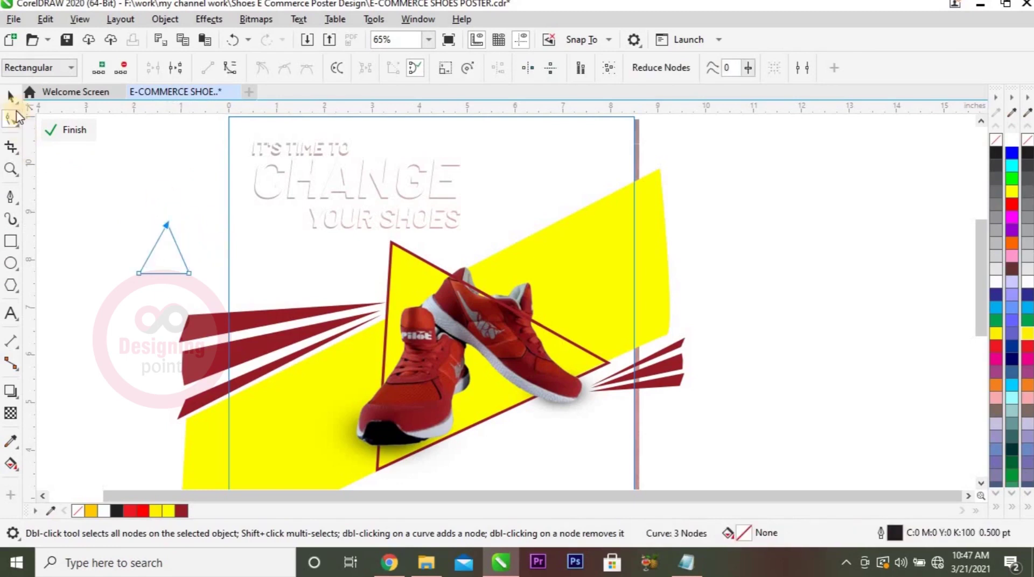
{"action": "key", "text": "space"}
{"action": "left_click", "coordinate": [182, 511]}
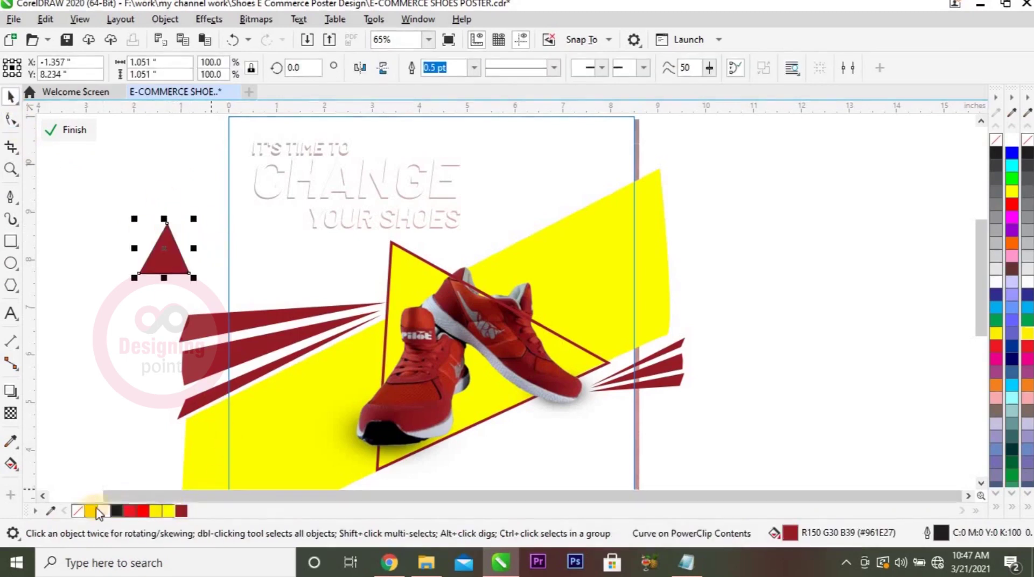
{"action": "right_click", "coordinate": [81, 512]}
Step: Scale the triangle to 62%, flip and rotate it, and set it on the frame's edge
{"action": "mouse_move", "coordinate": [194, 219]}
{"action": "left_mouse_down"}
{"action": "mouse_move", "coordinate": [170, 254]}
{"action": "mouse_move", "coordinate": [345, 337]}
{"action": "mouse_move", "coordinate": [379, 341]}
{"action": "left_mouse_up"}
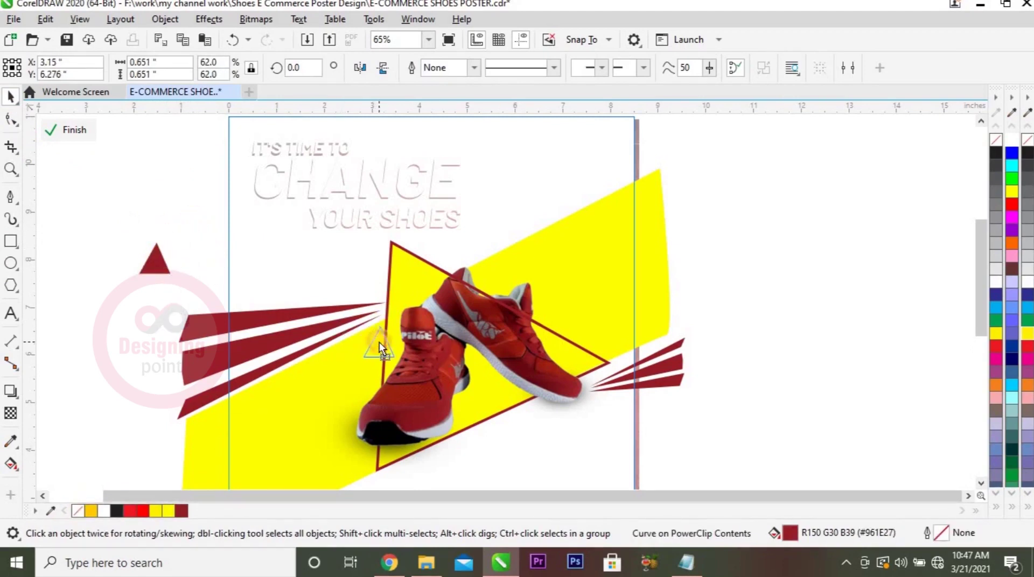
{"action": "left_click", "coordinate": [383, 68]}
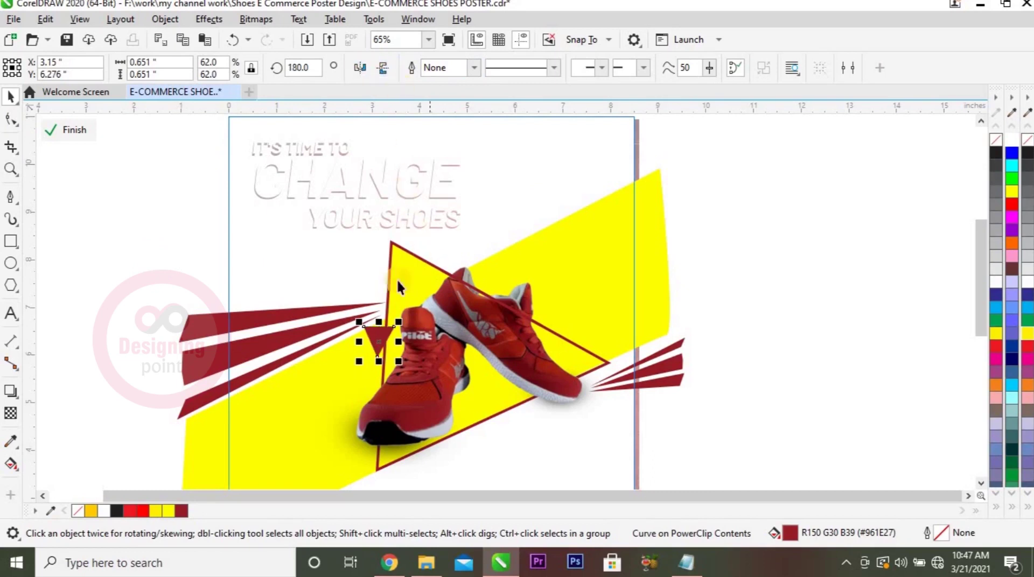
{"action": "mouse_move", "coordinate": [385, 337]}
{"action": "left_mouse_down"}
{"action": "mouse_move", "coordinate": [379, 347]}
{"action": "mouse_move", "coordinate": [654, 374]}
{"action": "left_mouse_up"}
{"action": "mouse_move", "coordinate": [588, 364]}
{"action": "left_mouse_down"}
{"action": "mouse_move", "coordinate": [618, 365]}
{"action": "mouse_move", "coordinate": [620, 338]}
{"action": "left_mouse_up"}
{"action": "left_click", "coordinate": [592, 352]}
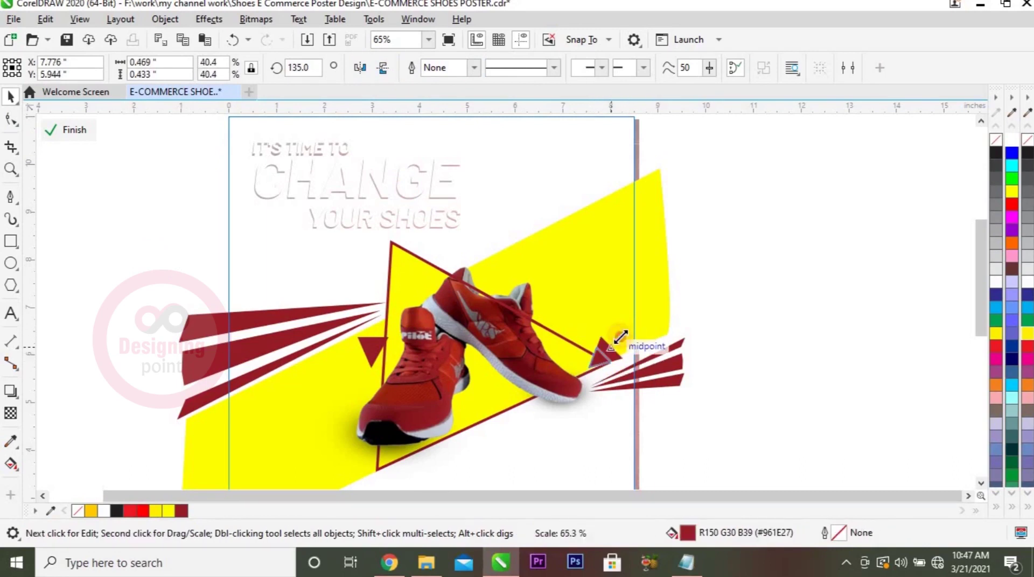
{"action": "key", "text": "z"}
{"action": "left_click", "coordinate": [629, 338]}
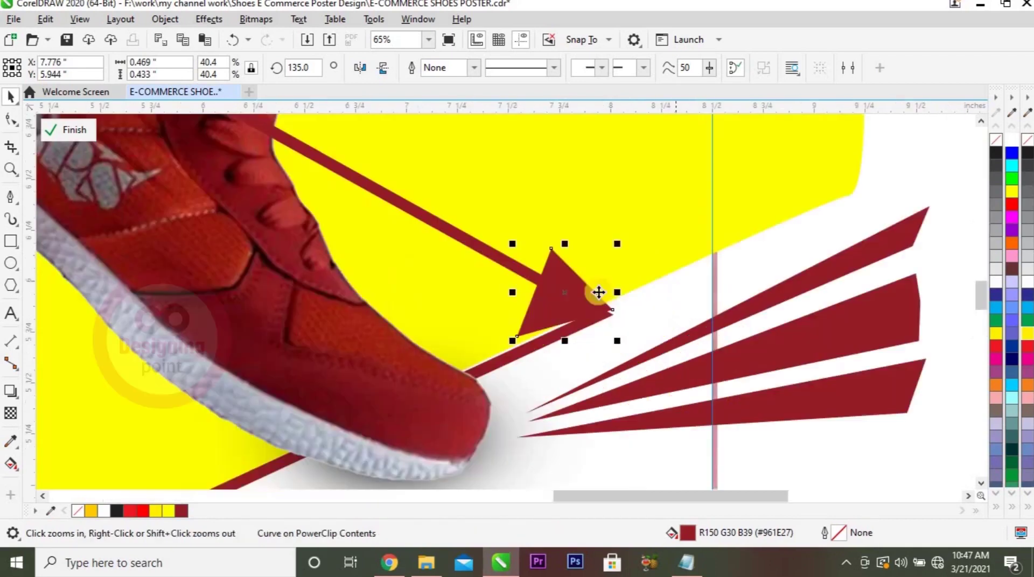
{"action": "key", "text": "space"}
{"action": "left_click_drag", "start_coordinate": [550, 329], "coordinate": [527, 375]}
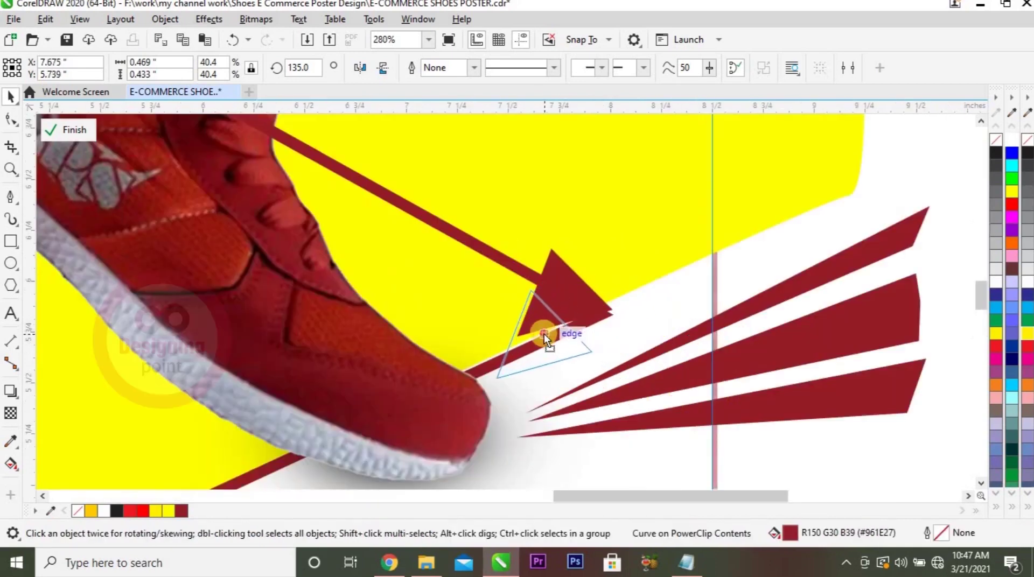
{"action": "left_click", "coordinate": [563, 290]}
{"action": "scroll", "coordinate": [564, 290], "scroll_direction": "down", "scroll_amount": 2}
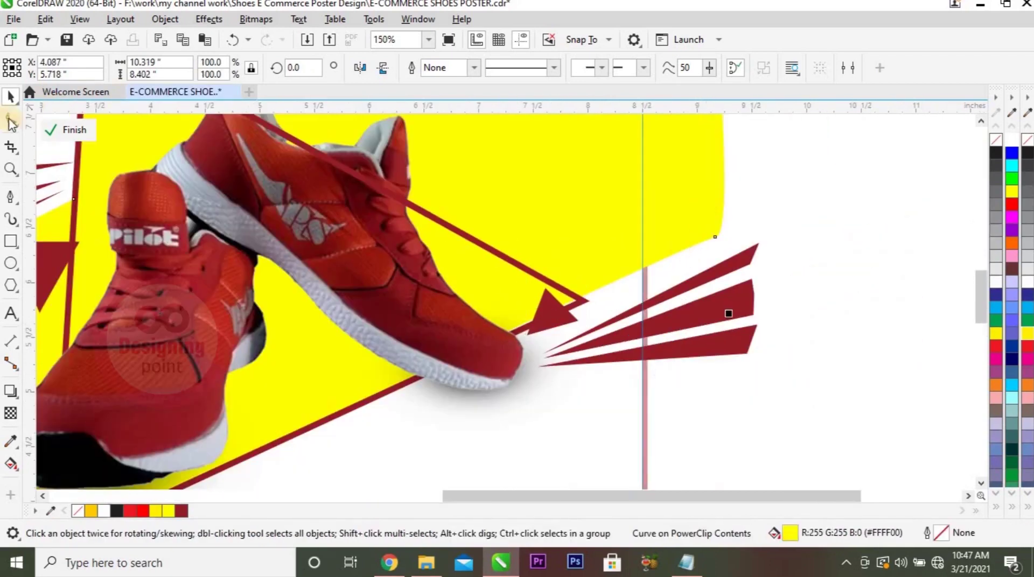
Step: Adjust the yellow band's right corner node, exit clip editing and view the whole page
{"action": "key", "text": "F10"}
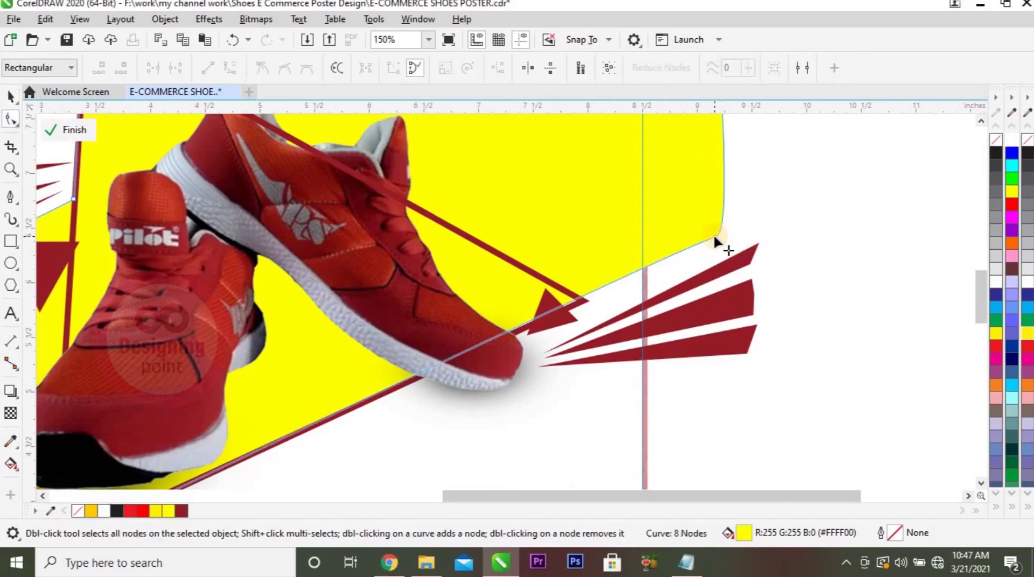
{"action": "left_click_drag", "start_coordinate": [716, 235], "coordinate": [723, 241]}
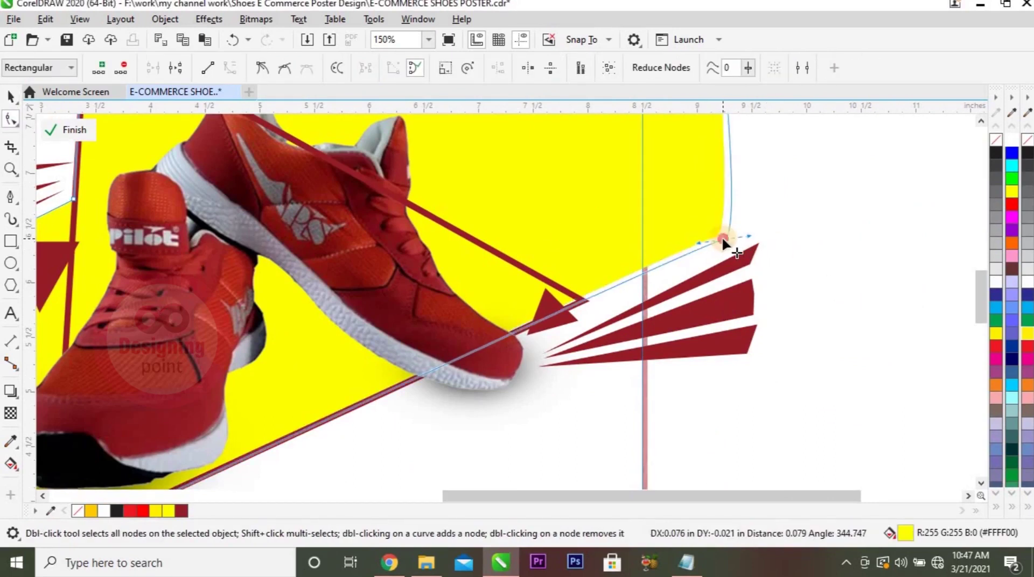
{"action": "left_click", "coordinate": [11, 96]}
{"action": "left_click", "coordinate": [694, 374]}
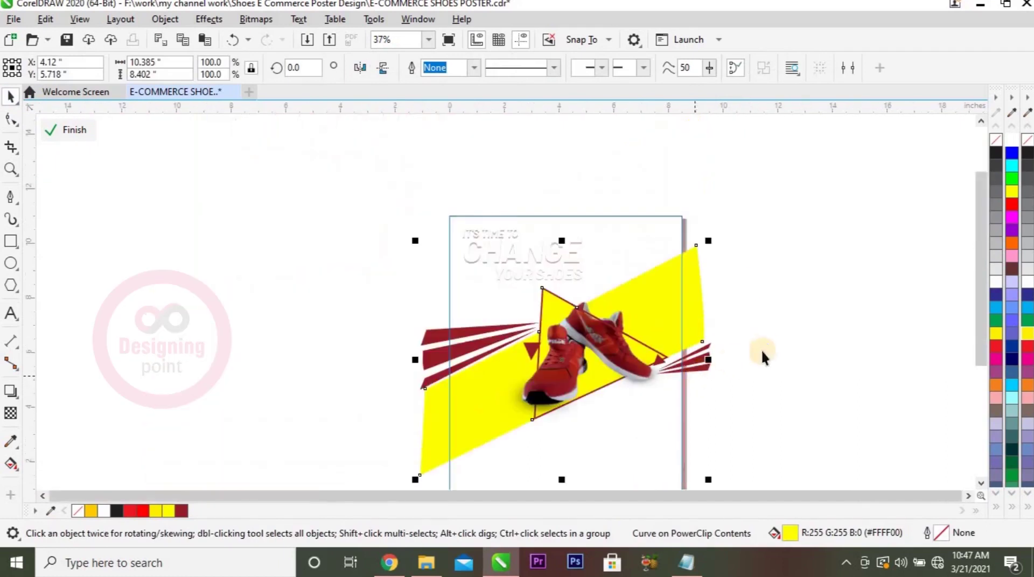
{"action": "key", "text": "shift+F4"}
{"action": "left_click", "coordinate": [764, 345]}
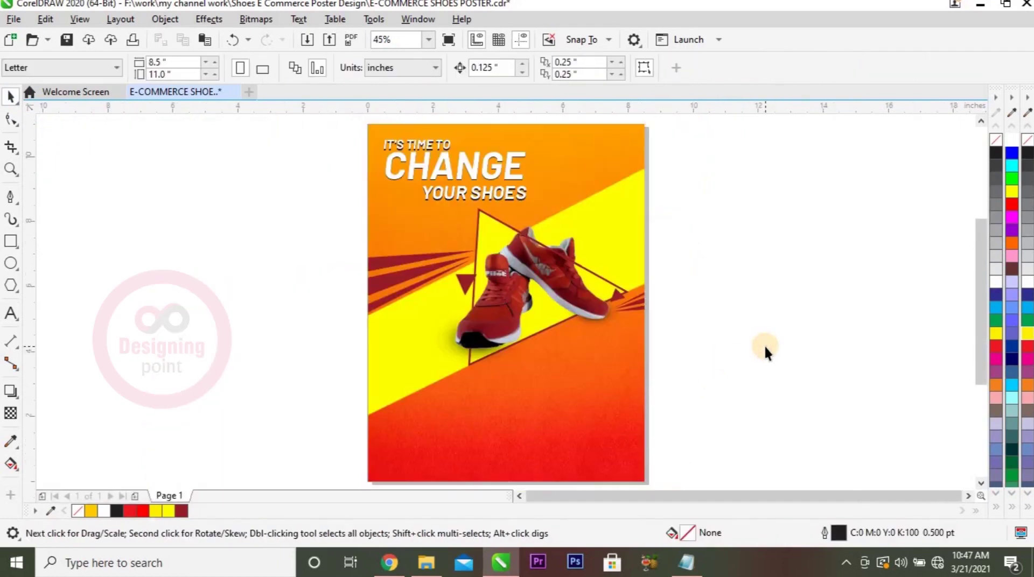
Step: Copy the THE REAL COMFORT SHOES lines from the Notepad notes
{"action": "left_click", "coordinate": [687, 563]}
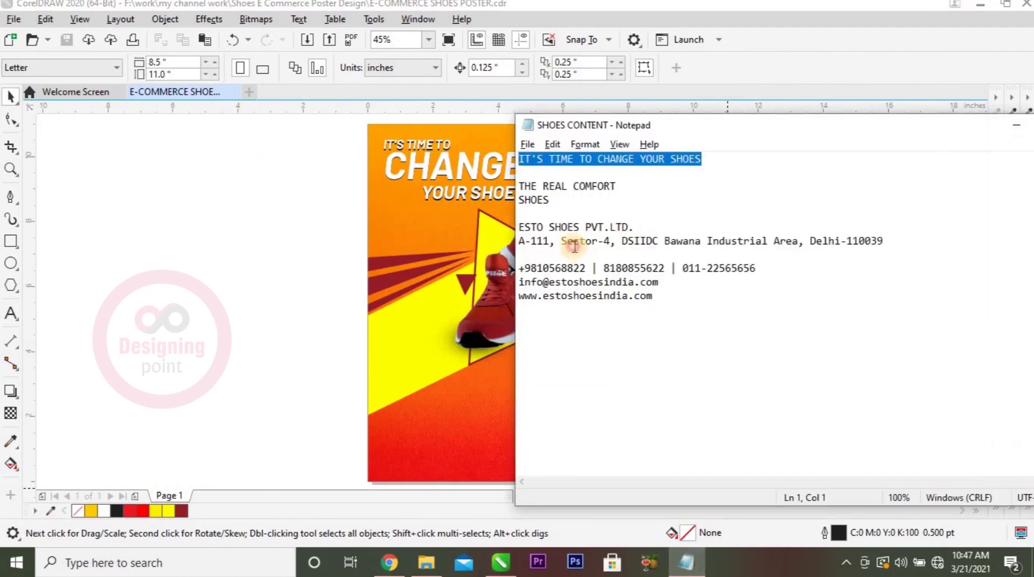
{"action": "left_click", "coordinate": [574, 246]}
{"action": "left_click_drag", "start_coordinate": [551, 200], "coordinate": [518, 186]}
{"action": "key", "text": "ctrl+c"}
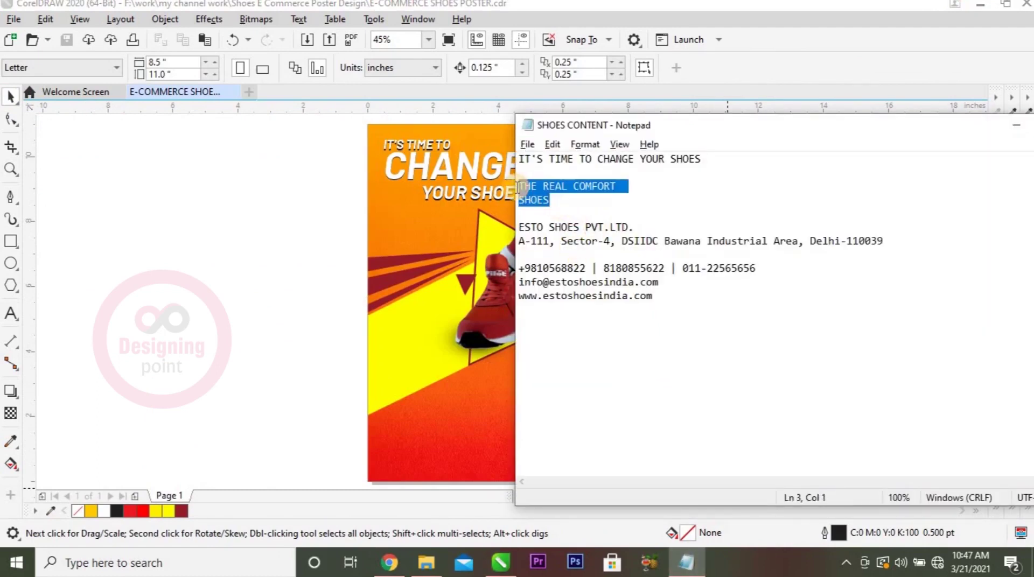
{"action": "key", "text": "alt+Tab"}
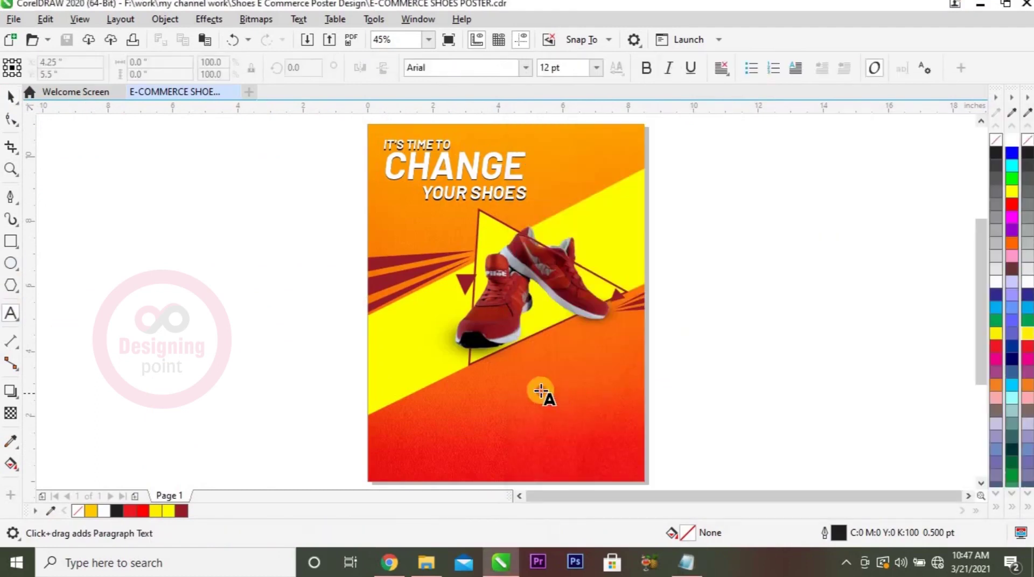
Step: Paste the THE REAL COMFORT SHOES text below the triangle and enlarge SHOES about threefold
{"action": "left_click", "coordinate": [541, 389]}
{"action": "key", "text": "ctrl+v"}
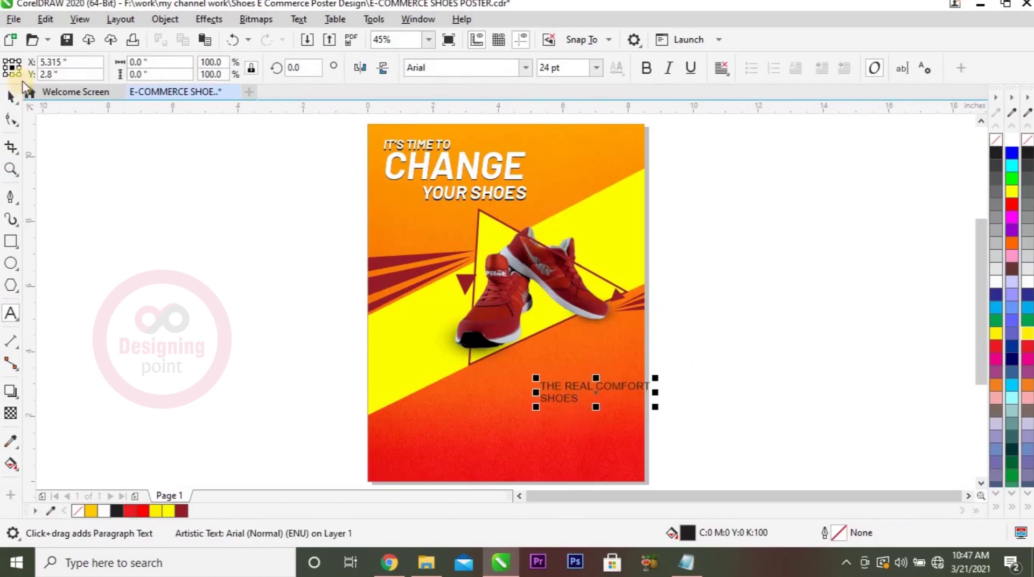
{"action": "left_click", "coordinate": [12, 96]}
{"action": "key", "text": "z"}
{"action": "left_click_drag", "start_coordinate": [714, 442], "coordinate": [489, 369]}
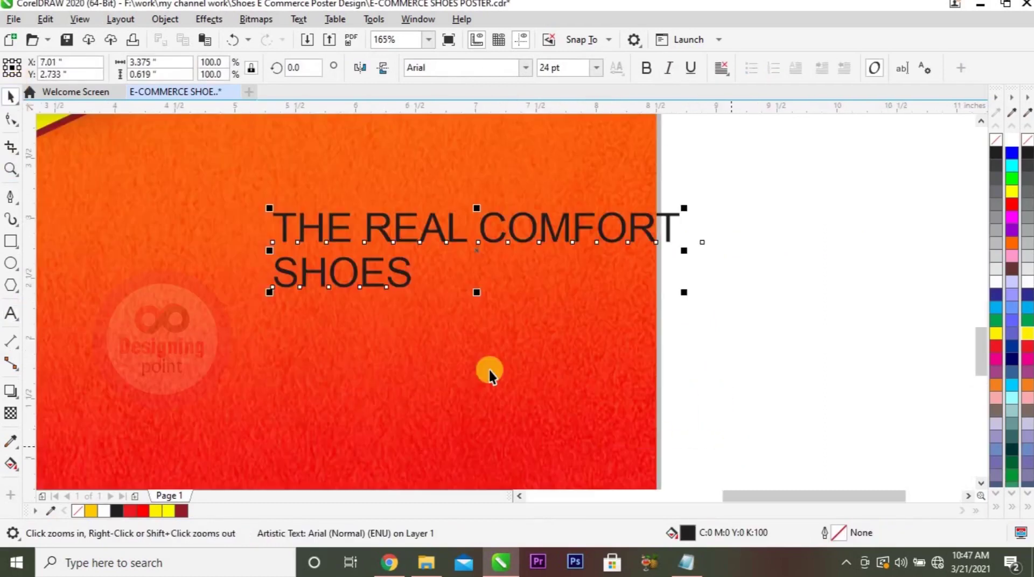
{"action": "key", "text": "space"}
{"action": "left_click", "coordinate": [395, 294]}
{"action": "left_click_drag", "start_coordinate": [415, 291], "coordinate": [693, 460]}
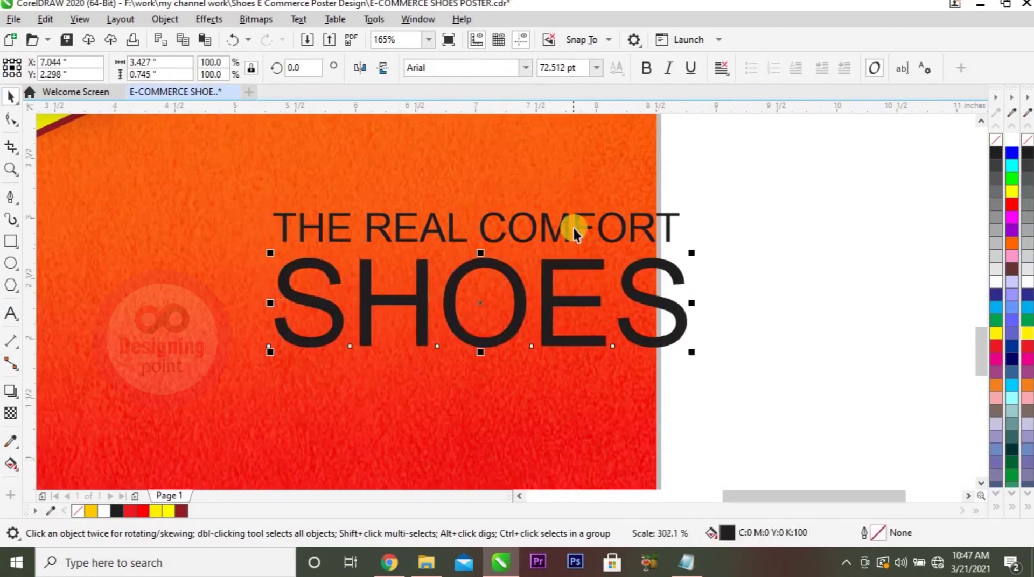
Step: Set THE REAL COMFORT in Intro and SHOES in Nexa Rust Slab Black Shadow, resizing SHOES
{"action": "left_click", "coordinate": [485, 224]}
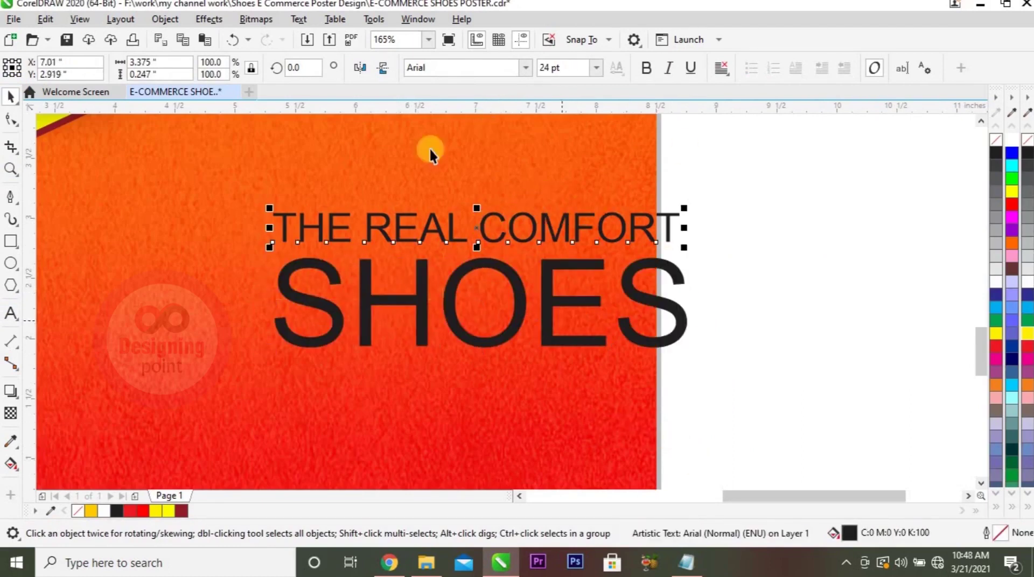
{"action": "left_click", "coordinate": [527, 67]}
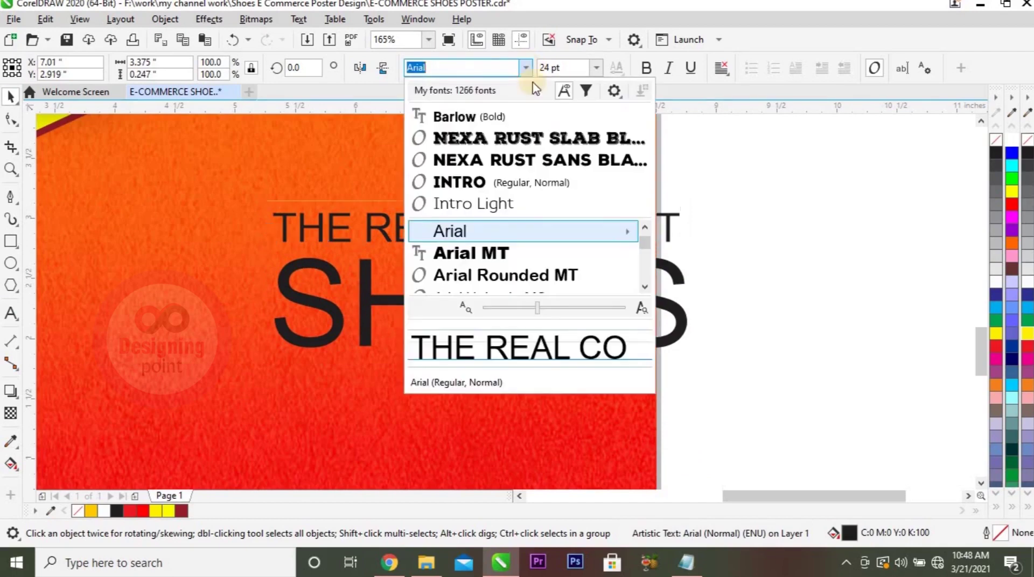
{"action": "left_click", "coordinate": [487, 182]}
{"action": "left_click", "coordinate": [669, 267]}
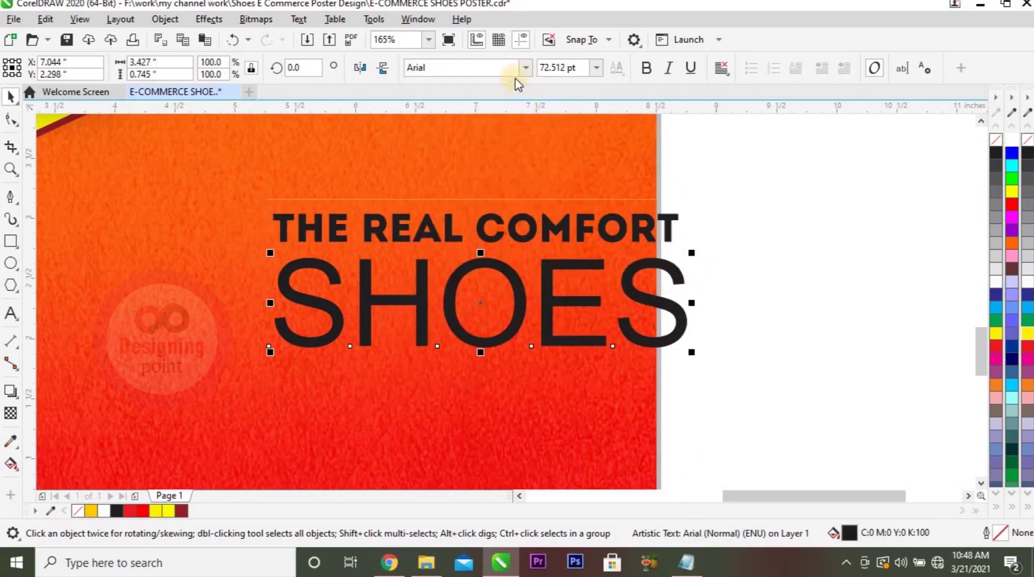
{"action": "left_click", "coordinate": [524, 67]}
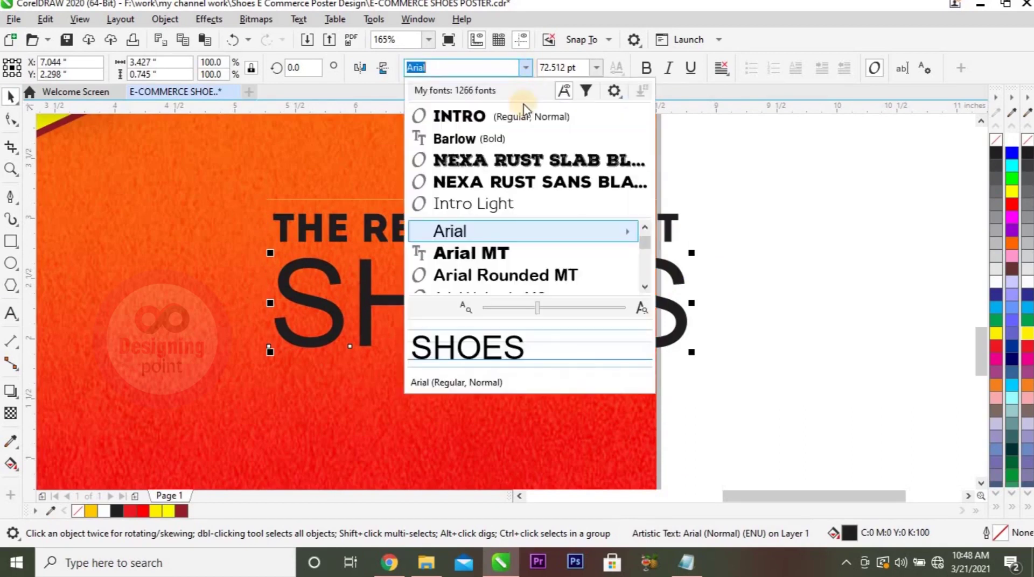
{"action": "left_click", "coordinate": [516, 162]}
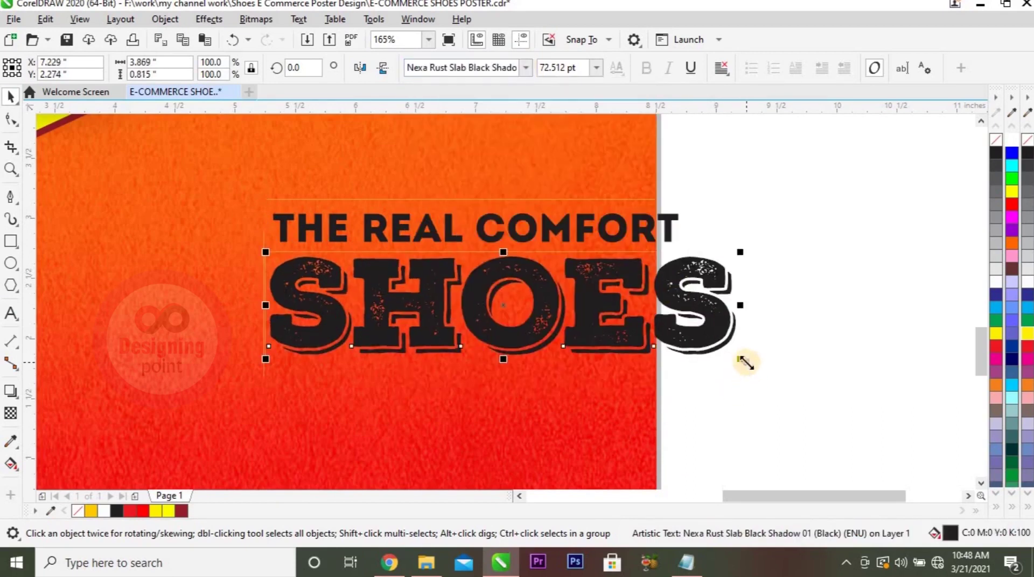
{"action": "left_click_drag", "start_coordinate": [746, 363], "coordinate": [699, 365]}
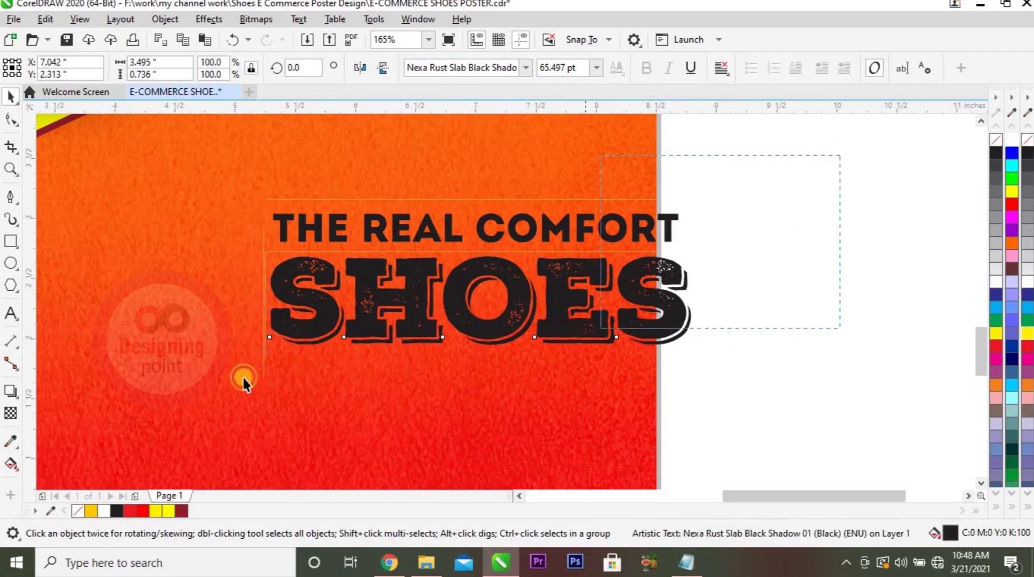
Step: Make both headline lines white and place them below the triangle on the right
{"action": "left_click_drag", "start_coordinate": [147, 385], "coordinate": [146, 386]}
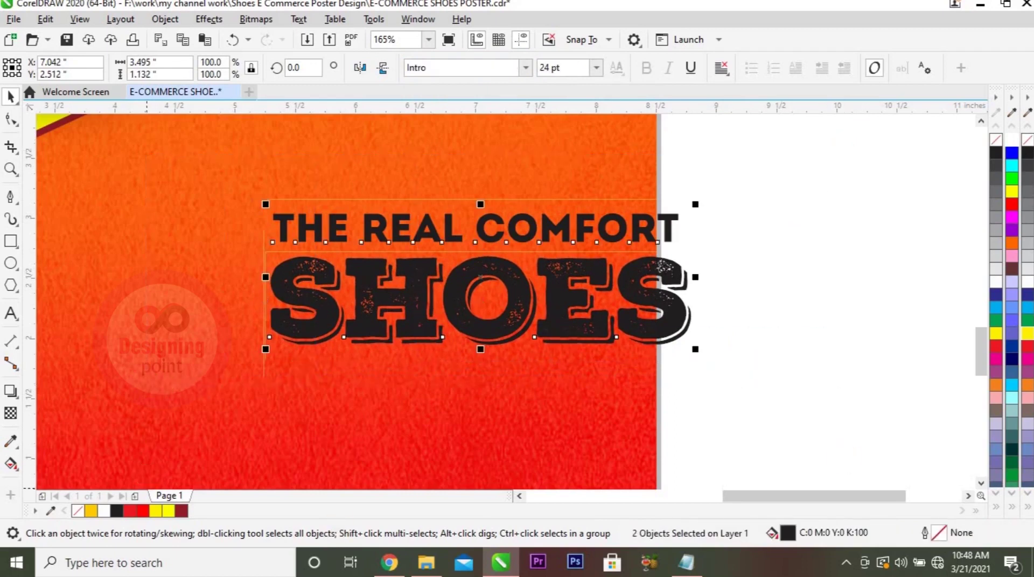
{"action": "left_click", "coordinate": [1026, 287]}
{"action": "scroll", "coordinate": [653, 342], "scroll_direction": "down", "scroll_amount": 2}
{"action": "scroll", "coordinate": [647, 337], "scroll_direction": "down", "scroll_amount": 2}
{"action": "left_click_drag", "start_coordinate": [628, 326], "coordinate": [616, 309]}
{"action": "left_click_drag", "start_coordinate": [595, 358], "coordinate": [533, 337]}
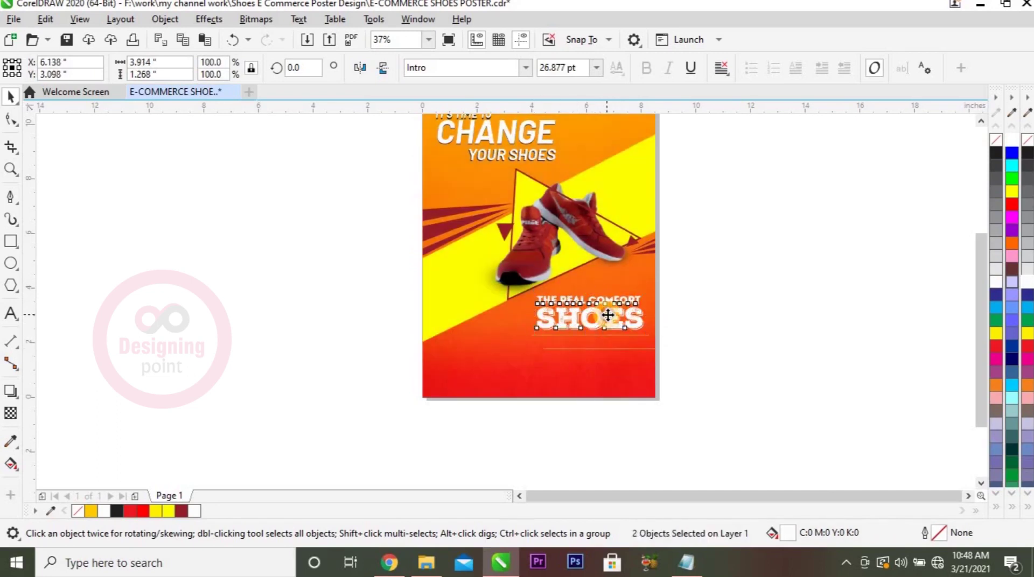
{"action": "left_click", "coordinate": [747, 332]}
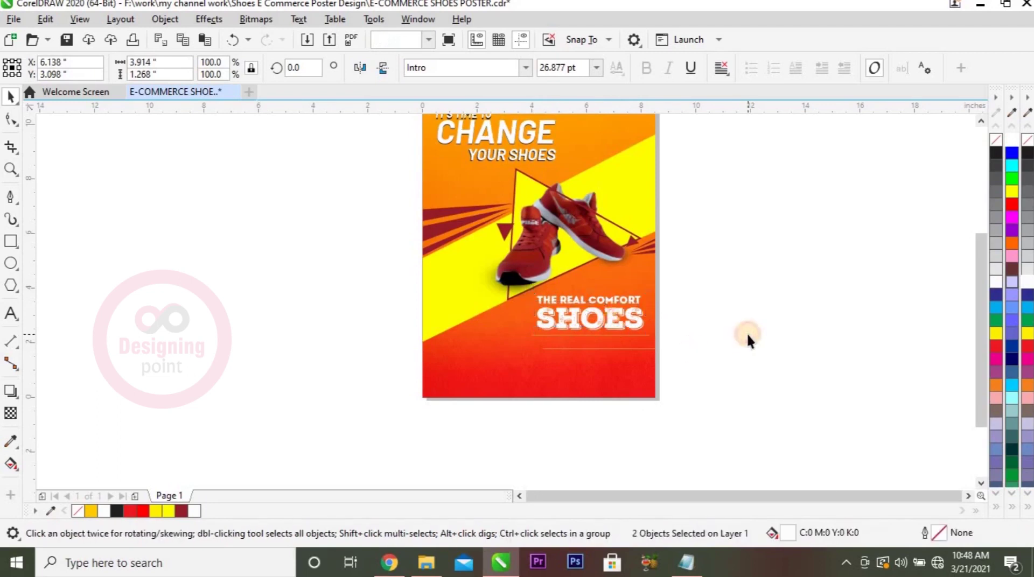
{"action": "key", "text": "shift+F4"}
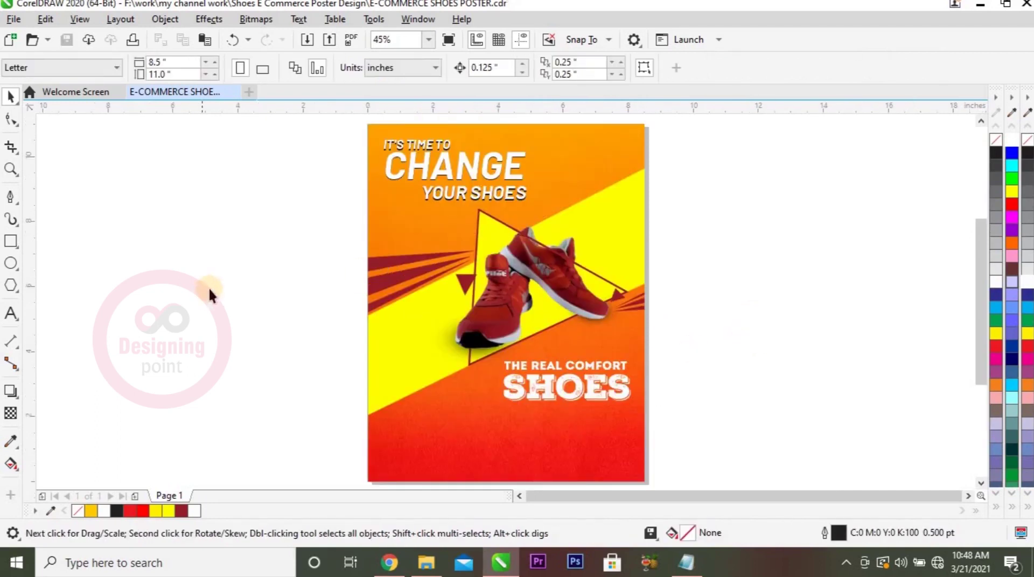
Step: Import the running athlete PSD from File Explorer into the poster
{"action": "left_click", "coordinate": [425, 564]}
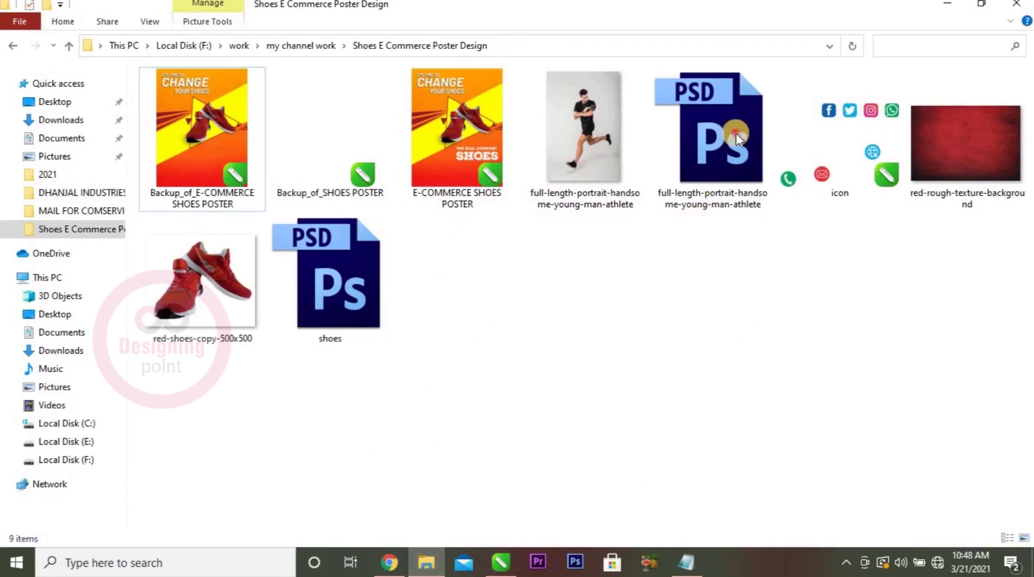
{"action": "left_click", "coordinate": [719, 144]}
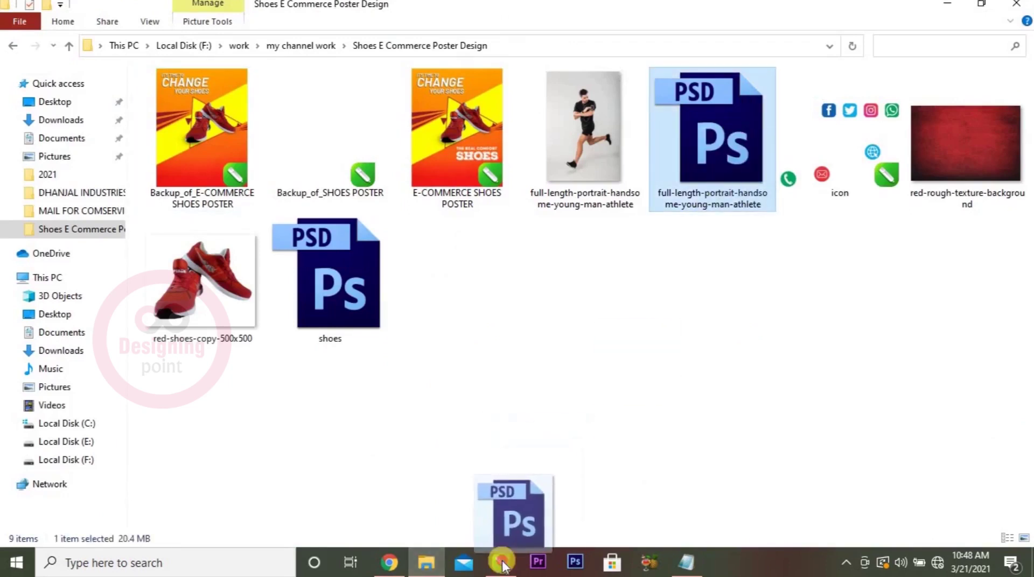
{"action": "left_click_drag", "start_coordinate": [608, 420], "coordinate": [263, 318]}
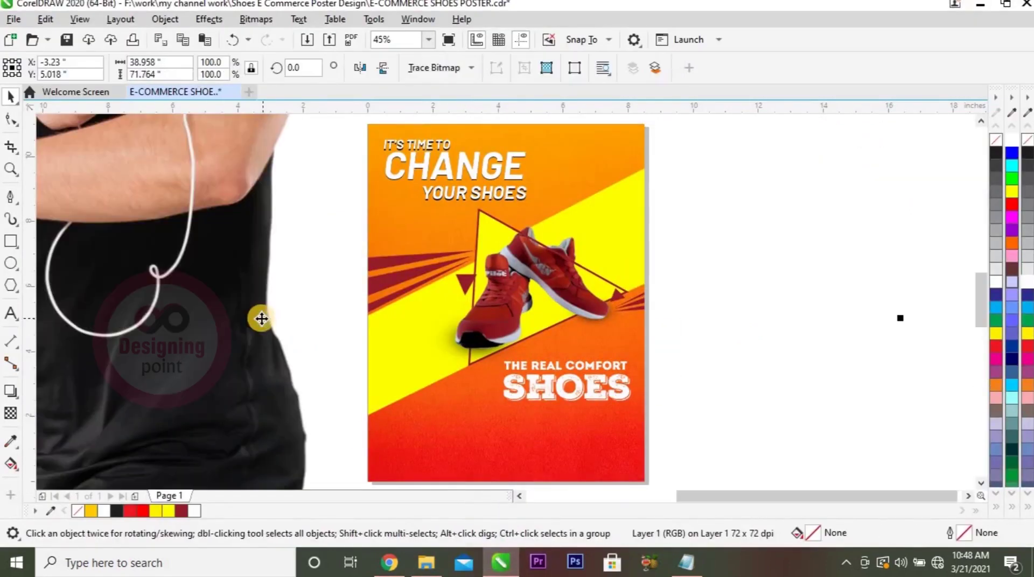
Step: Shrink the imported runner photo to about 18% and fit the poster in view
{"action": "key", "text": "F4"}
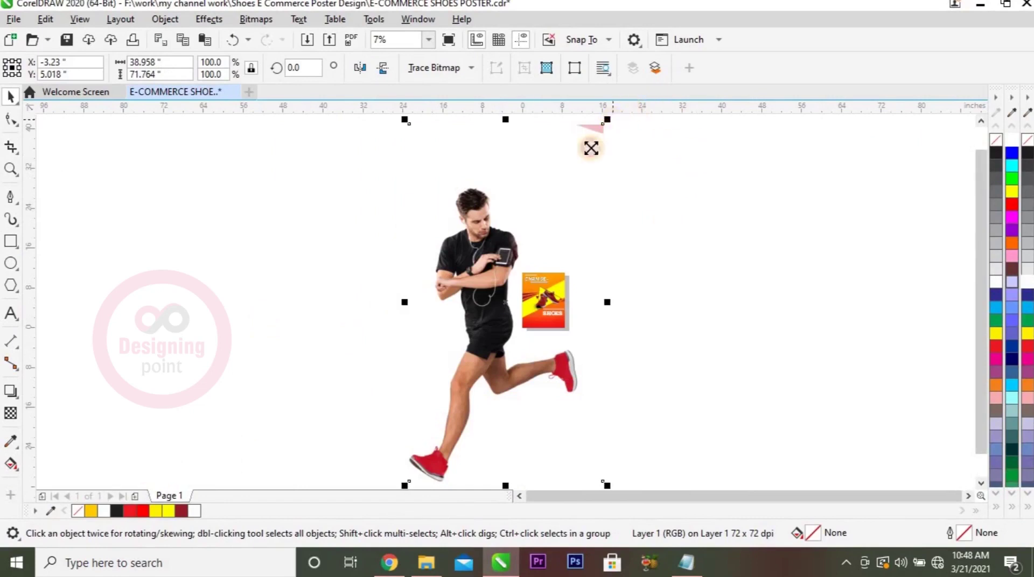
{"action": "left_click_drag", "start_coordinate": [591, 148], "coordinate": [526, 268]}
{"action": "key", "text": "shift+F2"}
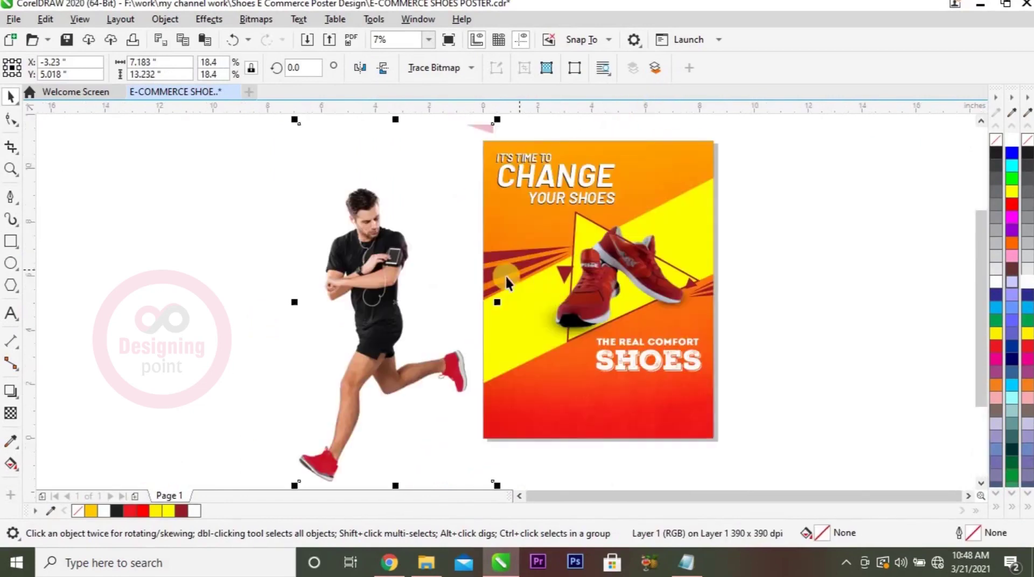
Step: Trim the runner photo with a rectangle using a shaping command, then delete the rectangle
{"action": "left_click", "coordinate": [11, 240]}
{"action": "scroll", "coordinate": [237, 189], "scroll_direction": "up", "scroll_amount": 1}
{"action": "left_click_drag", "start_coordinate": [240, 150], "coordinate": [524, 234]}
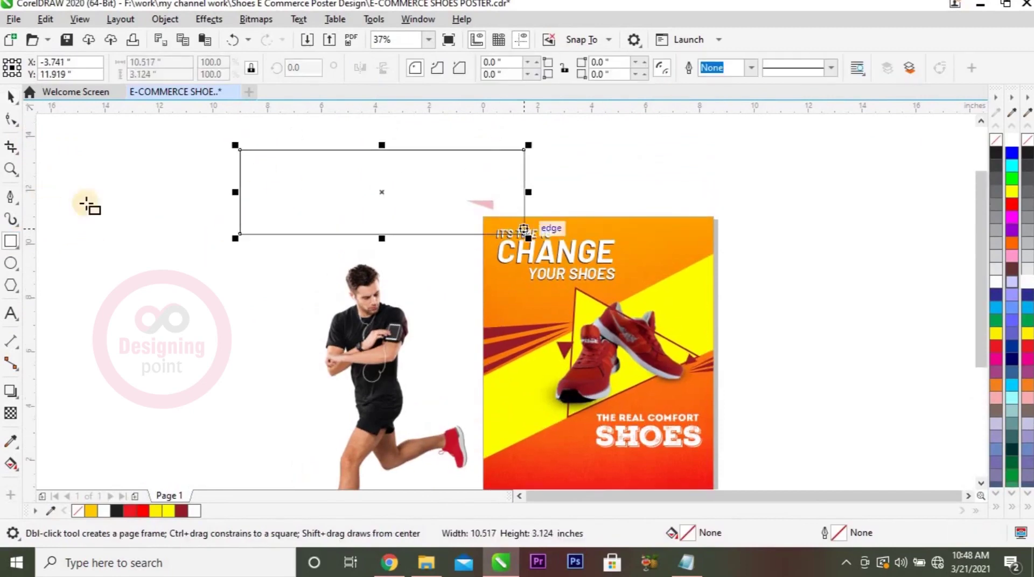
{"action": "key", "text": "space"}
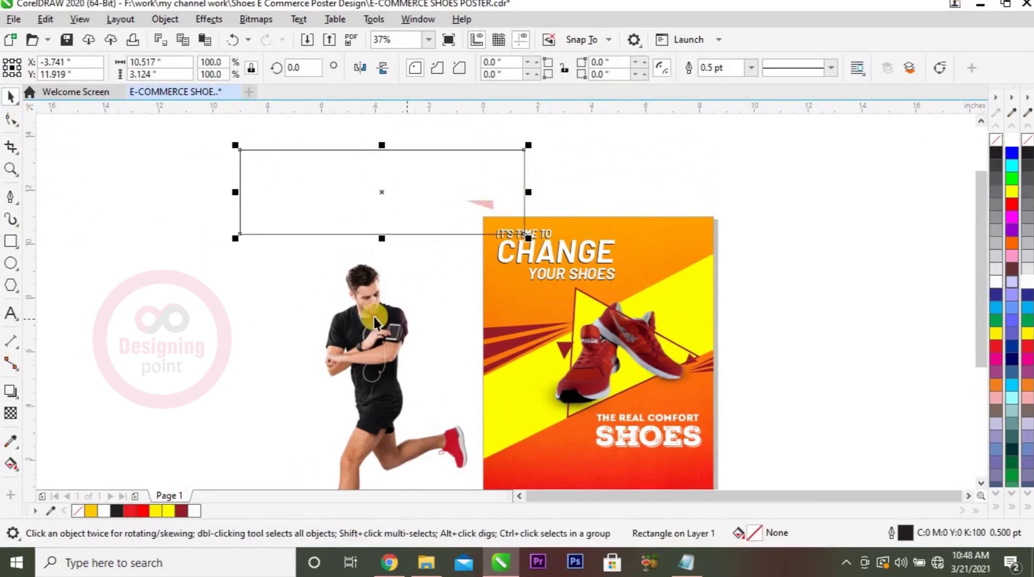
{"action": "left_click", "coordinate": [374, 317], "text": "shift"}
{"action": "left_click", "coordinate": [465, 68]}
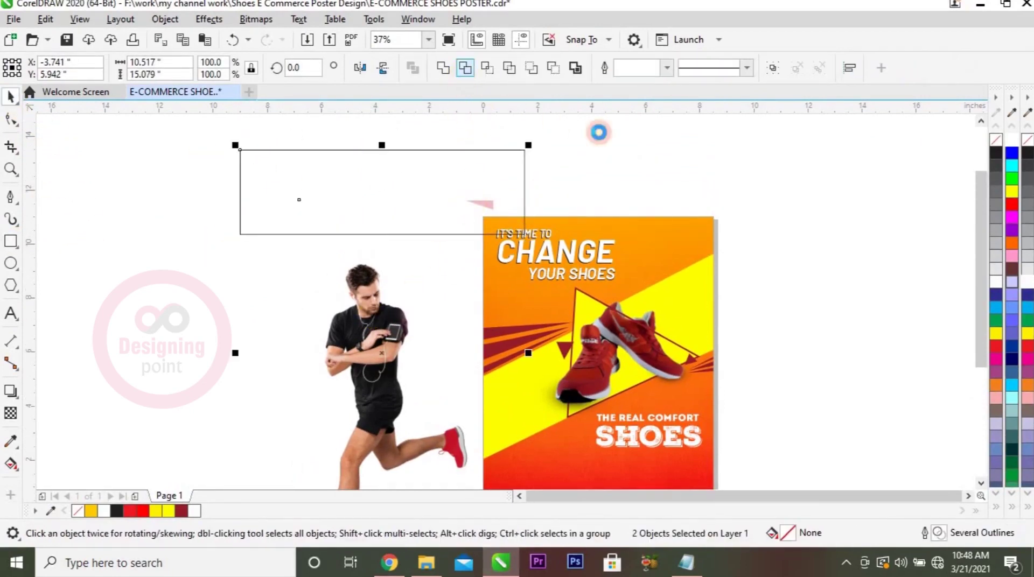
{"action": "left_click", "coordinate": [480, 180]}
{"action": "key", "text": "Delete"}
Step: Scale the runner to about 6.8% and place him at the poster's left, running toward the shoes
{"action": "left_click", "coordinate": [383, 324]}
{"action": "scroll", "coordinate": [486, 233], "scroll_direction": "down", "scroll_amount": 1}
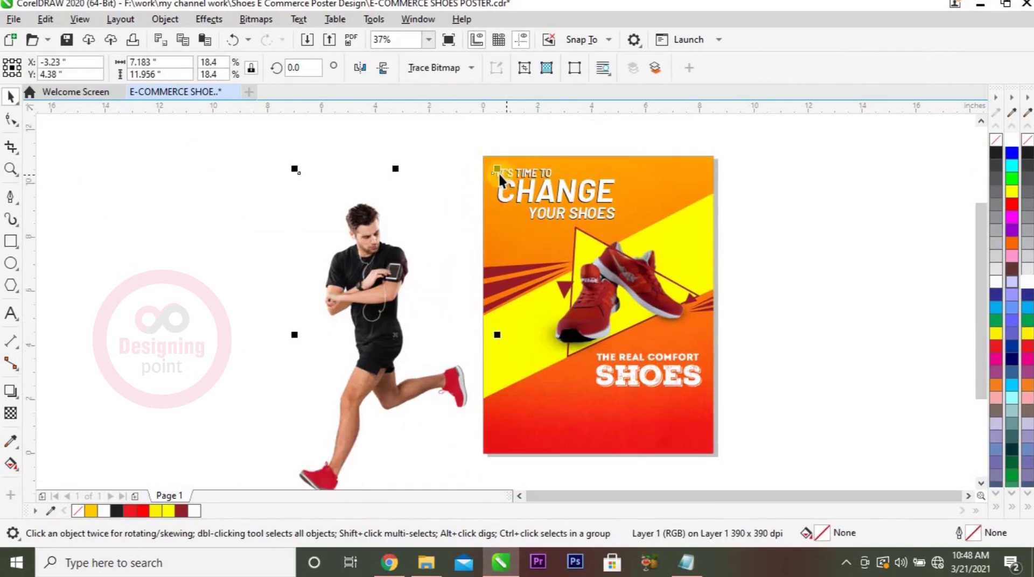
{"action": "mouse_move", "coordinate": [497, 171]}
{"action": "left_mouse_down"}
{"action": "mouse_move", "coordinate": [445, 293]}
{"action": "mouse_move", "coordinate": [395, 340]}
{"action": "left_mouse_up"}
{"action": "left_click_drag", "start_coordinate": [339, 404], "coordinate": [529, 307]}
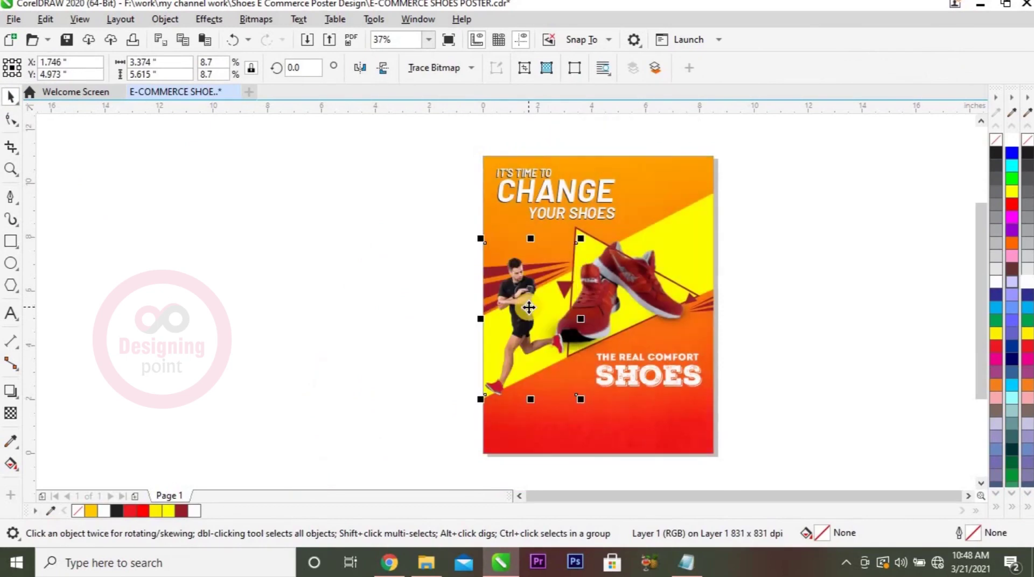
{"action": "scroll", "coordinate": [528, 308], "scroll_direction": "up", "scroll_amount": 1}
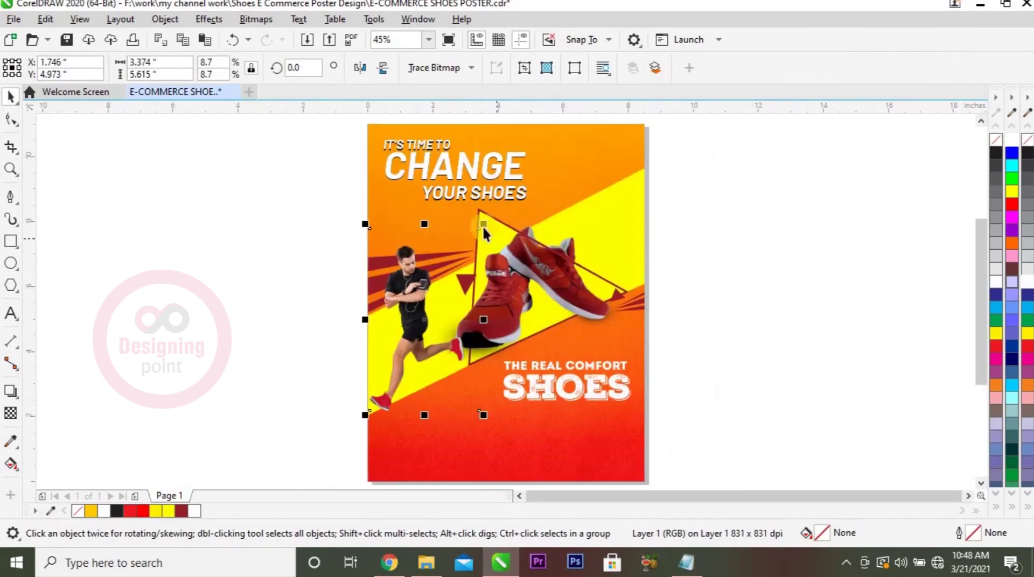
{"action": "left_click_drag", "start_coordinate": [482, 225], "coordinate": [447, 279]}
{"action": "left_click_drag", "start_coordinate": [407, 325], "coordinate": [411, 321]}
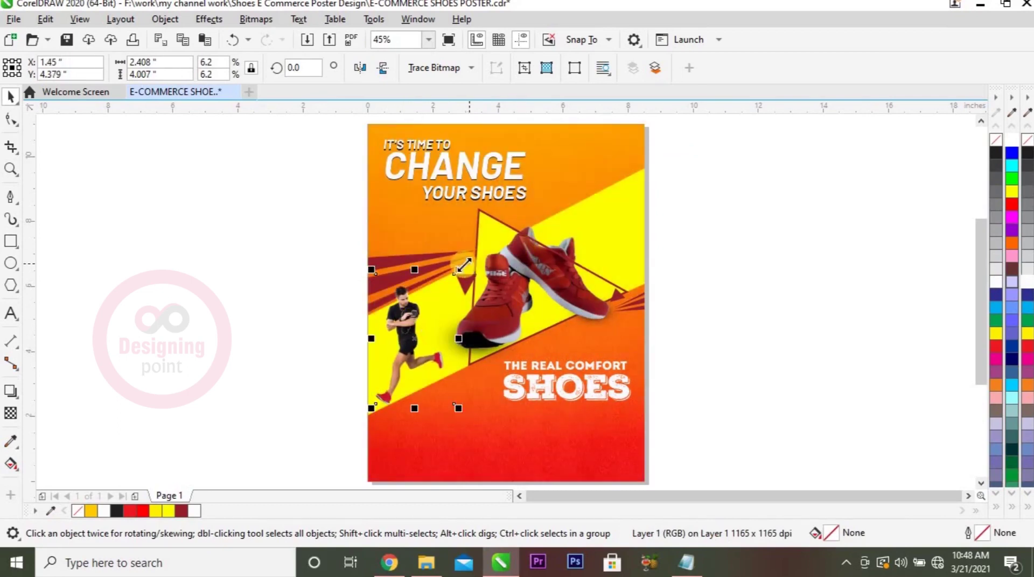
{"action": "left_click_drag", "start_coordinate": [461, 263], "coordinate": [467, 256]}
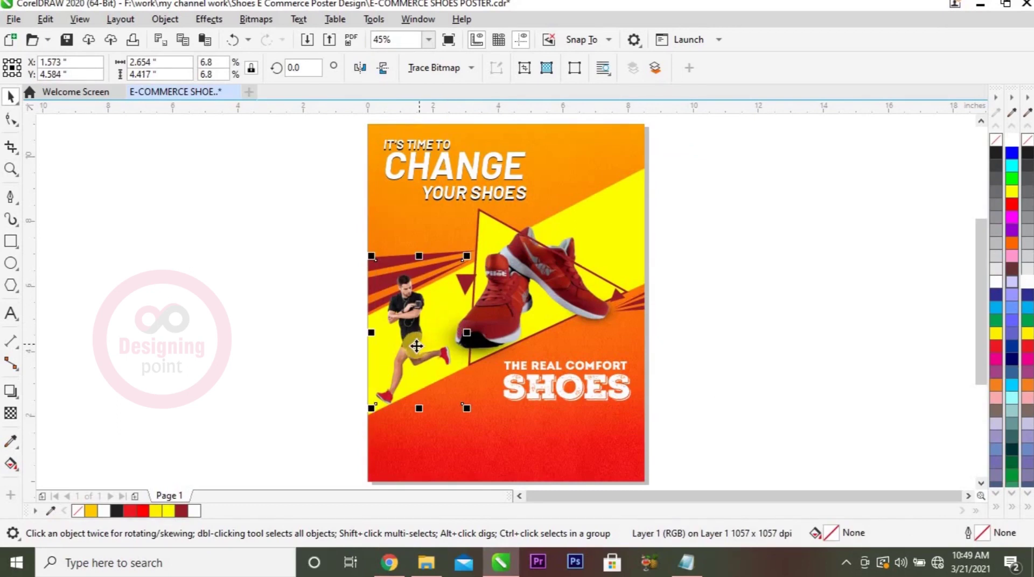
{"action": "left_click_drag", "start_coordinate": [411, 351], "coordinate": [413, 347]}
{"action": "key", "text": "z"}
{"action": "left_click", "coordinate": [473, 345]}
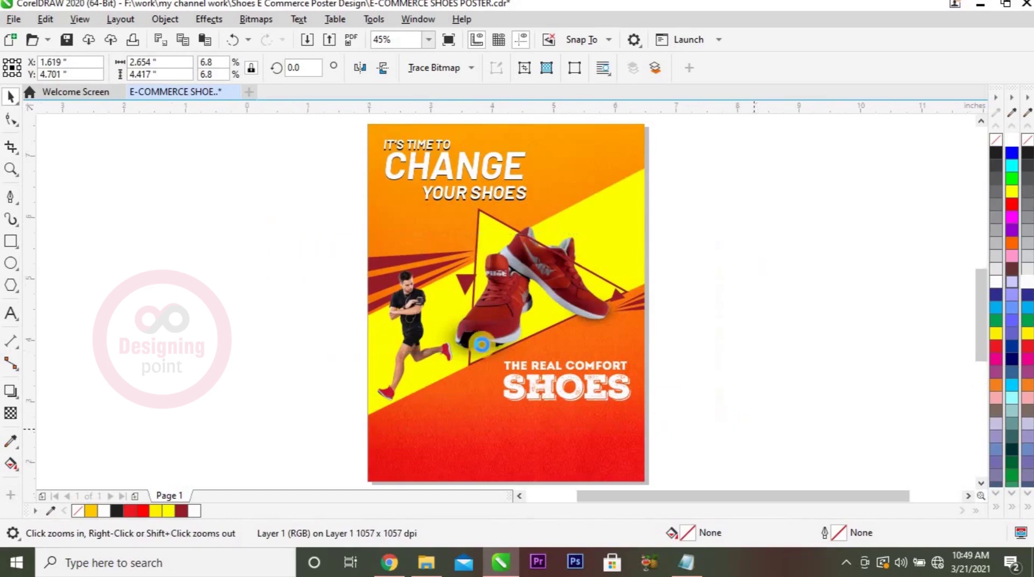
{"action": "key", "text": "space"}
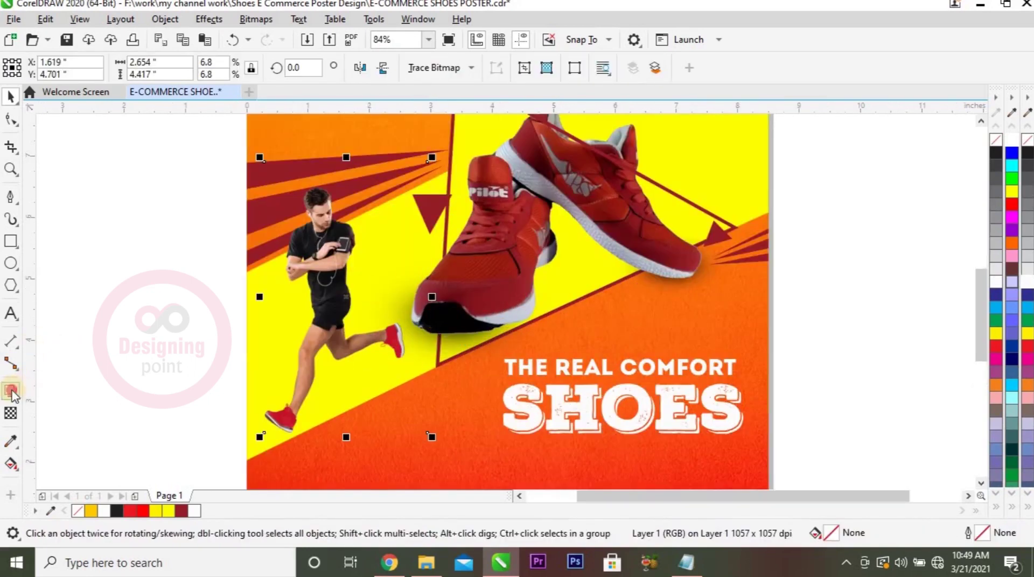
Step: Cast a rightward drop shadow from the runner with opacity 25 and feathering 7
{"action": "left_click", "coordinate": [11, 393]}
{"action": "left_click_drag", "start_coordinate": [347, 298], "coordinate": [428, 297]}
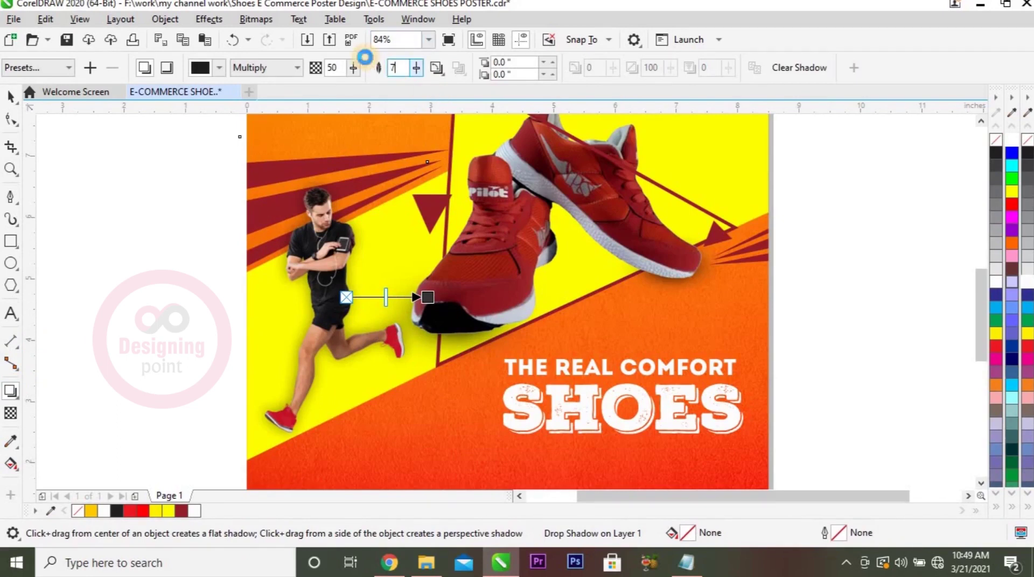
{"action": "double_click", "coordinate": [334, 67]}
{"action": "type", "text": "5"}
{"action": "key", "text": "Return"}
Step: Fit the whole page in view and save the poster
{"action": "left_click", "coordinate": [12, 96]}
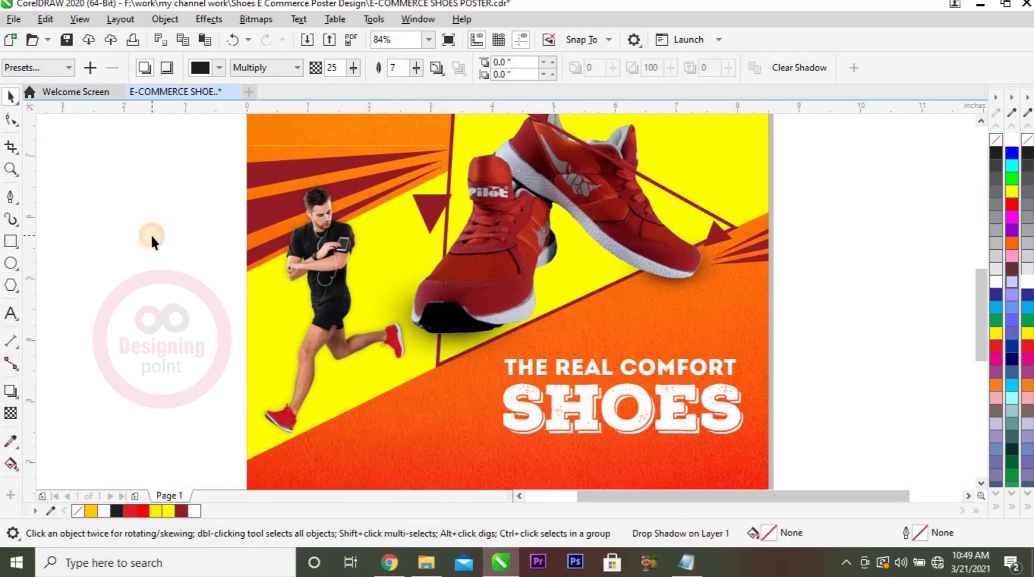
{"action": "key", "text": "shift+F4"}
{"action": "key", "text": "ctrl+s"}
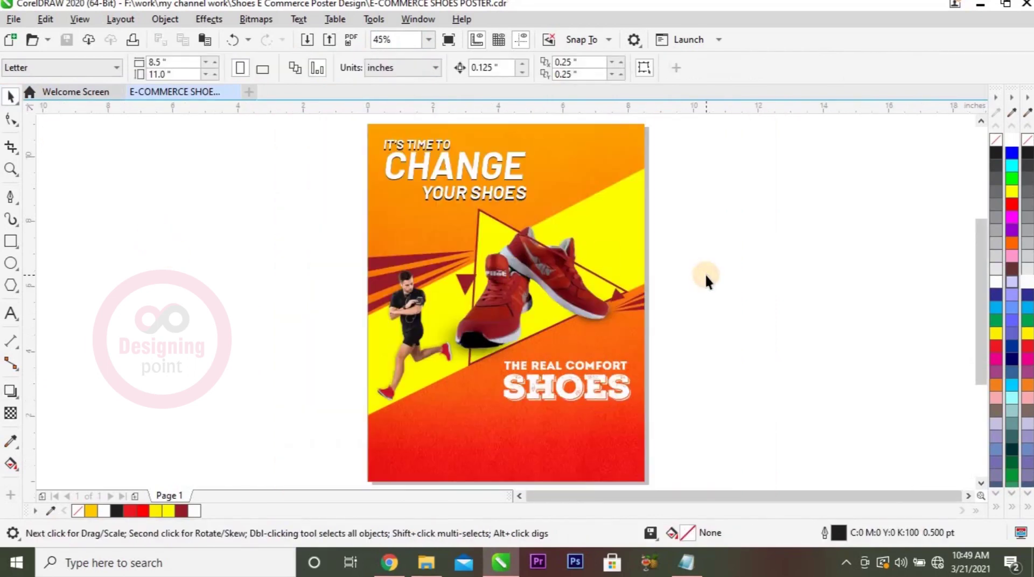
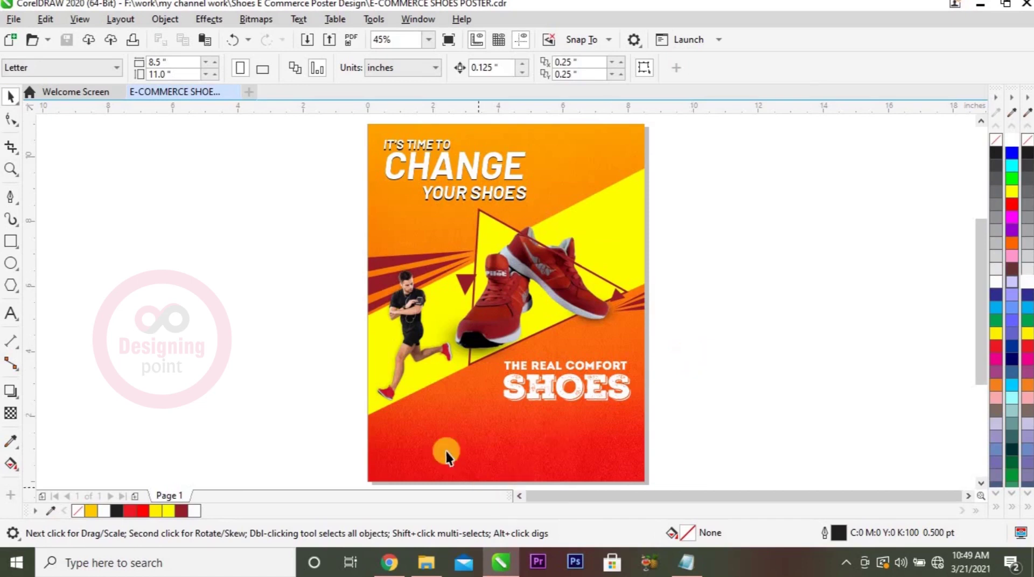
Step: Copy the company name and address lines from the SHOES CONTENT notes, then start a text entry at the poster bottom
{"action": "key", "text": "z"}
{"action": "left_click_drag", "start_coordinate": [311, 383], "coordinate": [716, 475]}
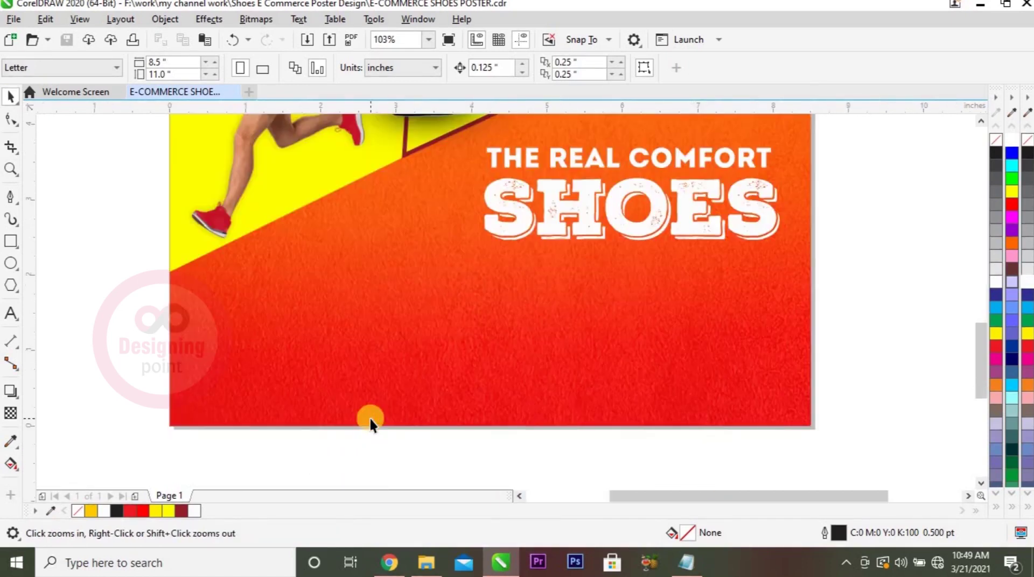
{"action": "left_click_drag", "start_coordinate": [122, 252], "coordinate": [868, 456]}
{"action": "left_click", "coordinate": [690, 574]}
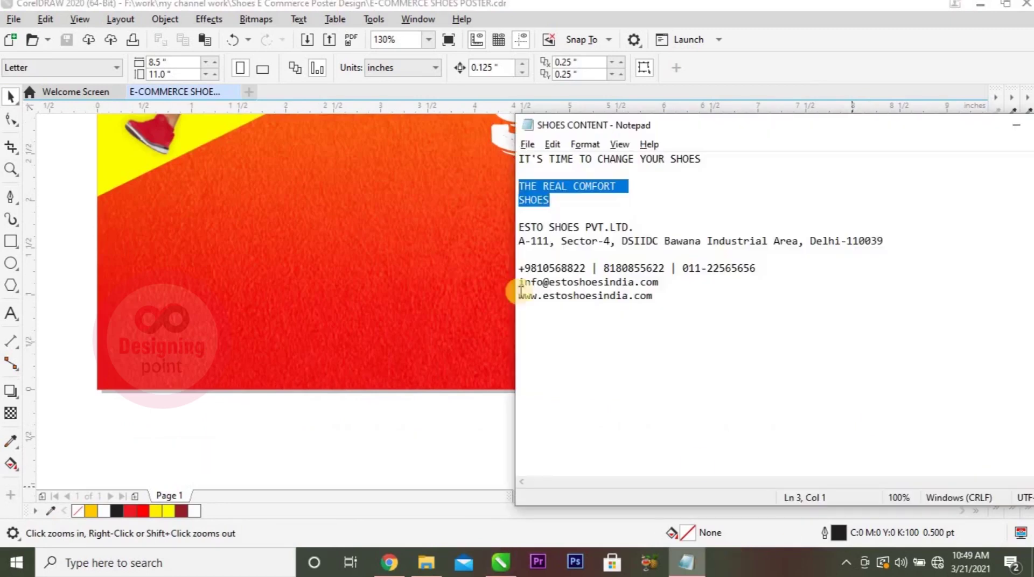
{"action": "left_click", "coordinate": [561, 240]}
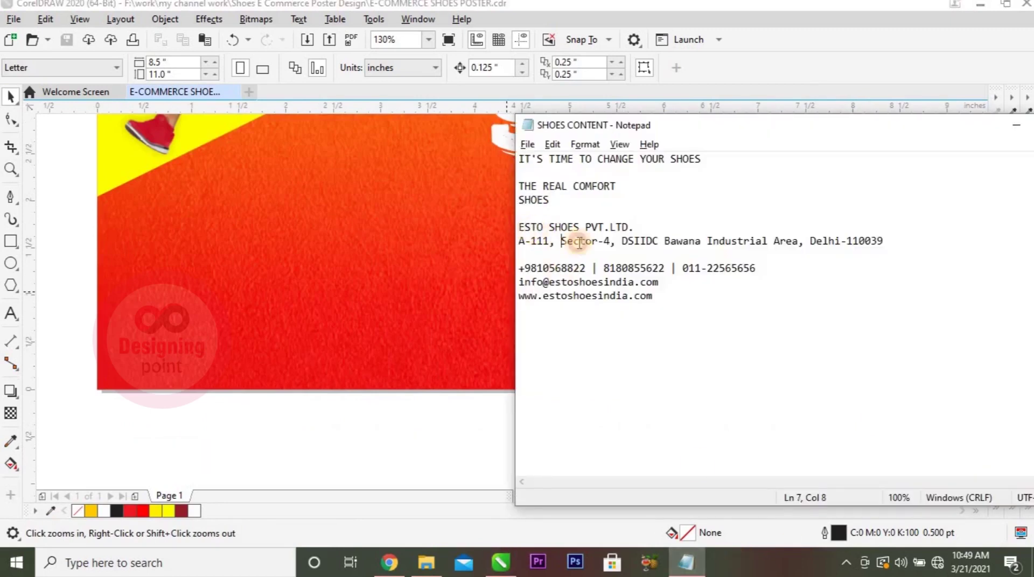
{"action": "left_click_drag", "start_coordinate": [519, 227], "coordinate": [905, 244]}
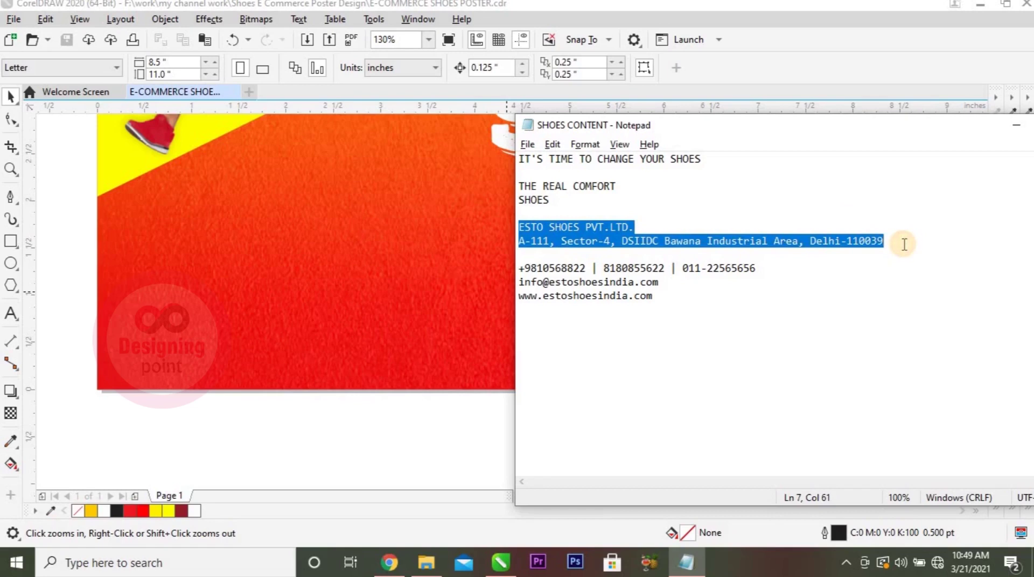
{"action": "key", "text": "alt+Tab"}
{"action": "left_click", "coordinate": [11, 314]}
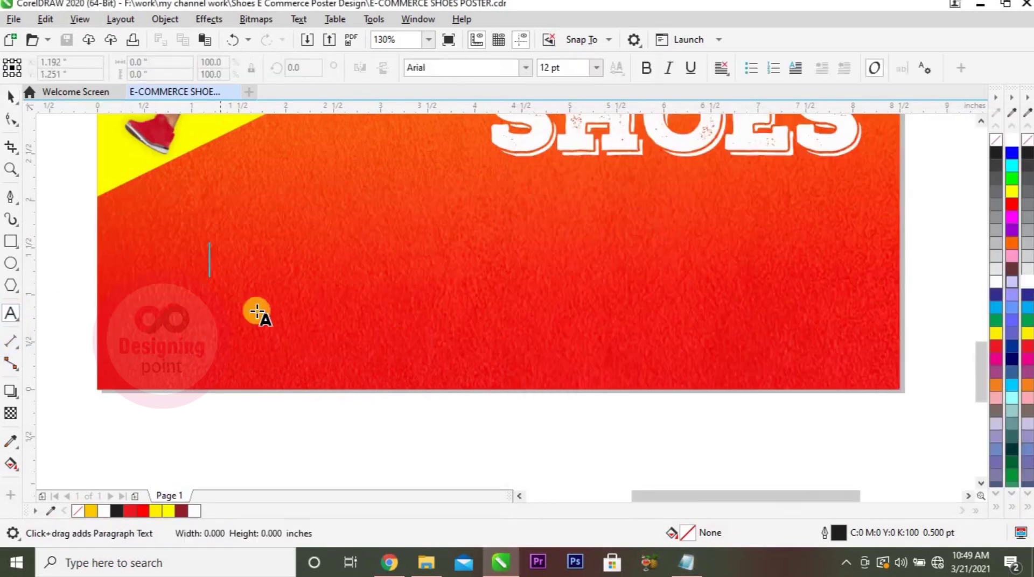
Step: Paste the company name and address, styling the name in Nexa Rust Sans Black and the address in Barlow Bold
{"action": "key", "text": "ctrl+v"}
{"action": "left_click", "coordinate": [12, 98]}
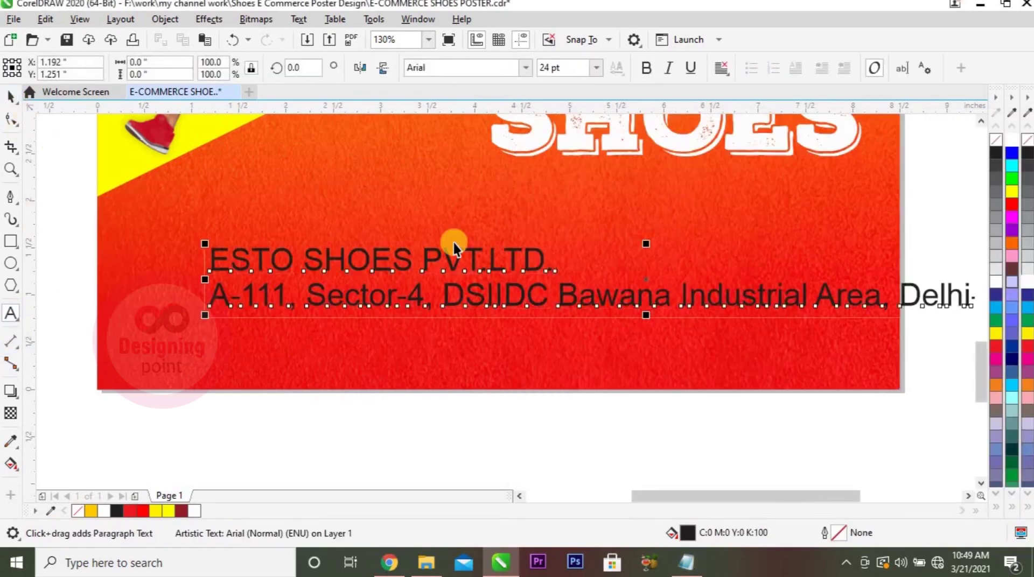
{"action": "left_click", "coordinate": [458, 259]}
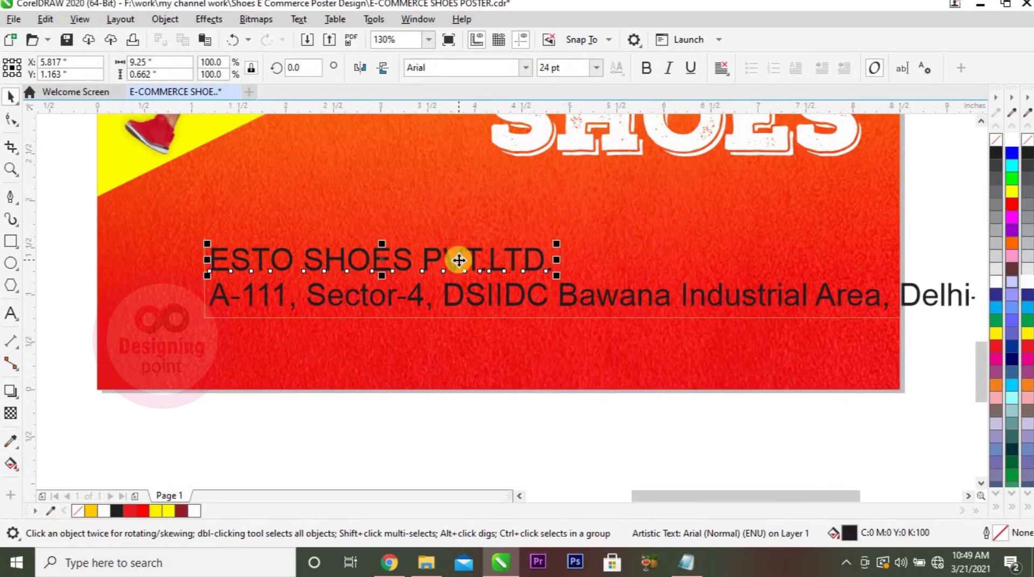
{"action": "left_click", "coordinate": [525, 67]}
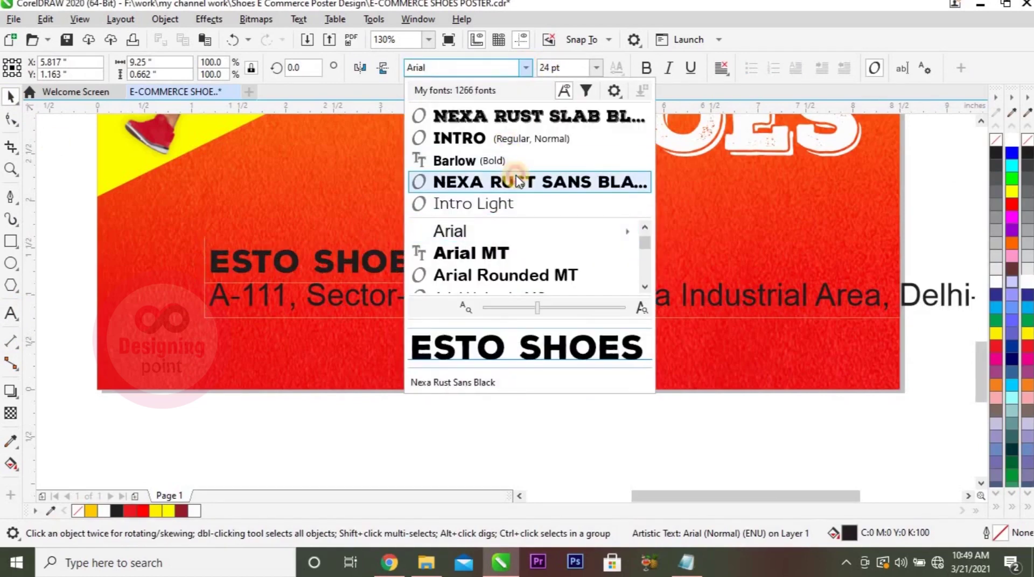
{"action": "left_click", "coordinate": [512, 177]}
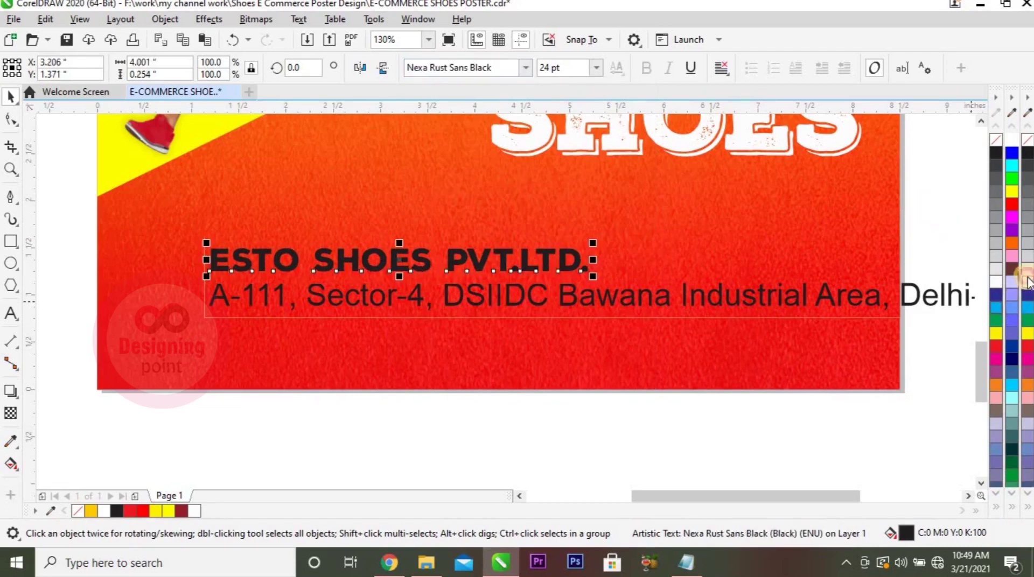
{"action": "left_click", "coordinate": [539, 293]}
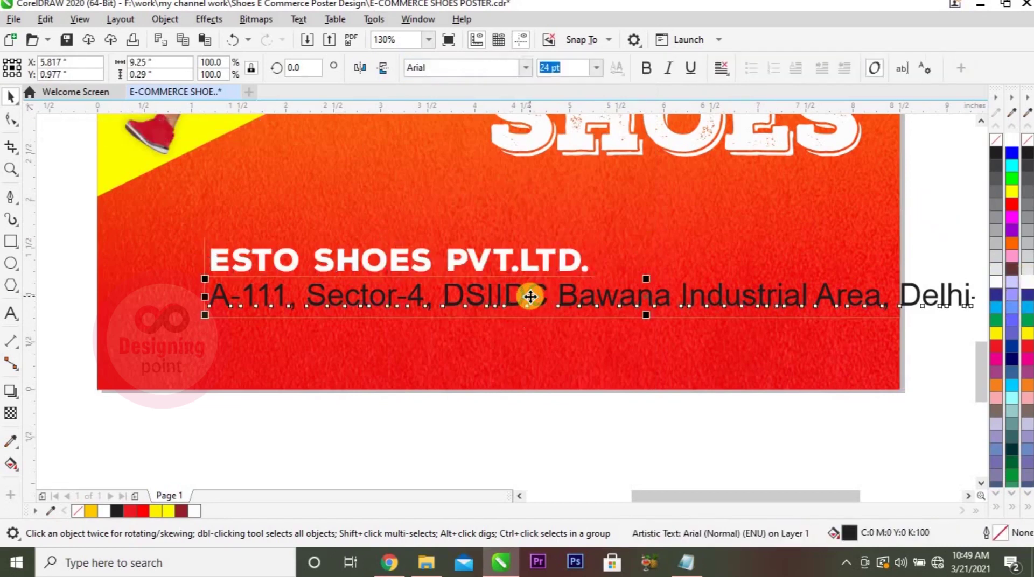
{"action": "left_click", "coordinate": [528, 67]}
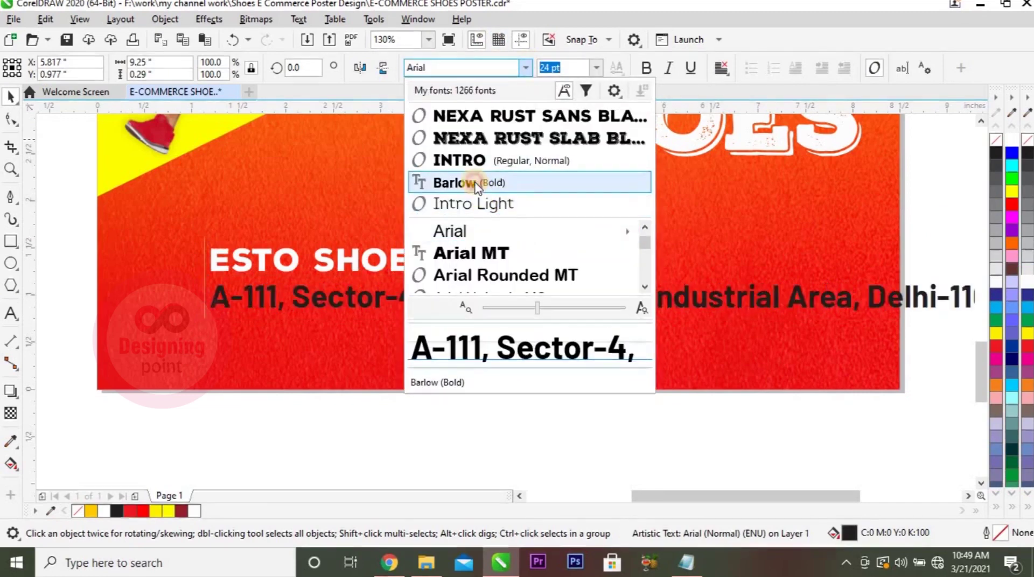
{"action": "left_click", "coordinate": [313, 362]}
Step: Enlarge the company name to the address width, then shrink both lines to fit the poster
{"action": "left_click", "coordinate": [548, 251]}
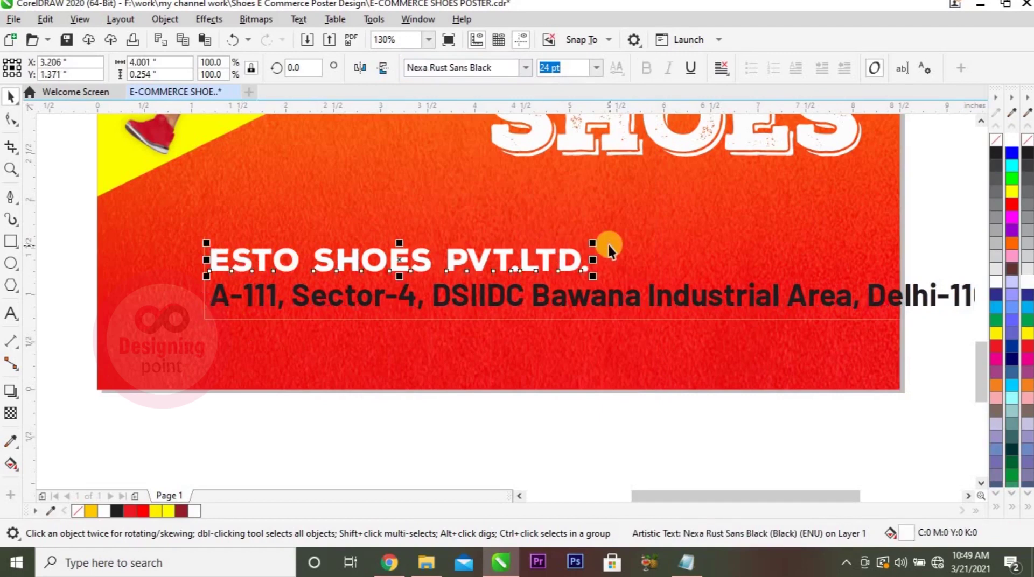
{"action": "left_click_drag", "start_coordinate": [595, 245], "coordinate": [729, 181]}
{"action": "left_click", "coordinate": [397, 296], "text": "shift"}
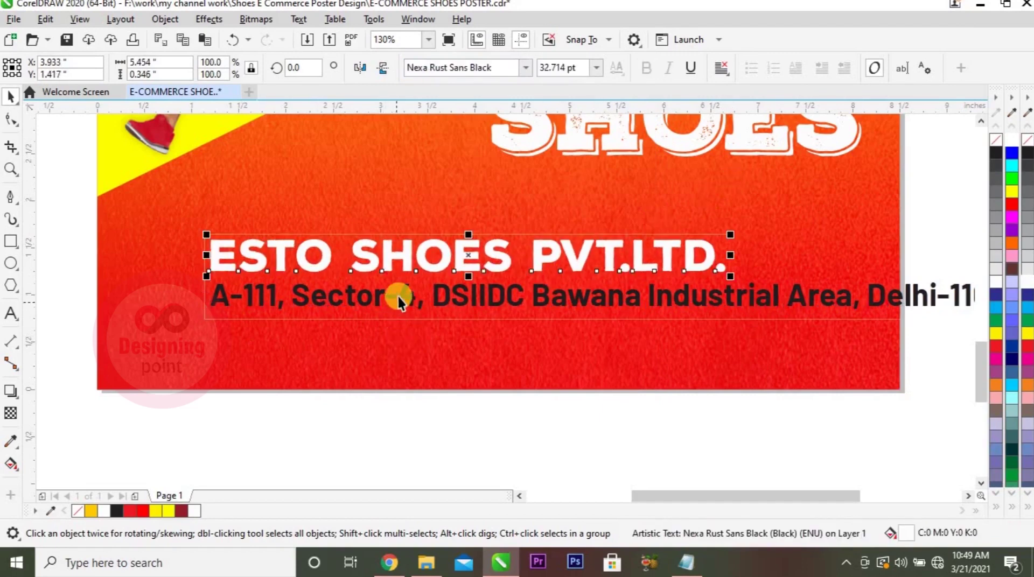
{"action": "scroll", "coordinate": [295, 300], "scroll_direction": "down", "scroll_amount": 3}
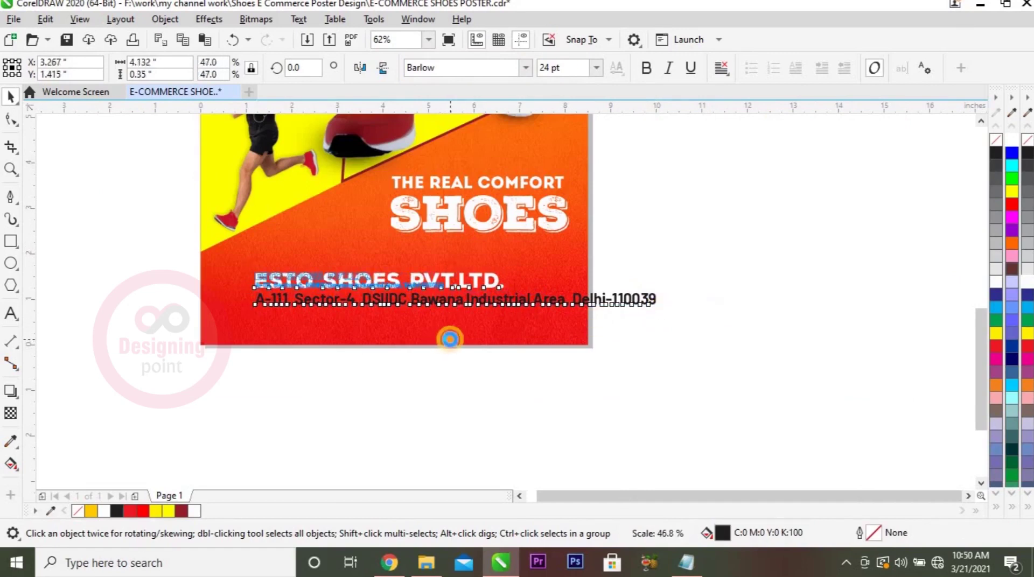
{"action": "left_click_drag", "start_coordinate": [660, 311], "coordinate": [451, 337]}
{"action": "key", "text": "z"}
{"action": "left_click_drag", "start_coordinate": [146, 242], "coordinate": [549, 323]}
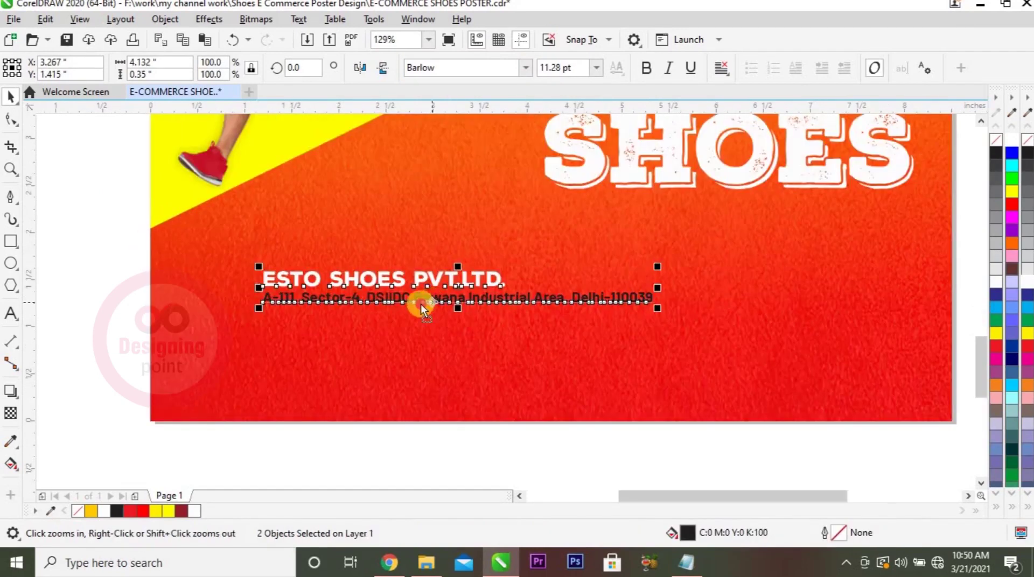
Step: Align the company text block to the page's left edge, nudged slightly inward
{"action": "left_click_drag", "start_coordinate": [421, 303], "coordinate": [349, 303]}
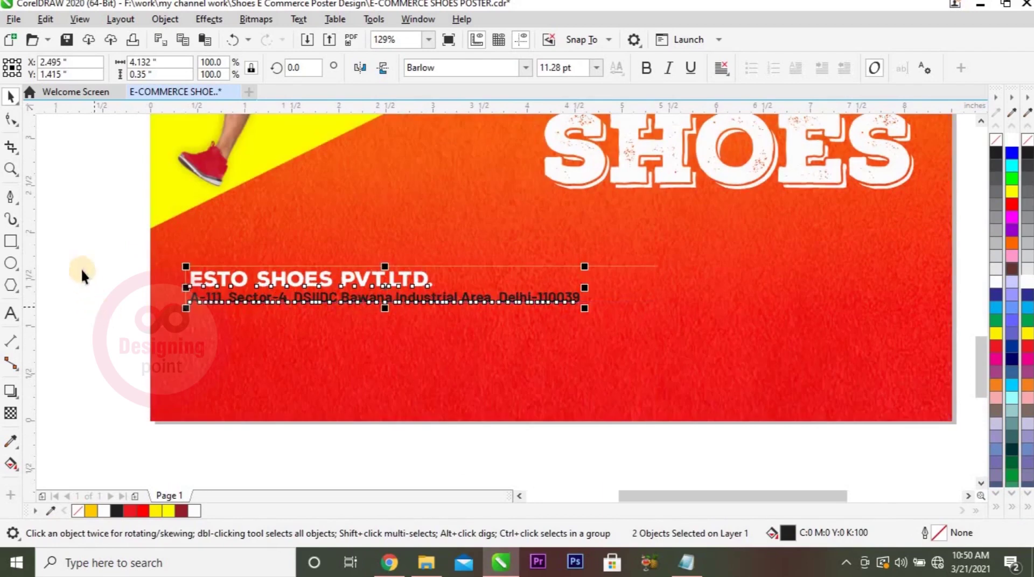
{"action": "left_click", "coordinate": [664, 334], "text": "shift"}
{"action": "key", "text": "l"}
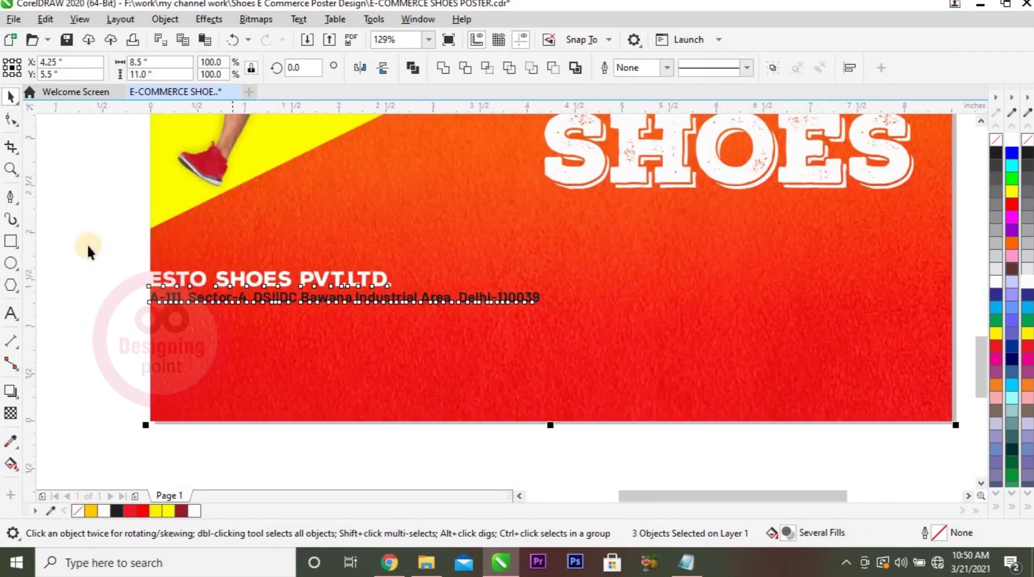
{"action": "left_click", "coordinate": [643, 319], "text": "shift"}
{"action": "key", "text": "Right"}
{"action": "key", "text": "Right"}
{"action": "key", "text": "Right"}
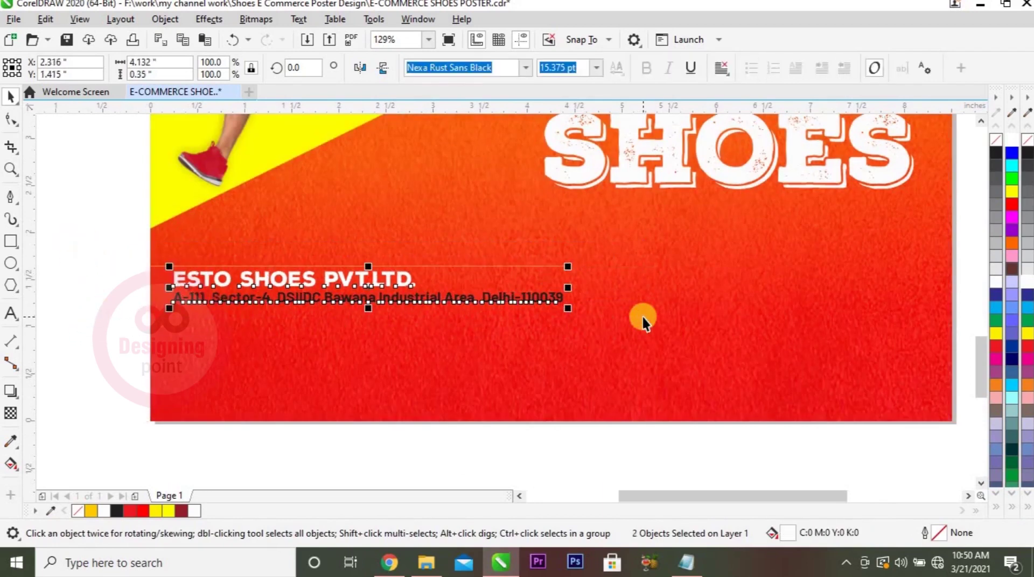
{"action": "key", "text": "Right"}
{"action": "key", "text": "Right"}
{"action": "key", "text": "Escape"}
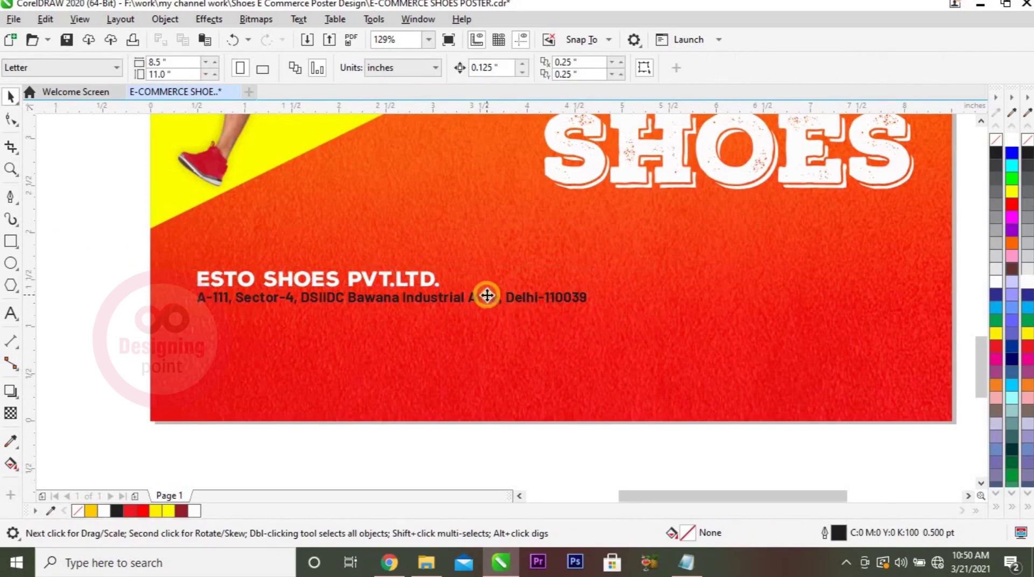
Step: Make the address line white and shift it slightly down
{"action": "left_click", "coordinate": [487, 295]}
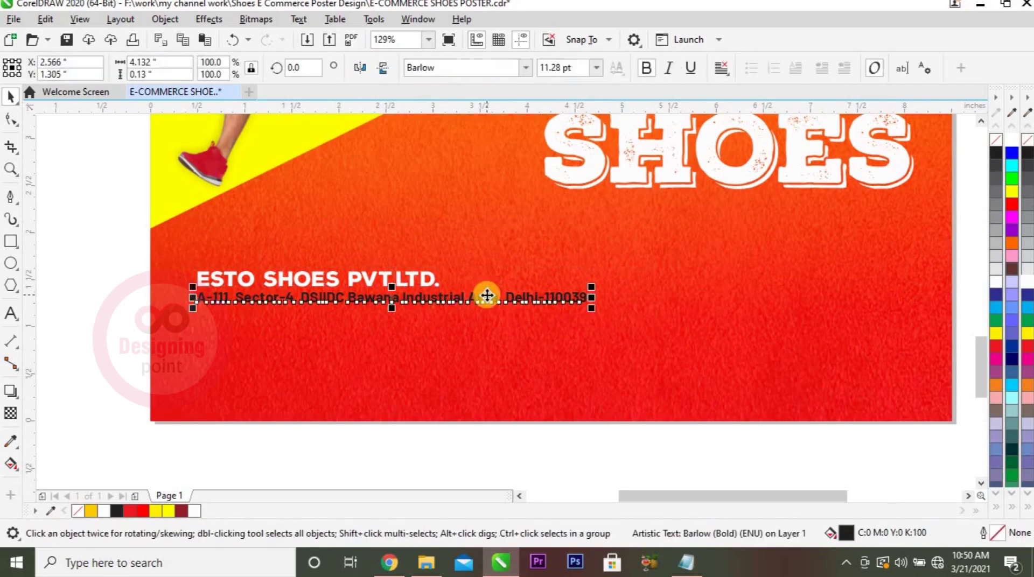
{"action": "left_click", "coordinate": [194, 512]}
{"action": "left_click_drag", "start_coordinate": [426, 302], "coordinate": [425, 308]}
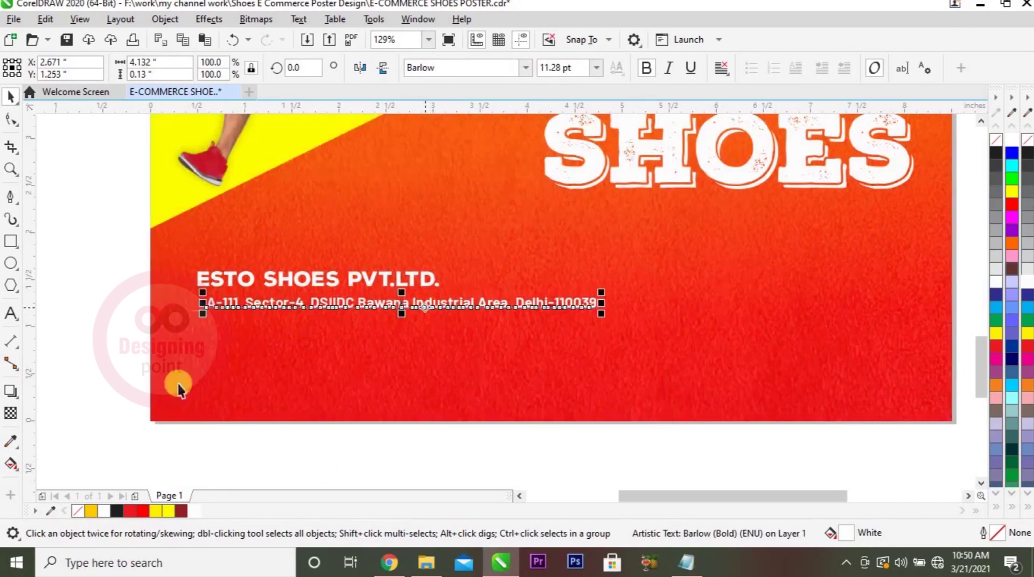
{"action": "left_click", "coordinate": [145, 337]}
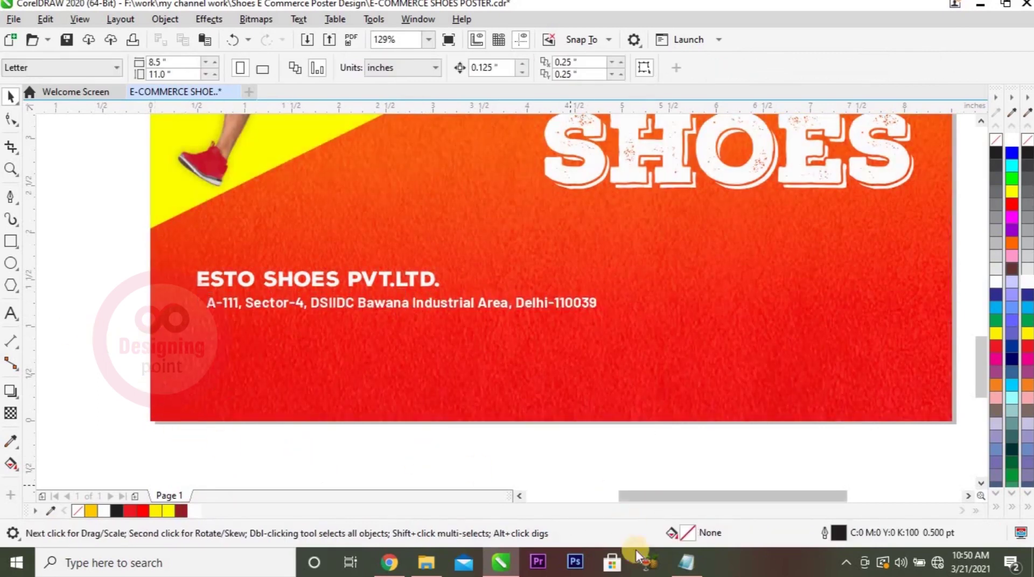
{"action": "left_click", "coordinate": [691, 564]}
Step: Copy the phone, e-mail and website lines from the notes and paste them below the address
{"action": "left_click", "coordinate": [580, 297]}
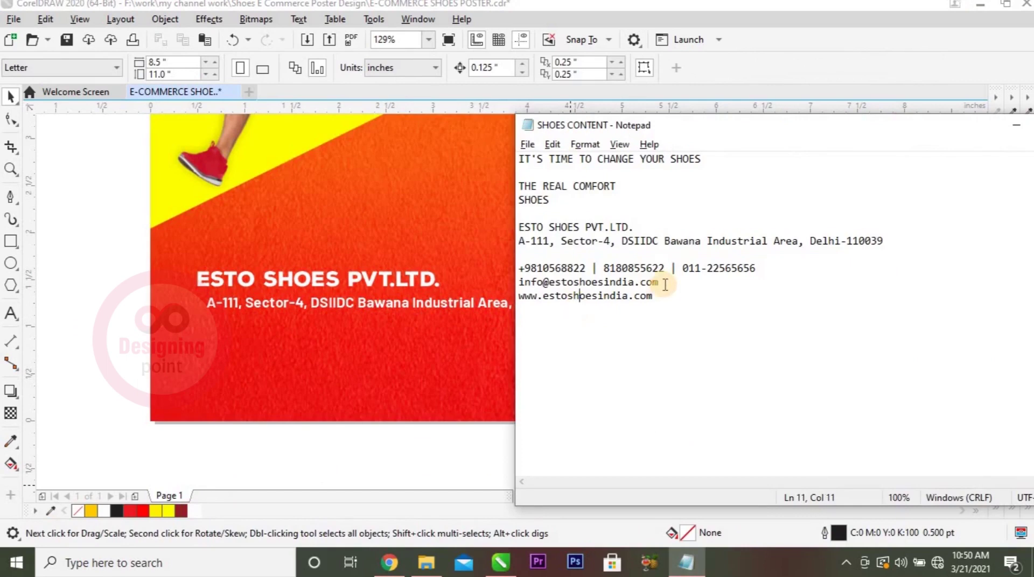
{"action": "left_click_drag", "start_coordinate": [654, 297], "coordinate": [510, 267]}
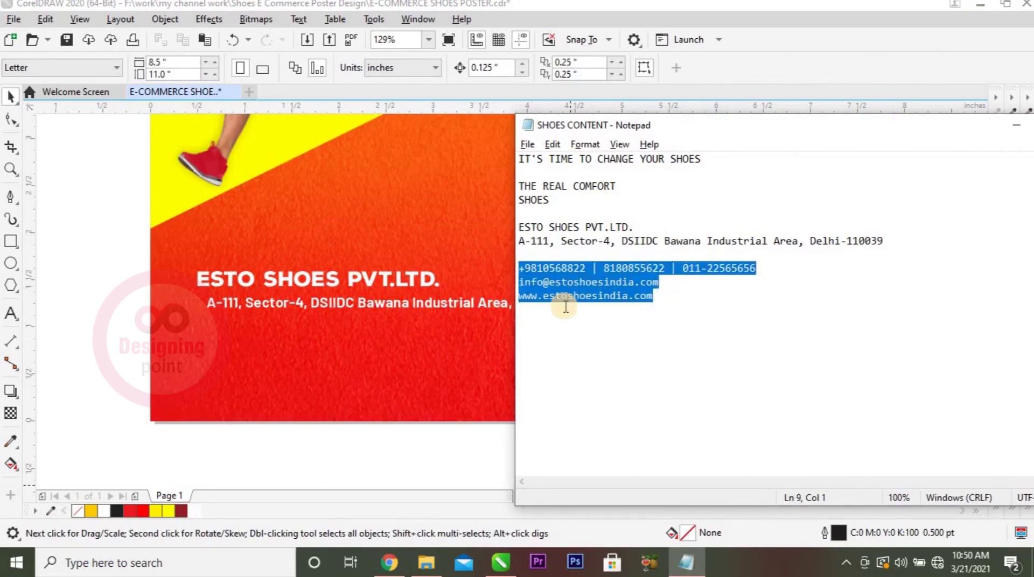
{"action": "key", "text": "alt+Tab"}
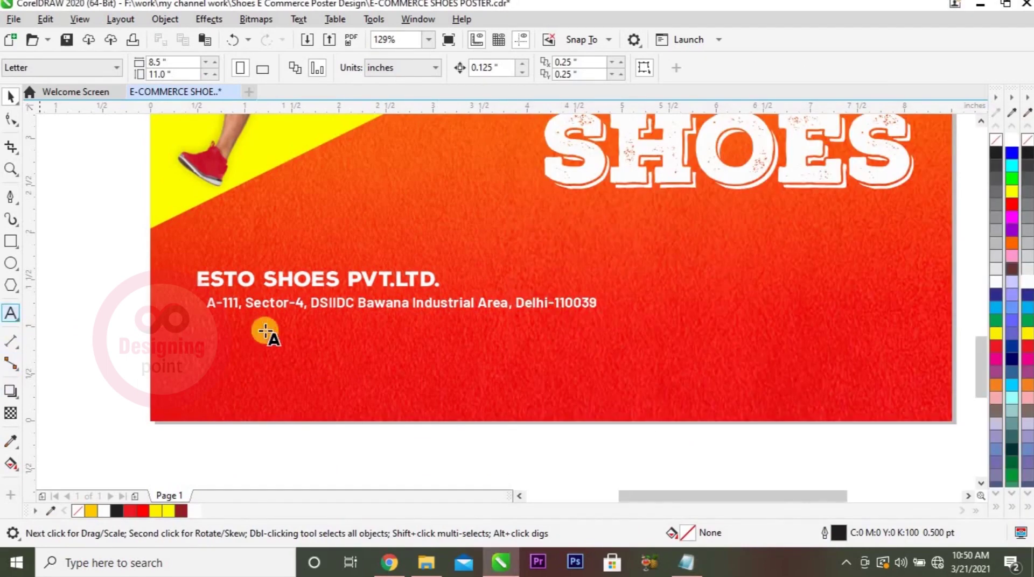
{"action": "left_click", "coordinate": [265, 331]}
{"action": "key", "text": "ctrl+v"}
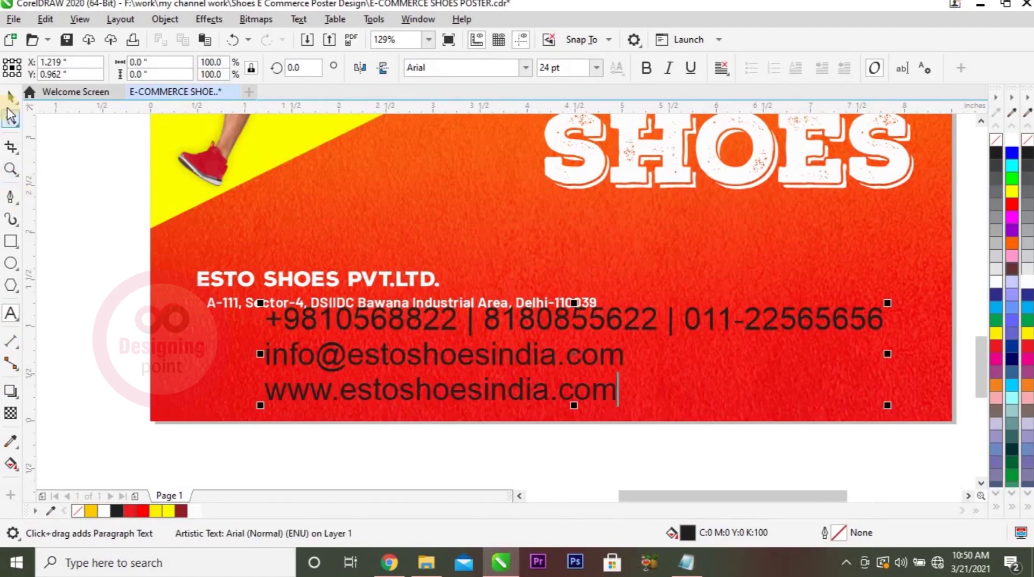
{"action": "left_click", "coordinate": [10, 99]}
Step: Copy the address's text properties onto the contact text and fill it white
{"action": "key", "text": "ctrl+shift+a"}
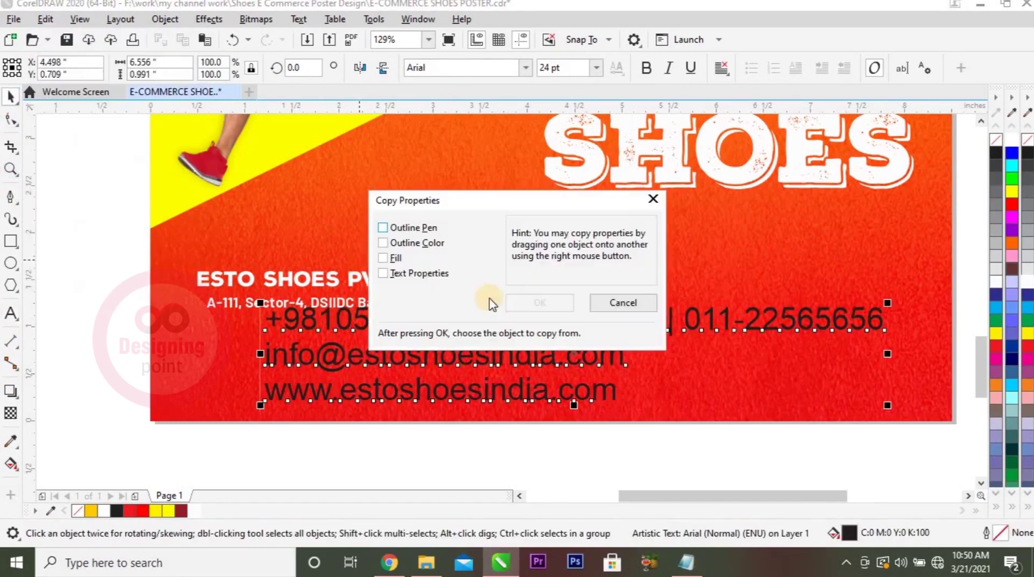
{"action": "left_click", "coordinate": [424, 276]}
{"action": "left_click", "coordinate": [540, 303]}
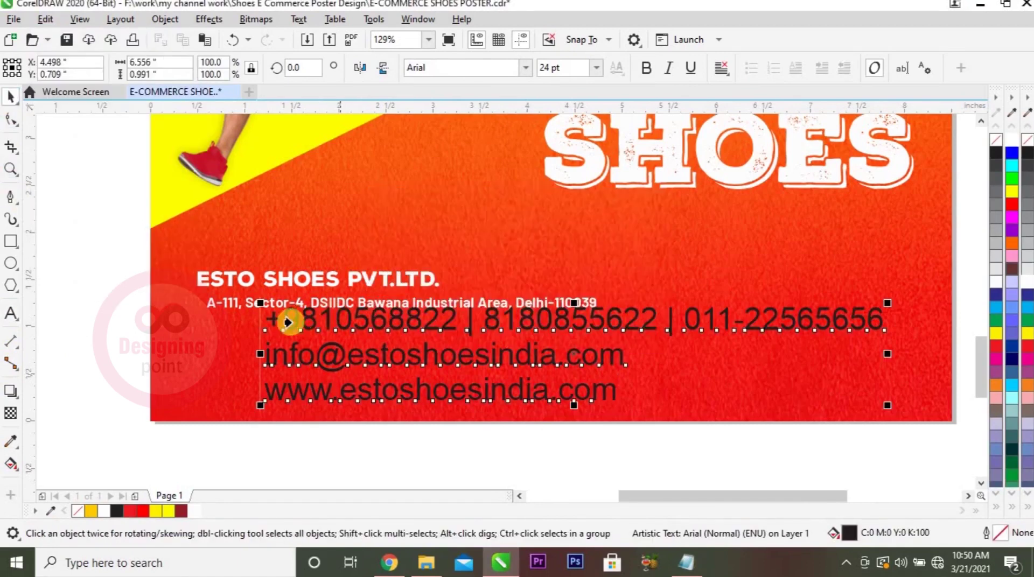
{"action": "left_click", "coordinate": [221, 301]}
{"action": "left_click_drag", "start_coordinate": [396, 331], "coordinate": [471, 335]}
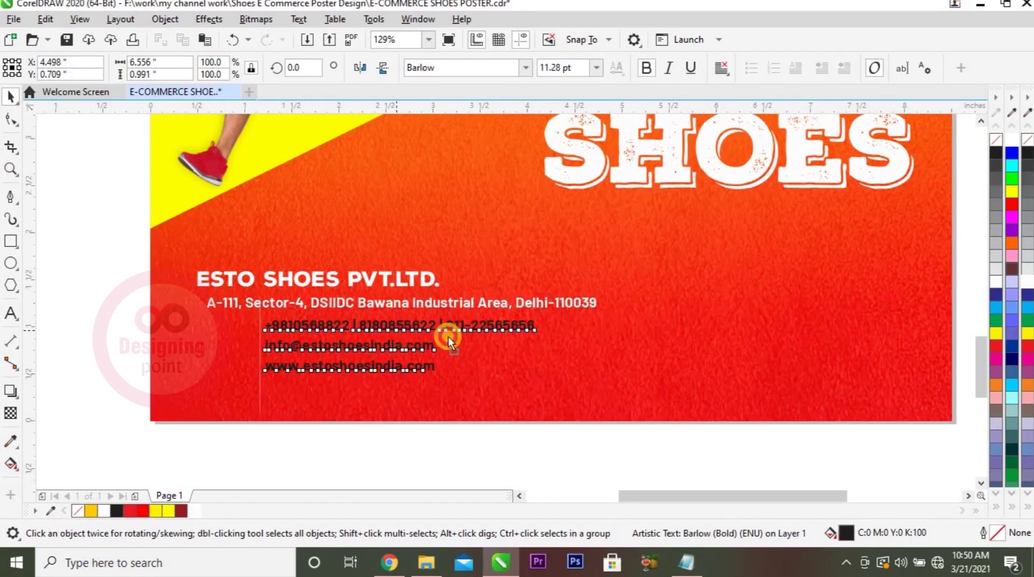
{"action": "left_click", "coordinate": [111, 258]}
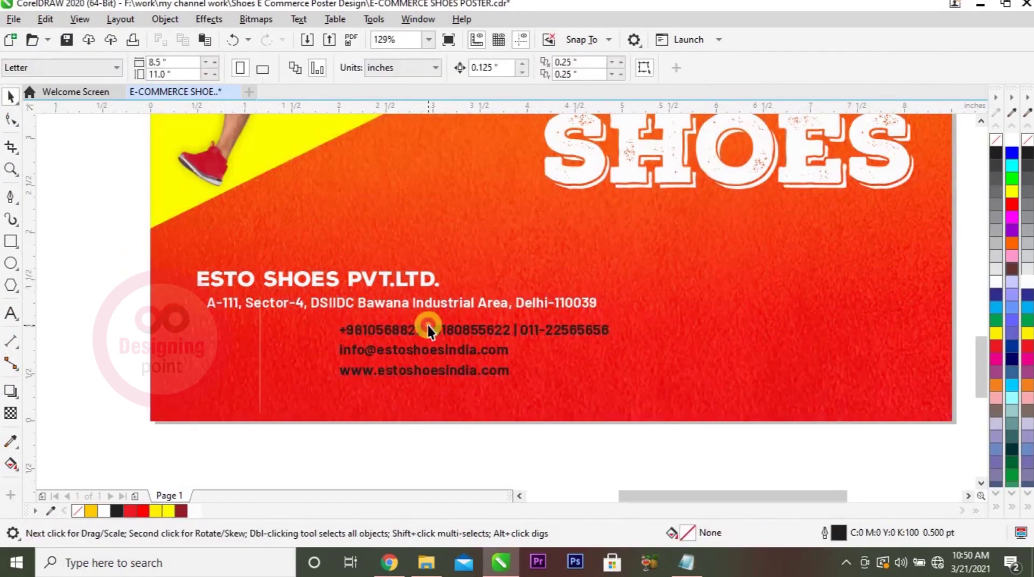
{"action": "left_click", "coordinate": [427, 326]}
{"action": "left_click", "coordinate": [107, 512]}
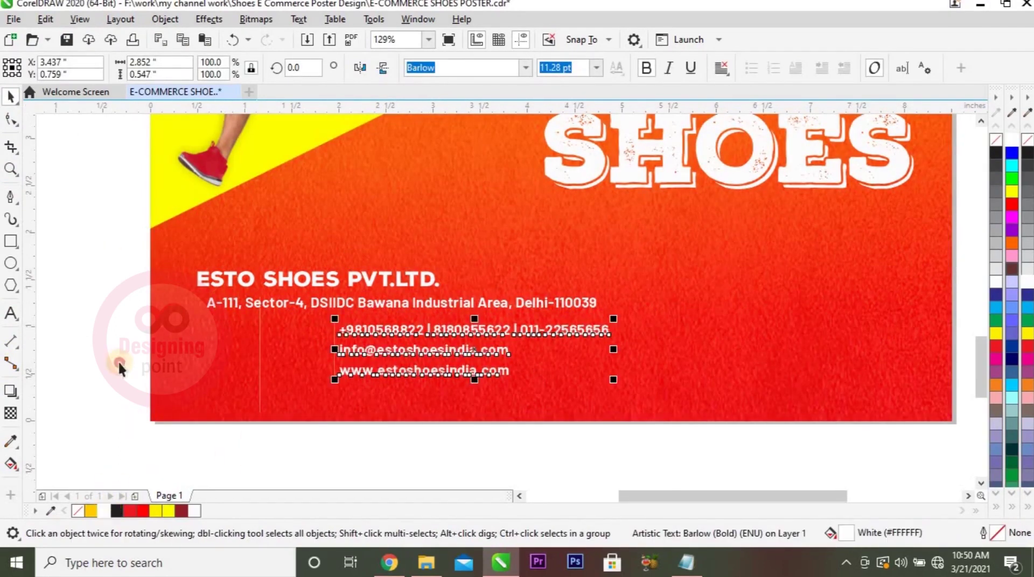
{"action": "left_click", "coordinate": [374, 349]}
Step: Break the contact text apart and arrange phone, e-mail and website side by side in one row
{"action": "key", "text": "ctrl+k"}
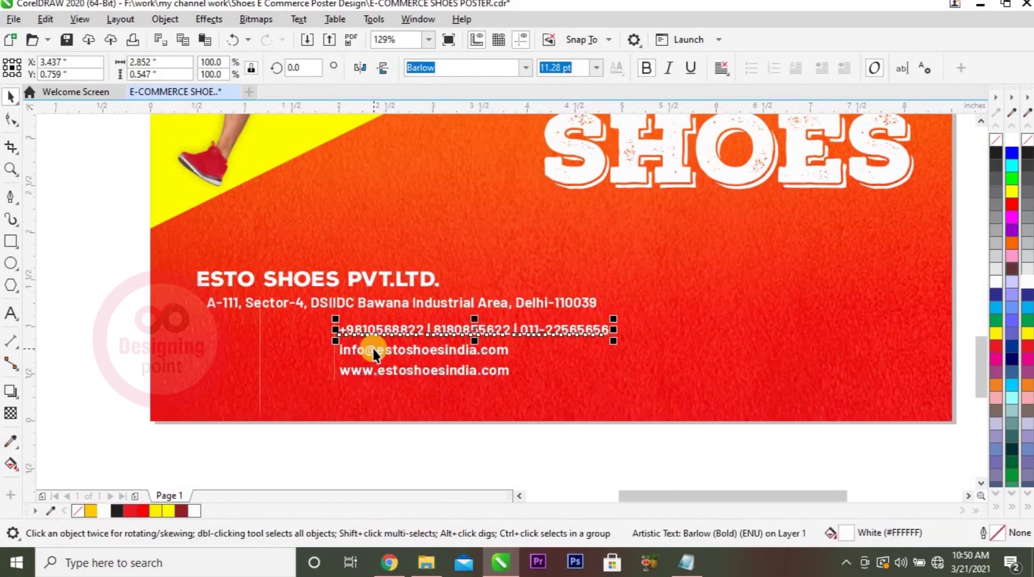
{"action": "left_click_drag", "start_coordinate": [373, 347], "coordinate": [662, 348]}
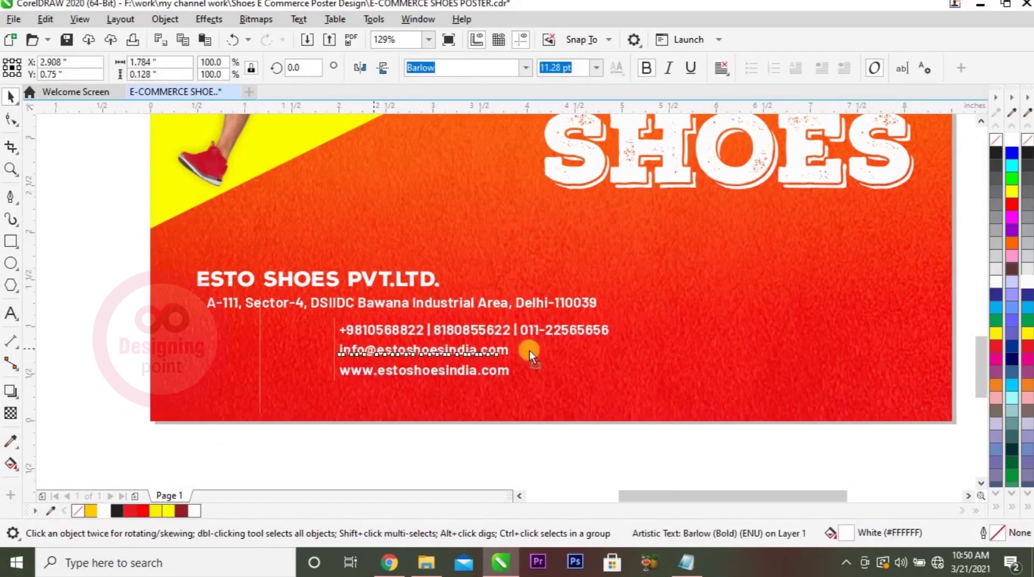
{"action": "left_click", "coordinate": [603, 331], "text": "shift"}
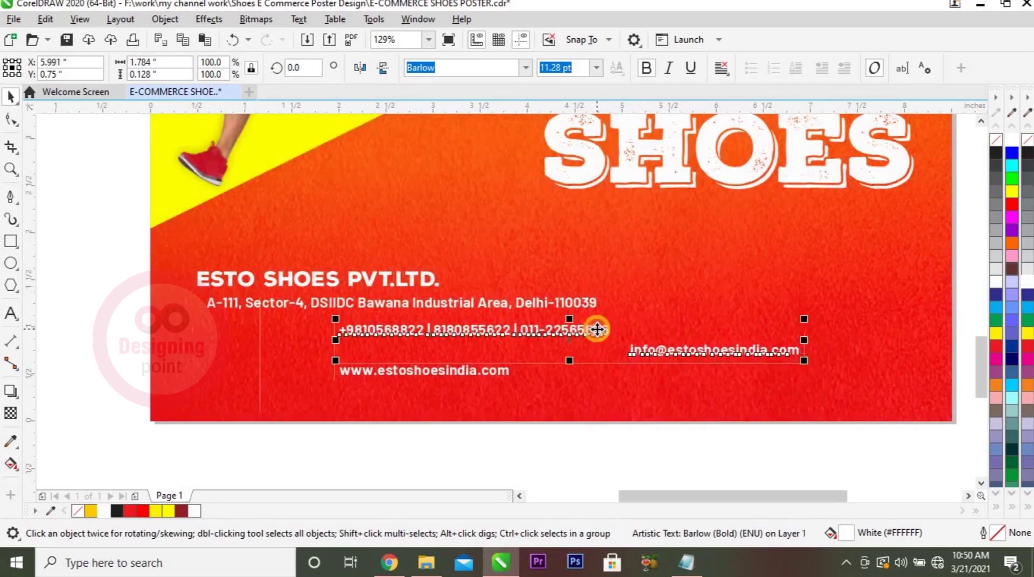
{"action": "key", "text": "e"}
{"action": "left_click_drag", "start_coordinate": [485, 373], "coordinate": [909, 388]}
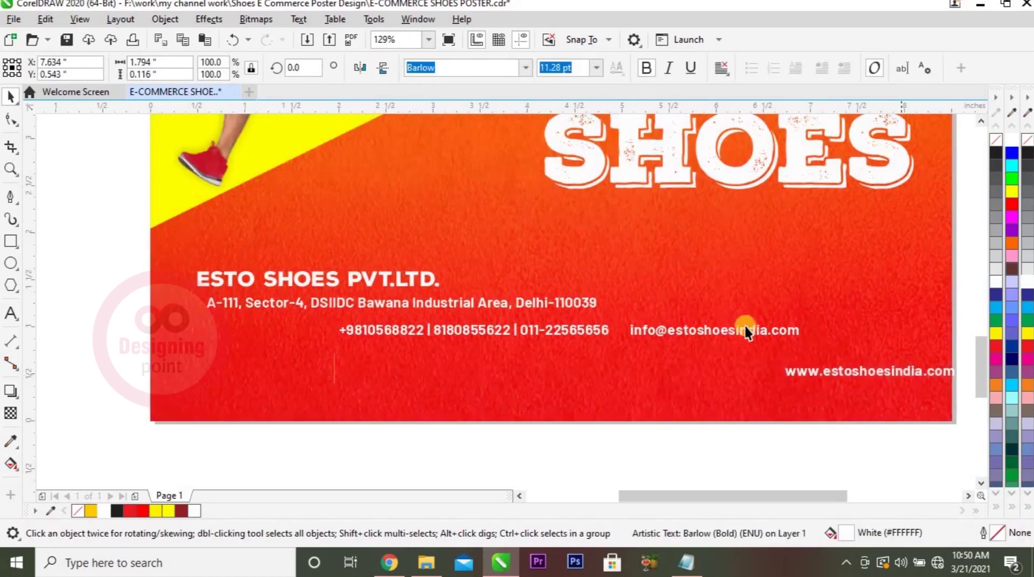
{"action": "left_click", "coordinate": [719, 331], "text": "shift"}
{"action": "key", "text": "e"}
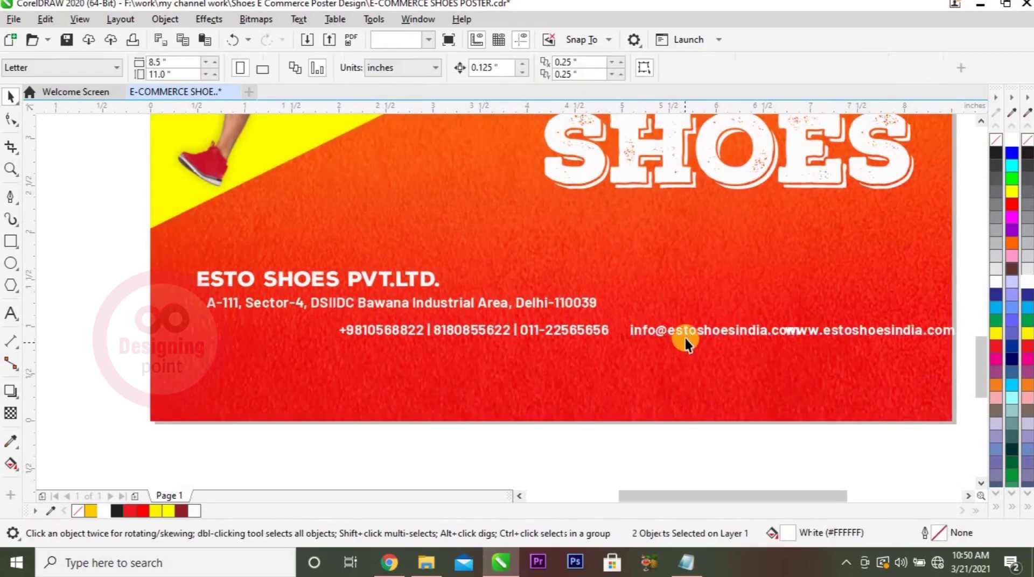
{"action": "left_click_drag", "start_coordinate": [680, 330], "coordinate": [650, 337]}
{"action": "left_click_drag", "start_coordinate": [556, 331], "coordinate": [522, 343]}
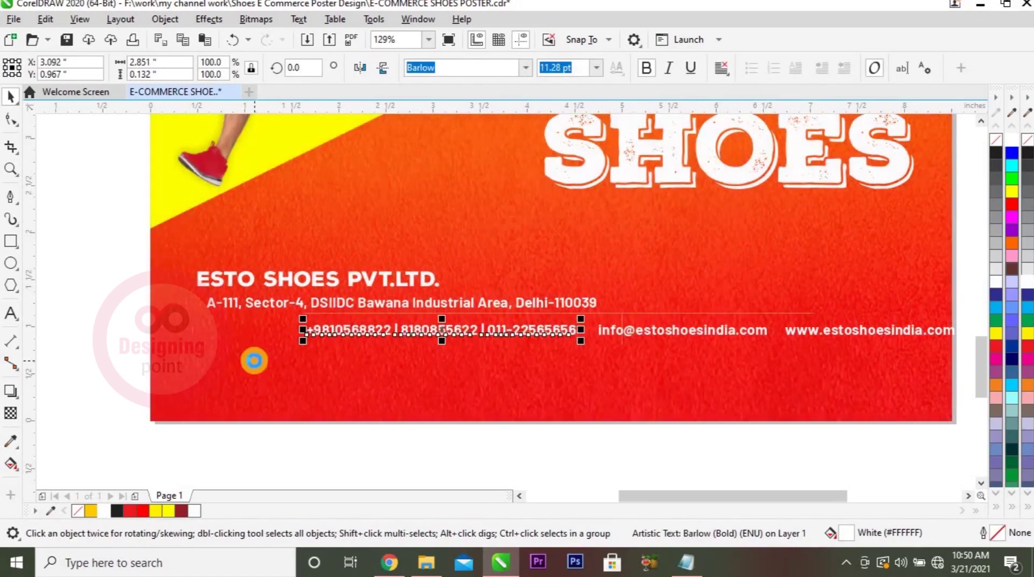
Step: Open icon.cdr from the poster project folder
{"action": "scroll", "coordinate": [254, 360], "scroll_direction": "down", "scroll_amount": 2}
{"action": "key", "text": "z"}
{"action": "left_click", "coordinate": [525, 355]}
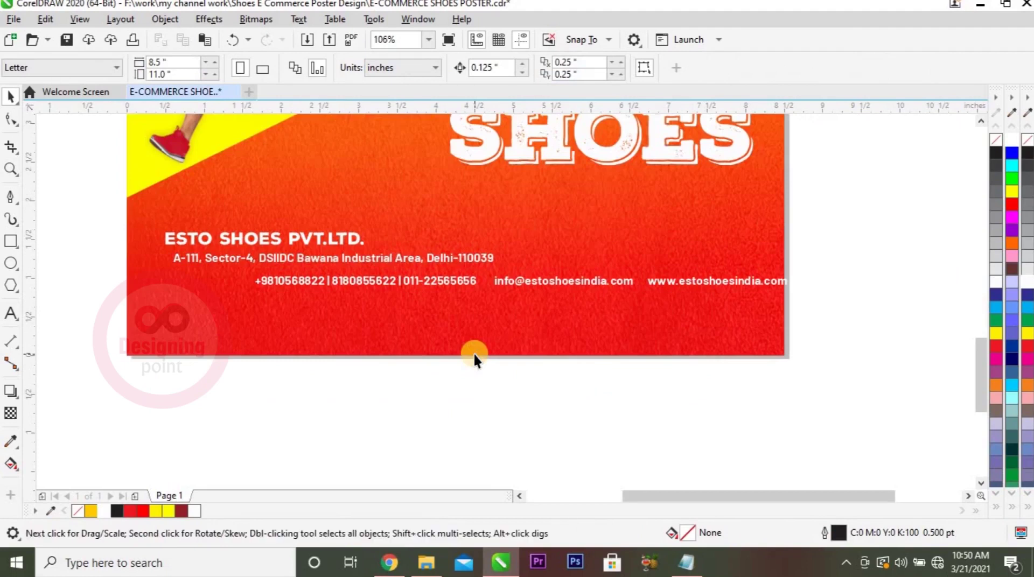
{"action": "left_click", "coordinate": [426, 563]}
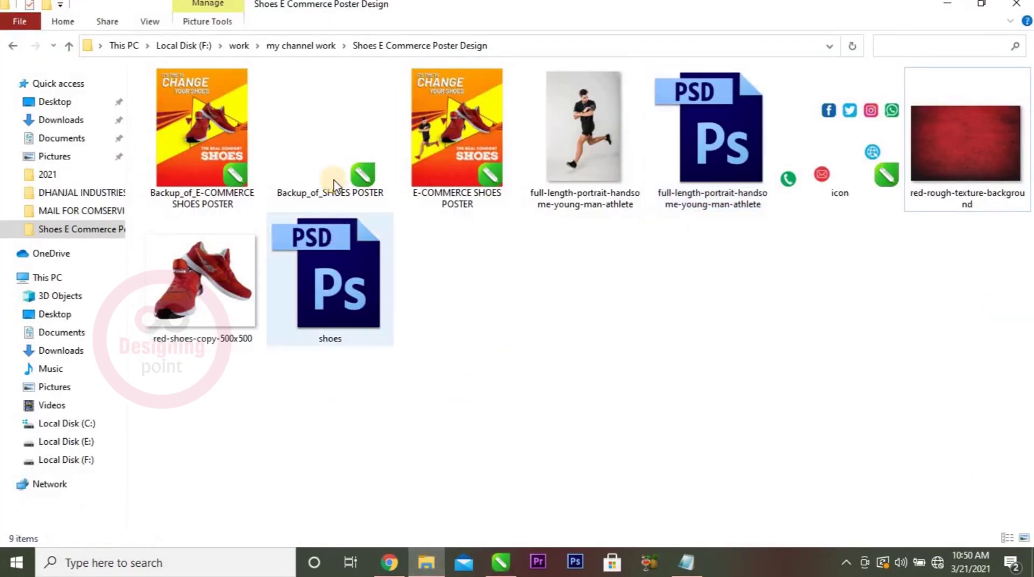
{"action": "left_click", "coordinate": [835, 170]}
{"action": "double_click", "coordinate": [836, 170]}
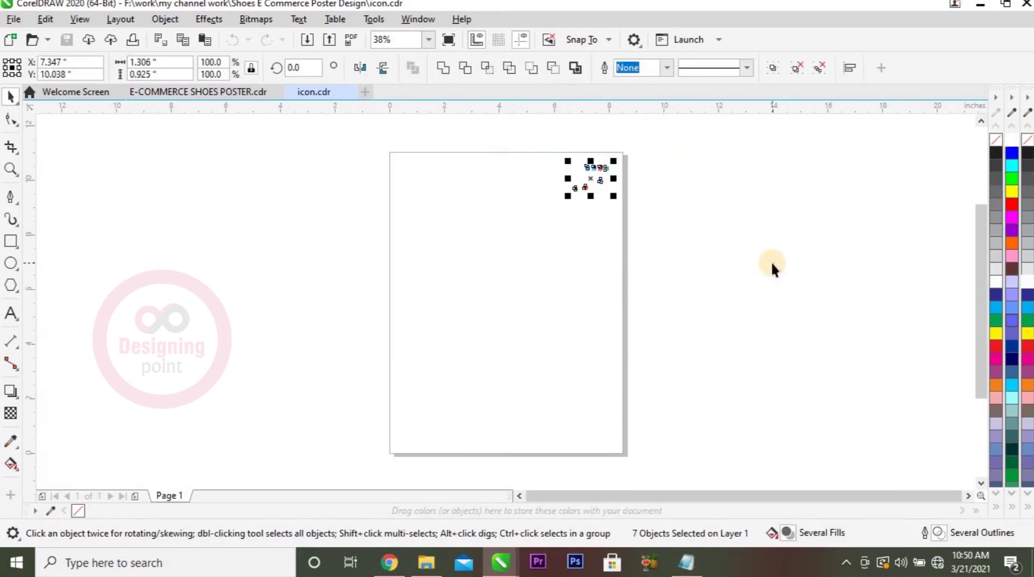
Step: Paste the icons from icon.cdr onto the poster and delete one set of phone, email and globe icons
{"action": "left_click", "coordinate": [224, 94]}
{"action": "left_click", "coordinate": [814, 219]}
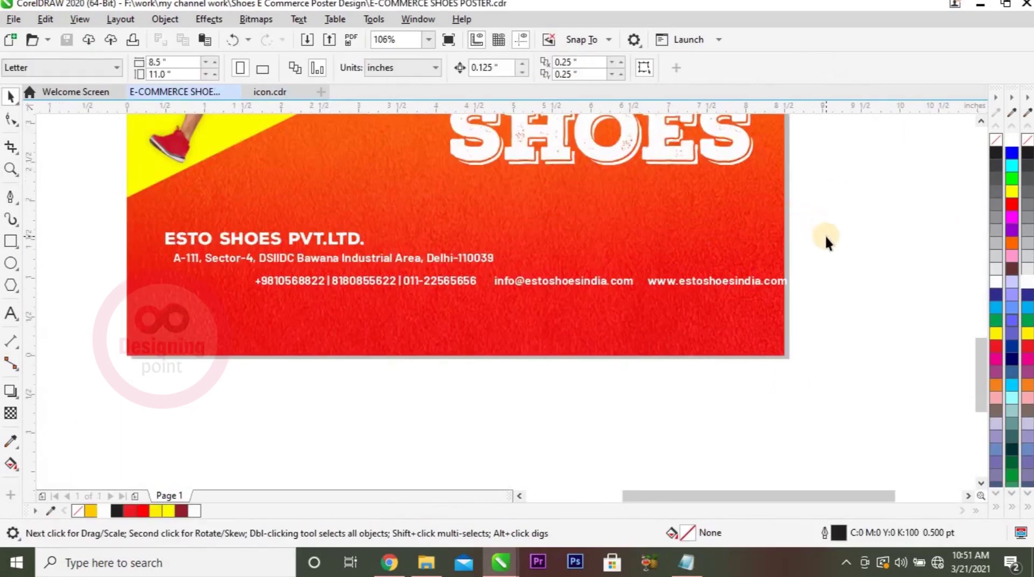
{"action": "key", "text": "shift+F4"}
{"action": "key", "text": "ctrl+v"}
{"action": "key", "text": "Escape"}
{"action": "key", "text": "F2"}
{"action": "left_click_drag", "start_coordinate": [588, 145], "coordinate": [679, 219]}
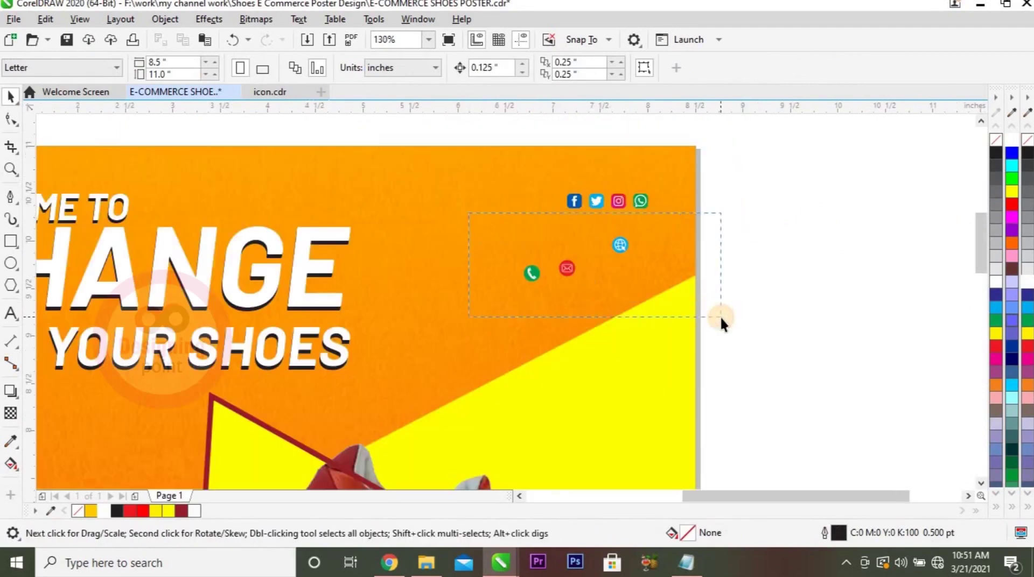
{"action": "left_click_drag", "start_coordinate": [720, 315], "coordinate": [720, 317]}
{"action": "key", "text": "Delete"}
Step: Enlarge the social media icons by about 40% and move the contact icons to the poster's bottom-left
{"action": "left_click_drag", "start_coordinate": [754, 157], "coordinate": [534, 259]}
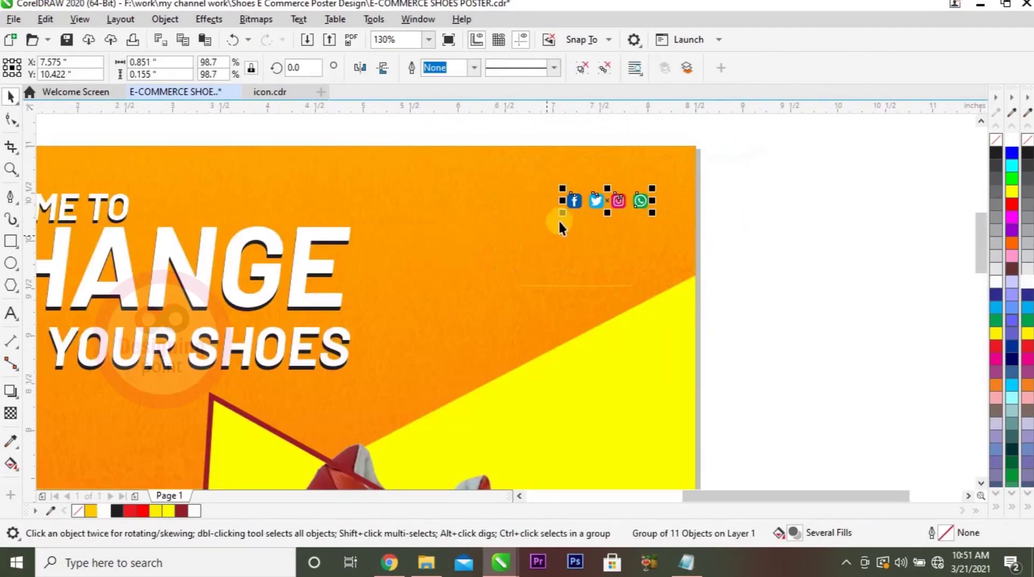
{"action": "left_click_drag", "start_coordinate": [550, 223], "coordinate": [532, 229]}
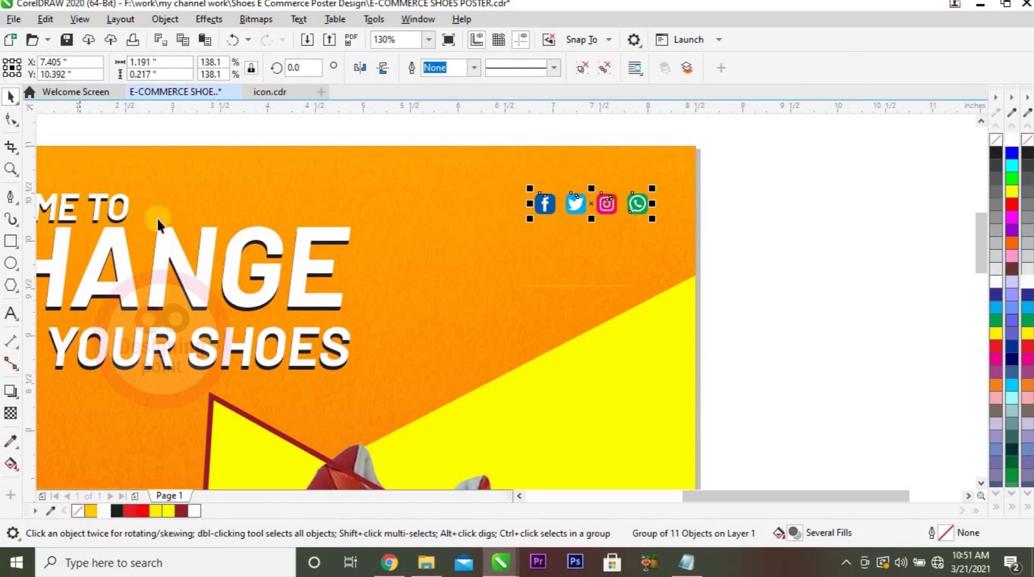
{"action": "left_click", "coordinate": [120, 200], "text": "shift"}
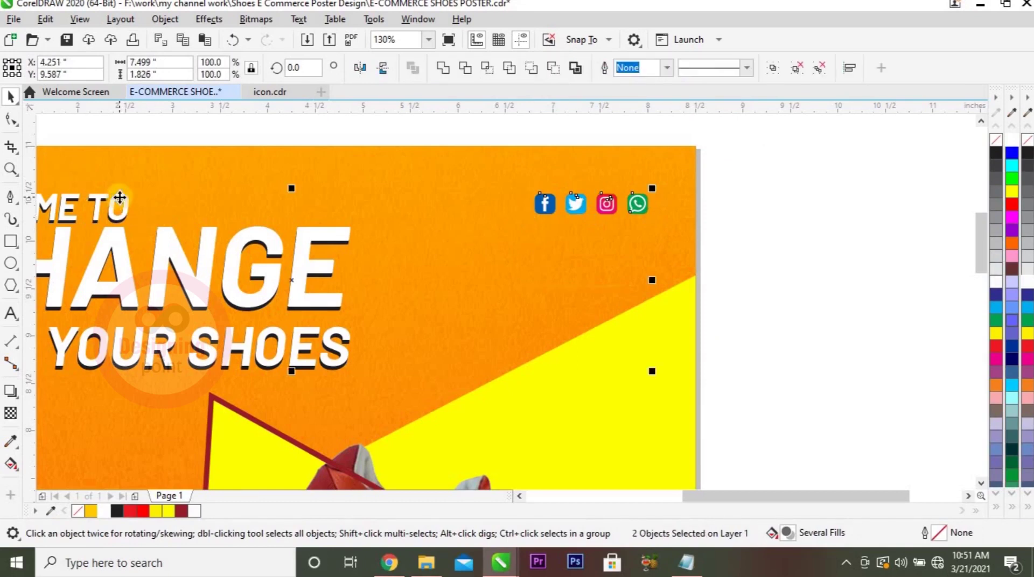
{"action": "key", "text": "shift+F4"}
{"action": "left_click", "coordinate": [763, 293]}
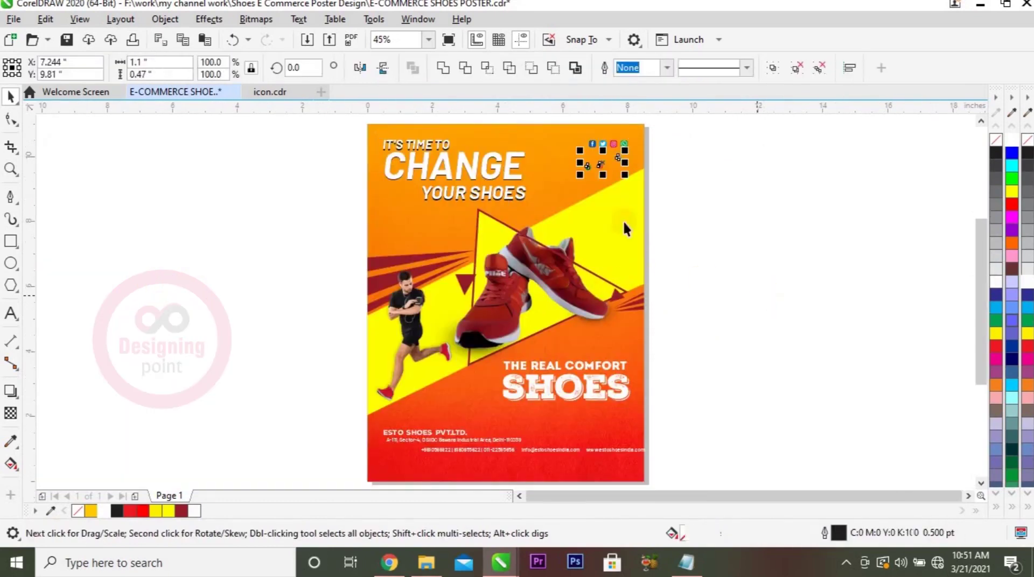
{"action": "left_click_drag", "start_coordinate": [600, 165], "coordinate": [394, 472]}
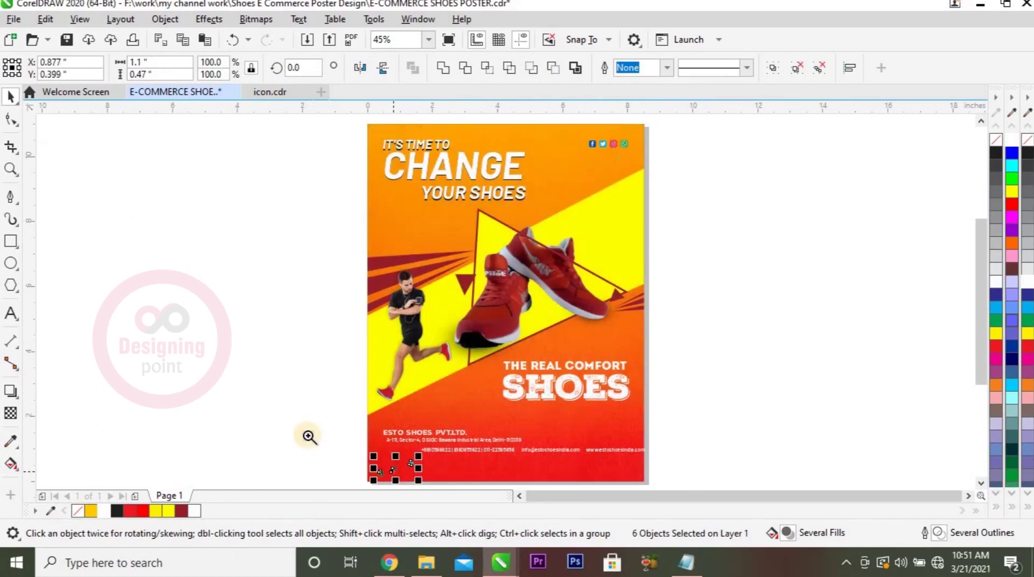
Step: Inspect the icons in icon.cdr, then zoom the poster view onto the bottom contact details
{"action": "left_click_drag", "start_coordinate": [309, 436], "coordinate": [646, 480]}
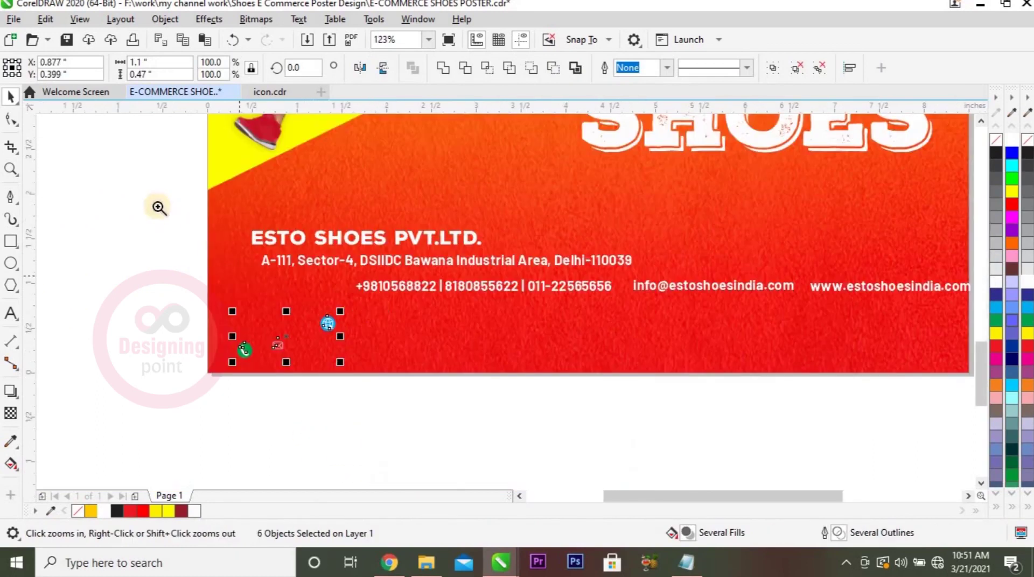
{"action": "left_click_drag", "start_coordinate": [157, 208], "coordinate": [739, 400]}
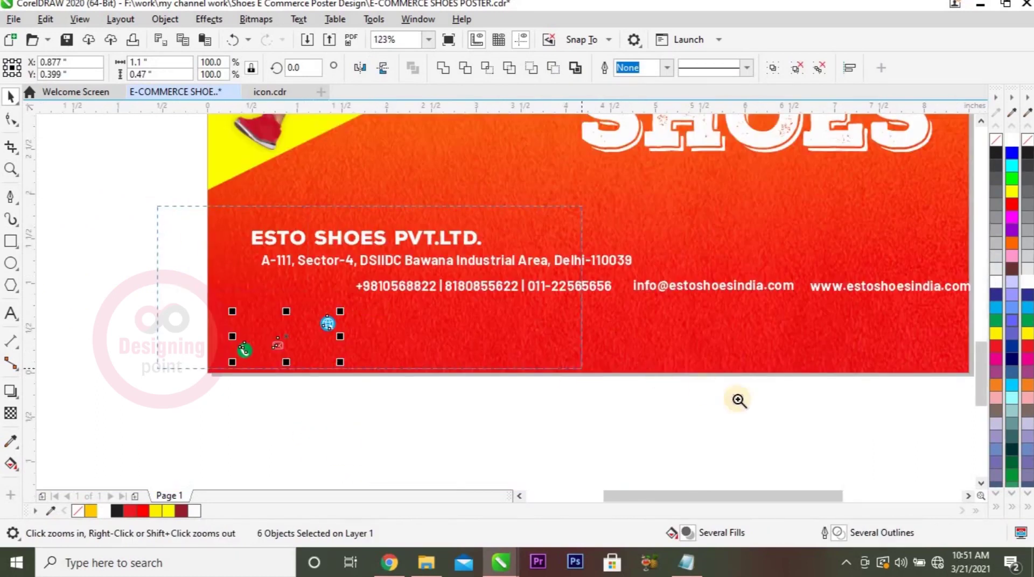
{"action": "key", "text": "Escape"}
{"action": "key", "text": "shift+F4"}
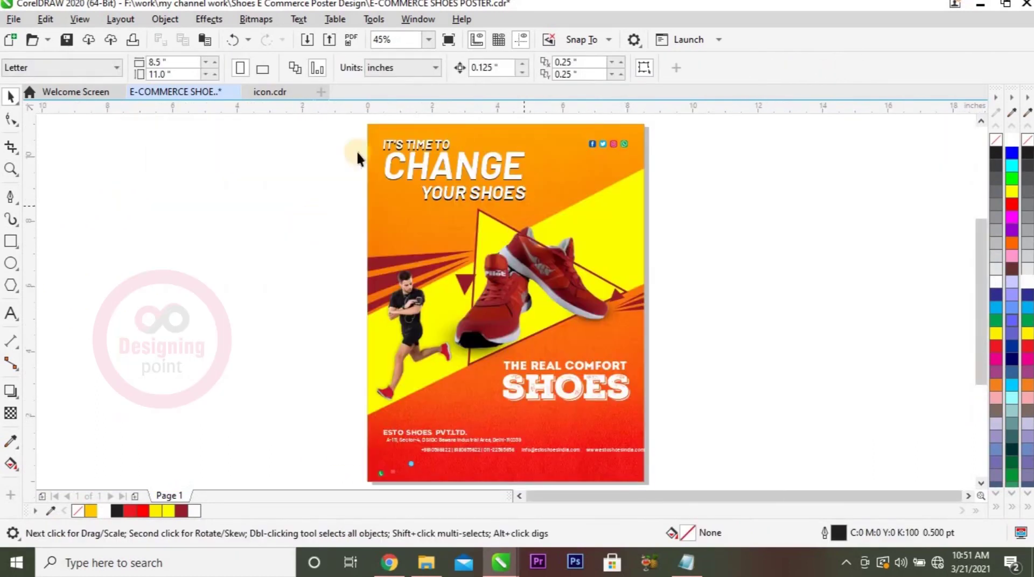
{"action": "left_click", "coordinate": [268, 92]}
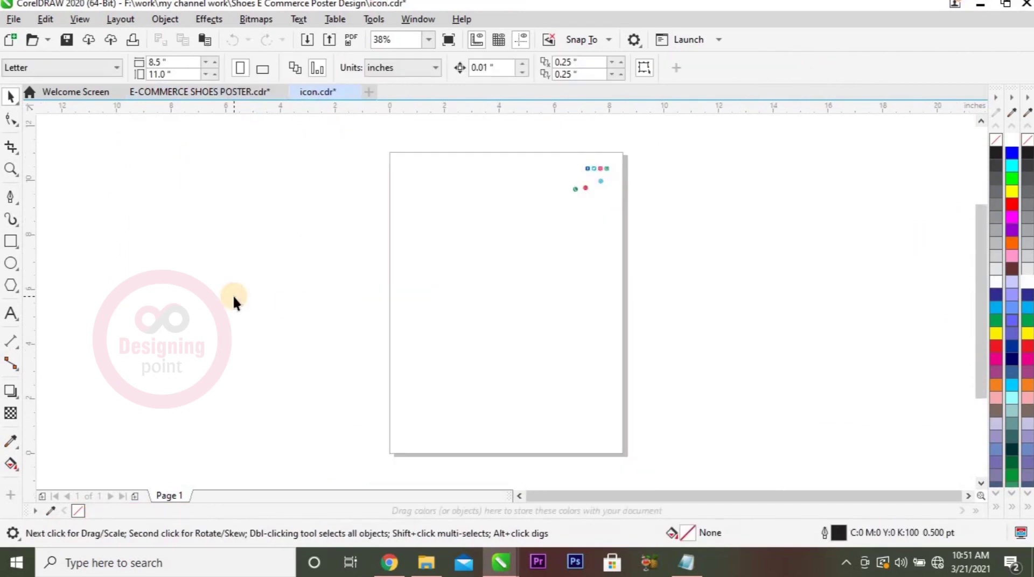
{"action": "key", "text": "z"}
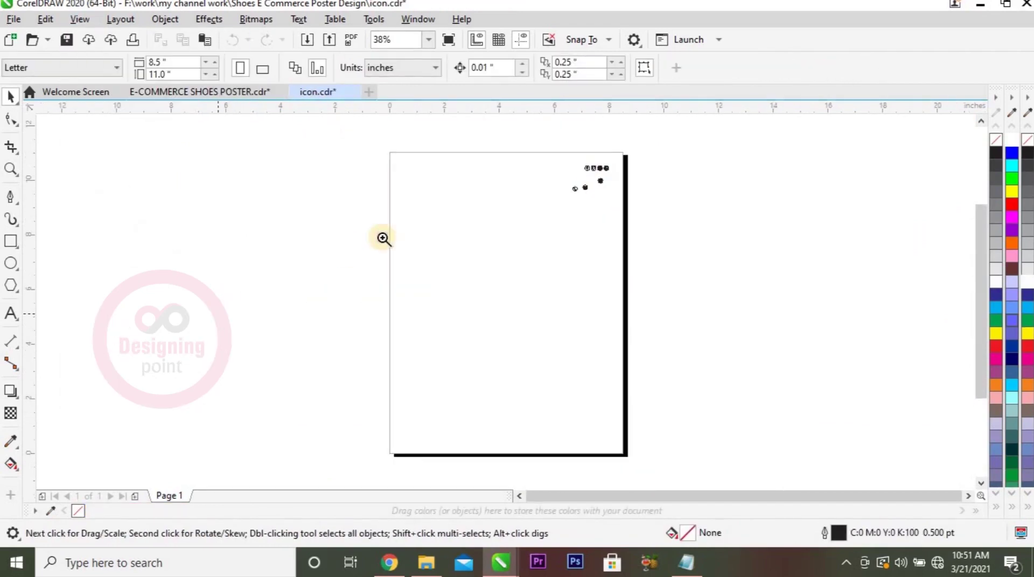
{"action": "left_click_drag", "start_coordinate": [387, 174], "coordinate": [716, 238]}
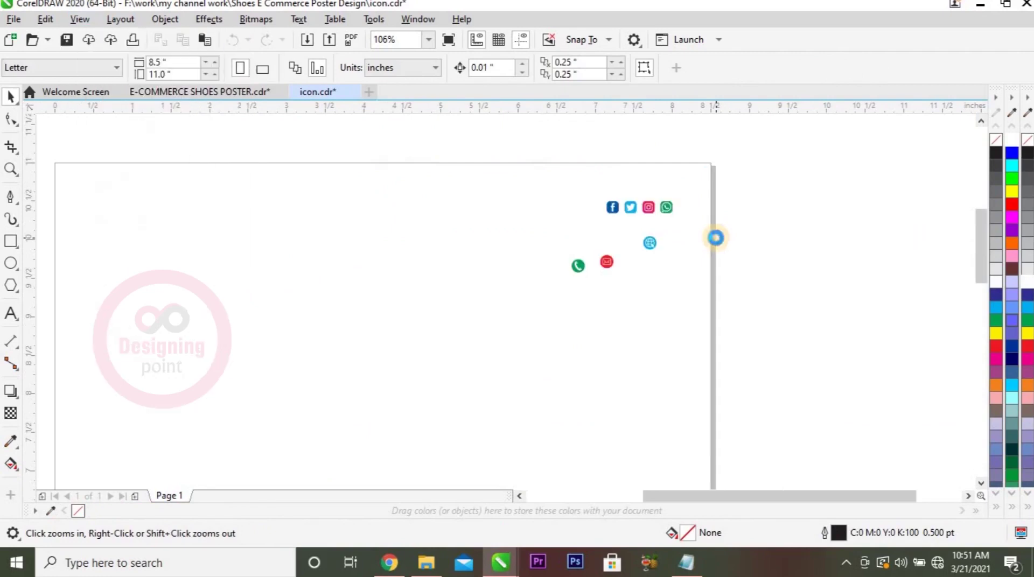
{"action": "key", "text": "space"}
{"action": "left_click", "coordinate": [202, 94]}
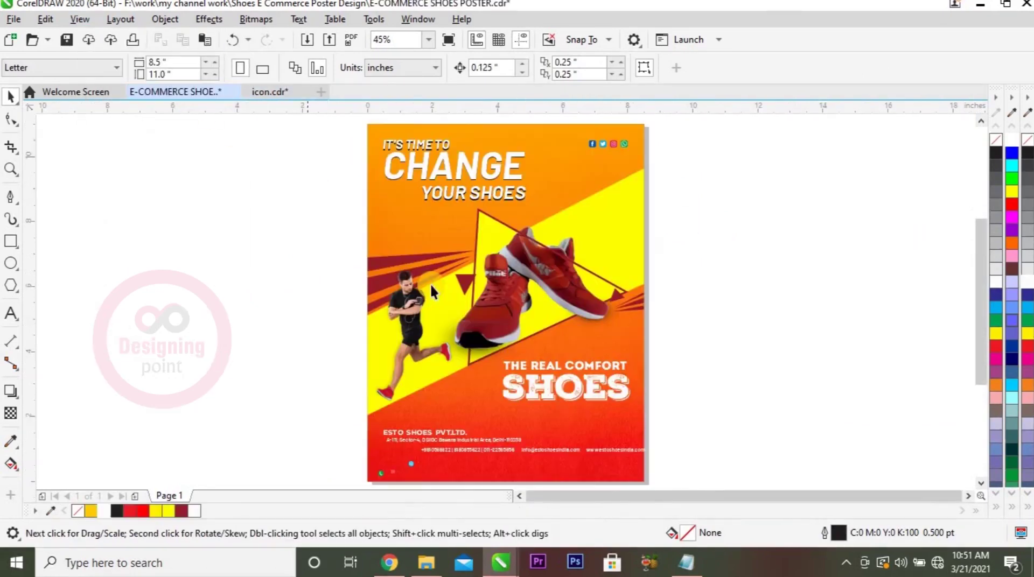
{"action": "key", "text": "z"}
{"action": "left_click_drag", "start_coordinate": [301, 401], "coordinate": [702, 480]}
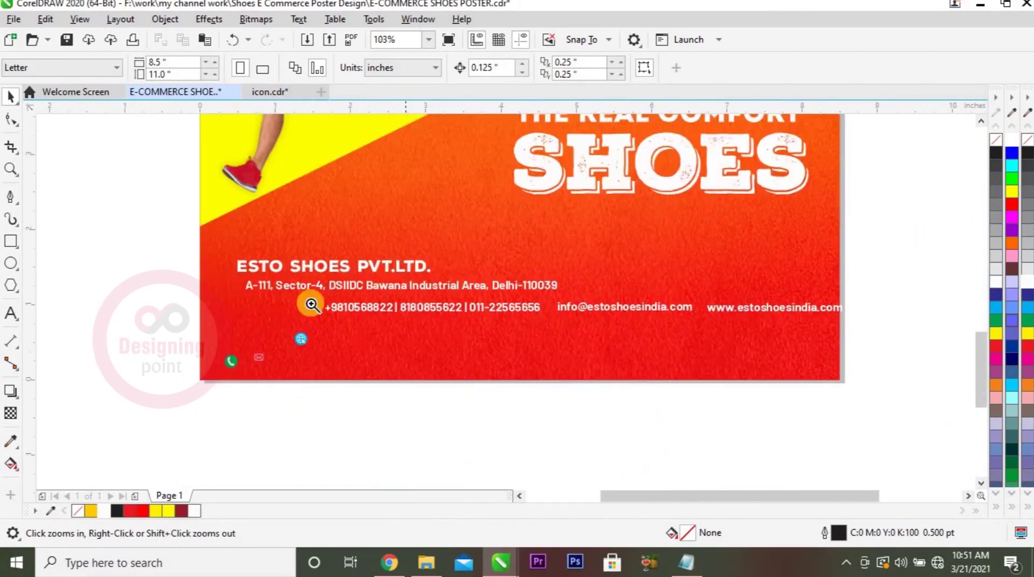
{"action": "left_click", "coordinate": [378, 305]}
{"action": "key", "text": "space"}
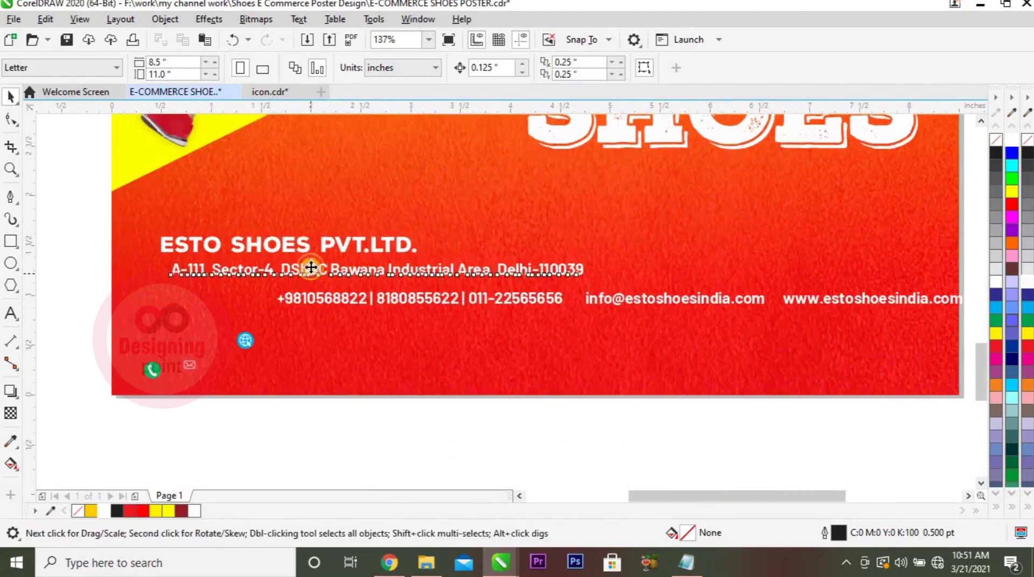
Step: Left-align the address with the company name and move both lines up
{"action": "left_click", "coordinate": [311, 273]}
{"action": "left_click", "coordinate": [289, 245], "text": "shift"}
{"action": "key", "text": "l"}
{"action": "left_click_drag", "start_coordinate": [289, 240], "coordinate": [289, 222]}
{"action": "key", "text": "Escape"}
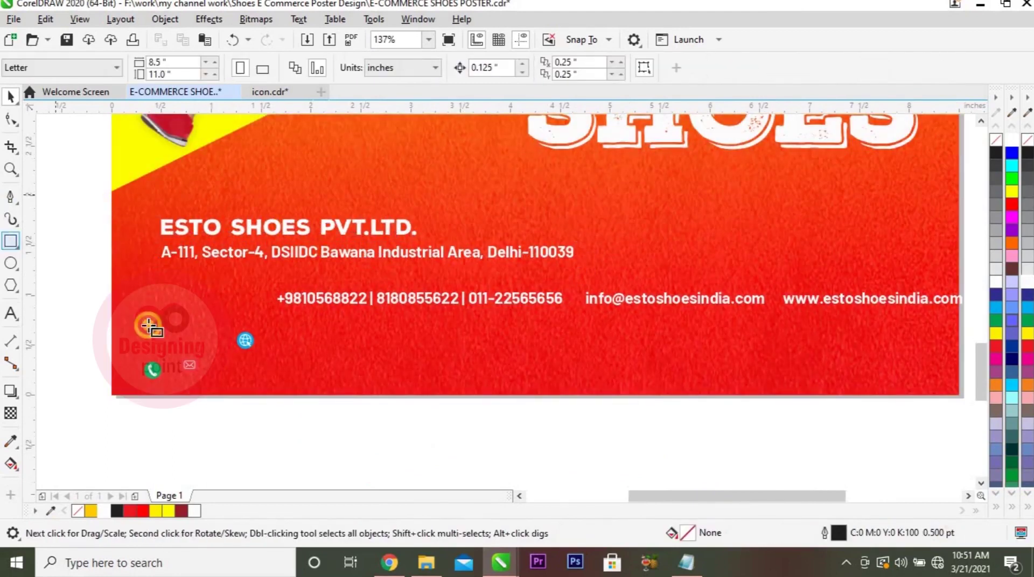
Step: Draw a thin white rectangle with no outline across the poster and PowerClip it inside the background
{"action": "left_click_drag", "start_coordinate": [89, 272], "coordinate": [951, 271]}
{"action": "left_click", "coordinate": [11, 96]}
{"action": "left_click", "coordinate": [103, 510]}
{"action": "right_click", "coordinate": [79, 510]}
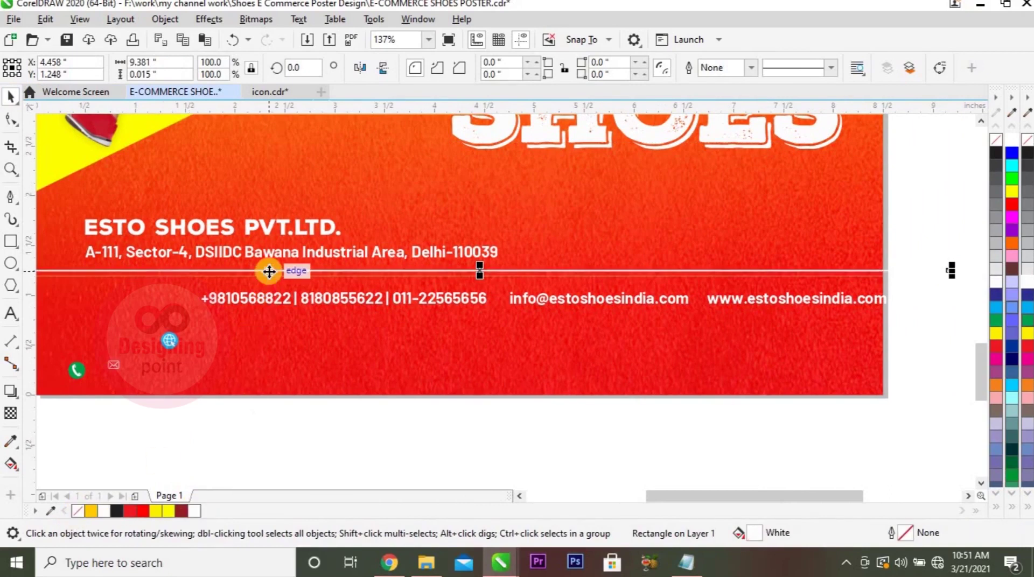
{"action": "right_click", "coordinate": [269, 271]}
{"action": "left_click", "coordinate": [302, 279]}
{"action": "left_click", "coordinate": [415, 207]}
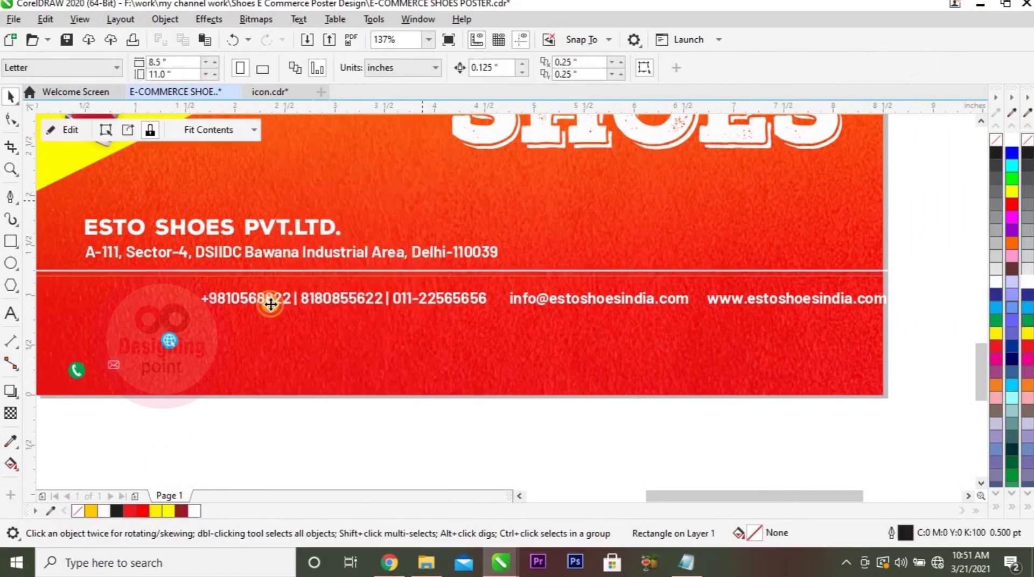
{"action": "key", "text": "Escape"}
{"action": "left_click_drag", "start_coordinate": [52, 340], "coordinate": [111, 405]}
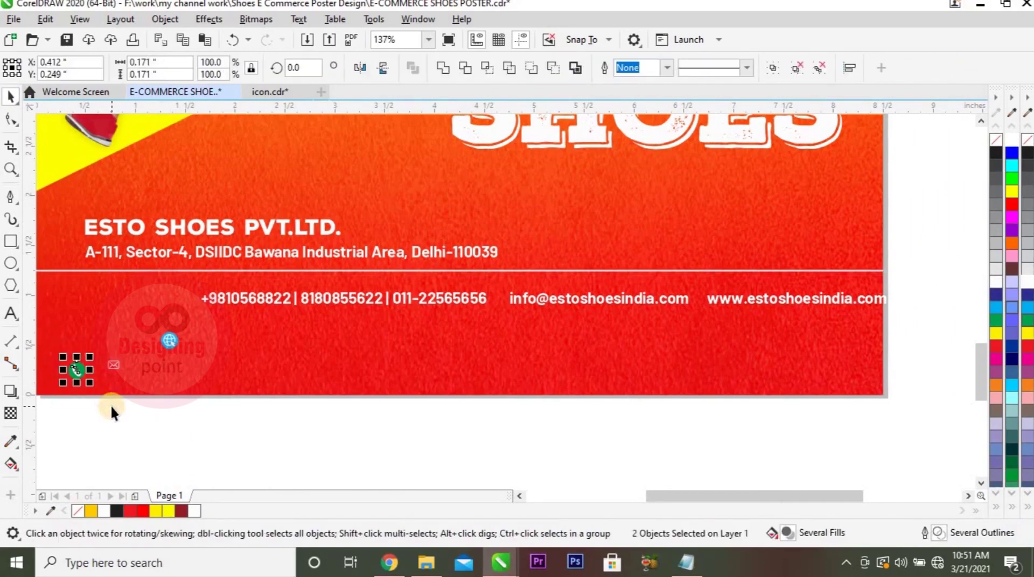
Step: Place the phone icon beside the phone number and align them
{"action": "left_click", "coordinate": [93, 253], "text": "shift"}
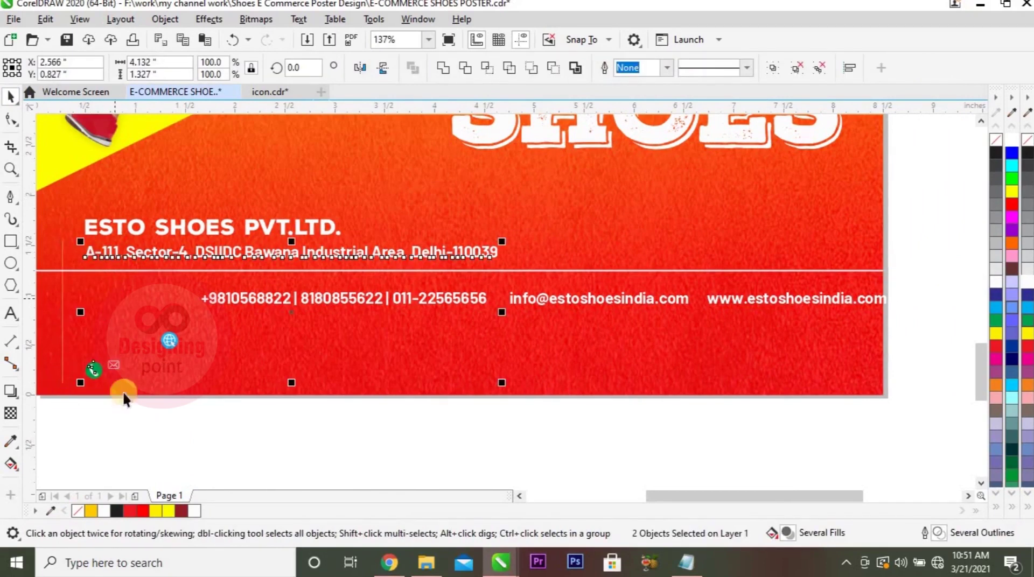
{"action": "key", "text": "Escape"}
{"action": "left_click_drag", "start_coordinate": [90, 365], "coordinate": [112, 295]}
{"action": "left_click_drag", "start_coordinate": [252, 299], "coordinate": [124, 295]}
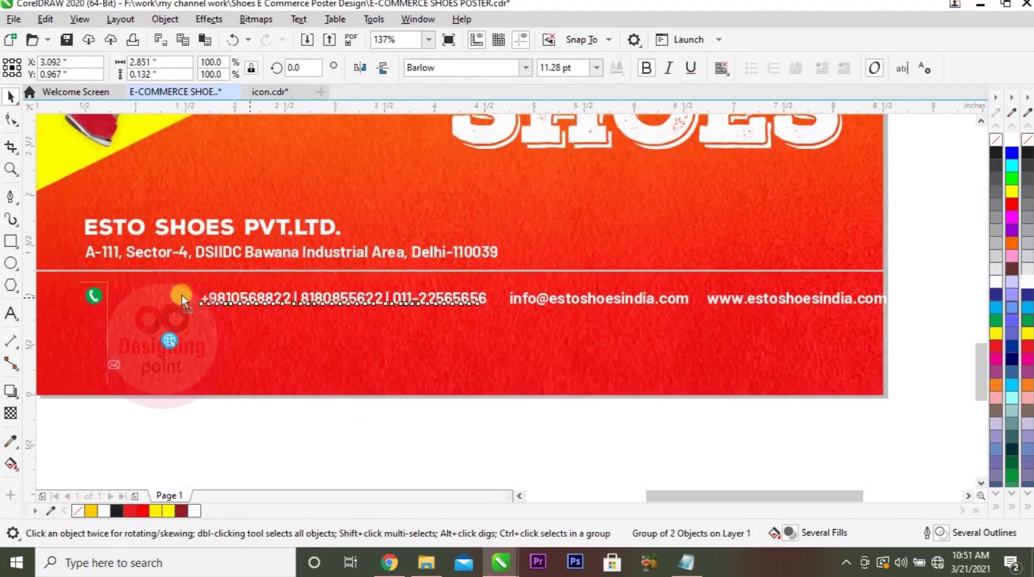
{"action": "left_click", "coordinate": [92, 296], "text": "shift"}
{"action": "key", "text": "e"}
{"action": "left_click", "coordinate": [574, 304]}
Step: Place the envelope icon after the phone number, centre-aligned, with the email address beside it
{"action": "left_click_drag", "start_coordinate": [76, 345], "coordinate": [146, 406]}
{"action": "left_click_drag", "start_coordinate": [114, 367], "coordinate": [441, 300]}
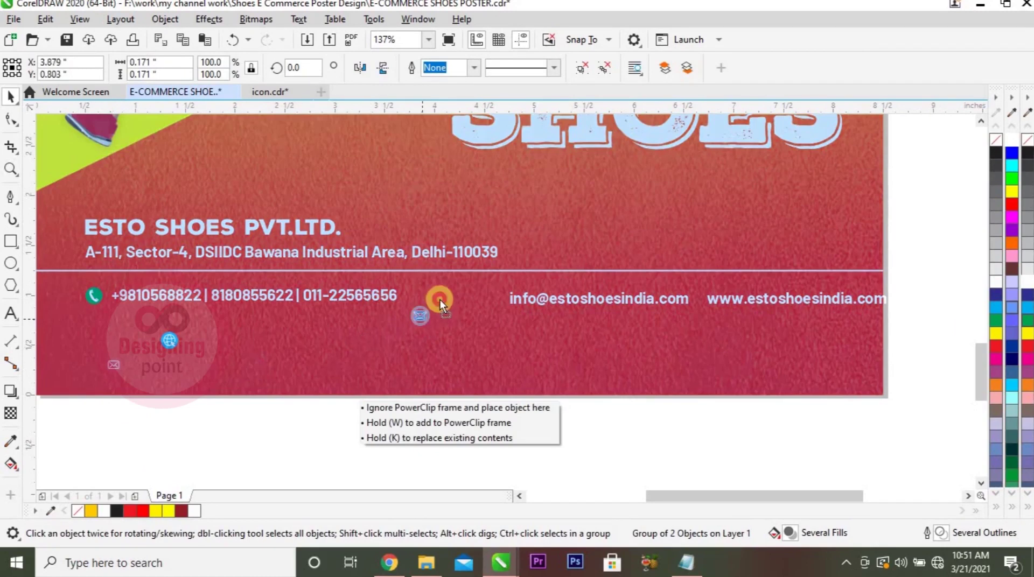
{"action": "key", "text": "z"}
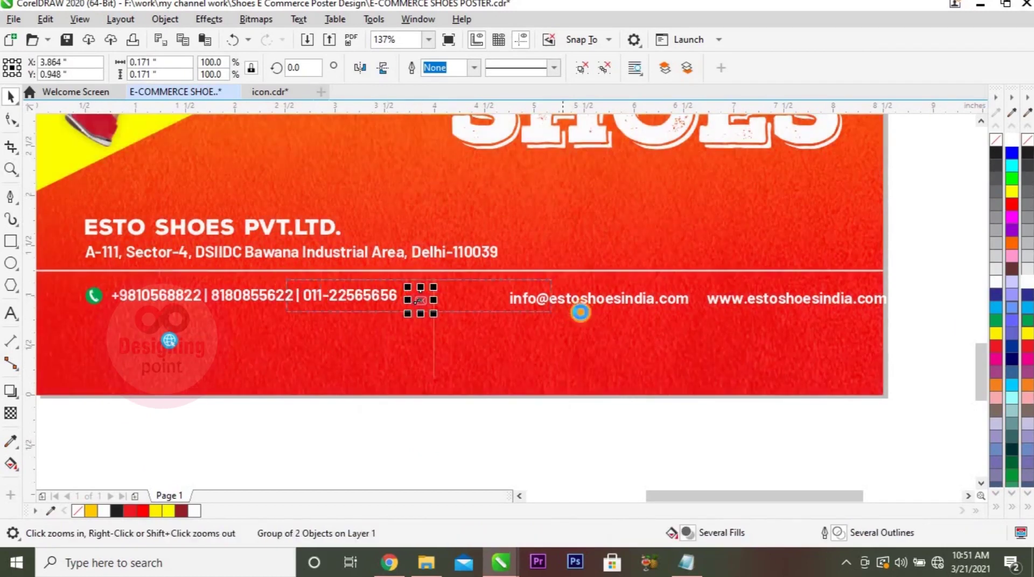
{"action": "left_click_drag", "start_coordinate": [338, 294], "coordinate": [580, 311]}
{"action": "key", "text": "space"}
{"action": "left_click", "coordinate": [365, 315], "text": "shift"}
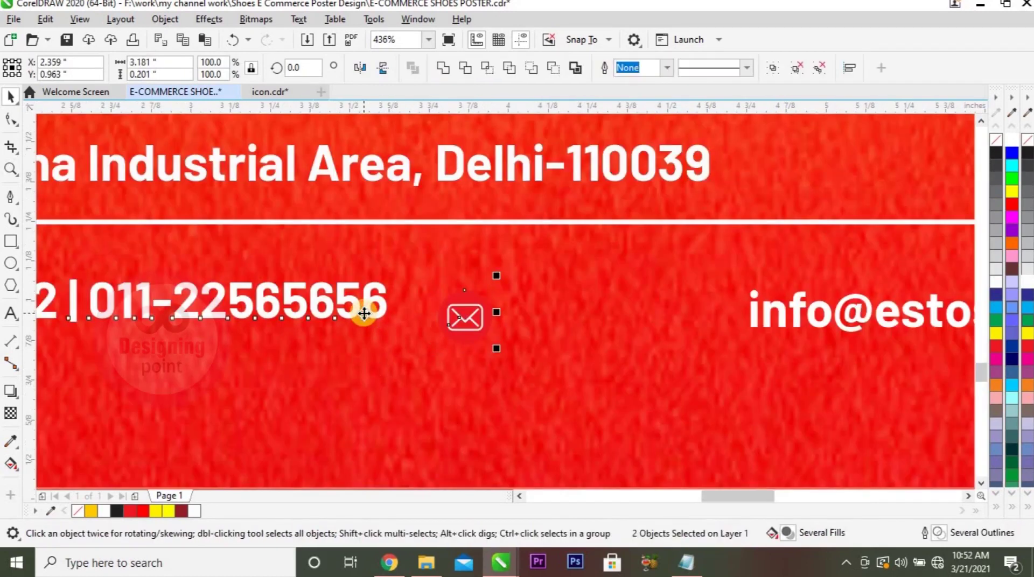
{"action": "key", "text": "c"}
{"action": "key", "text": "Escape"}
{"action": "scroll", "coordinate": [346, 383], "scroll_direction": "down", "scroll_amount": 5}
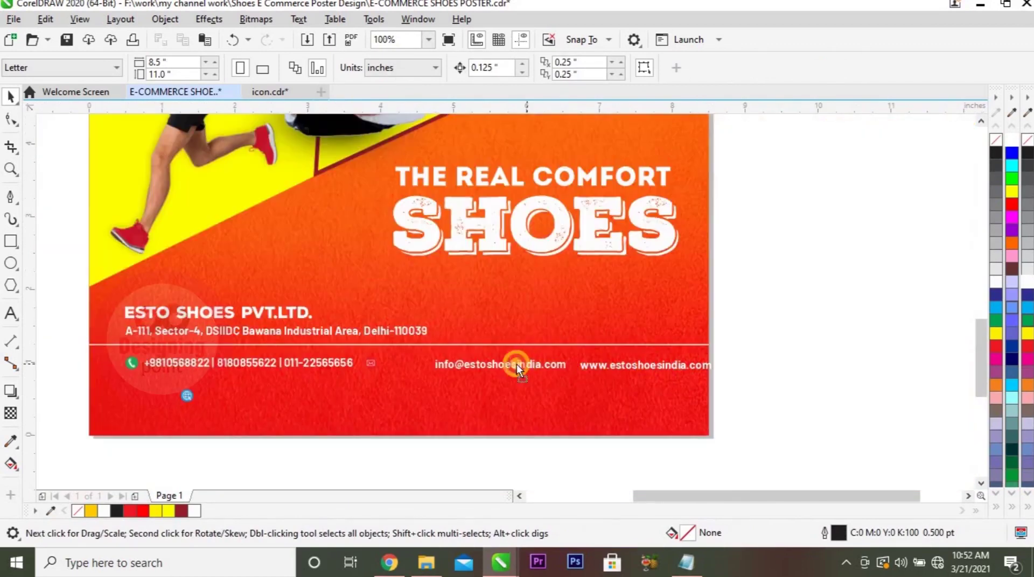
{"action": "left_click_drag", "start_coordinate": [516, 364], "coordinate": [345, 364]}
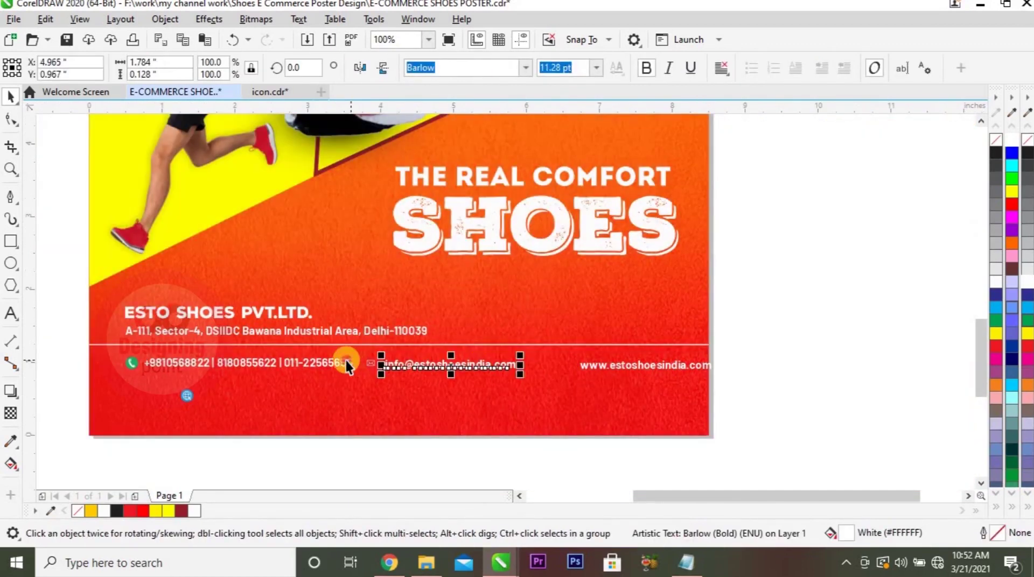
Step: Place the globe icon after the email and align the web address beside it
{"action": "left_click", "coordinate": [187, 396]}
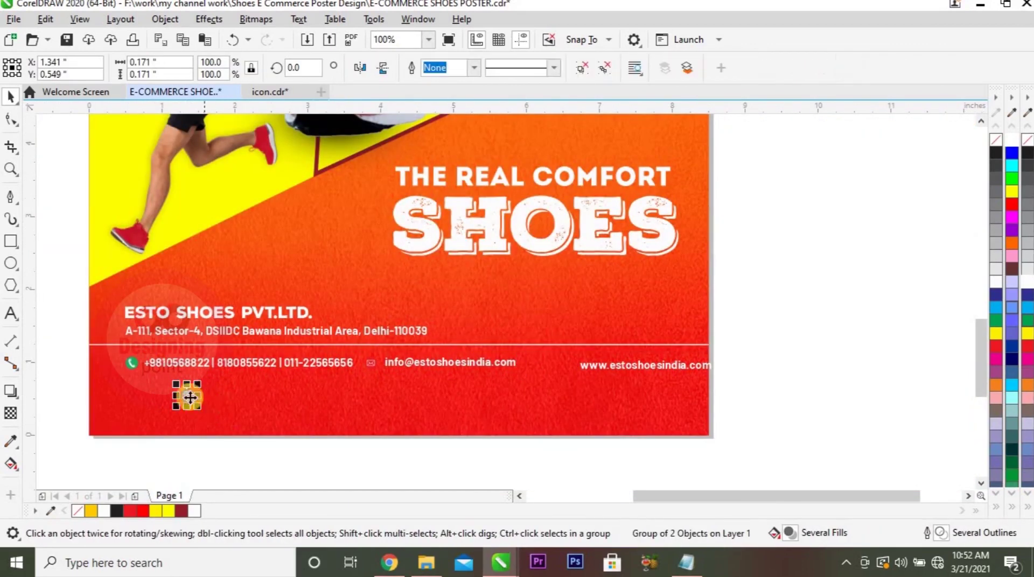
{"action": "left_click_drag", "start_coordinate": [187, 396], "coordinate": [533, 367]}
{"action": "key", "text": "z"}
{"action": "left_click_drag", "start_coordinate": [461, 347], "coordinate": [702, 403]}
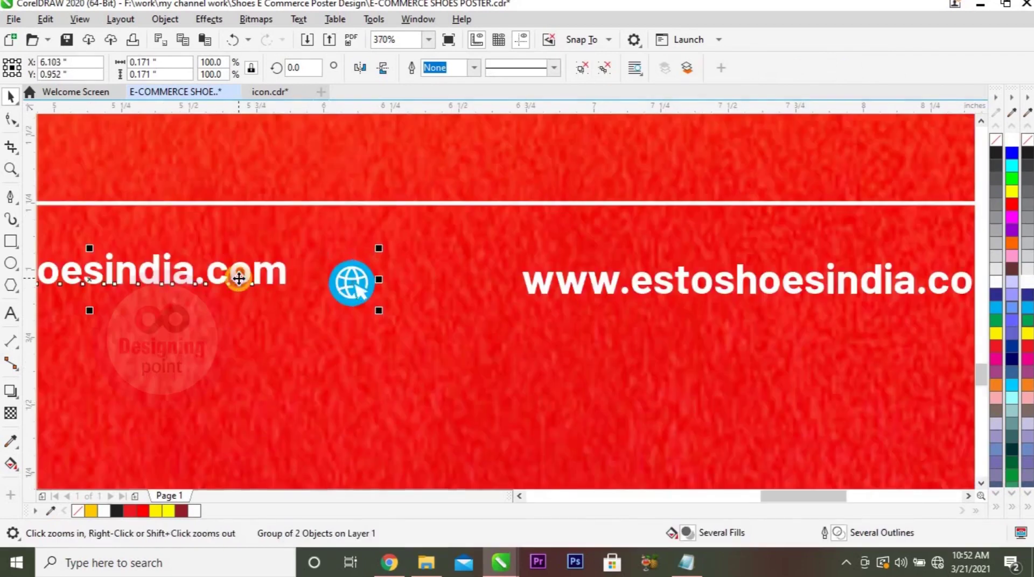
{"action": "key", "text": "space"}
{"action": "left_click", "coordinate": [590, 291]}
{"action": "left_click_drag", "start_coordinate": [584, 289], "coordinate": [471, 288]}
{"action": "left_click", "coordinate": [351, 271], "text": "shift"}
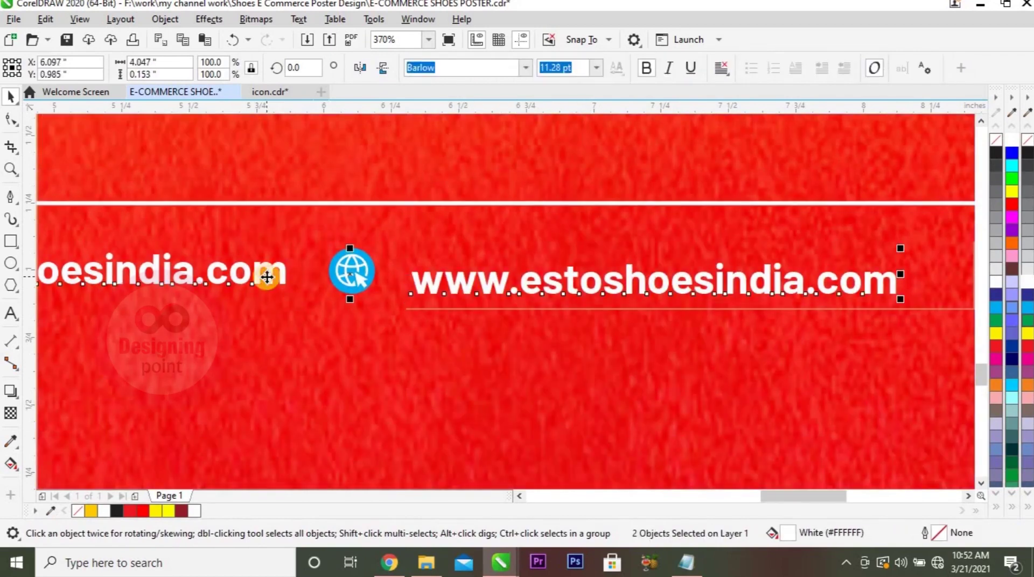
{"action": "key", "text": "e"}
{"action": "key", "text": "Escape"}
Step: Group all the icons and contact texts on the row into one object
{"action": "scroll", "coordinate": [435, 329], "scroll_direction": "down", "scroll_amount": 5}
{"action": "scroll", "coordinate": [435, 329], "scroll_direction": "down", "scroll_amount": 2}
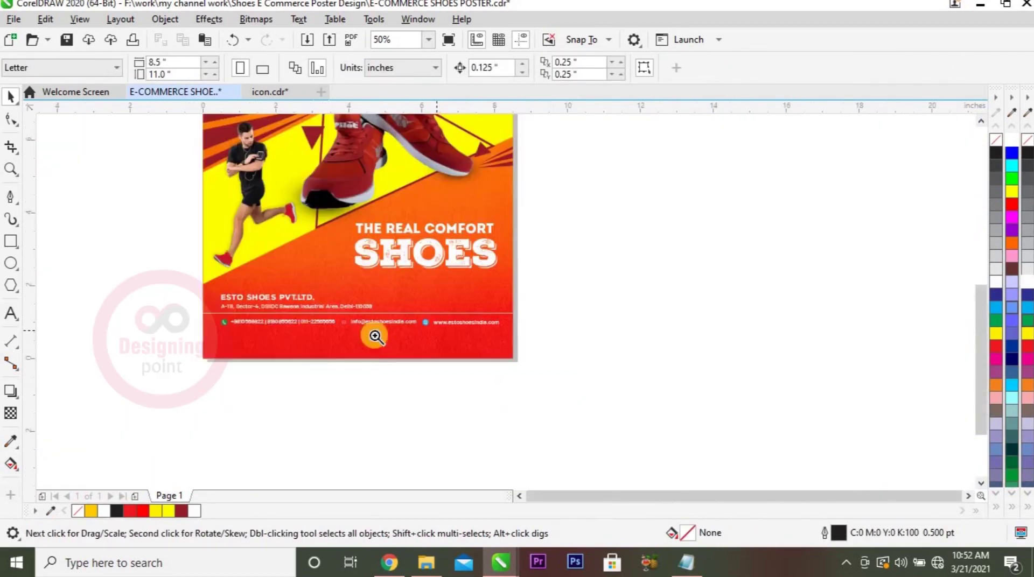
{"action": "scroll", "coordinate": [173, 295], "scroll_direction": "up", "scroll_amount": 2}
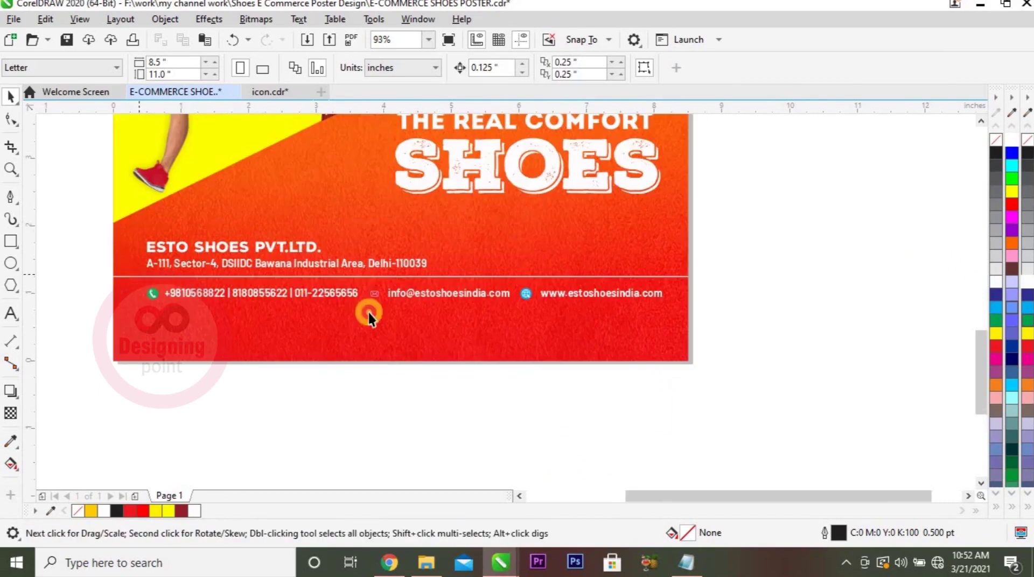
{"action": "left_click_drag", "start_coordinate": [134, 275], "coordinate": [723, 348]}
{"action": "key", "text": "ctrl+g"}
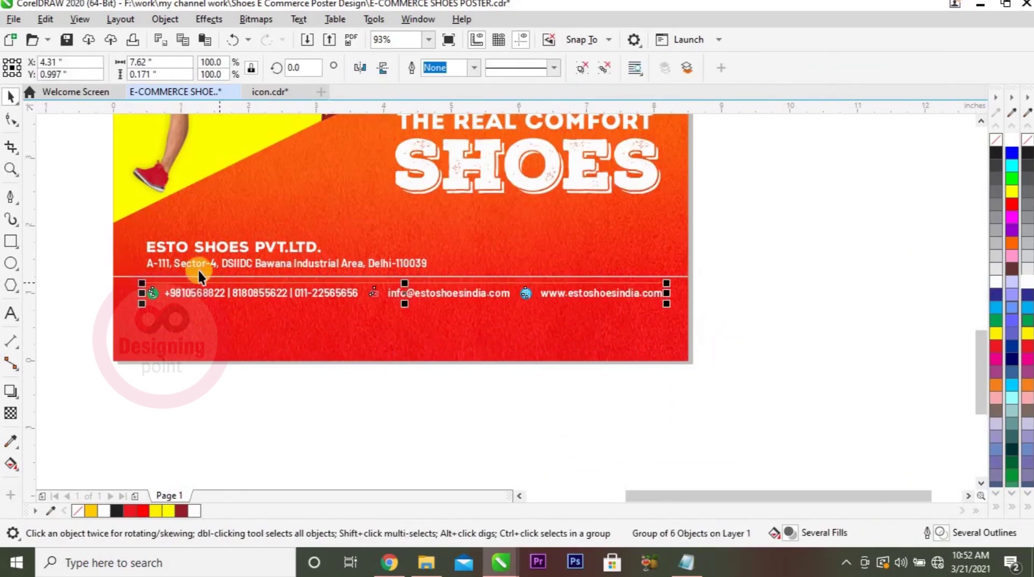
Step: Move the company name, address and contact block to re-space it at the poster's bottom
{"action": "left_click", "coordinate": [192, 266], "text": "shift"}
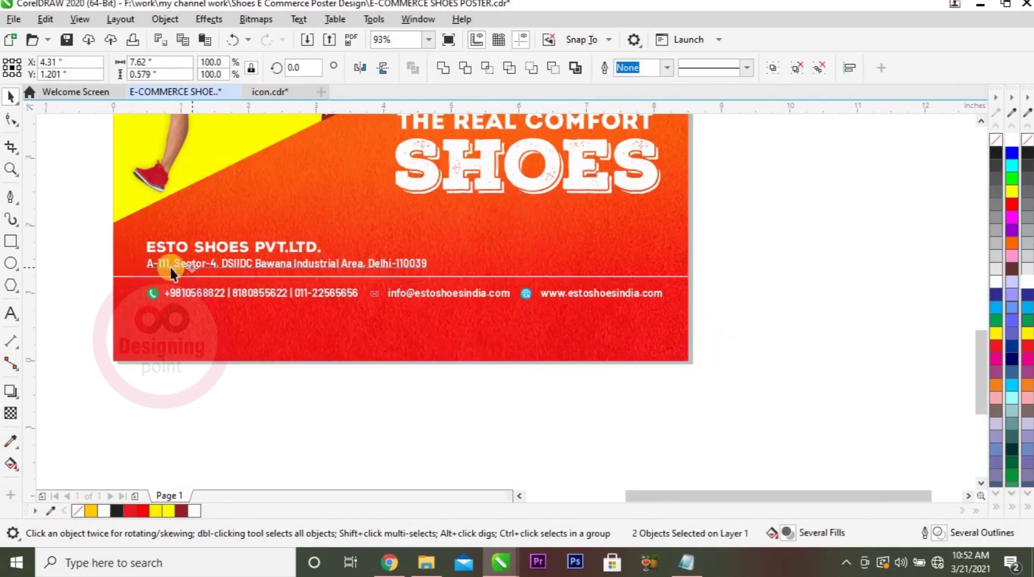
{"action": "left_click", "coordinate": [106, 232]}
{"action": "left_click_drag", "start_coordinate": [332, 324], "coordinate": [691, 326]}
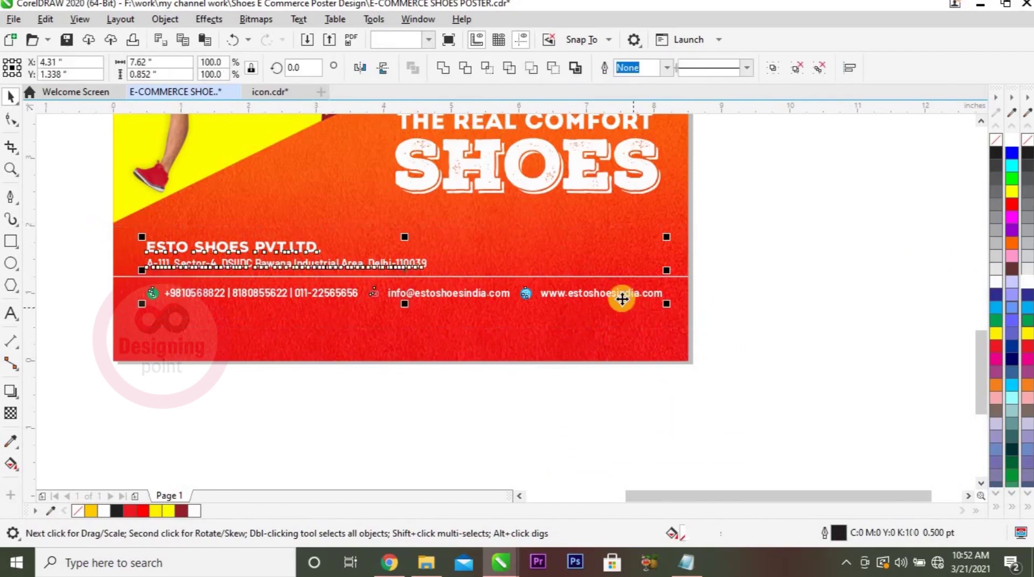
{"action": "left_click_drag", "start_coordinate": [615, 297], "coordinate": [672, 307]}
{"action": "left_click", "coordinate": [760, 322]}
Step: Nudge the thin white divider line lower beneath the company details
{"action": "key", "text": "shift+F4"}
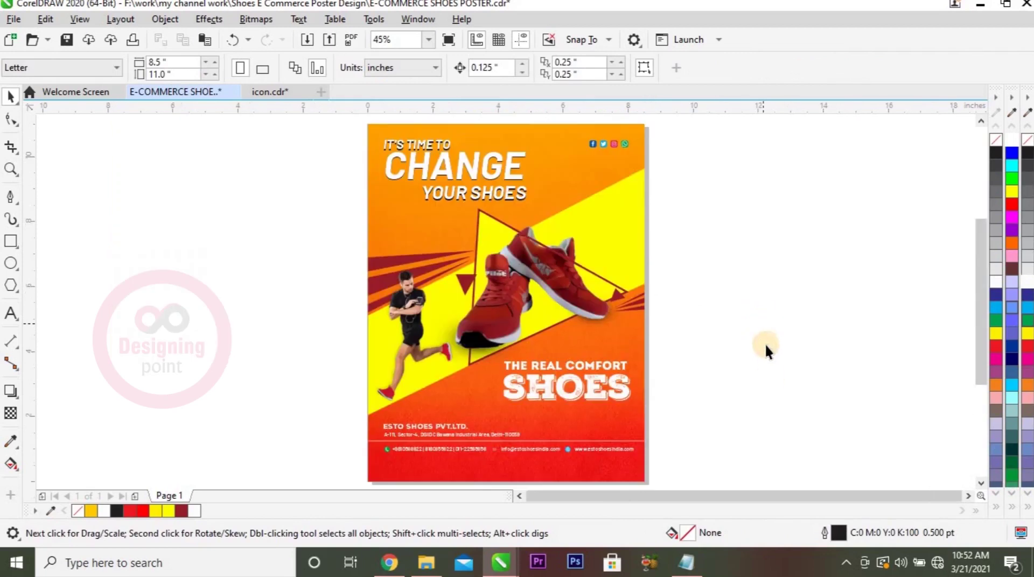
{"action": "key", "text": "z"}
{"action": "left_click_drag", "start_coordinate": [341, 351], "coordinate": [759, 501]}
{"action": "key", "text": "space"}
{"action": "left_click_drag", "start_coordinate": [162, 258], "coordinate": [783, 408]}
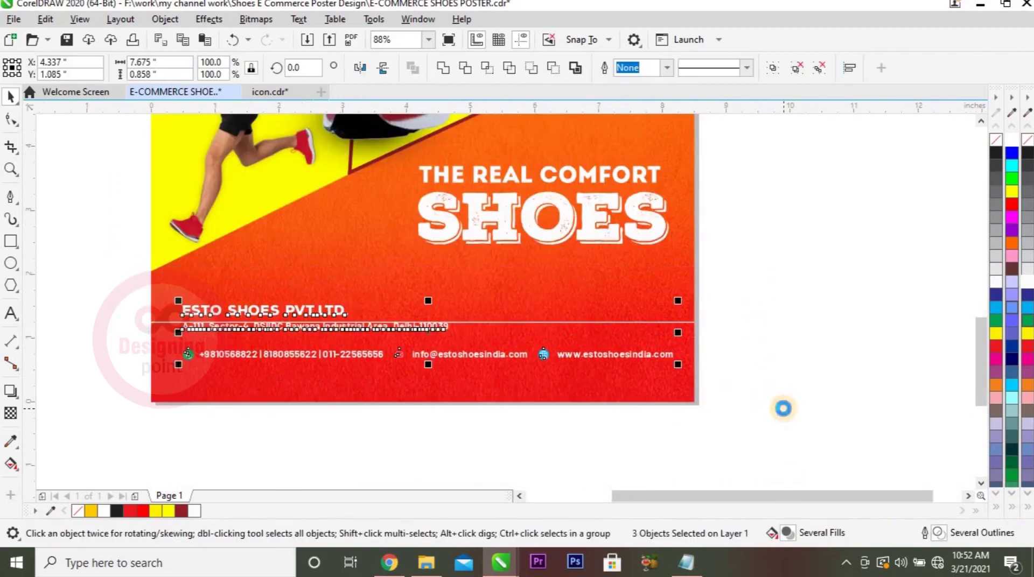
{"action": "left_click", "coordinate": [690, 332]}
{"action": "left_click", "coordinate": [673, 321]}
{"action": "key", "text": "Down"}
{"action": "key", "text": "Down"}
{"action": "key", "text": "Escape"}
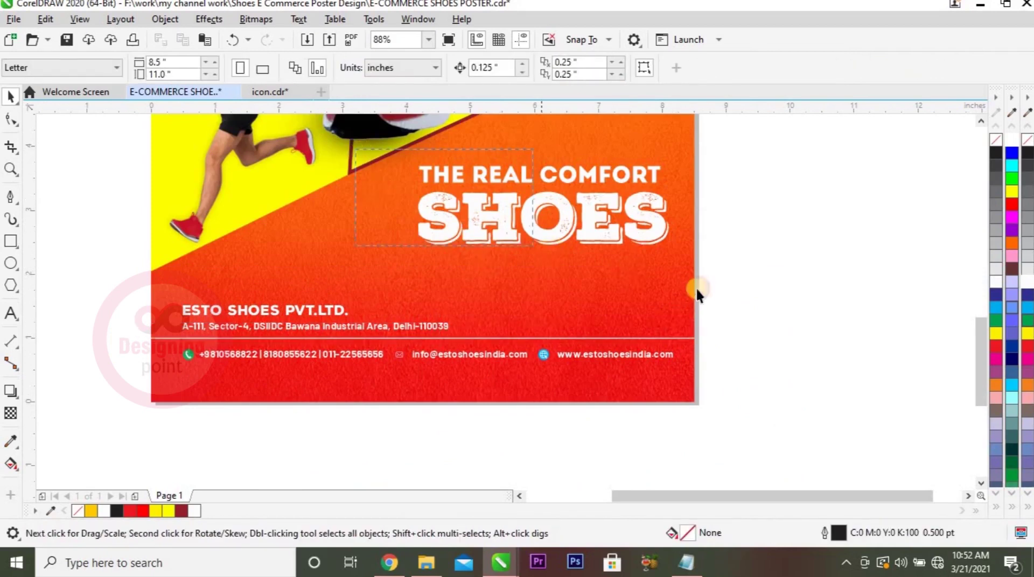
Step: Scale up the THE REAL COMFORT SHOES headline and shift it left into position
{"action": "left_click_drag", "start_coordinate": [696, 292], "coordinate": [412, 159]}
{"action": "left_click_drag", "start_coordinate": [416, 241], "coordinate": [381, 274]}
{"action": "left_click_drag", "start_coordinate": [539, 258], "coordinate": [663, 301]}
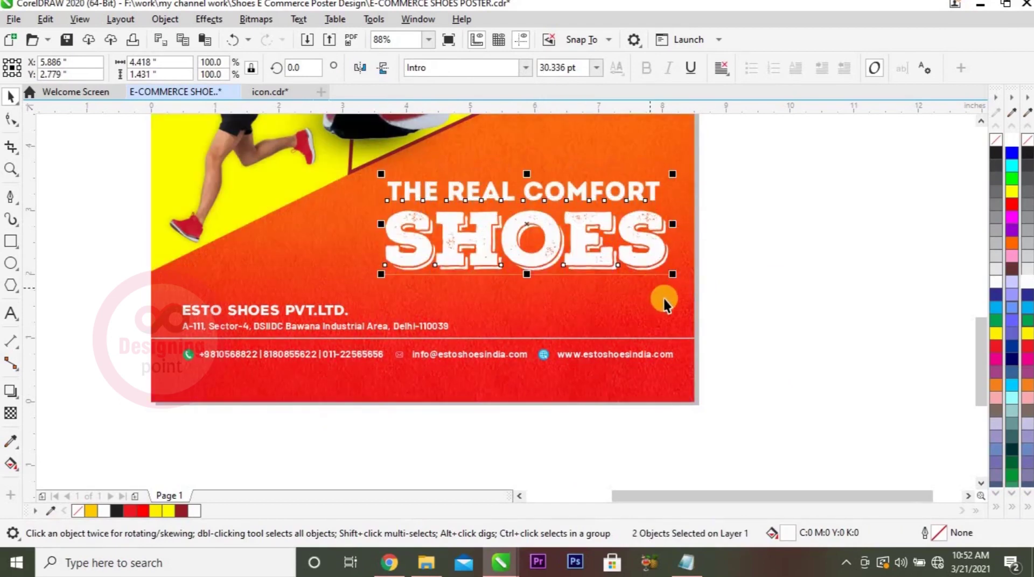
{"action": "key", "text": "shift+F4"}
{"action": "left_click", "coordinate": [721, 354]}
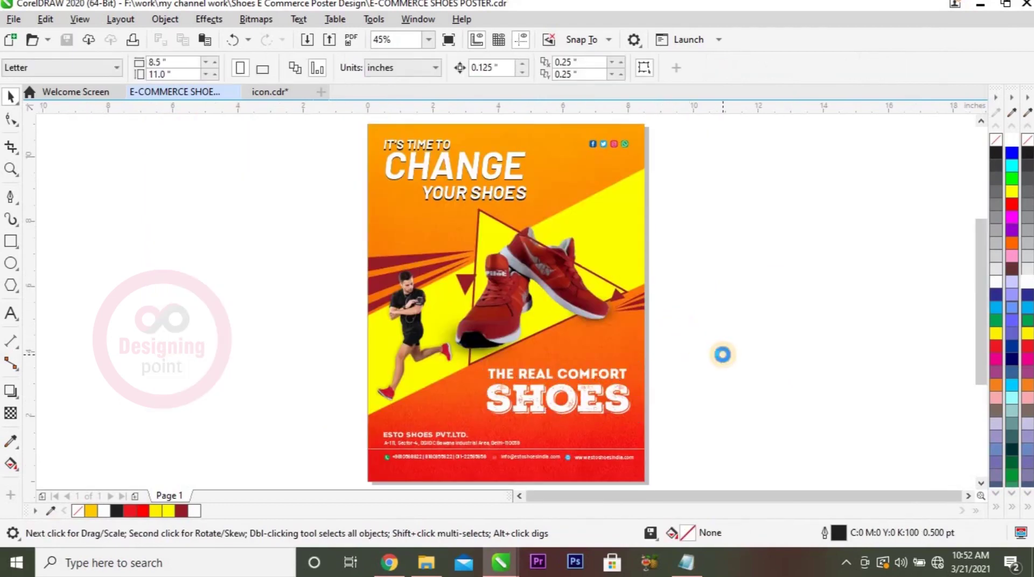
Step: Preview the poster, then cut all its objects from Page 1 and paste them onto a new Page 2
{"action": "key", "text": "F9"}
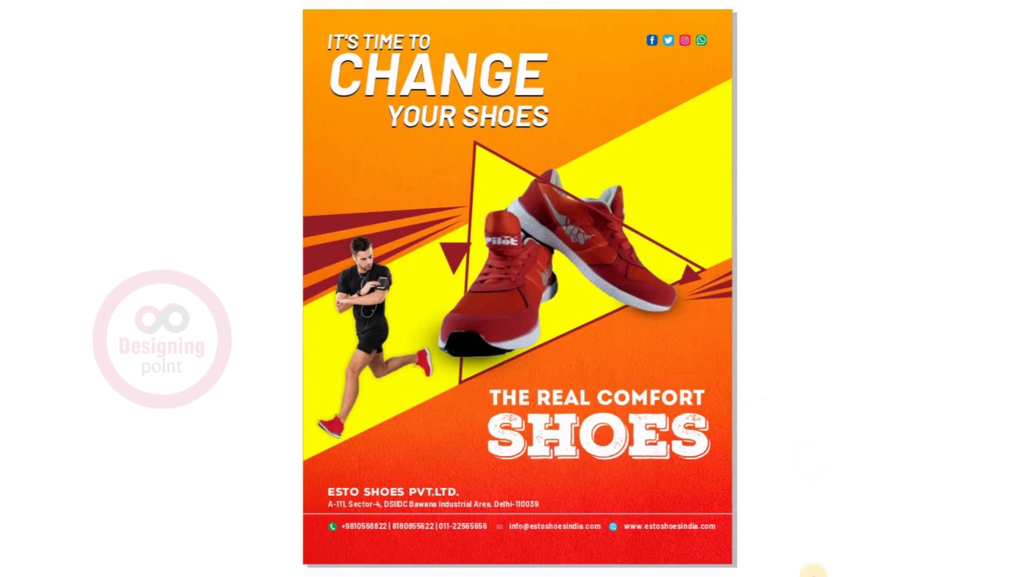
{"action": "left_click", "coordinate": [814, 572]}
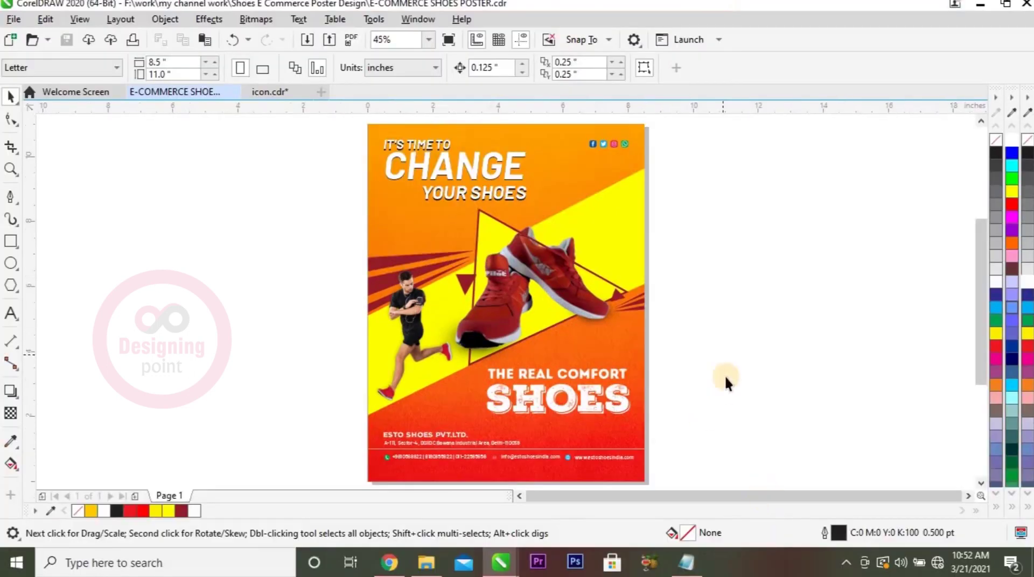
{"action": "key", "text": "ctrl+a"}
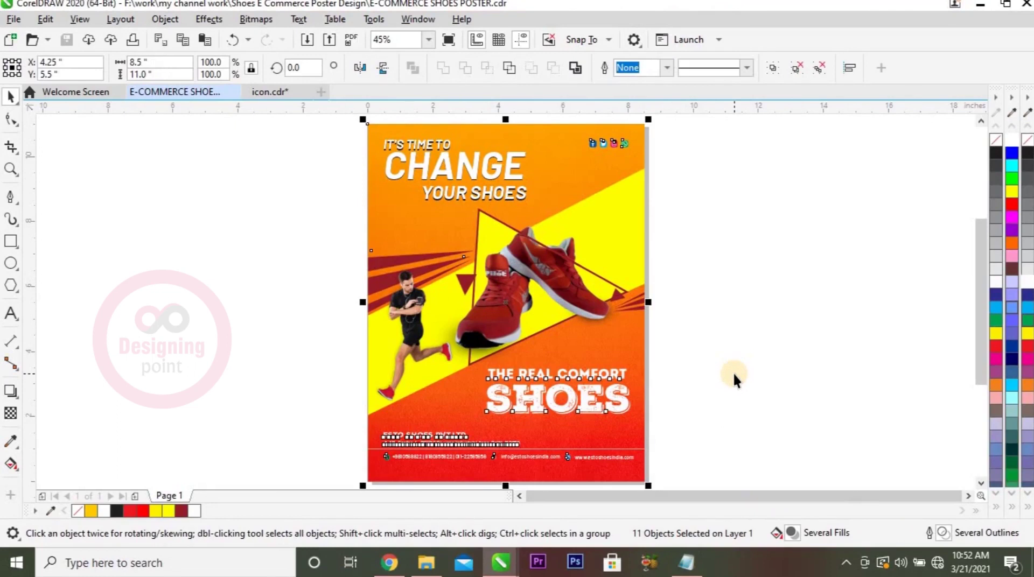
{"action": "key", "text": "ctrl+x"}
{"action": "key", "text": "Page_Down"}
{"action": "key", "text": "ctrl+v"}
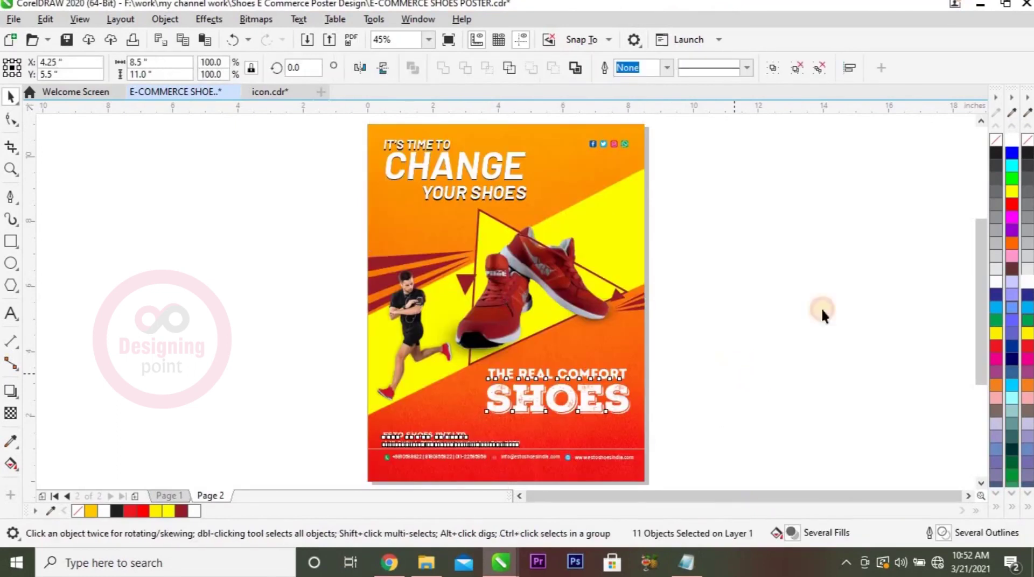
Step: Fill the Page 2 poster's background frame with navy blue
{"action": "key", "text": "Escape"}
{"action": "left_click", "coordinate": [579, 205]}
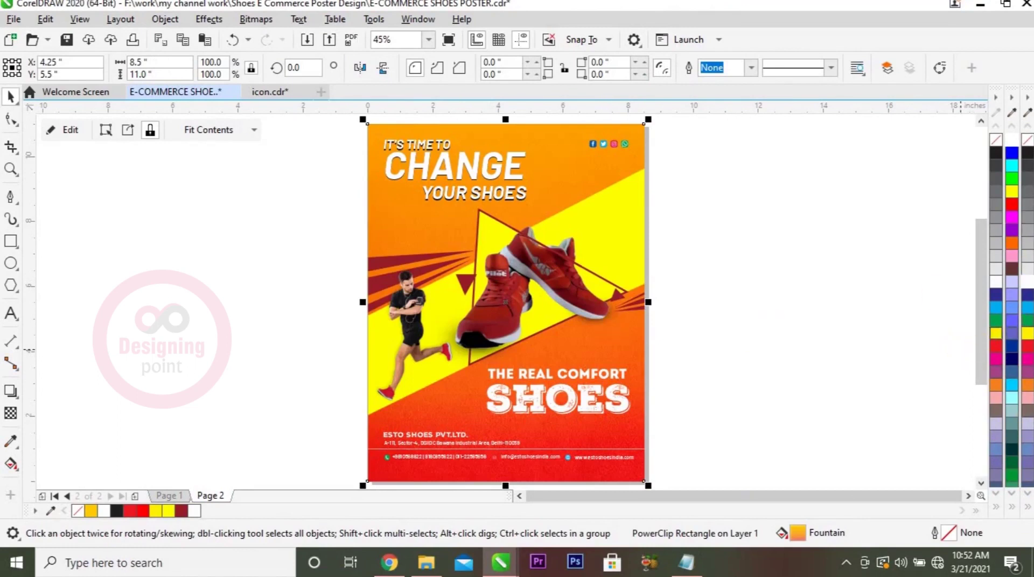
{"action": "left_click", "coordinate": [1013, 346]}
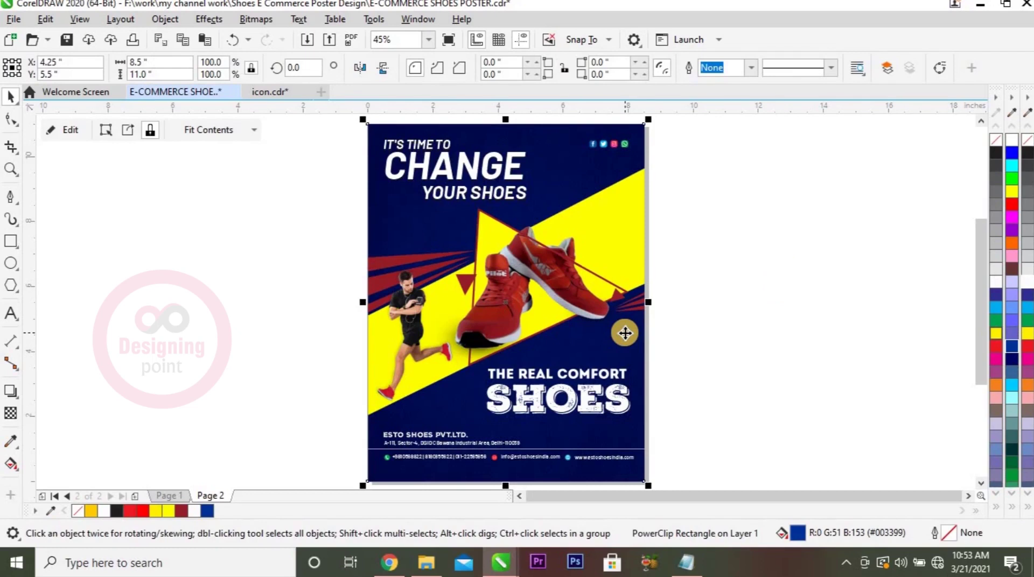
Step: Set the background gradient's end colour to a deep saturated red
{"action": "key", "text": "F11"}
{"action": "left_click_drag", "start_coordinate": [520, 60], "coordinate": [857, 70]}
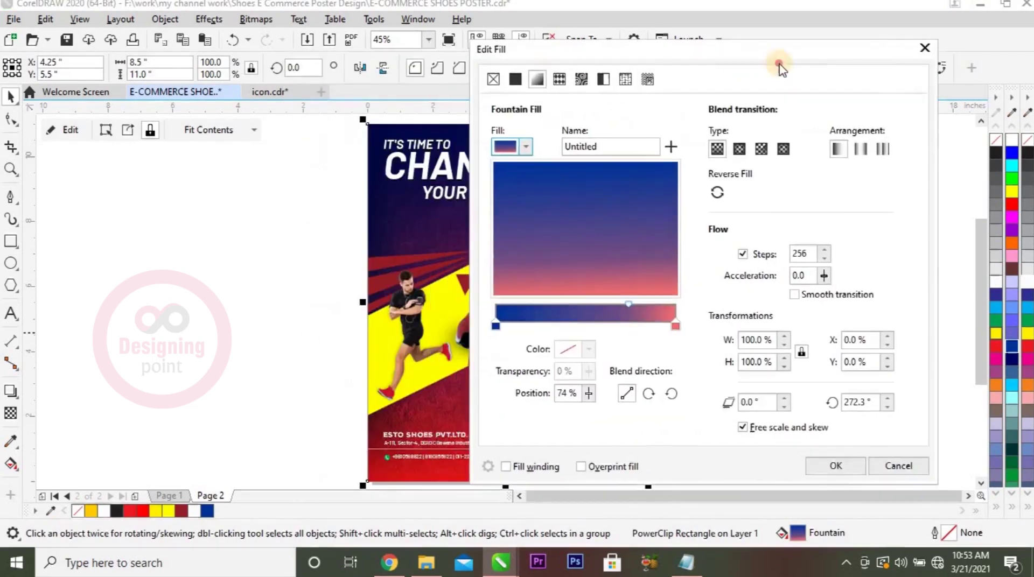
{"action": "left_click_drag", "start_coordinate": [761, 313], "coordinate": [753, 311]}
{"action": "left_click", "coordinate": [831, 331]}
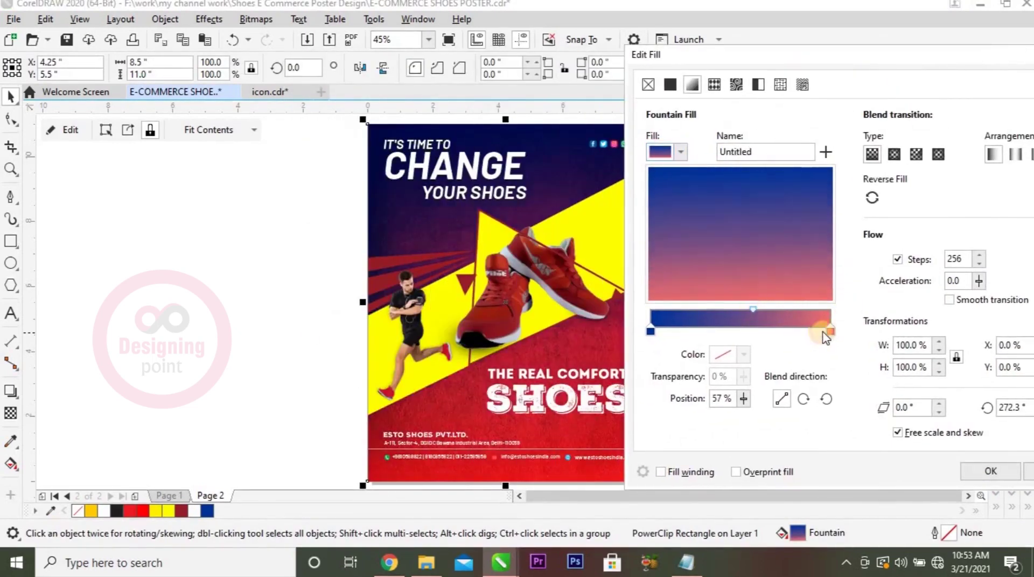
{"action": "left_click", "coordinate": [723, 356]}
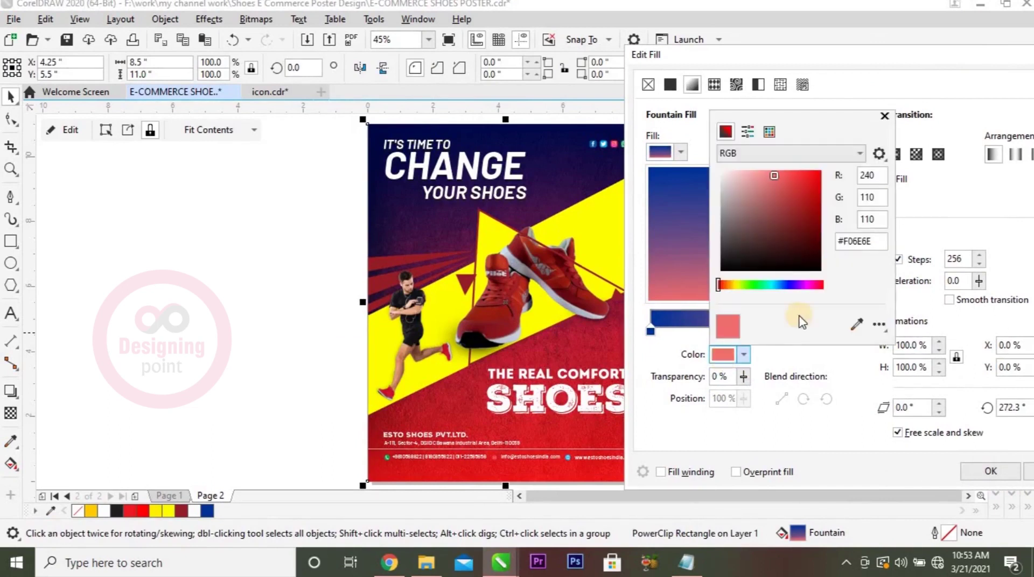
{"action": "left_click_drag", "start_coordinate": [805, 286], "coordinate": [820, 285]}
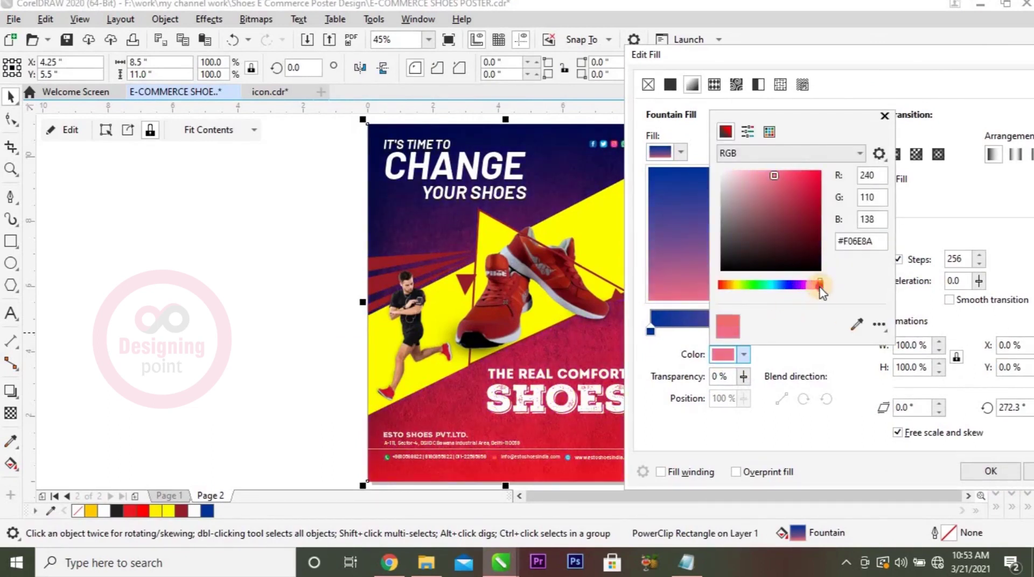
{"action": "left_click_drag", "start_coordinate": [774, 174], "coordinate": [816, 177]}
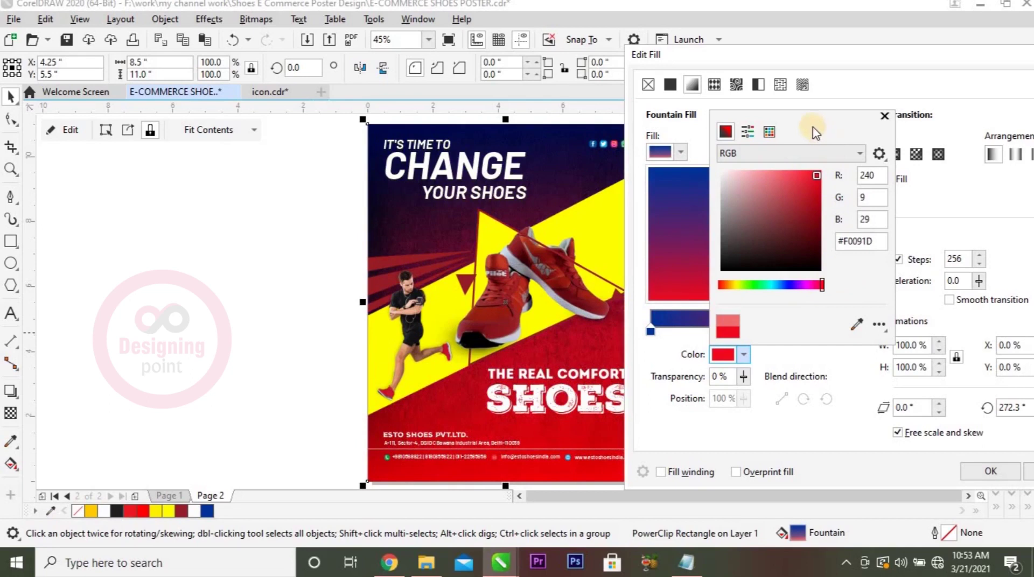
{"action": "left_click", "coordinate": [860, 96]}
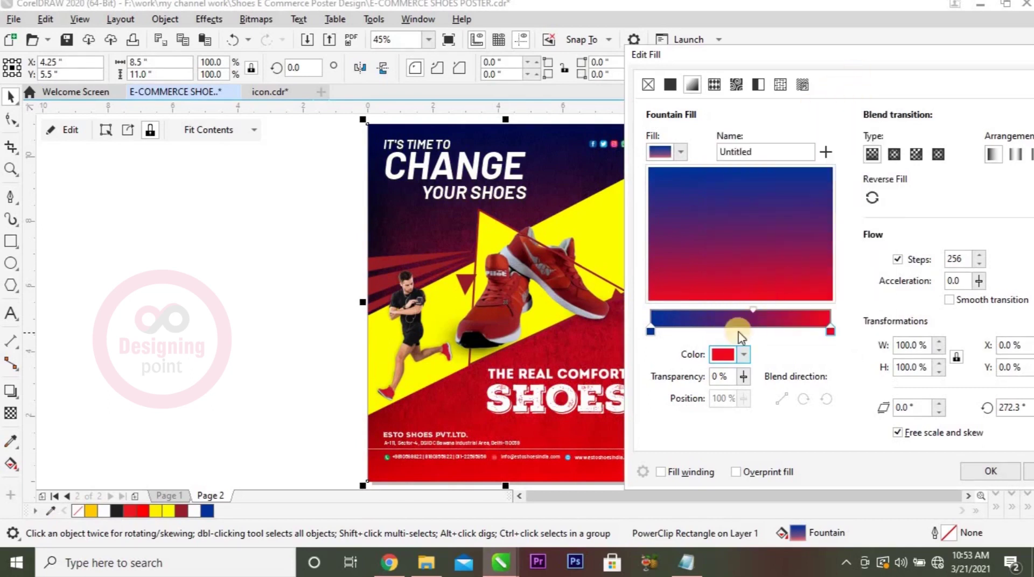
Step: Add a navy stop at about 41% and apply the navy-to-red fountain fill
{"action": "double_click", "coordinate": [667, 316]}
{"action": "left_click_drag", "start_coordinate": [668, 331], "coordinate": [725, 338]}
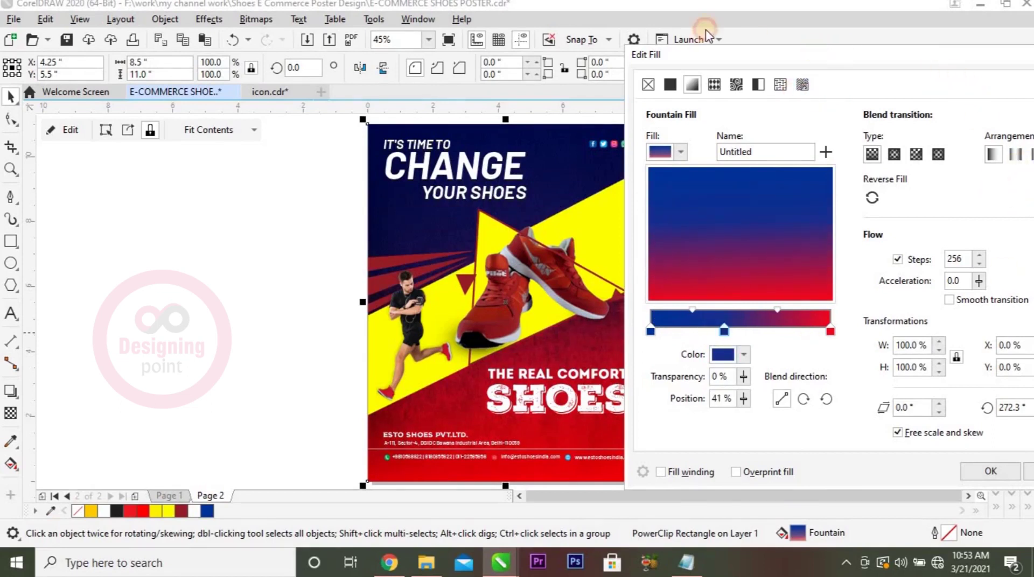
{"action": "left_click_drag", "start_coordinate": [707, 37], "coordinate": [570, 9]}
{"action": "left_click", "coordinate": [851, 447]}
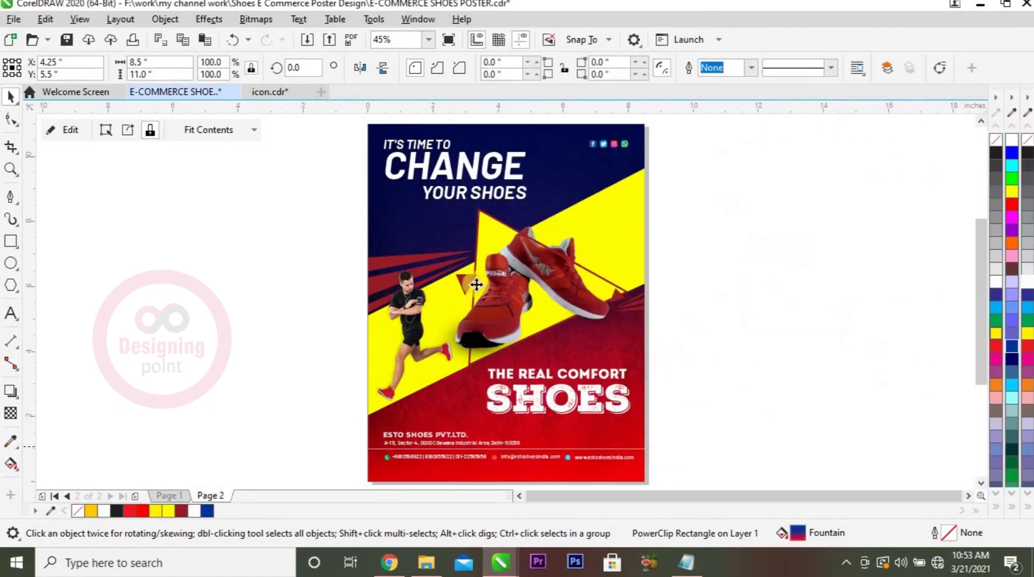
Step: Recolour the red stripe groups at the left and right edges white and preview full screen
{"action": "left_click", "coordinate": [386, 260], "text": "ctrl"}
{"action": "left_click", "coordinate": [194, 513]}
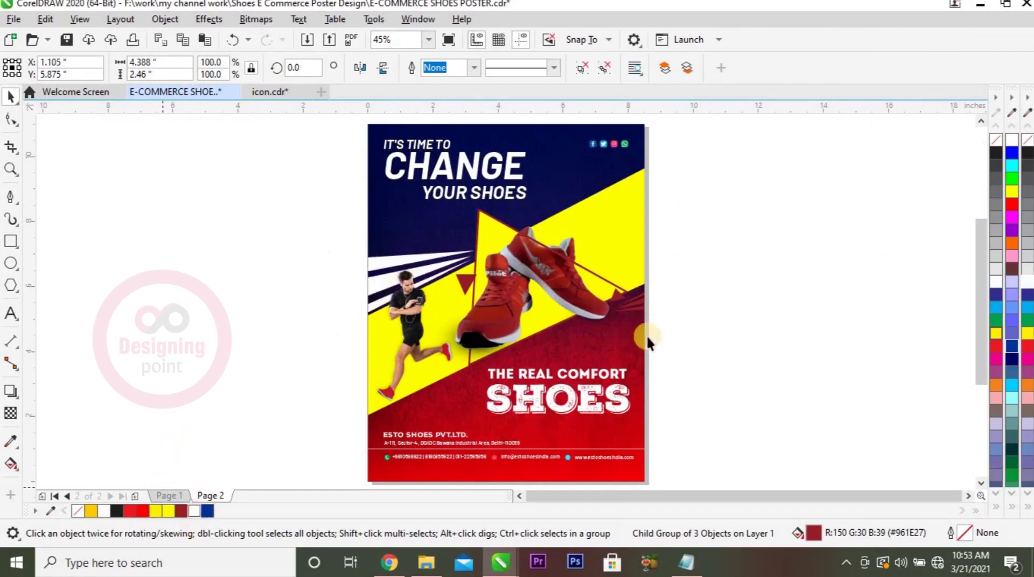
{"action": "left_click", "coordinate": [641, 302], "text": "ctrl"}
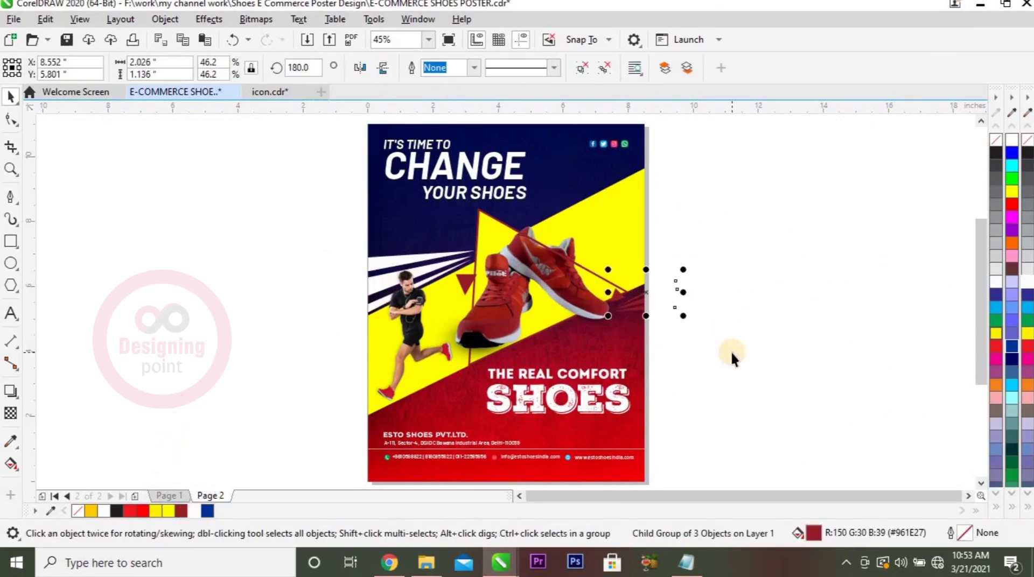
{"action": "key", "text": "ctrl+r"}
{"action": "left_click", "coordinate": [765, 328]}
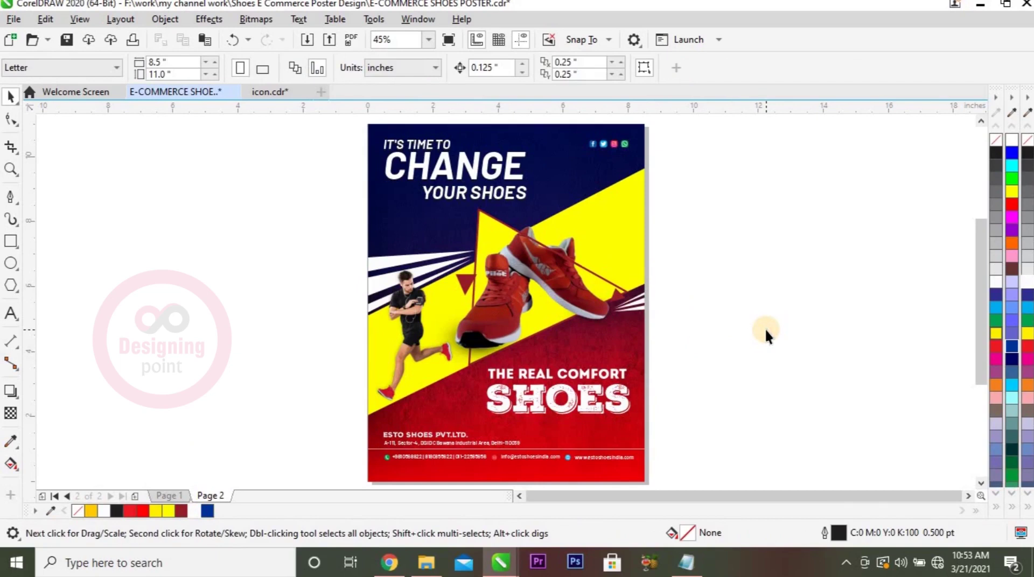
{"action": "key", "text": "F9"}
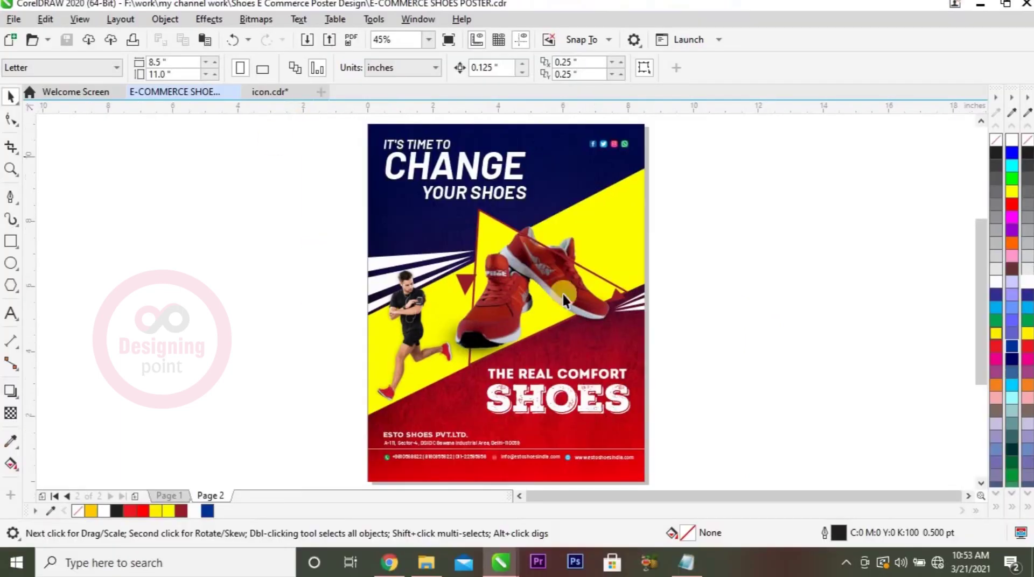
Step: Make the small red triangle near the shoe white
{"action": "key", "text": "z"}
{"action": "left_click_drag", "start_coordinate": [302, 224], "coordinate": [889, 353]}
{"action": "left_click", "coordinate": [391, 330]}
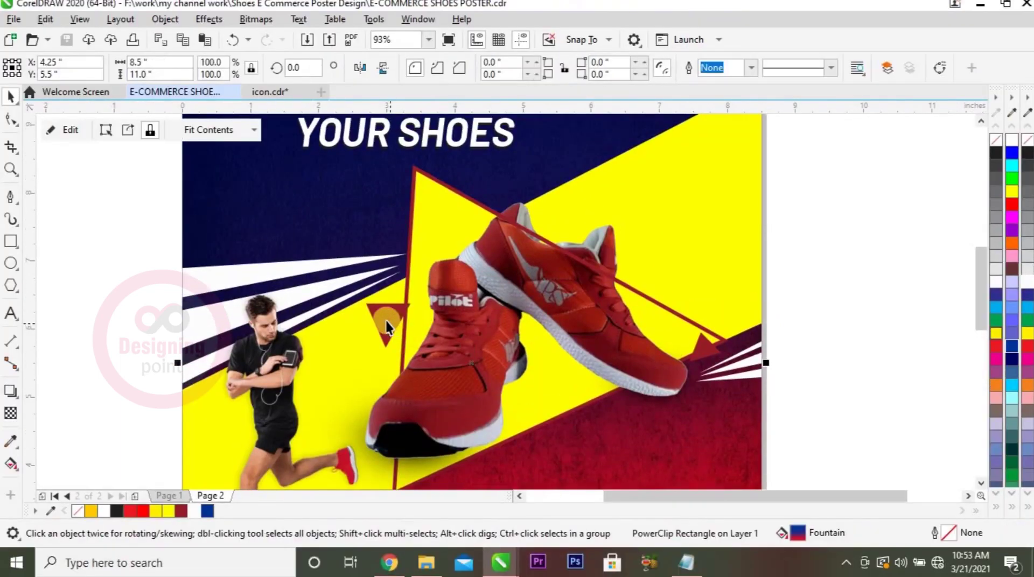
{"action": "left_click", "coordinate": [391, 330], "text": "ctrl"}
{"action": "left_click", "coordinate": [207, 511]}
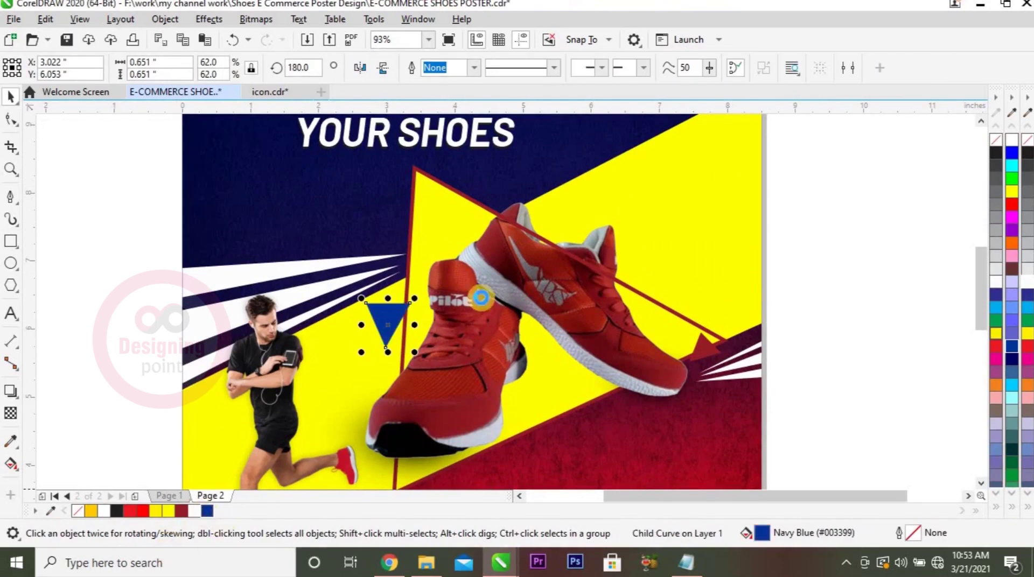
{"action": "key", "text": "Escape"}
{"action": "left_click", "coordinate": [400, 318], "text": "ctrl"}
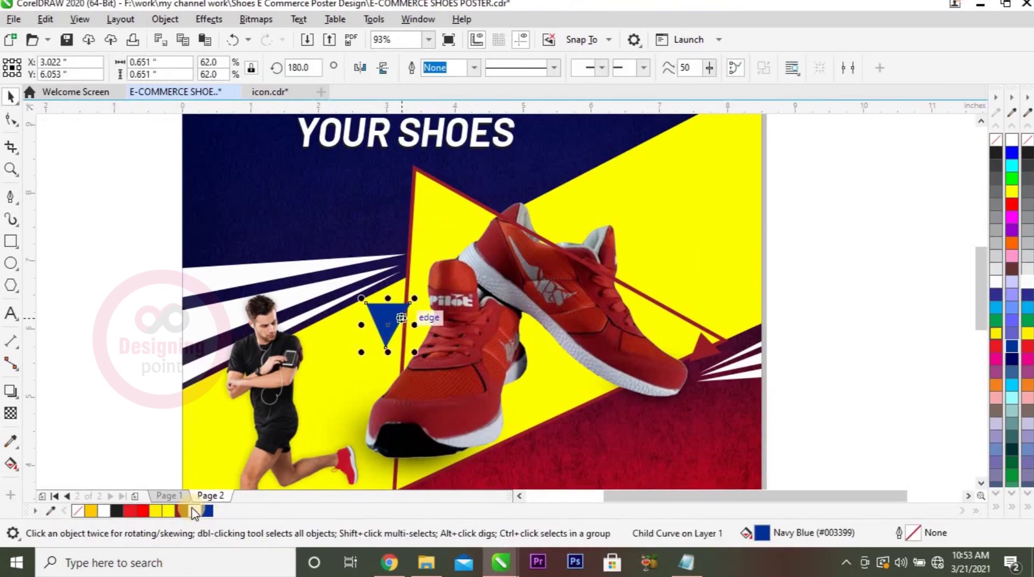
{"action": "left_click", "coordinate": [429, 176], "text": "ctrl"}
{"action": "key", "text": "Escape"}
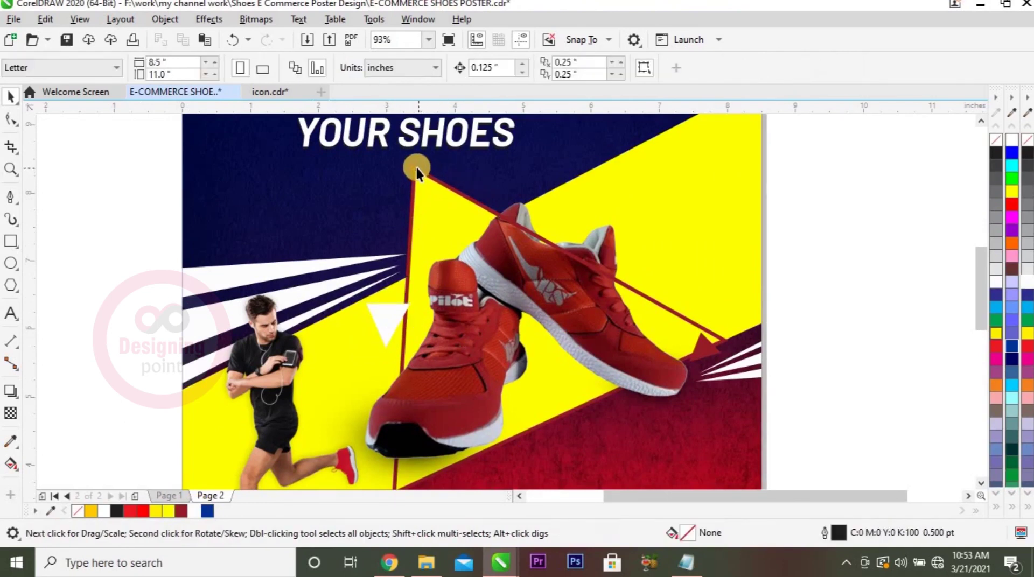
Step: Whiten the triangle outline, the line across the shoe and the right arrow tip
{"action": "left_click", "coordinate": [414, 166], "text": "ctrl"}
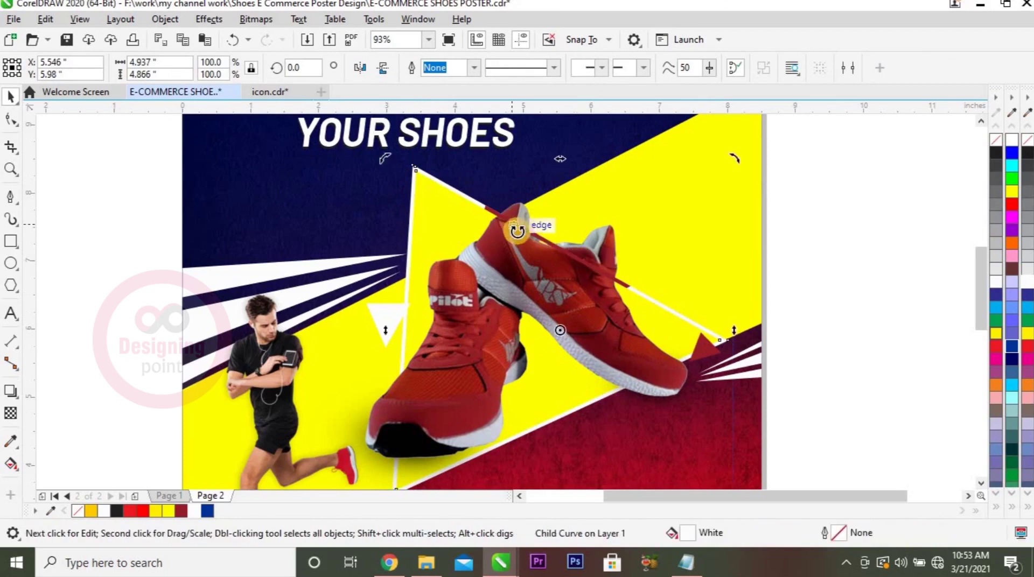
{"action": "left_click", "coordinate": [510, 221]}
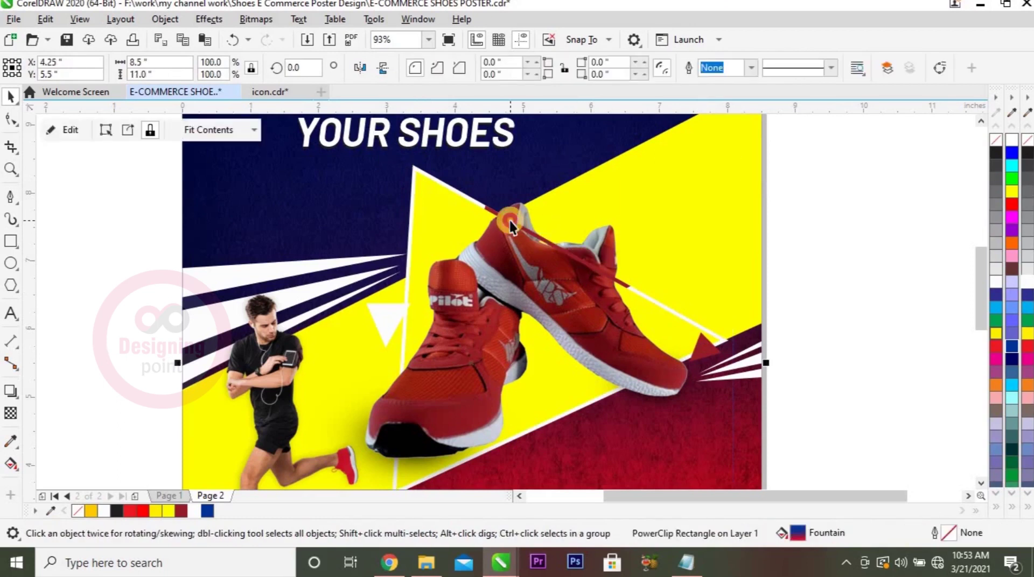
{"action": "left_click", "coordinate": [510, 221], "text": "ctrl"}
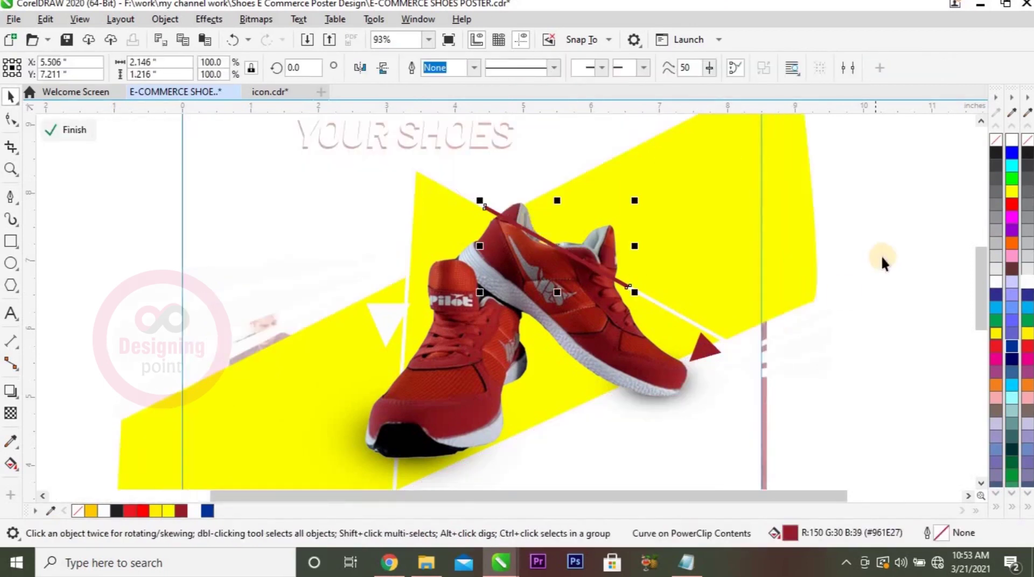
{"action": "left_click", "coordinate": [195, 511]}
{"action": "left_click_drag", "start_coordinate": [832, 225], "coordinate": [637, 414]}
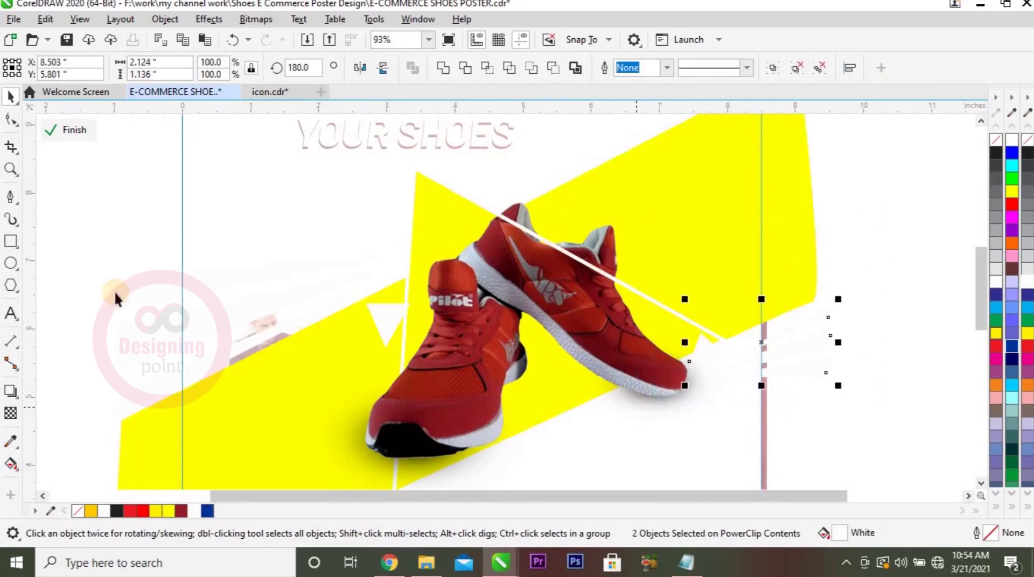
{"action": "left_click", "coordinate": [88, 279], "text": "ctrl"}
Step: Finish editing the PowerClip, save the document and preview it full screen
{"action": "key", "text": "shift+F4"}
{"action": "left_click", "coordinate": [769, 323]}
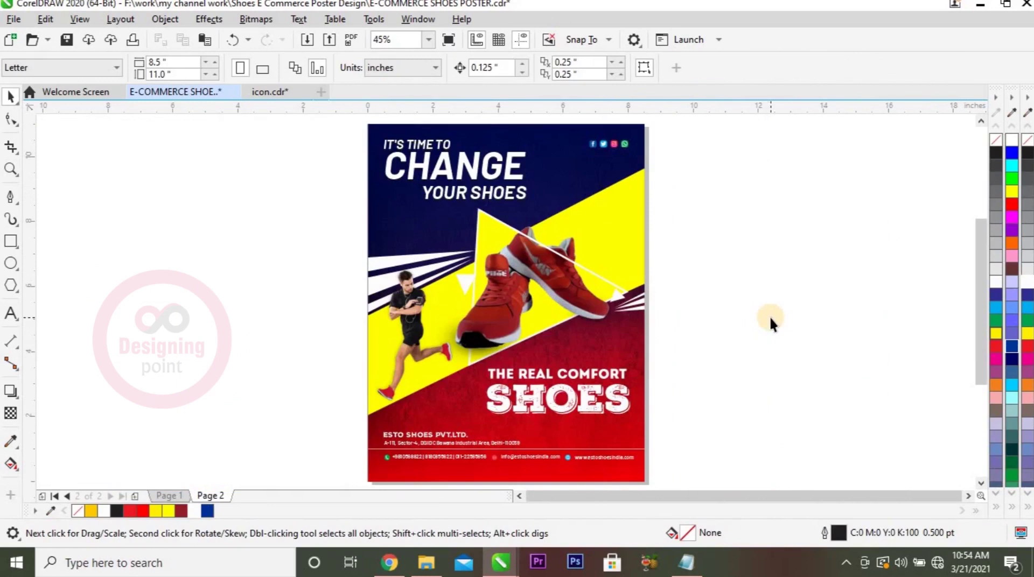
{"action": "key", "text": "ctrl+s"}
{"action": "key", "text": "F9"}
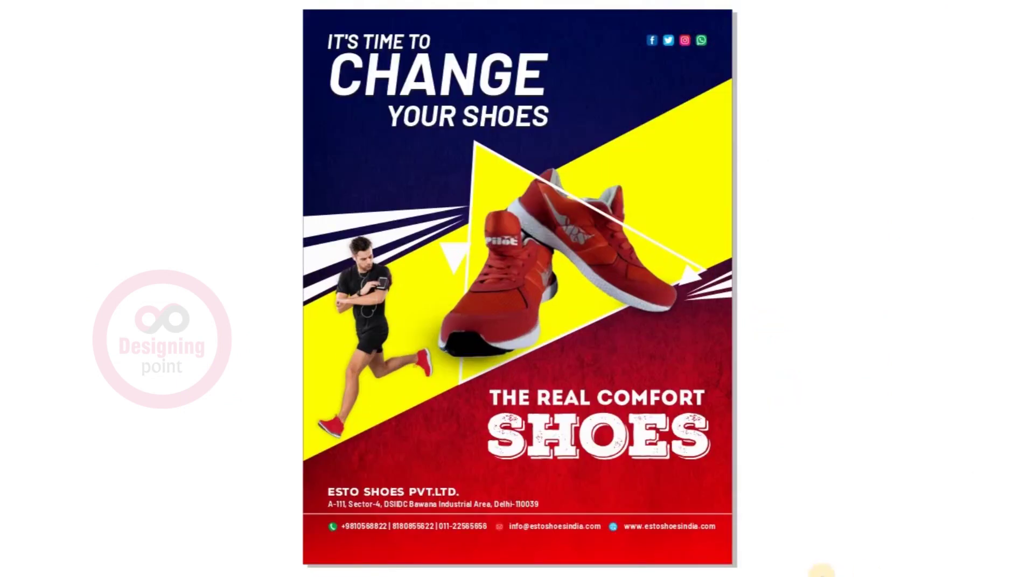